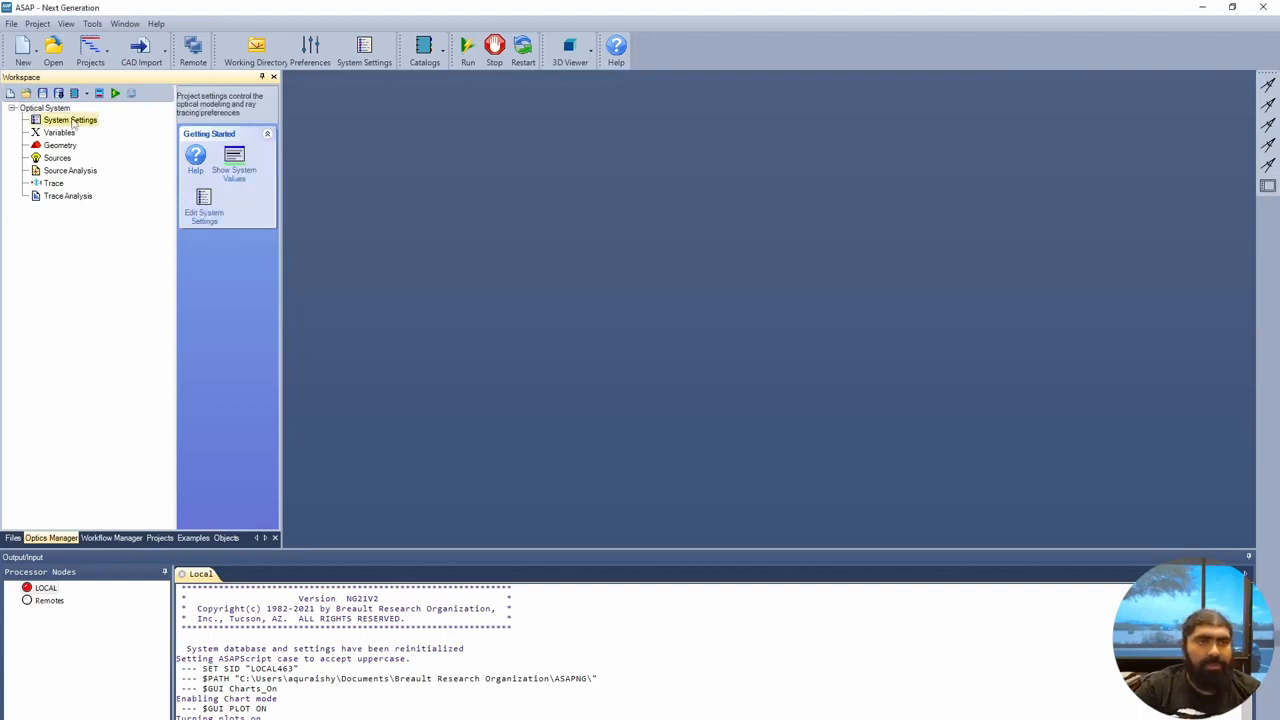
Review the wavelength, power unit, Fresnel computation mode, interpolation wavelength and coherence options in the system settings.
double_click(72, 121)
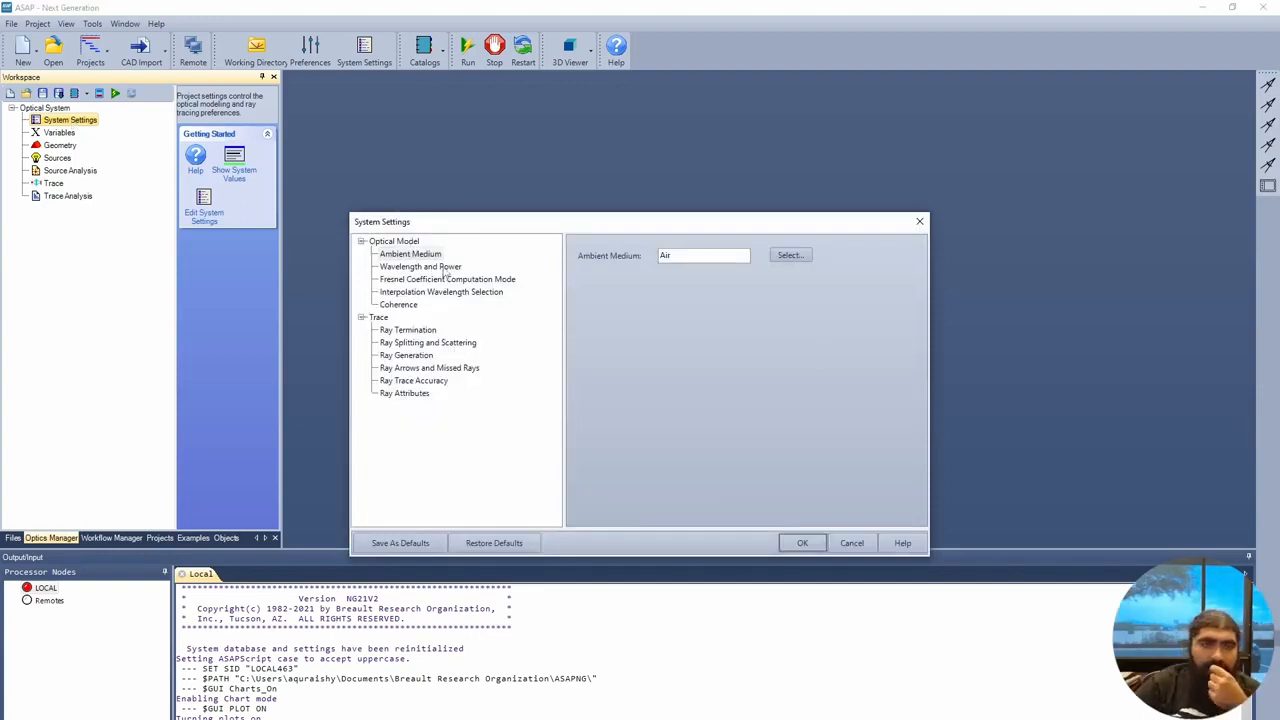
click(440, 267)
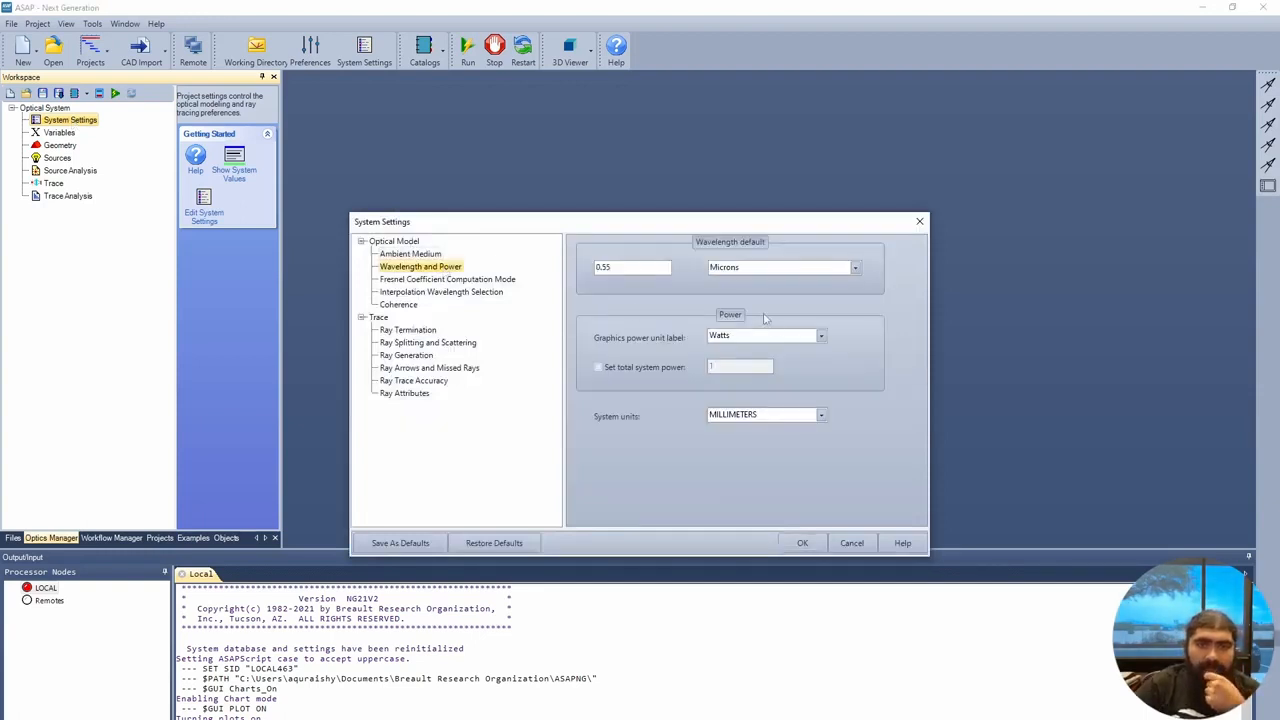
double_click(600, 267)
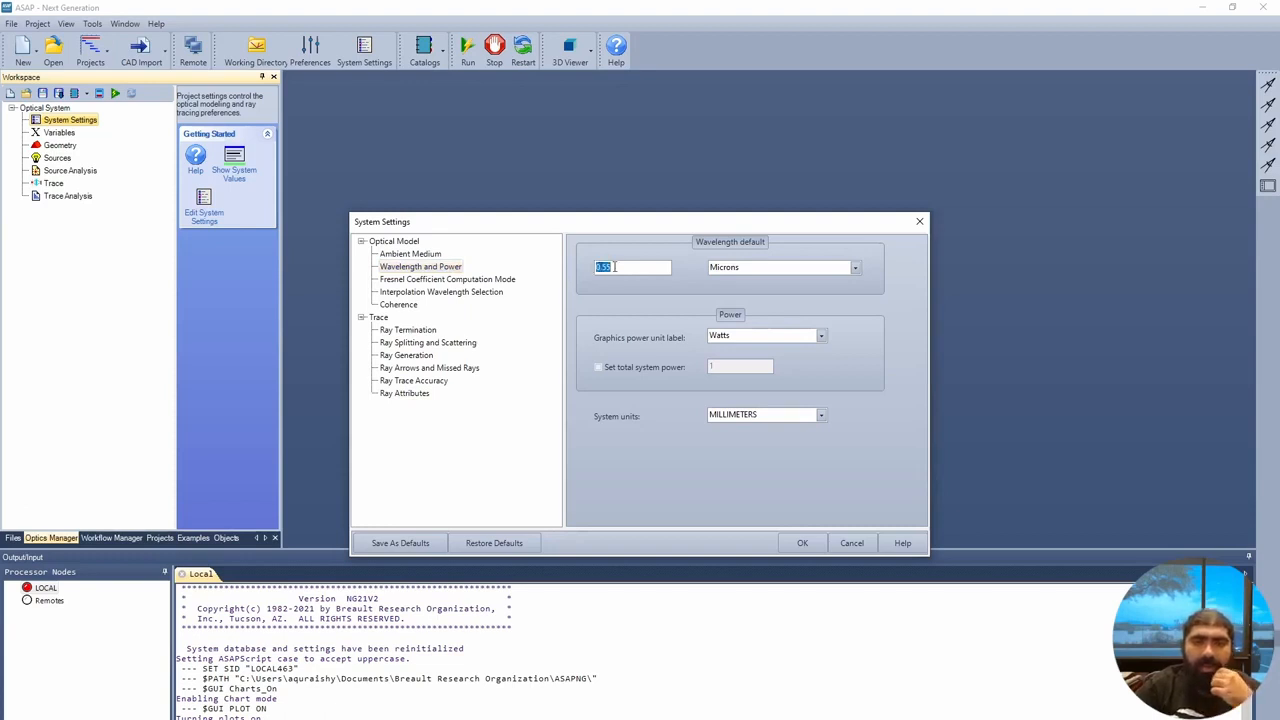
click(773, 266)
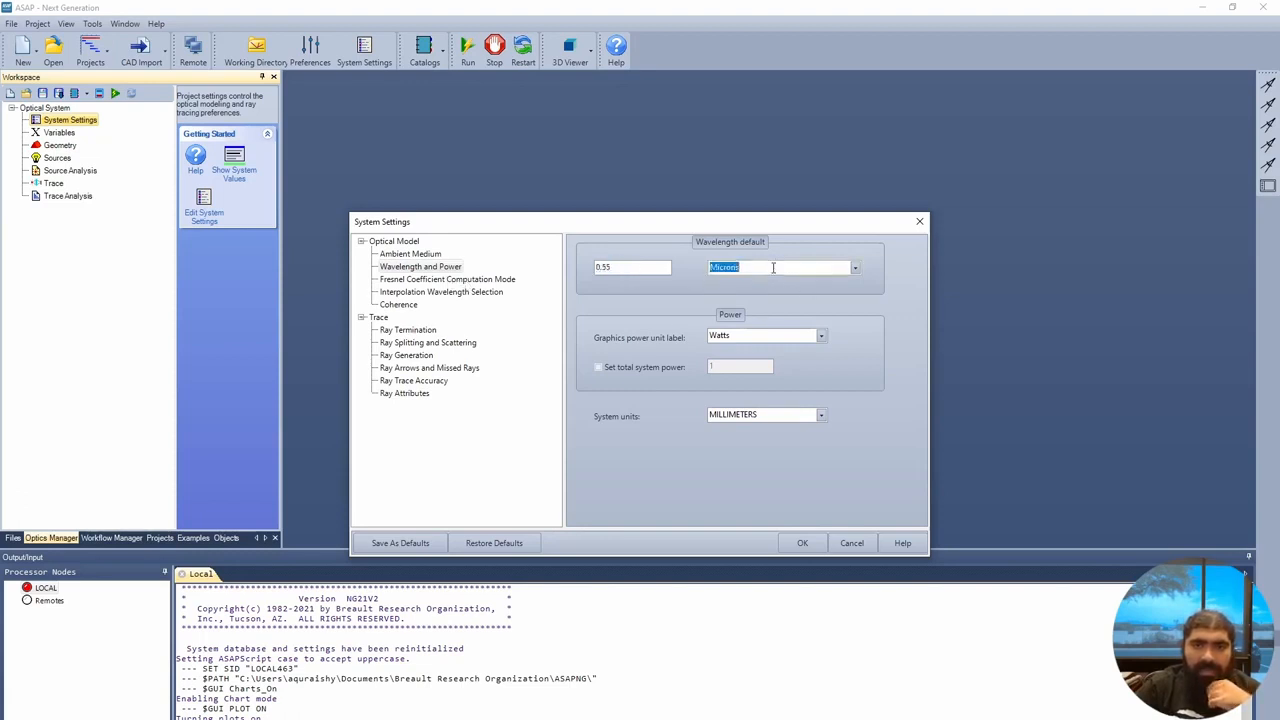
click(820, 336)
click(820, 336)
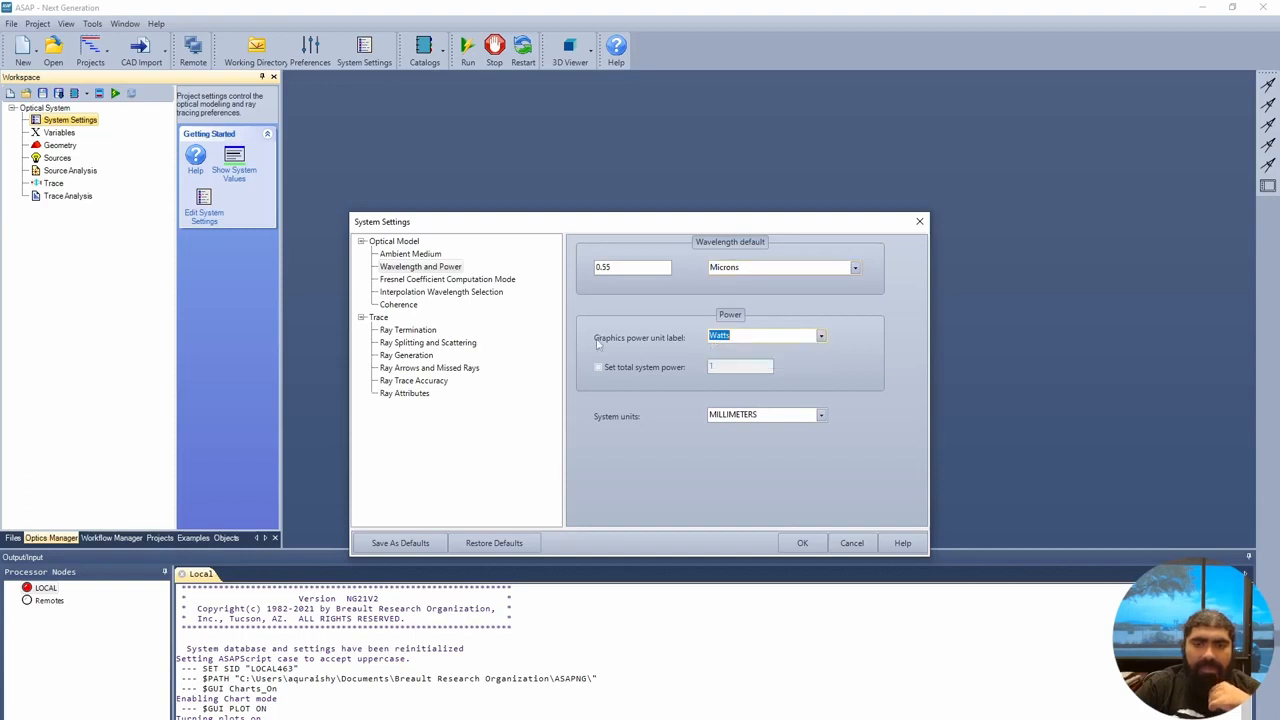
click(820, 336)
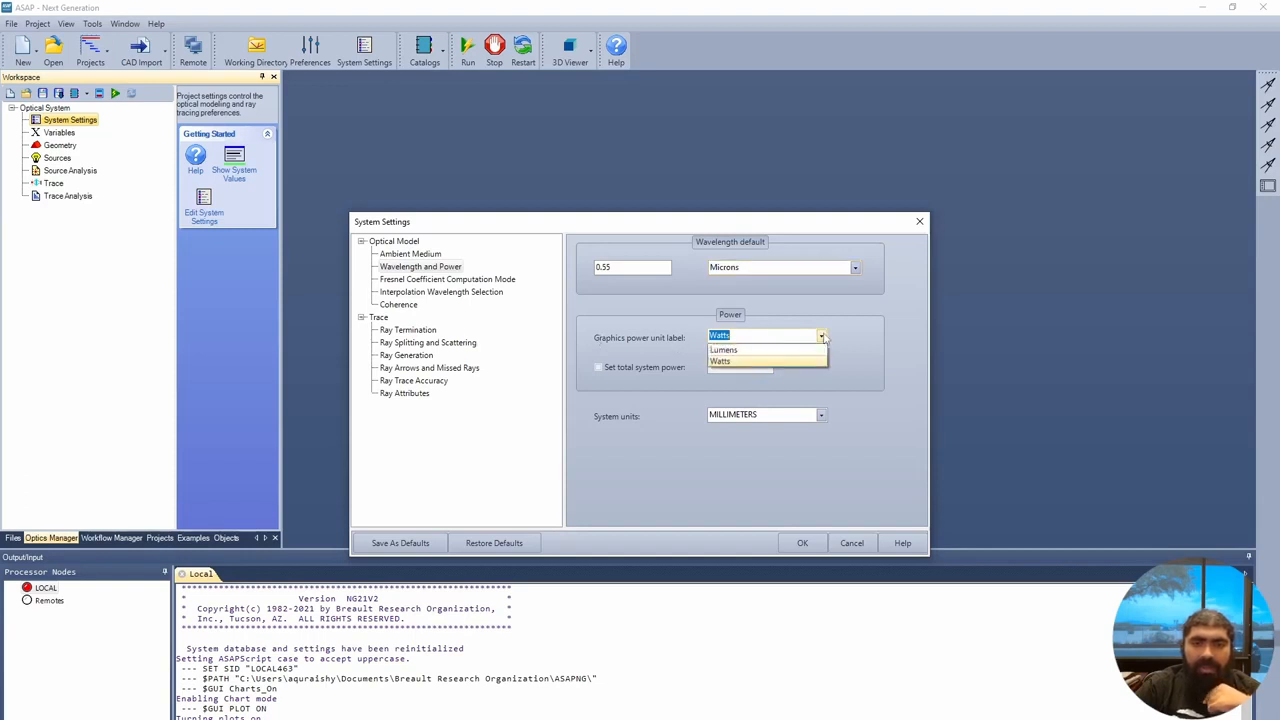
click(740, 361)
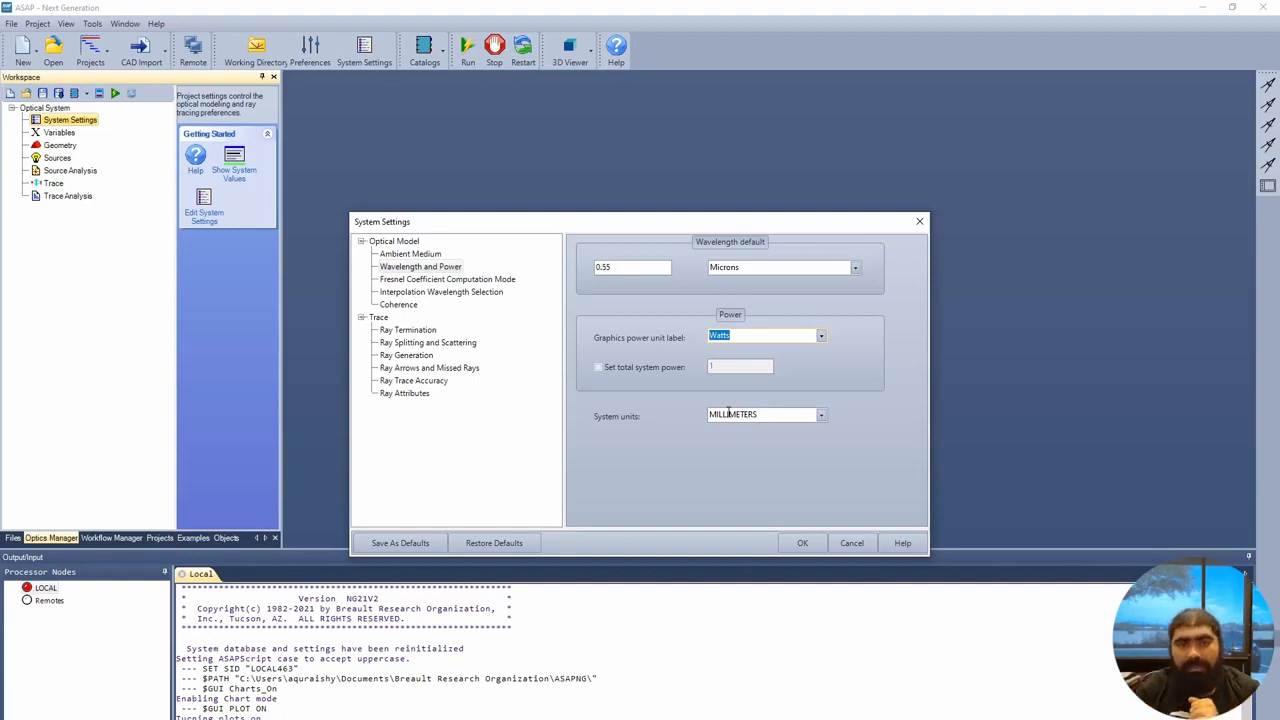
click(497, 282)
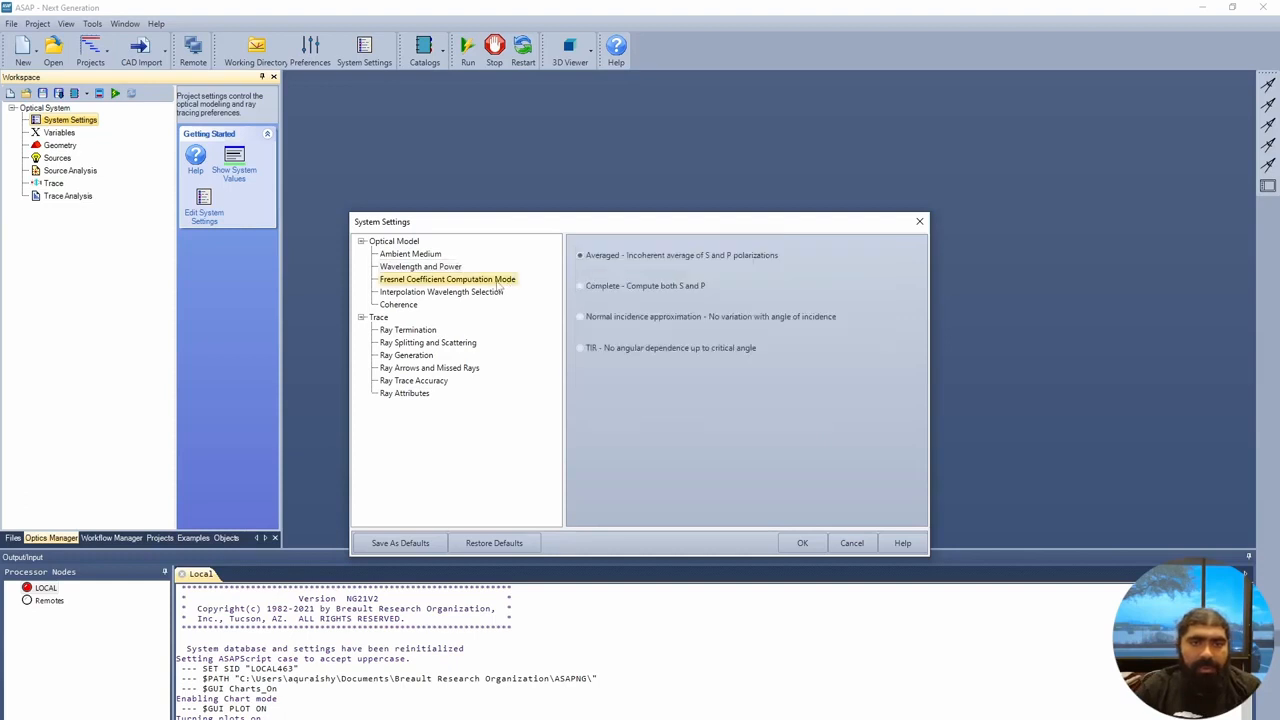
click(487, 294)
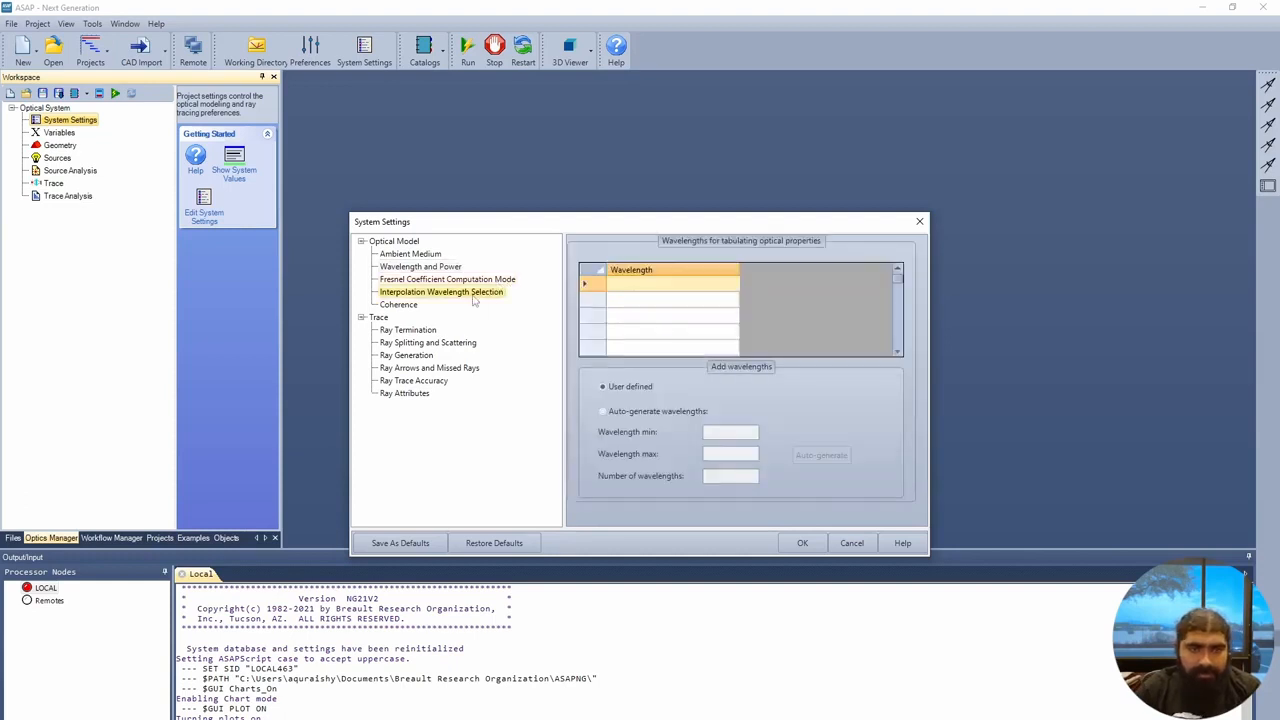
click(422, 307)
Choose auto-generated interpolation wavelengths with a minimum of .38 and a maximum of .78.
click(441, 295)
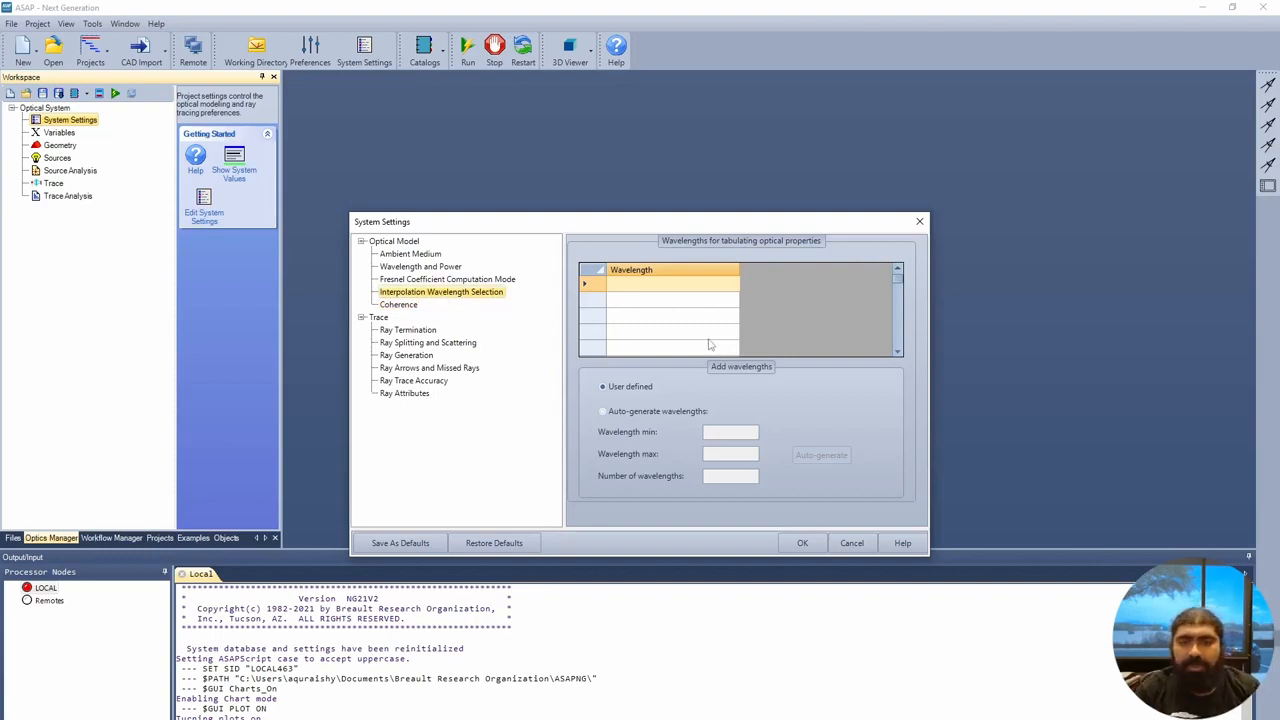
click(635, 412)
click(741, 433)
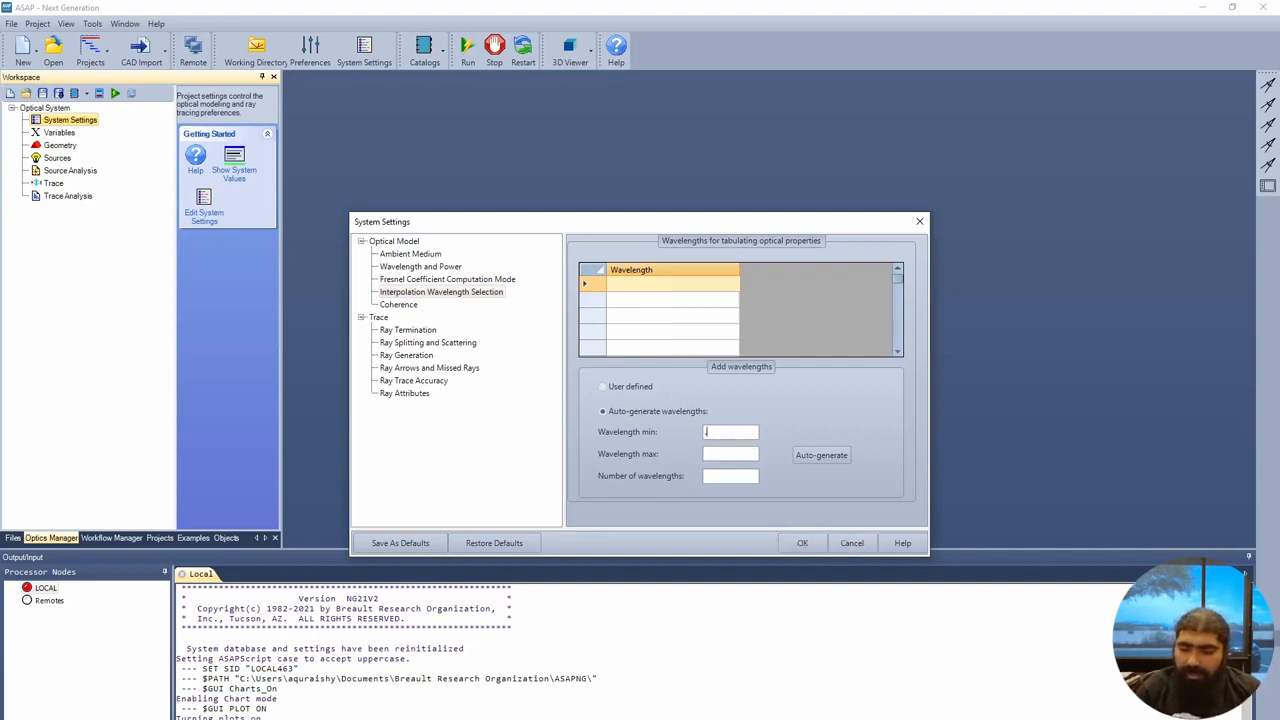
text(.38)
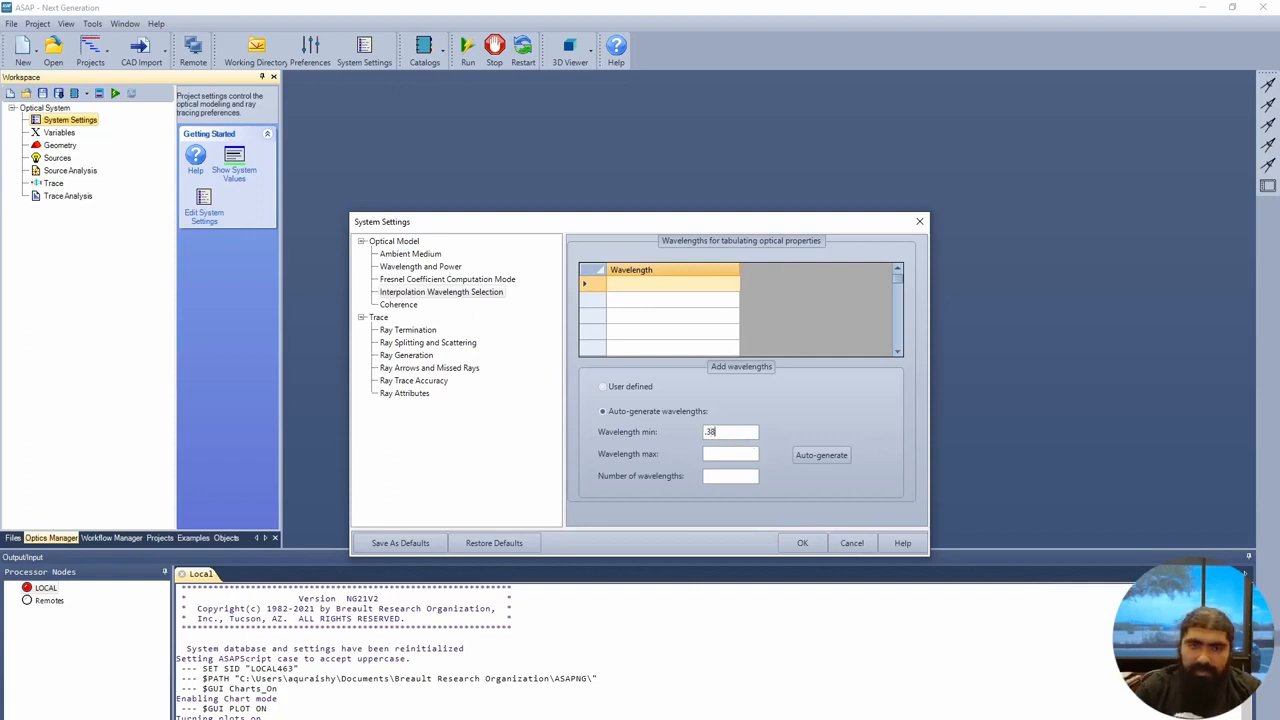
click(714, 456)
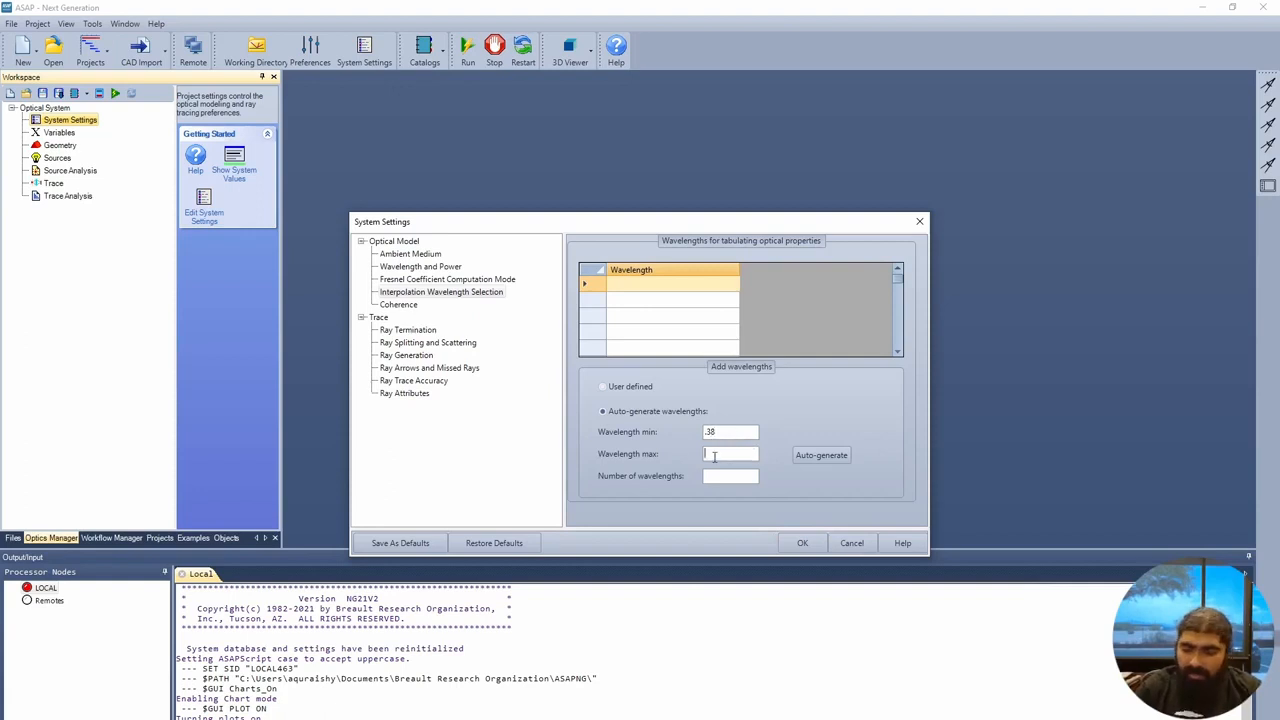
text(.78)
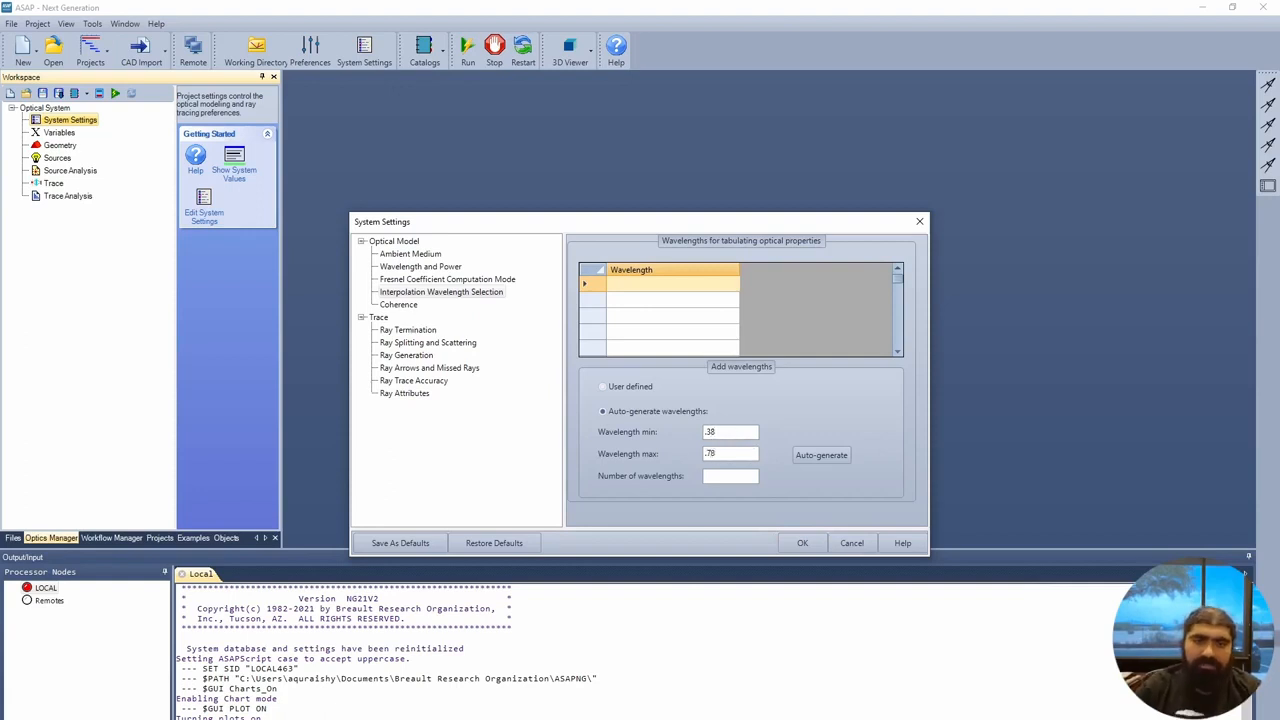
Try to auto-generate 41 wavelengths over the entered range.
click(727, 478)
text(41)
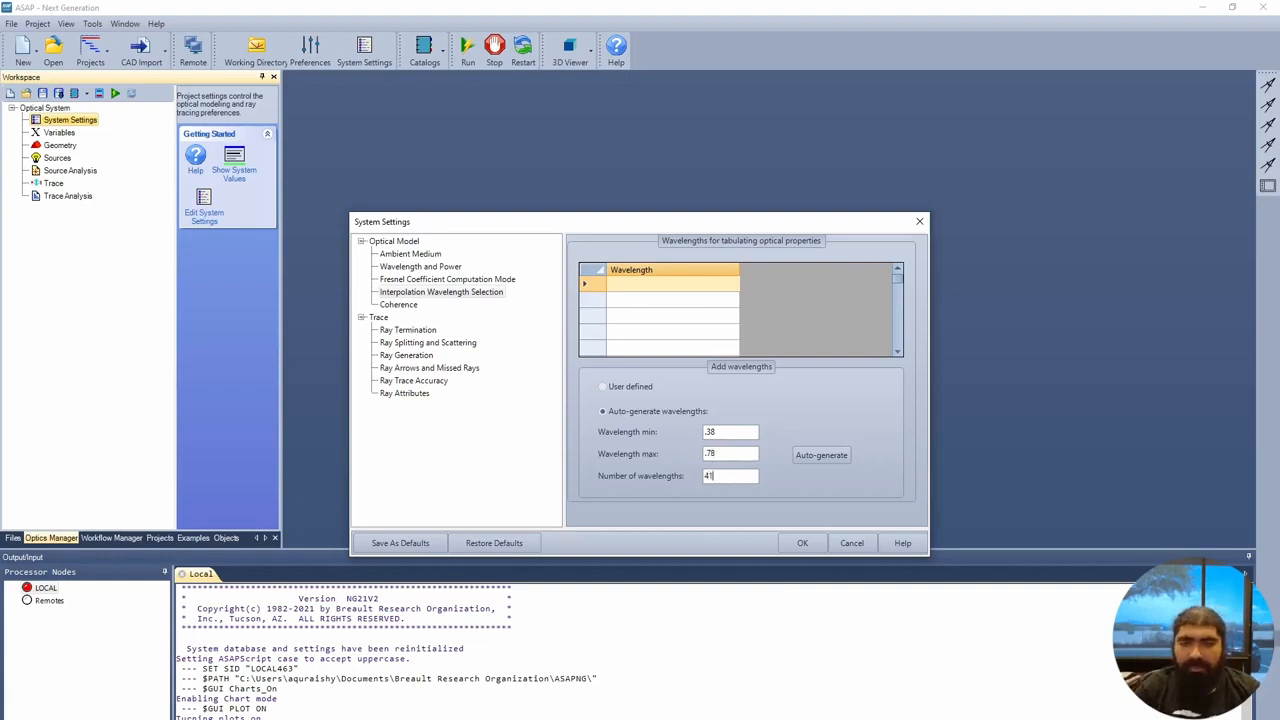
click(829, 458)
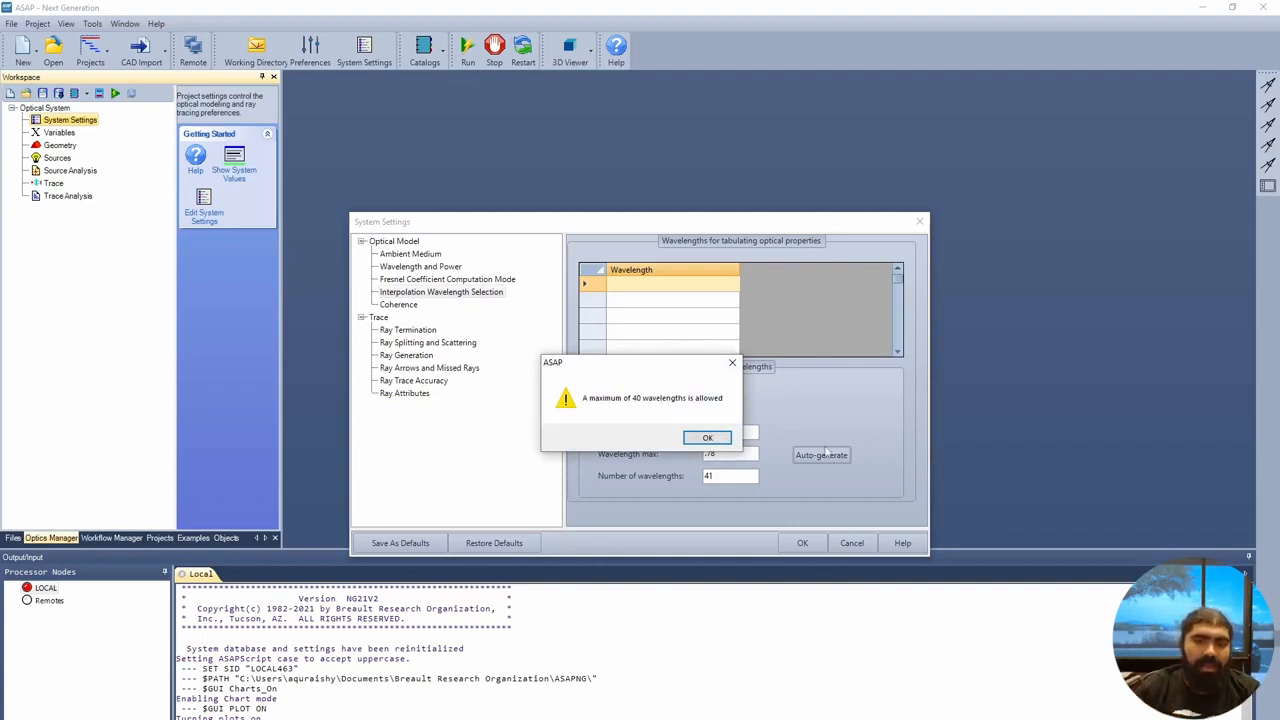
click(733, 364)
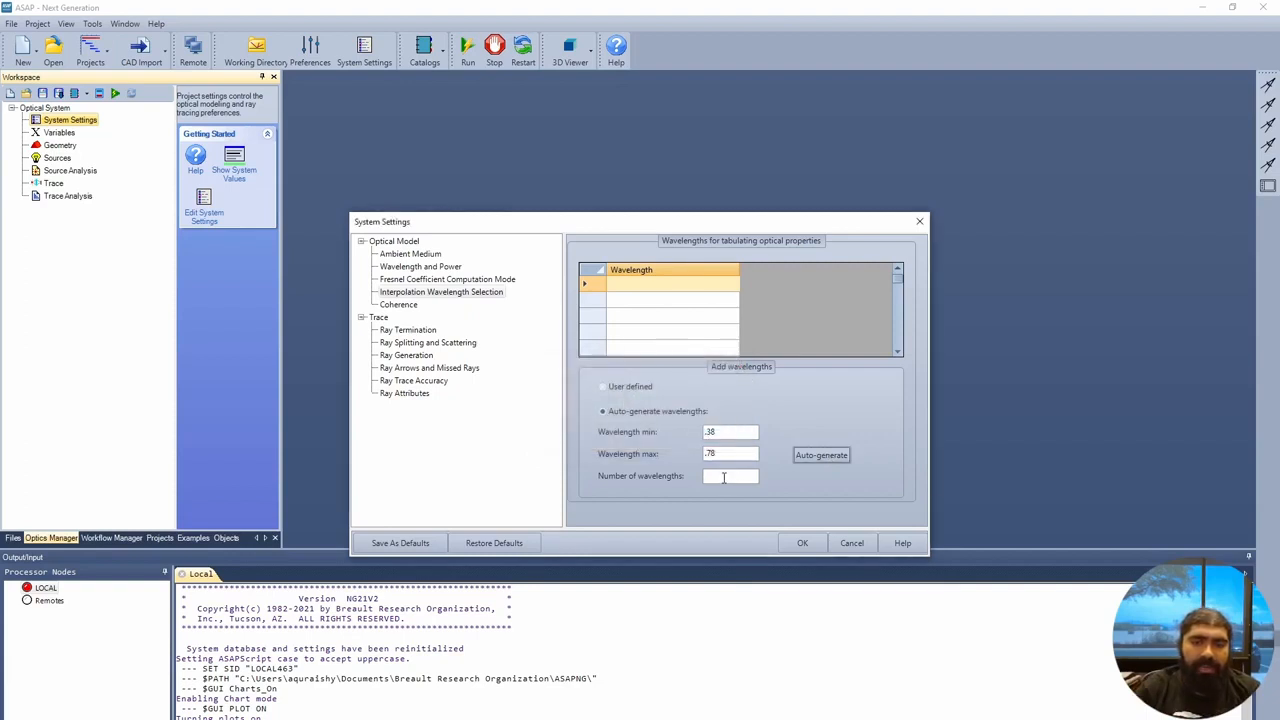
Auto-generate 21 interpolation wavelengths, check the resulting wavelength list and accept the system settings.
click(724, 477)
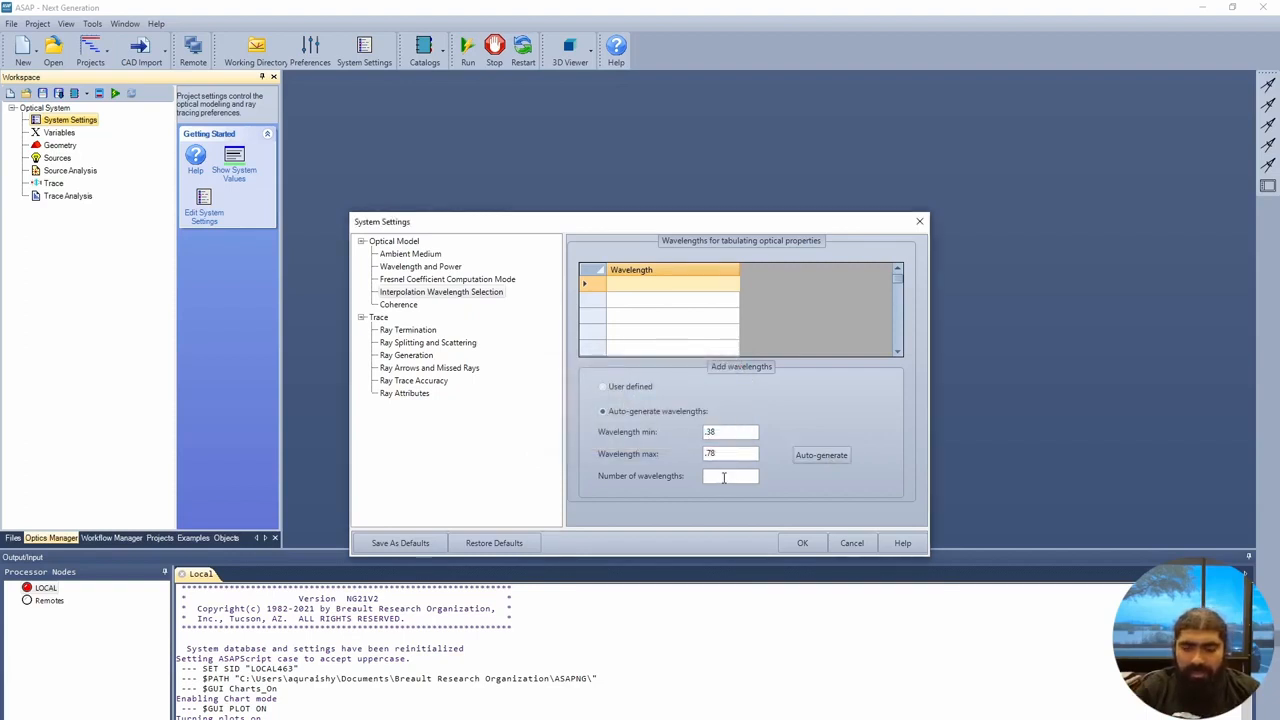
text(21)
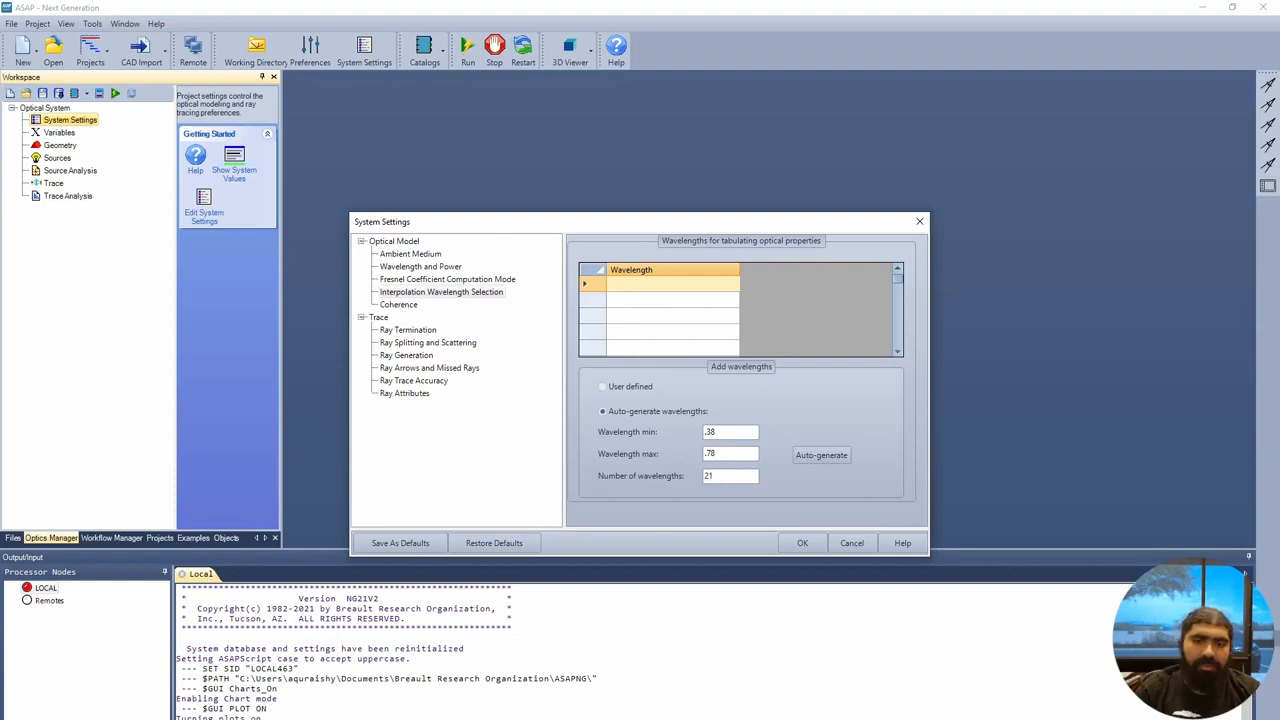
click(832, 458)
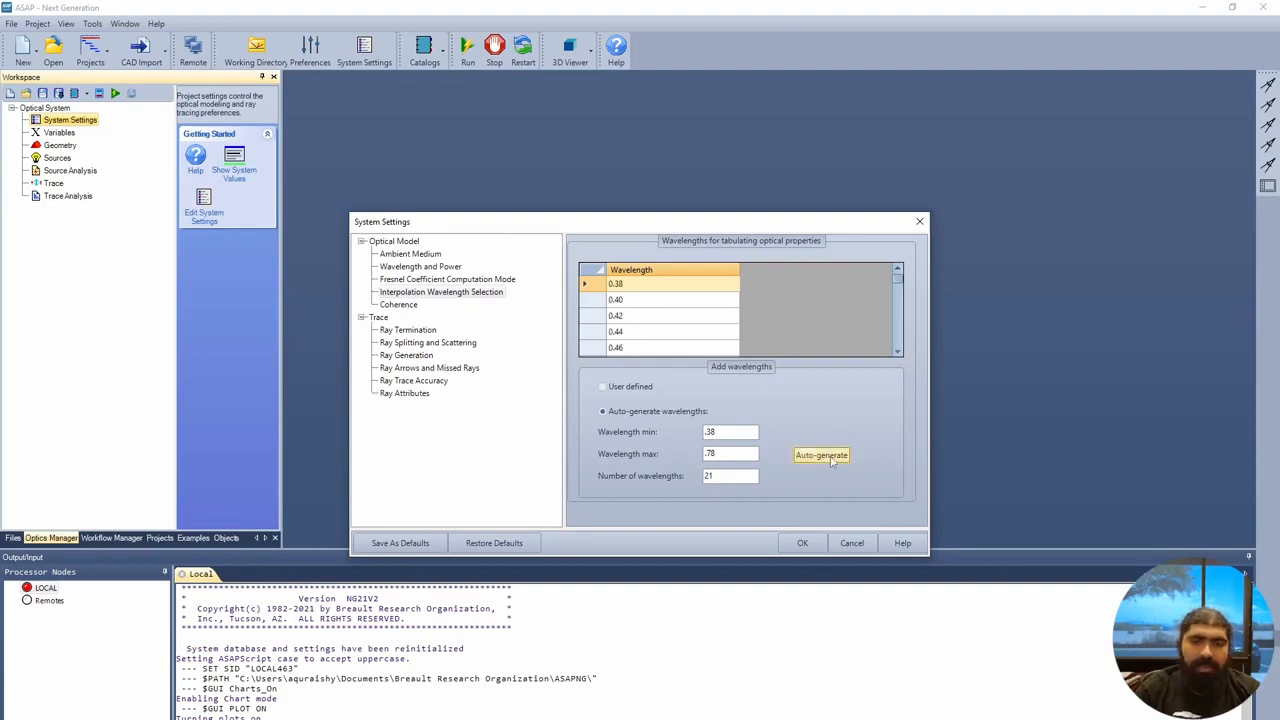
click(633, 302)
key(Down)
key(Down)
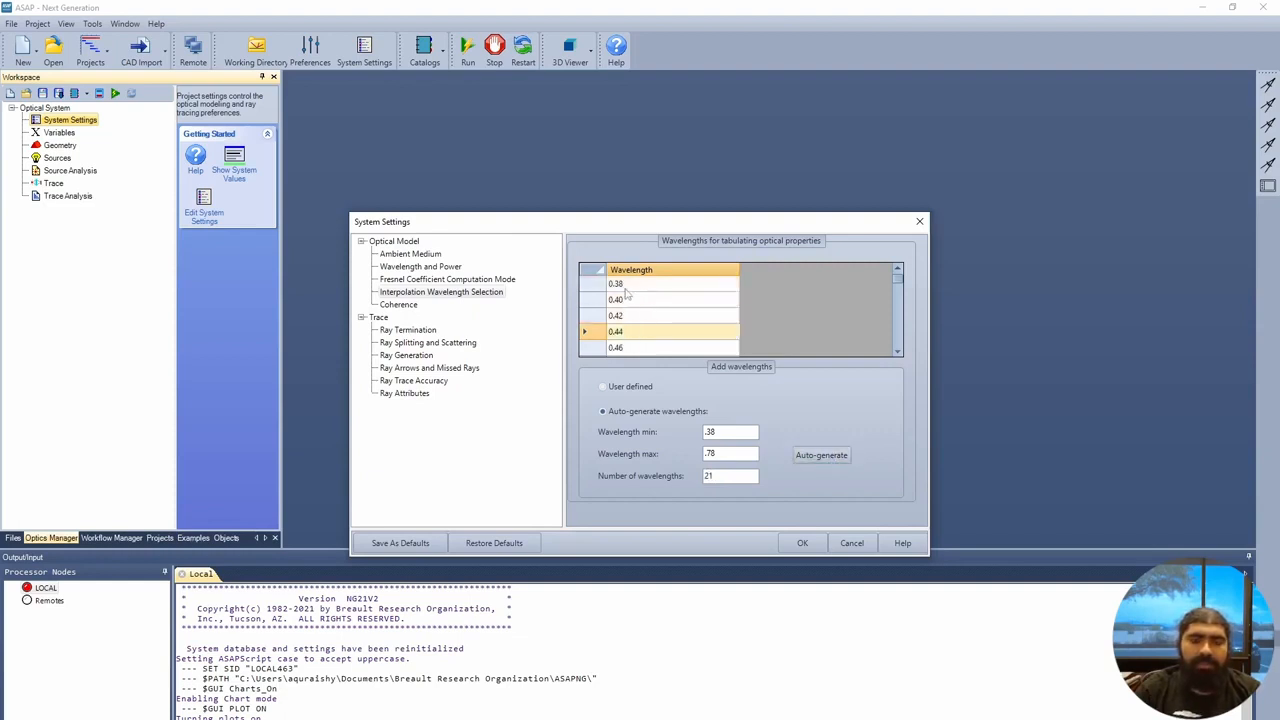
click(630, 287)
click(630, 301)
click(630, 317)
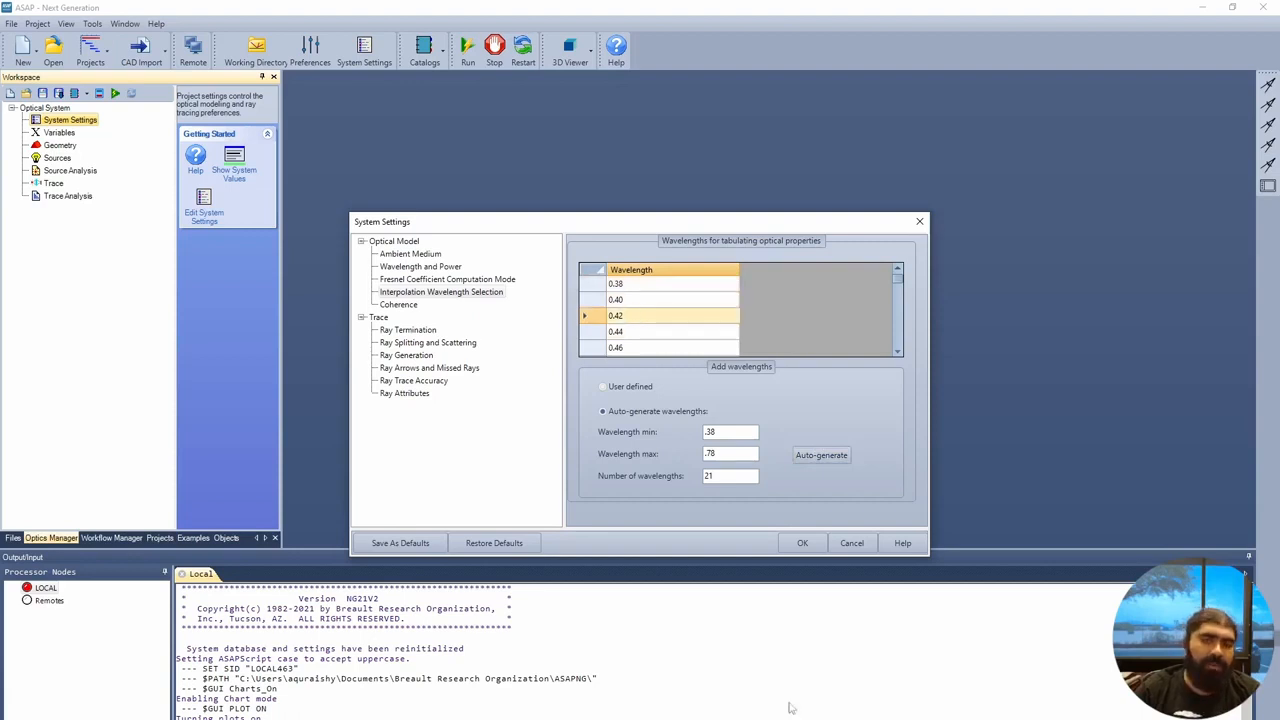
mouse_move(898, 281)
mouse_down()
mouse_move(908, 373)
mouse_move(906, 287)
mouse_up()
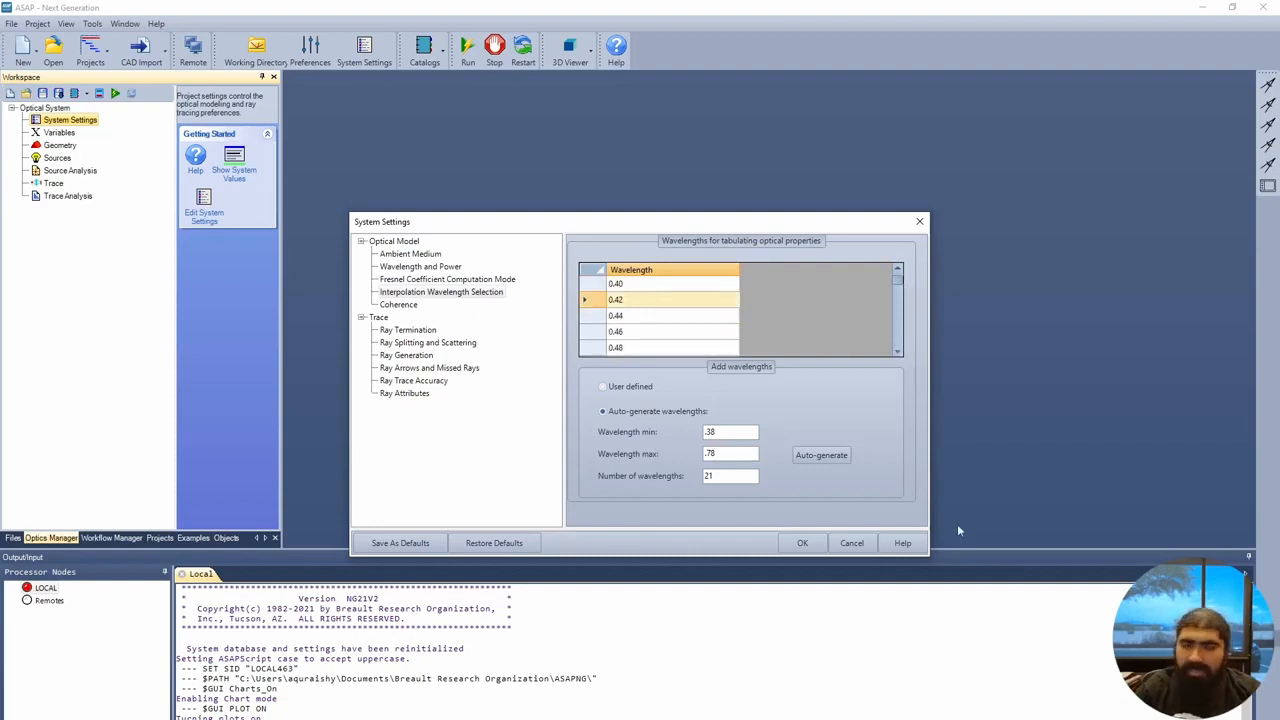
click(808, 543)
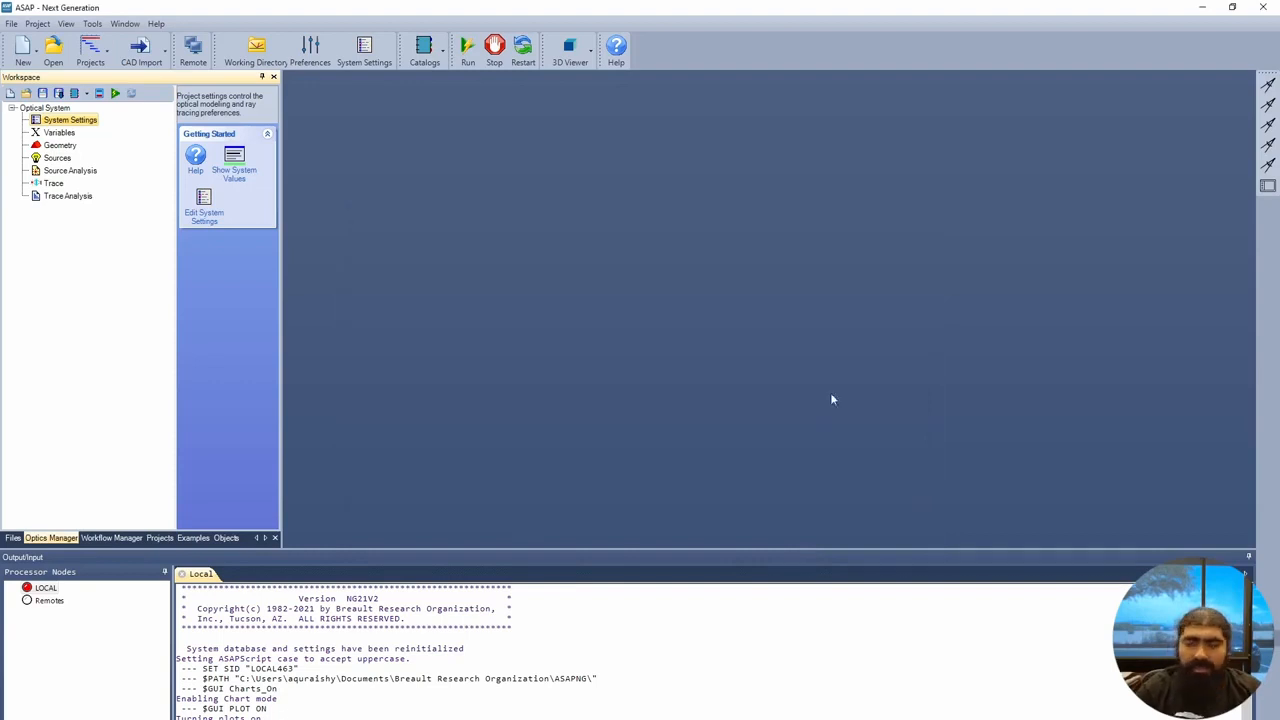
Define a custom variable named LENS_DIAM with the value 63.
click(62, 134)
double_click(66, 136)
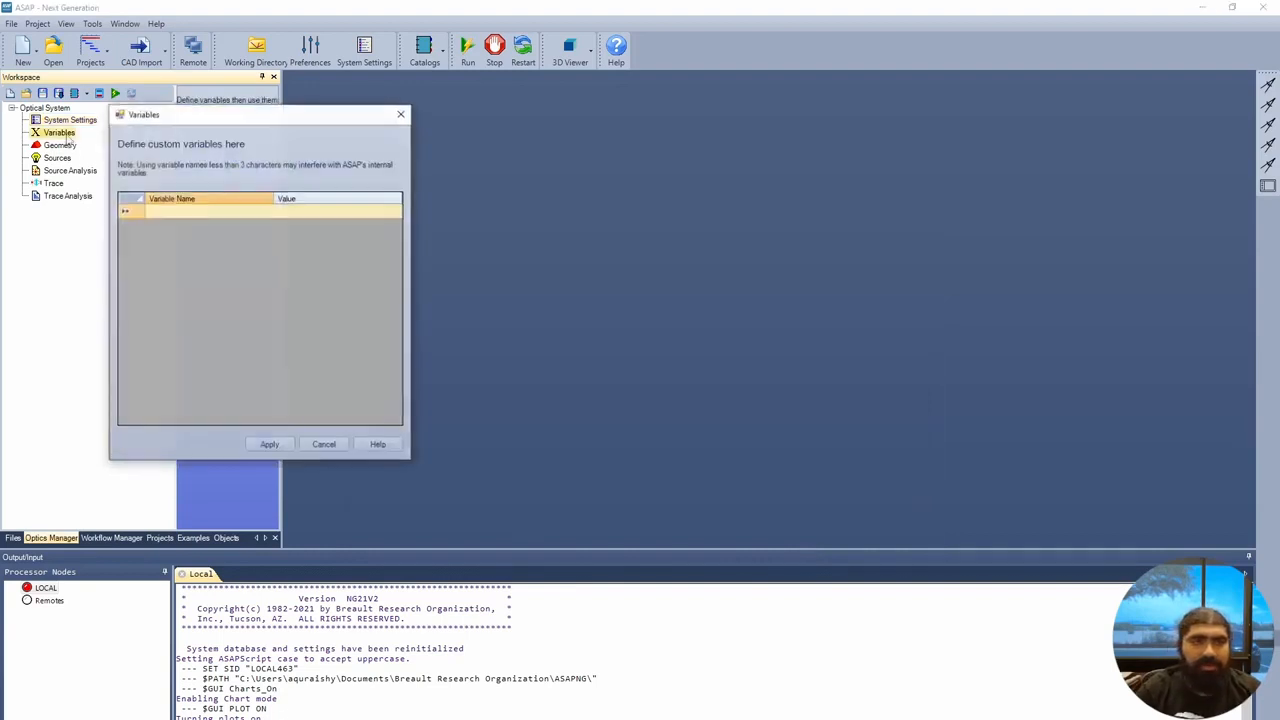
click(228, 212)
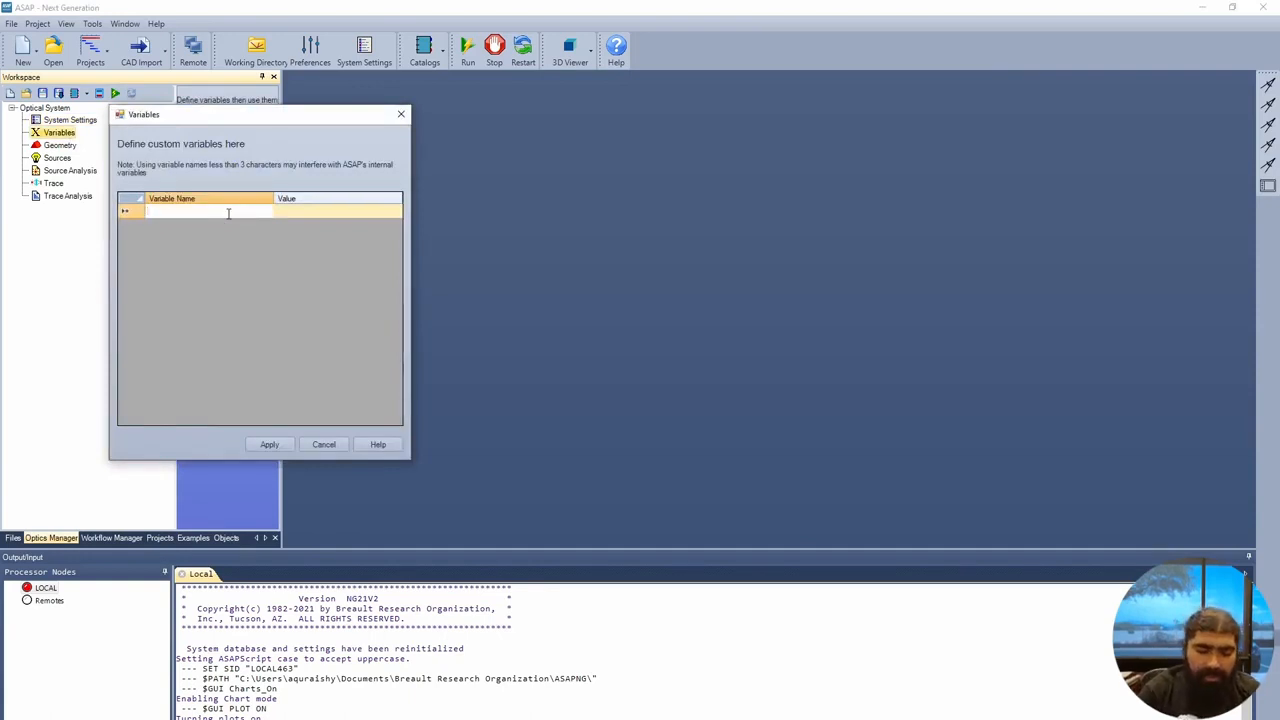
text(l)
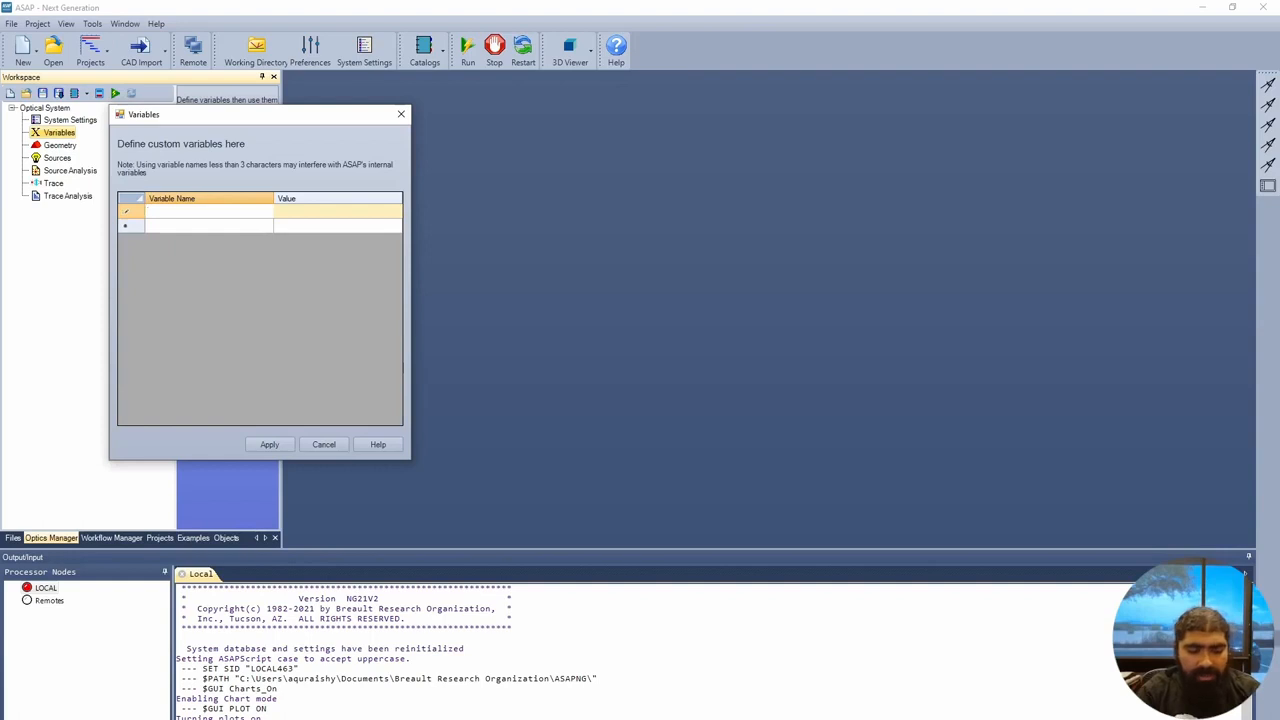
text(LENS)
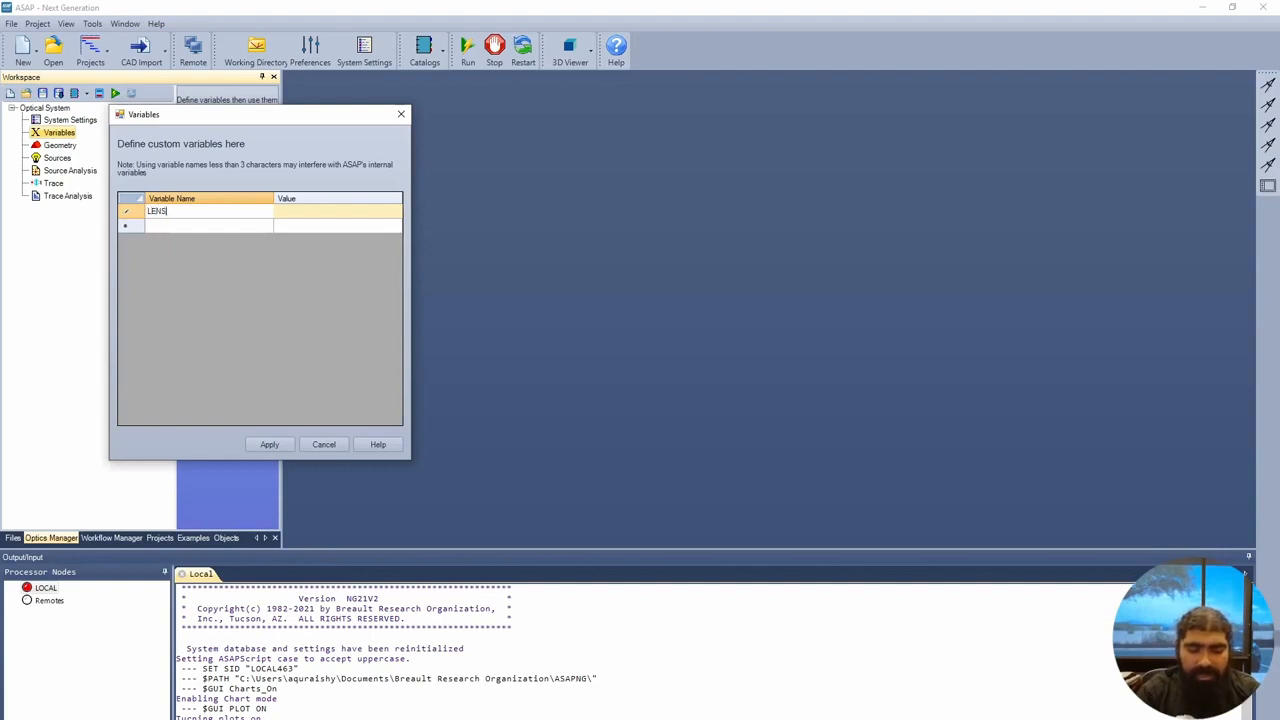
text(_DIAM)
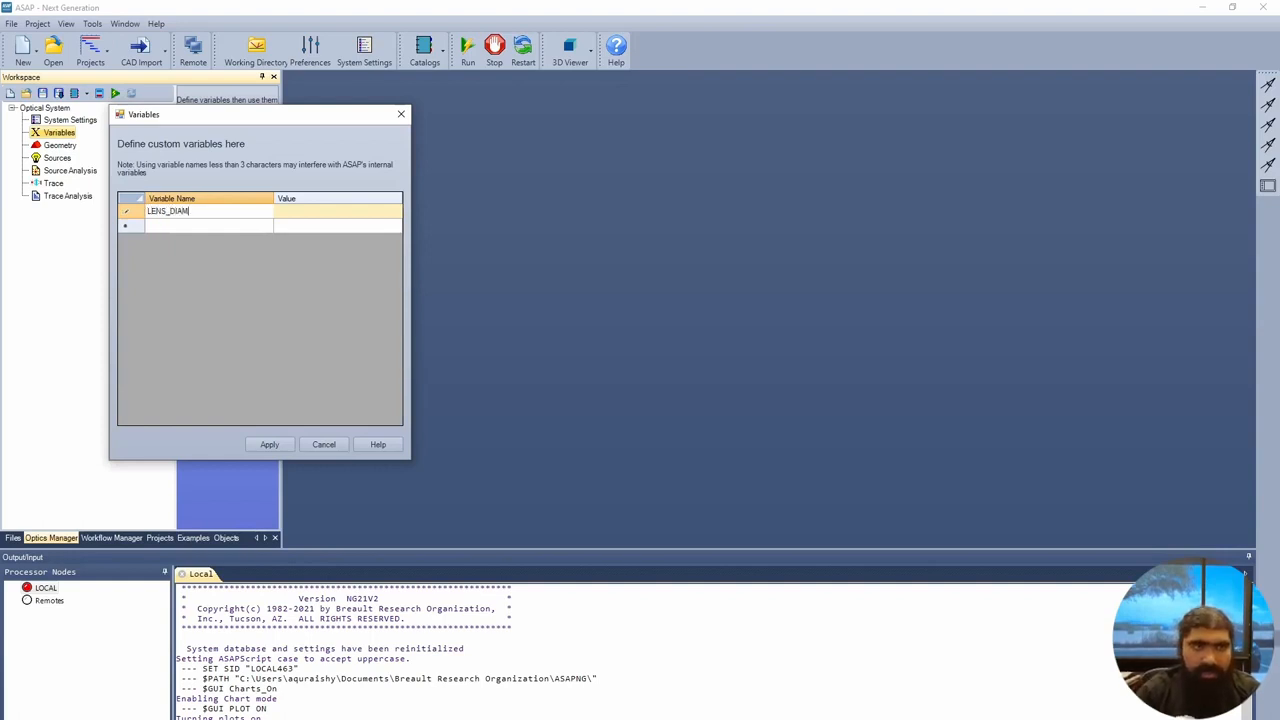
key(Tab)
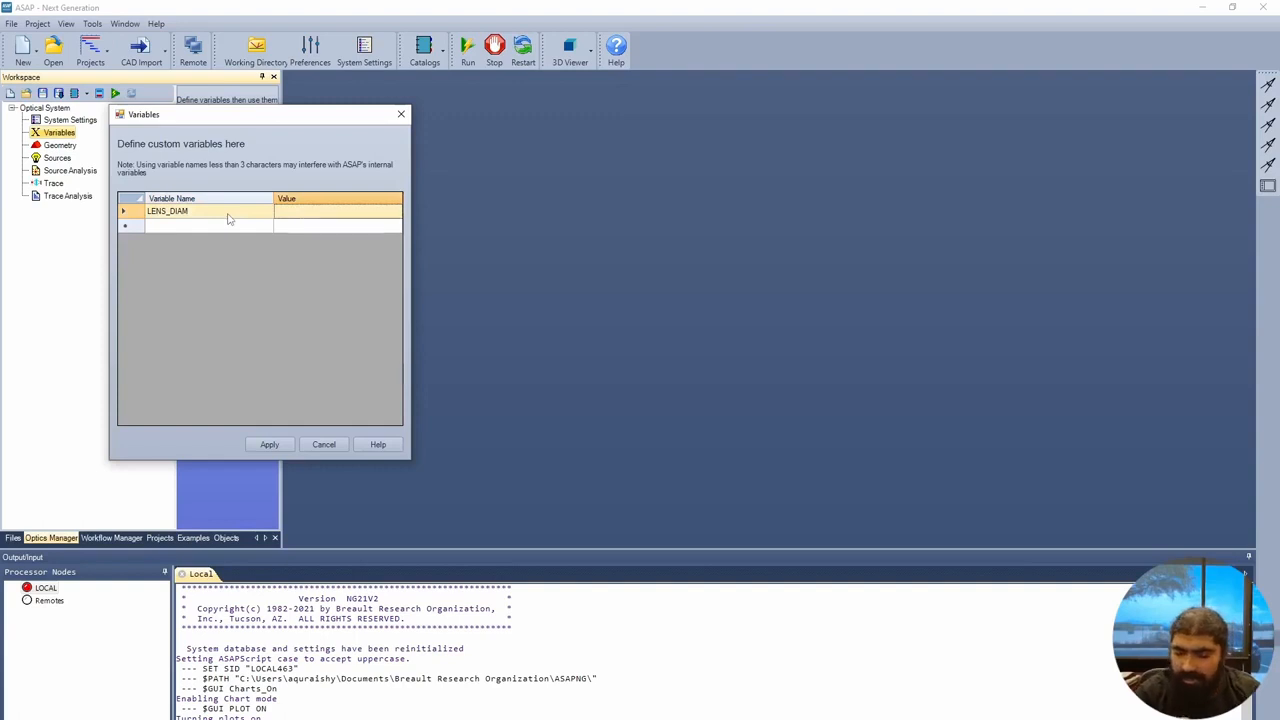
text(63)
key(Return)
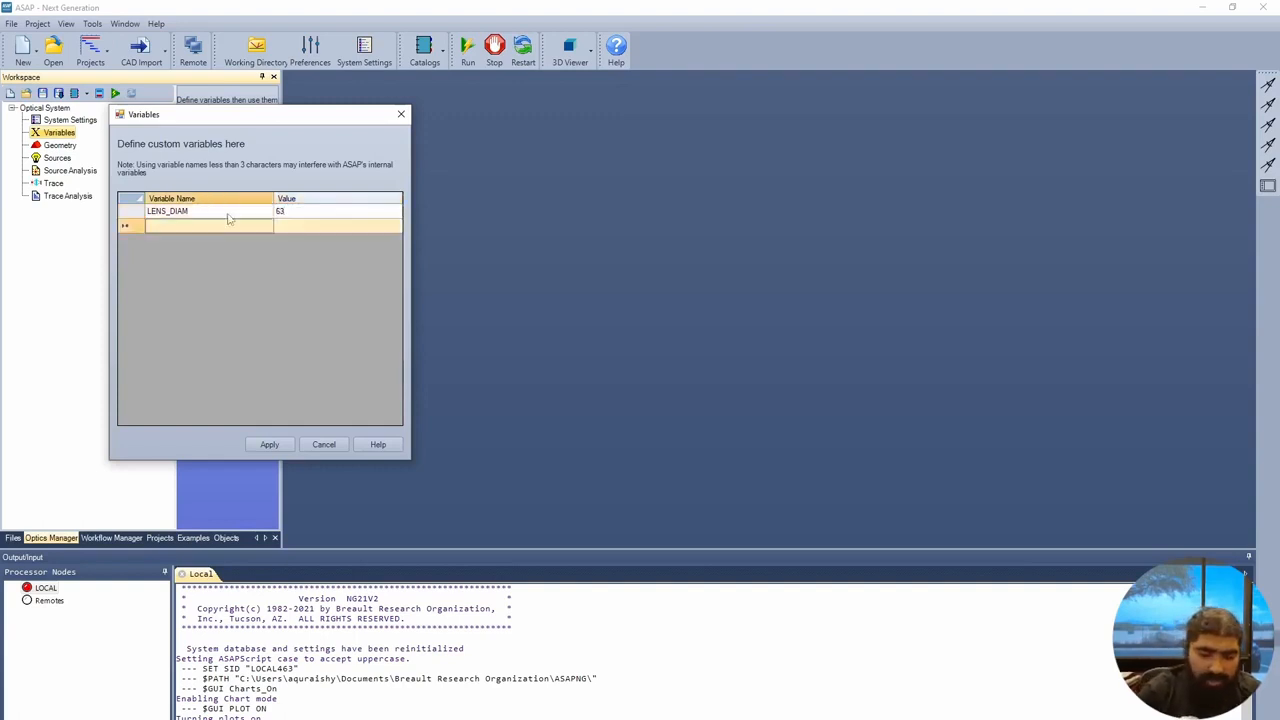
Add a second custom variable named LENS_CURV with the value 65.
text(LENS_C)
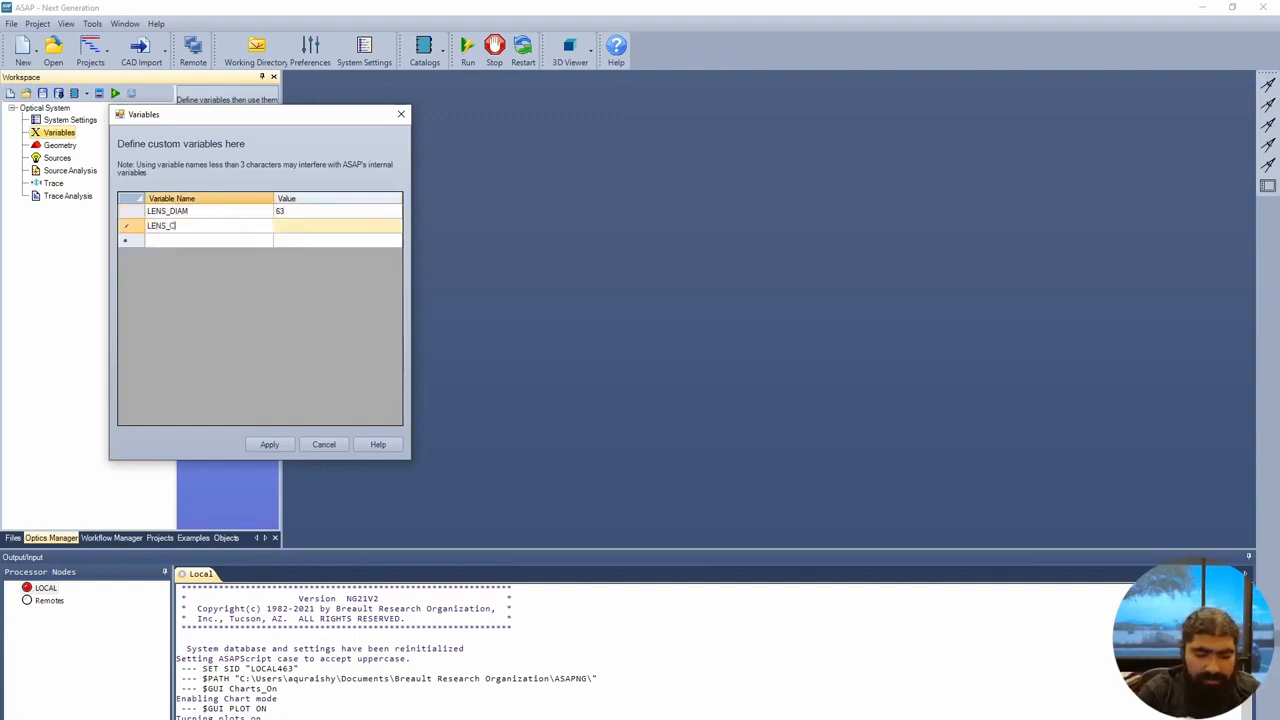
text(URV)
key(Tab)
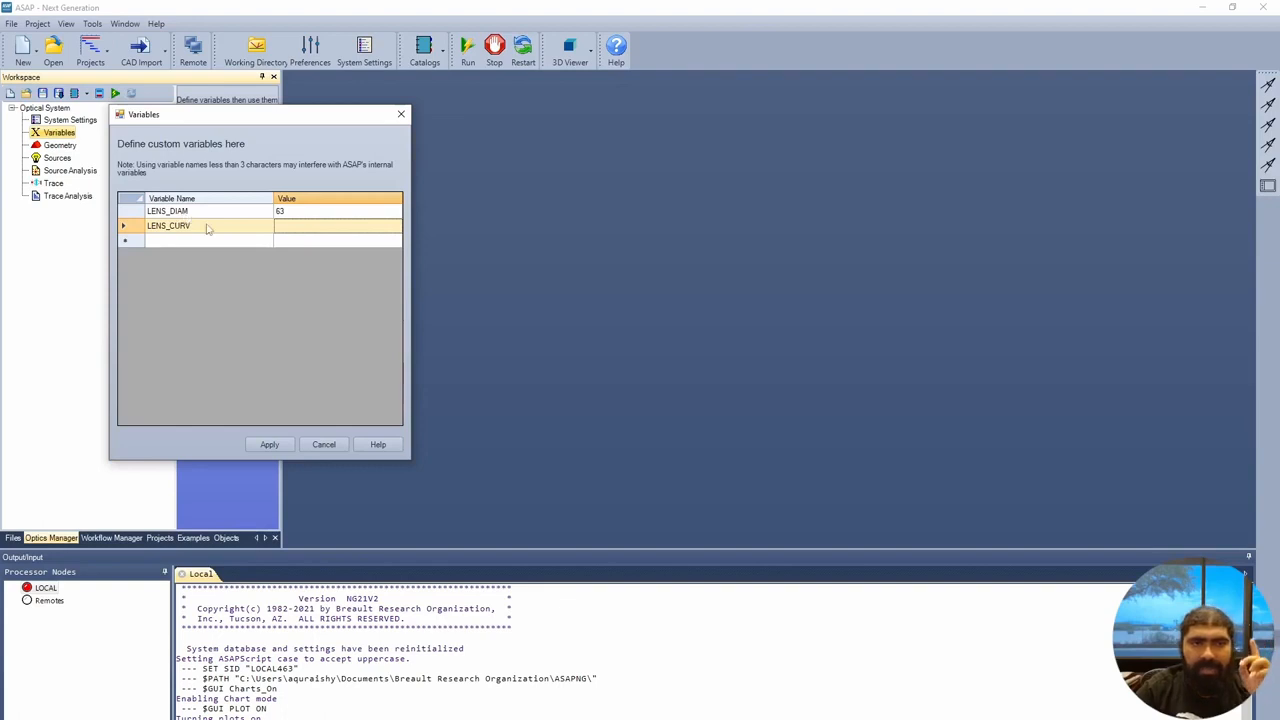
click(326, 229)
text(65)
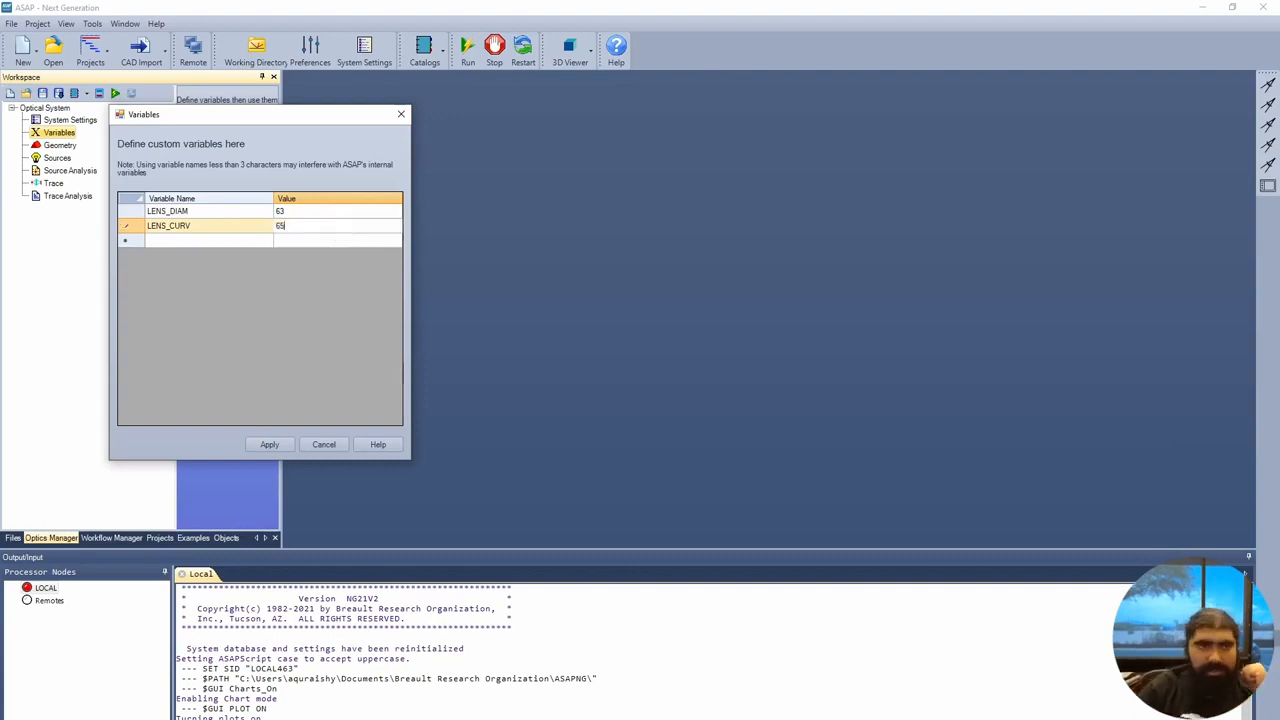
click(215, 241)
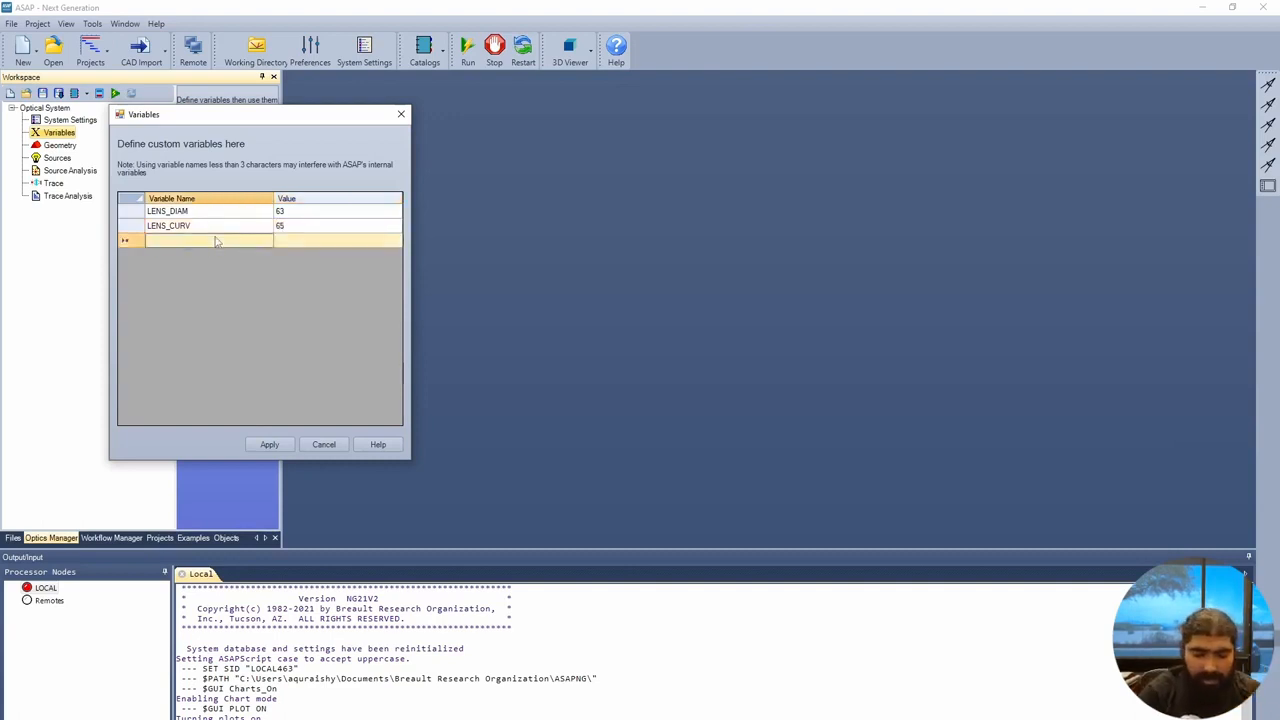
Add a custom variable named LENS_SPACE with the value 60.
text(LENS_SPA)
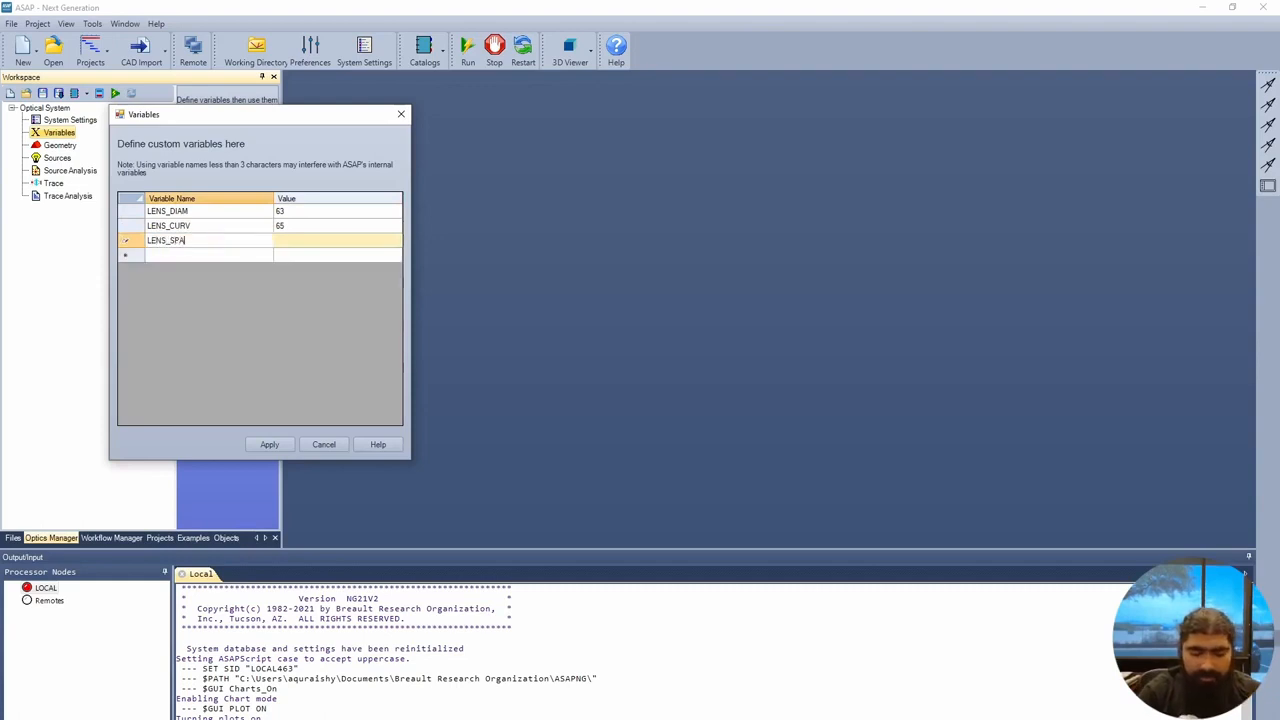
text(CE)
key(Tab)
text(60)
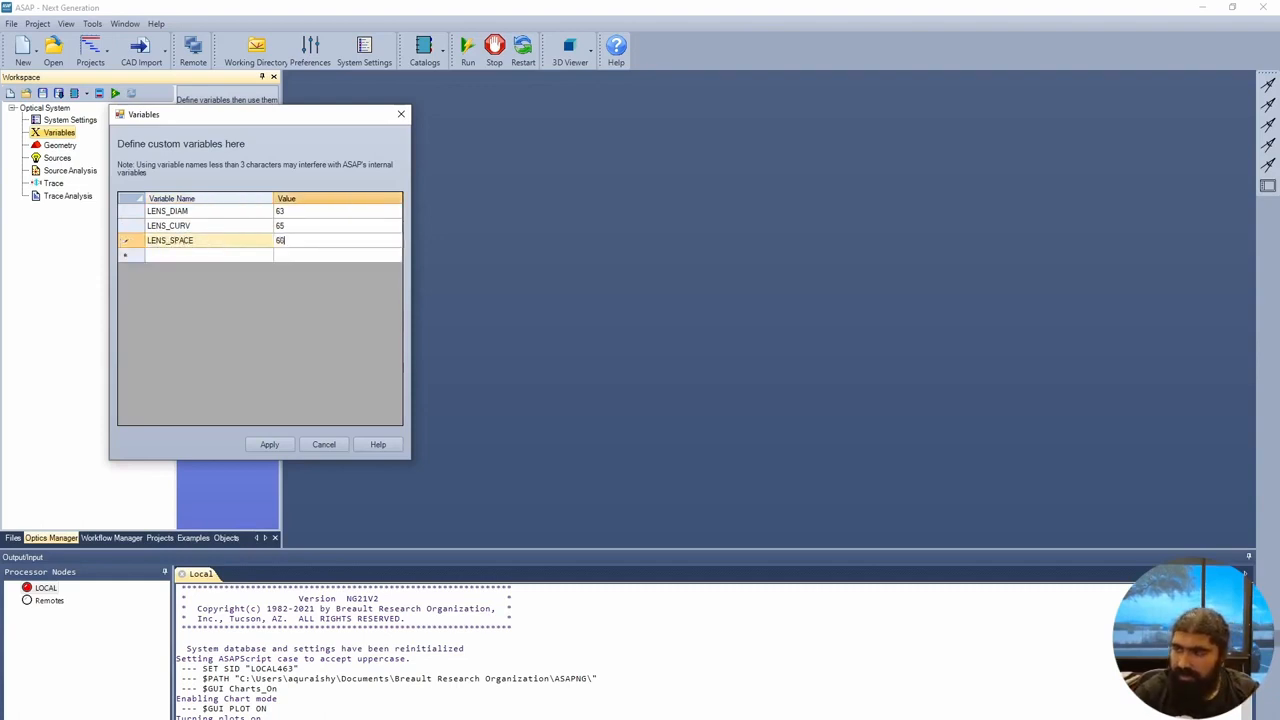
key(Return)
Add a custom variable named DET_SIZE with the value 100.
text(D)
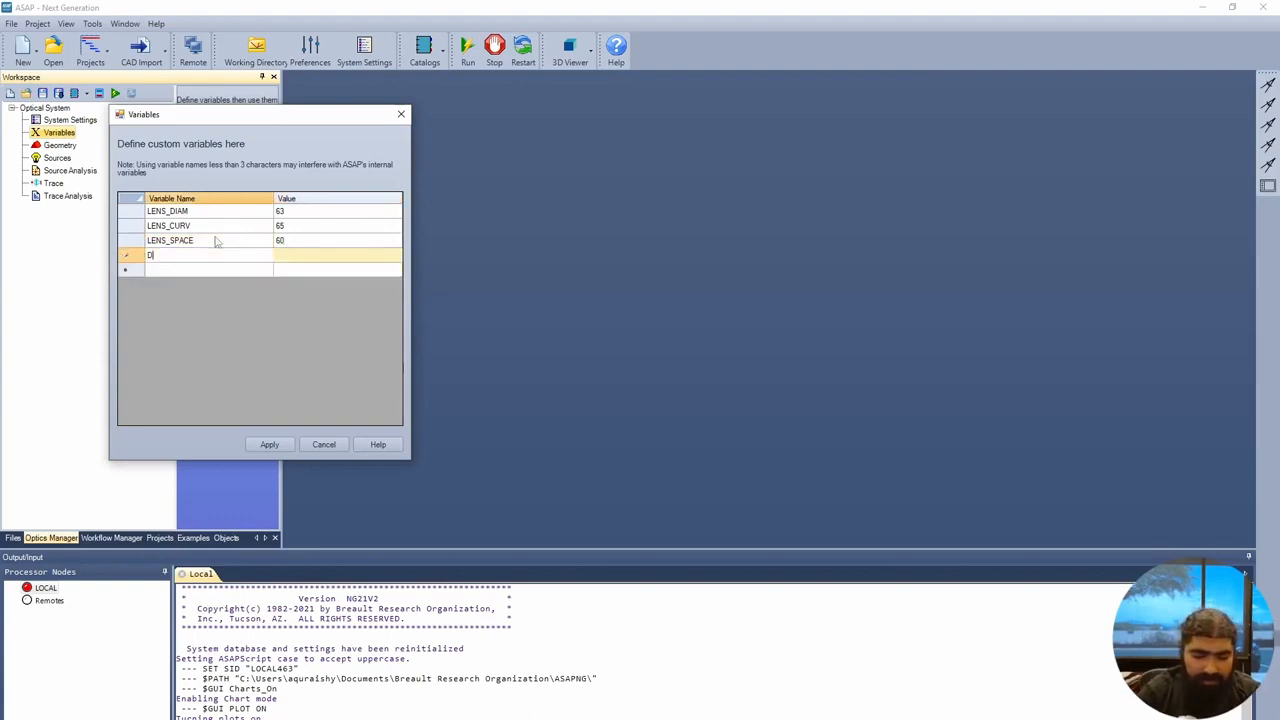
text(ET_SIZE)
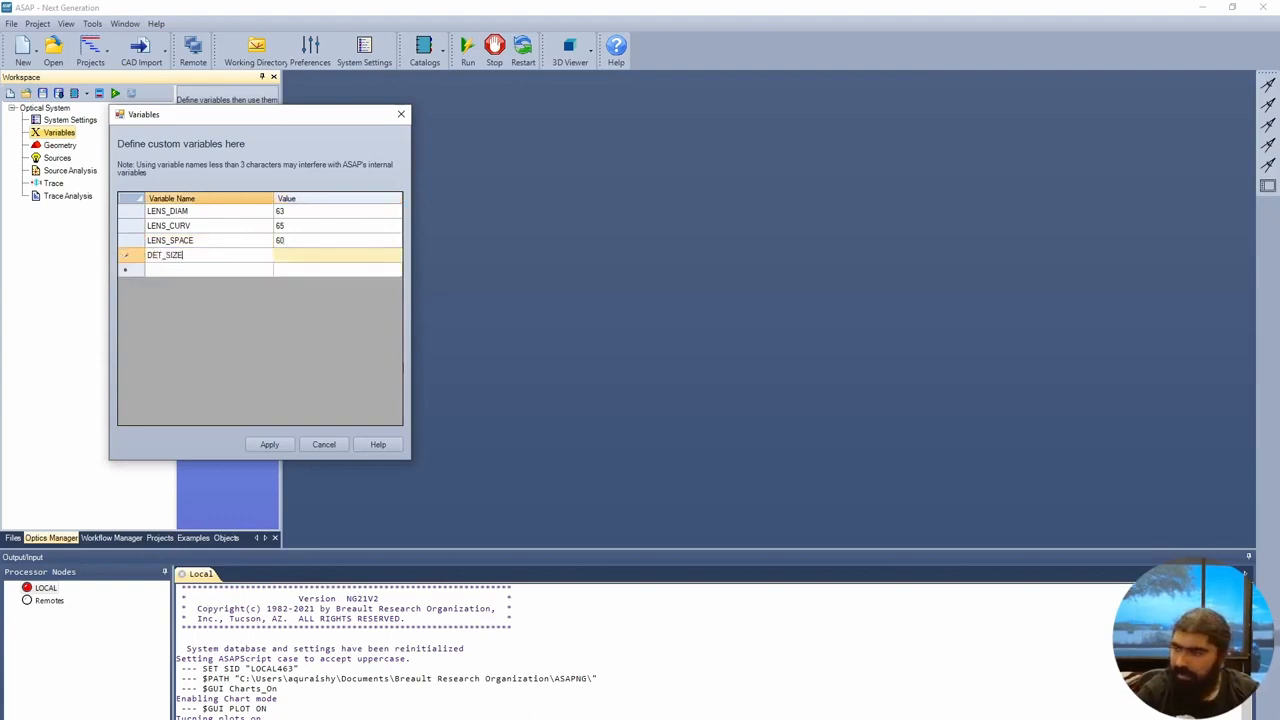
key(Tab)
text(100)
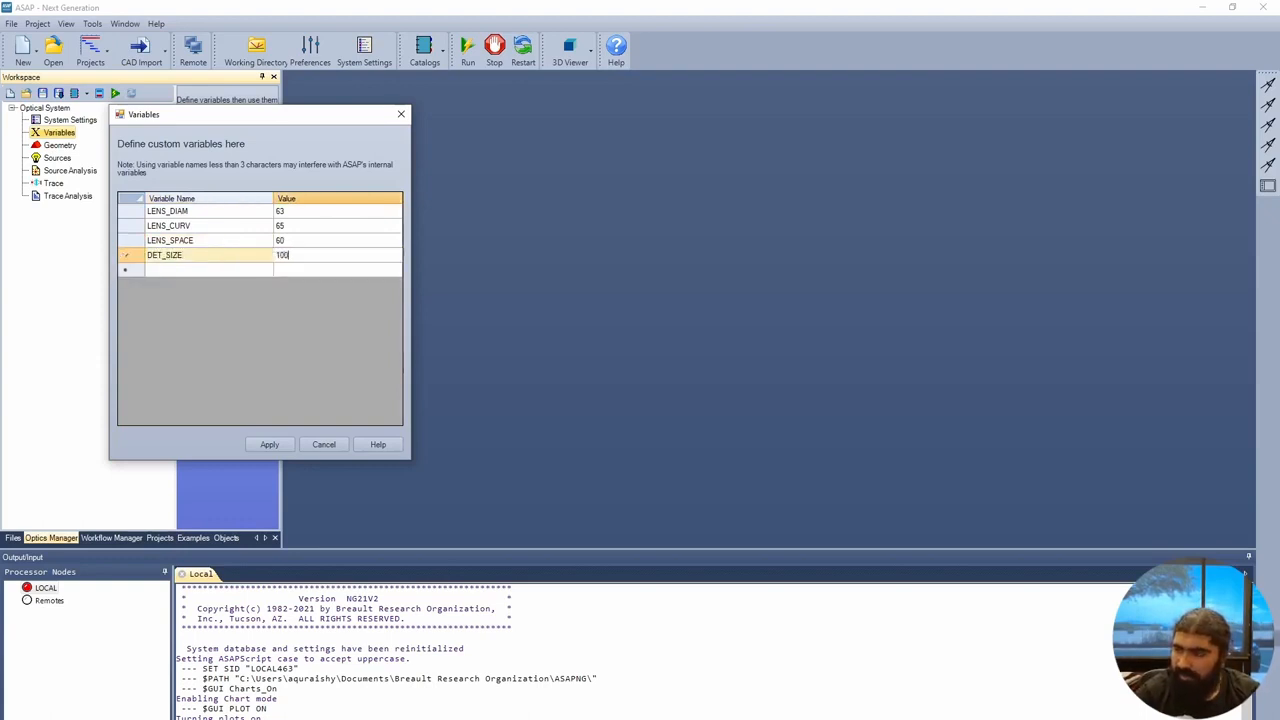
key(Return)
Add a custom variable named DET_POS with the value 300.
text(DET)
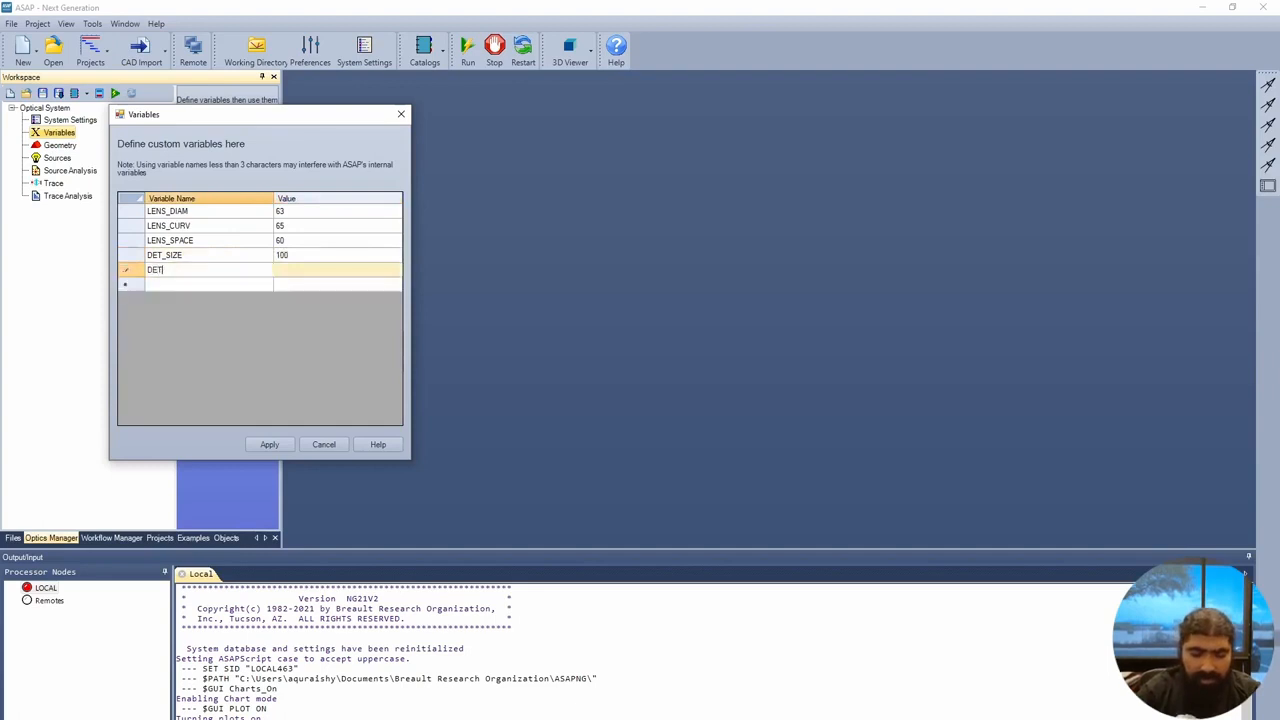
text(_POS)
key(Tab)
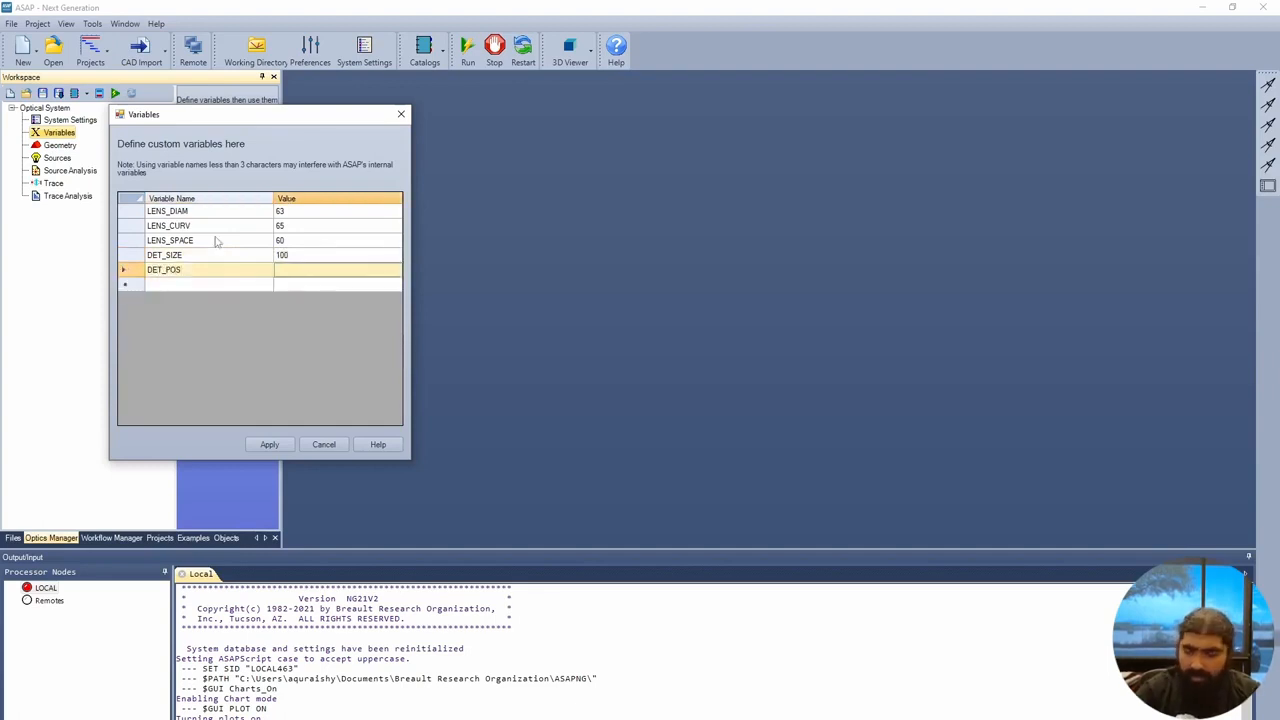
text(300)
key(Return)
Add a custom variable named SRC_SIZE with the value 60, apply the variables and recheck the saved list.
text(S)
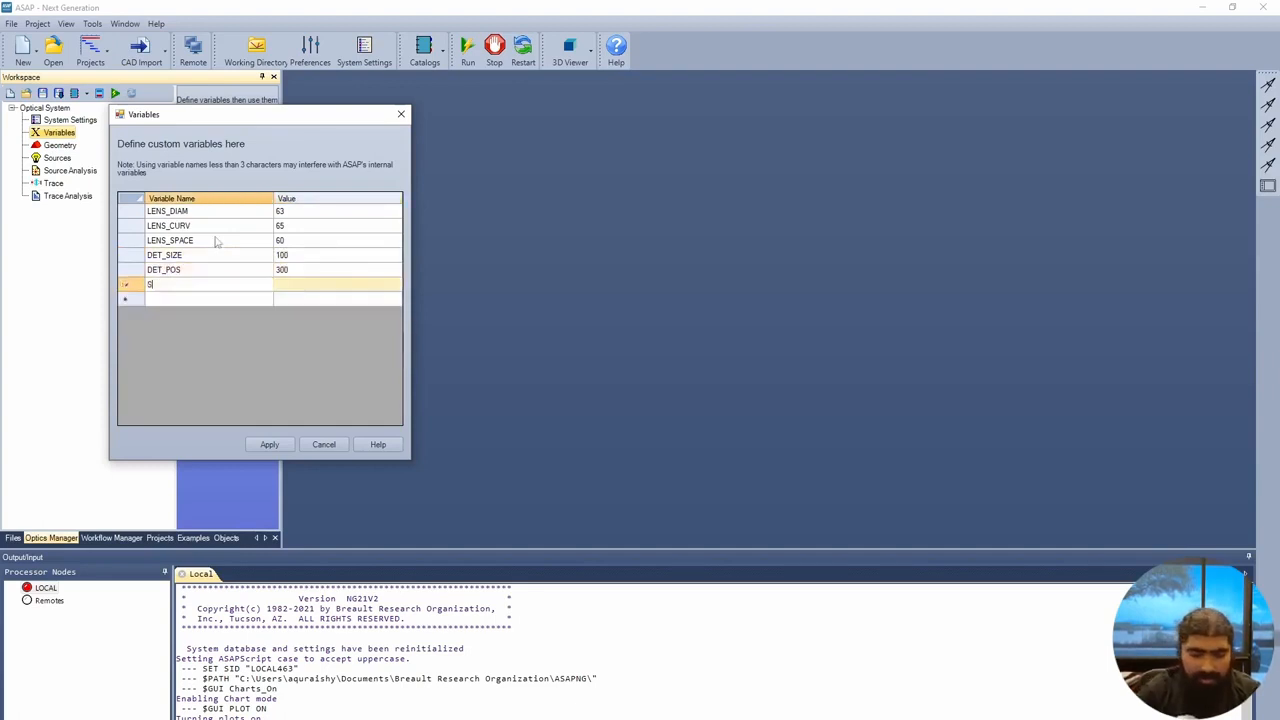
text(RC_SIZE)
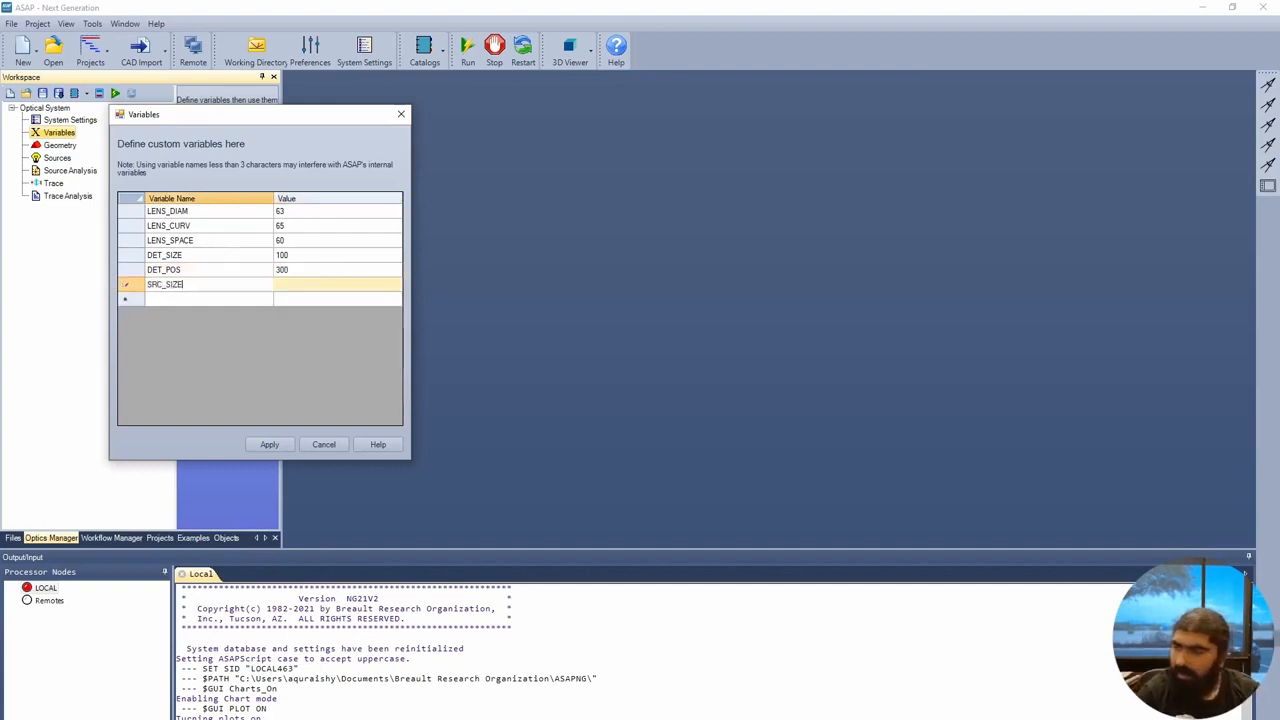
key(Tab)
text(60)
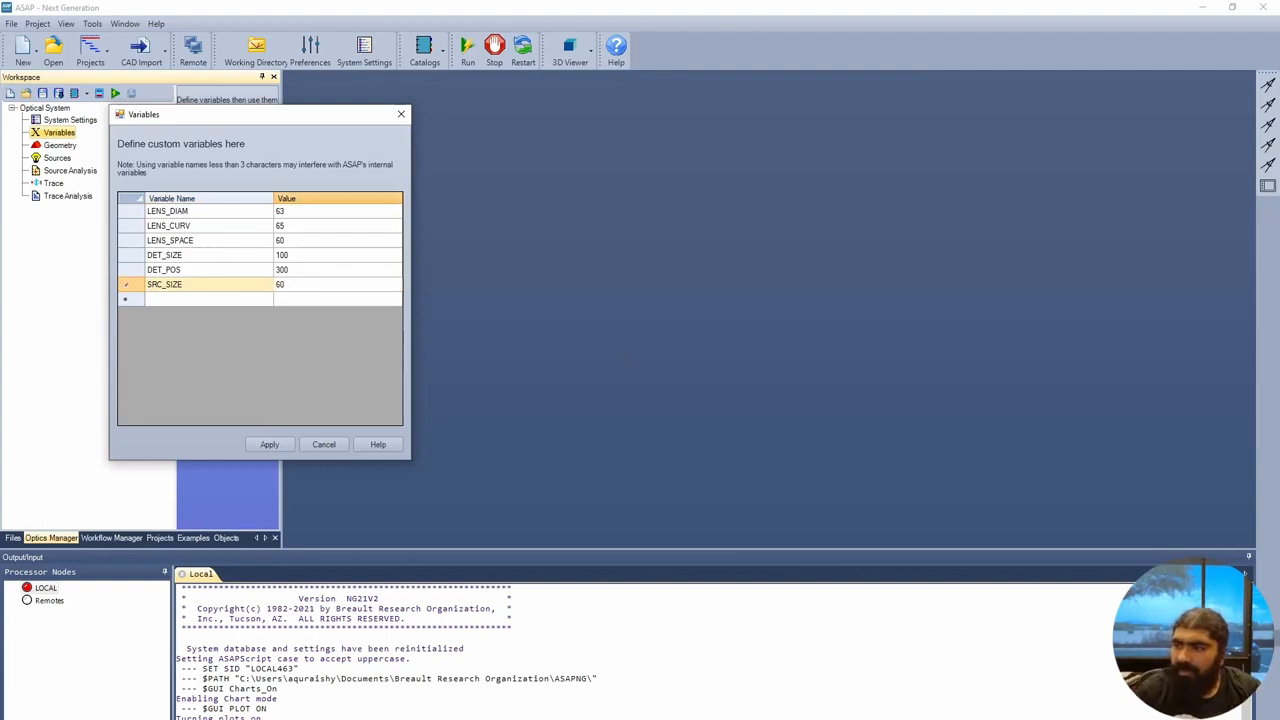
click(270, 444)
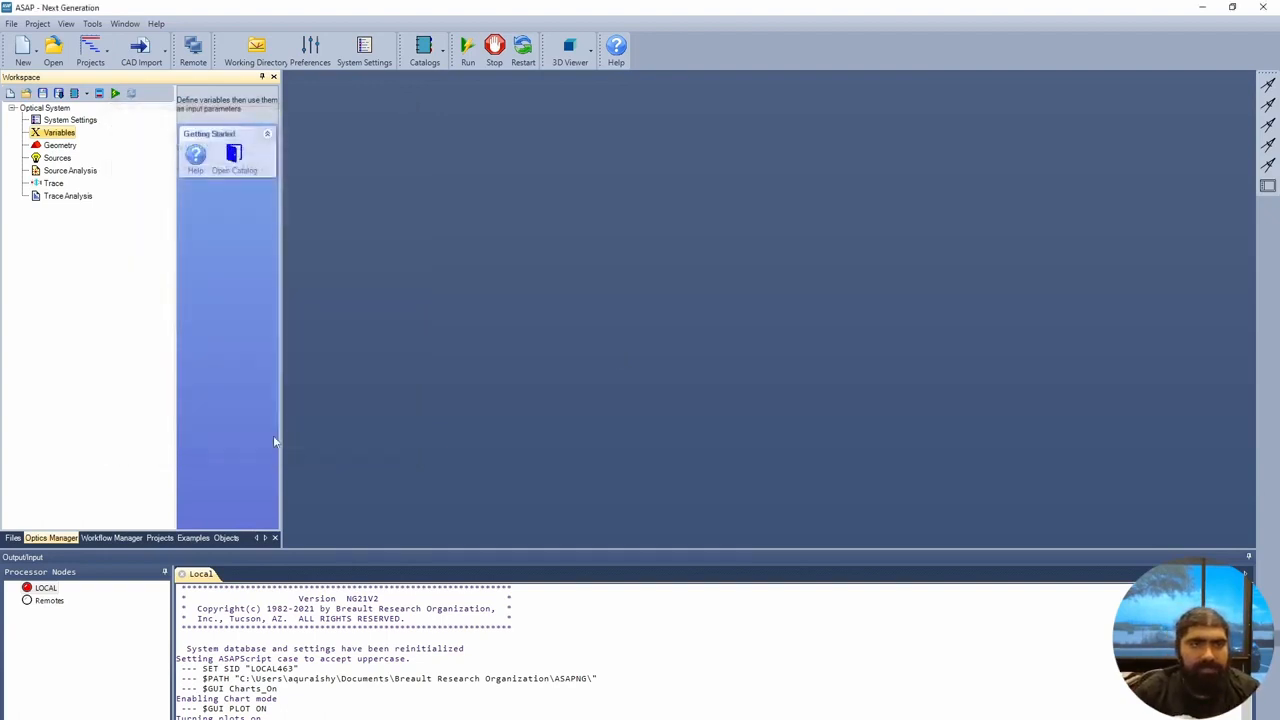
double_click(60, 133)
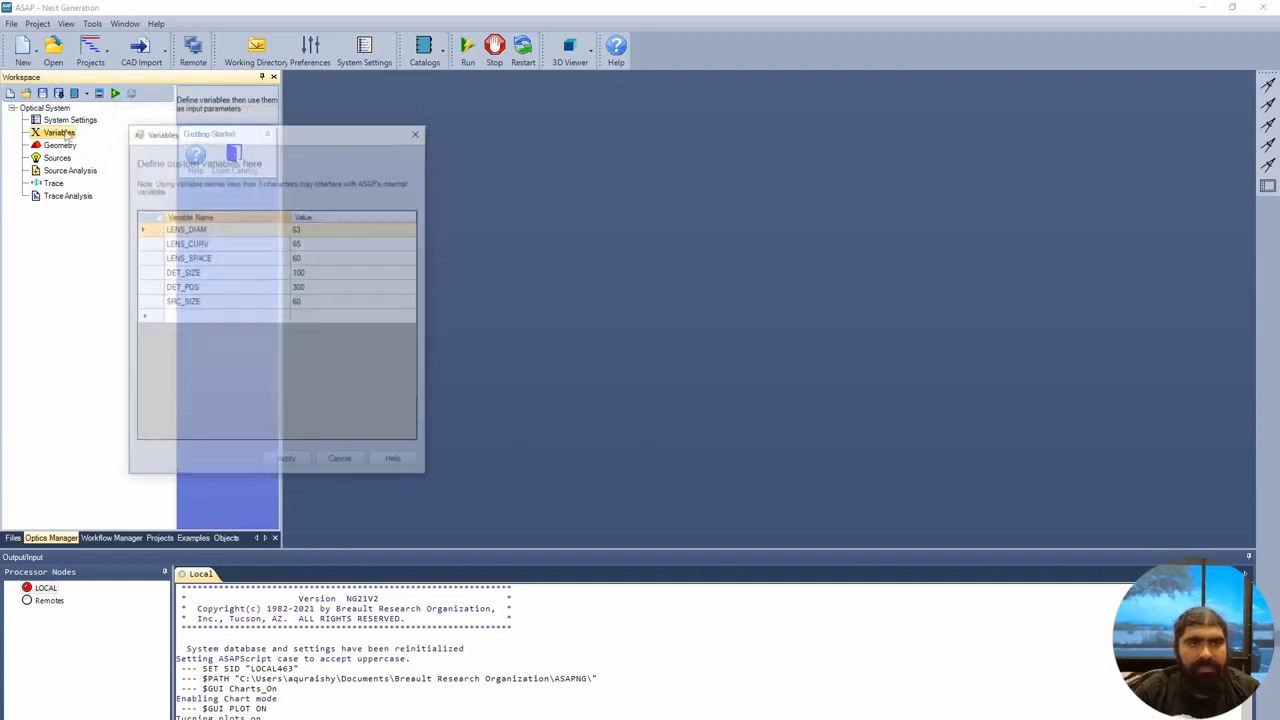
click(287, 462)
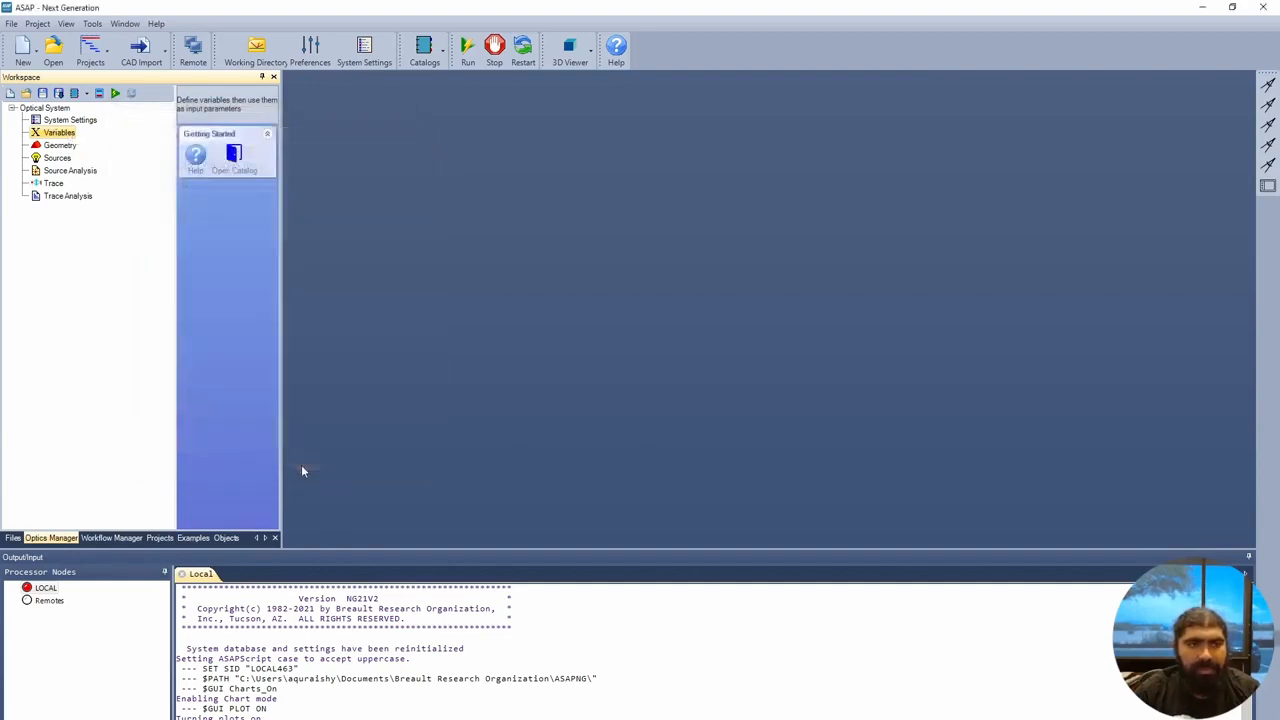
Insert a geometry branch under Geometry and name it CHROMATIC_BLD.
click(66, 148)
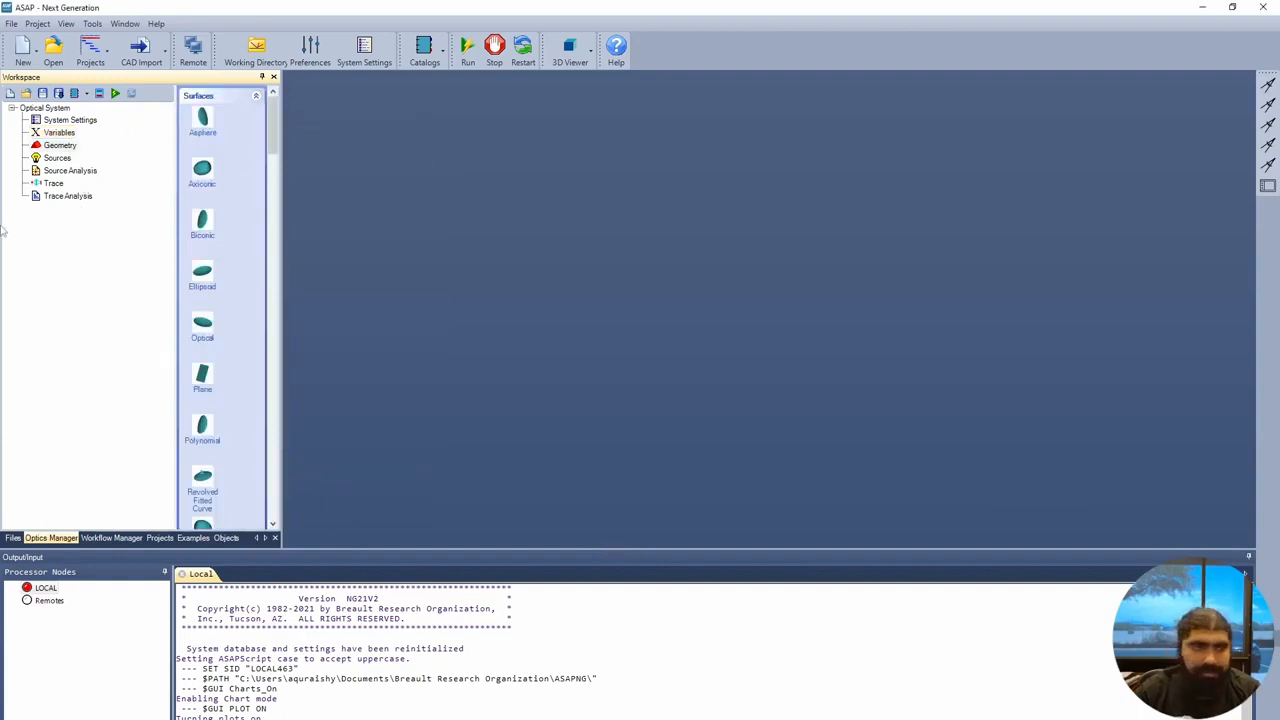
right_click(61, 146)
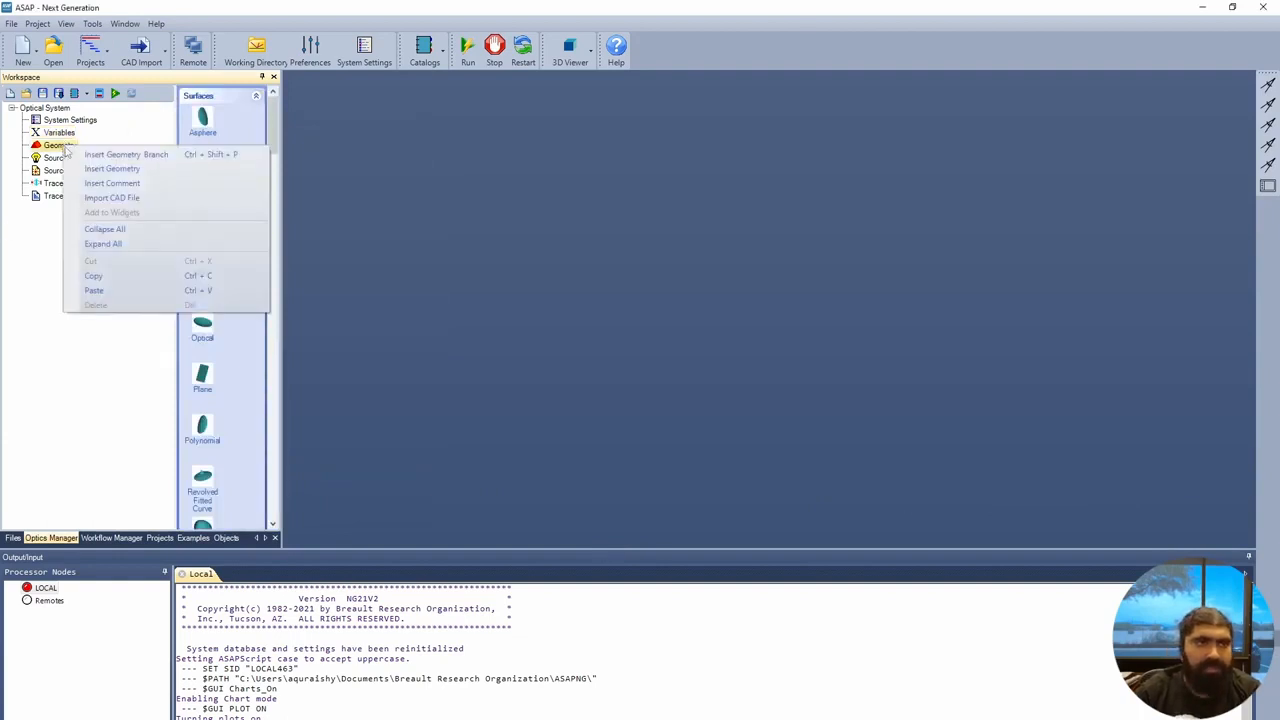
click(122, 154)
double_click(82, 156)
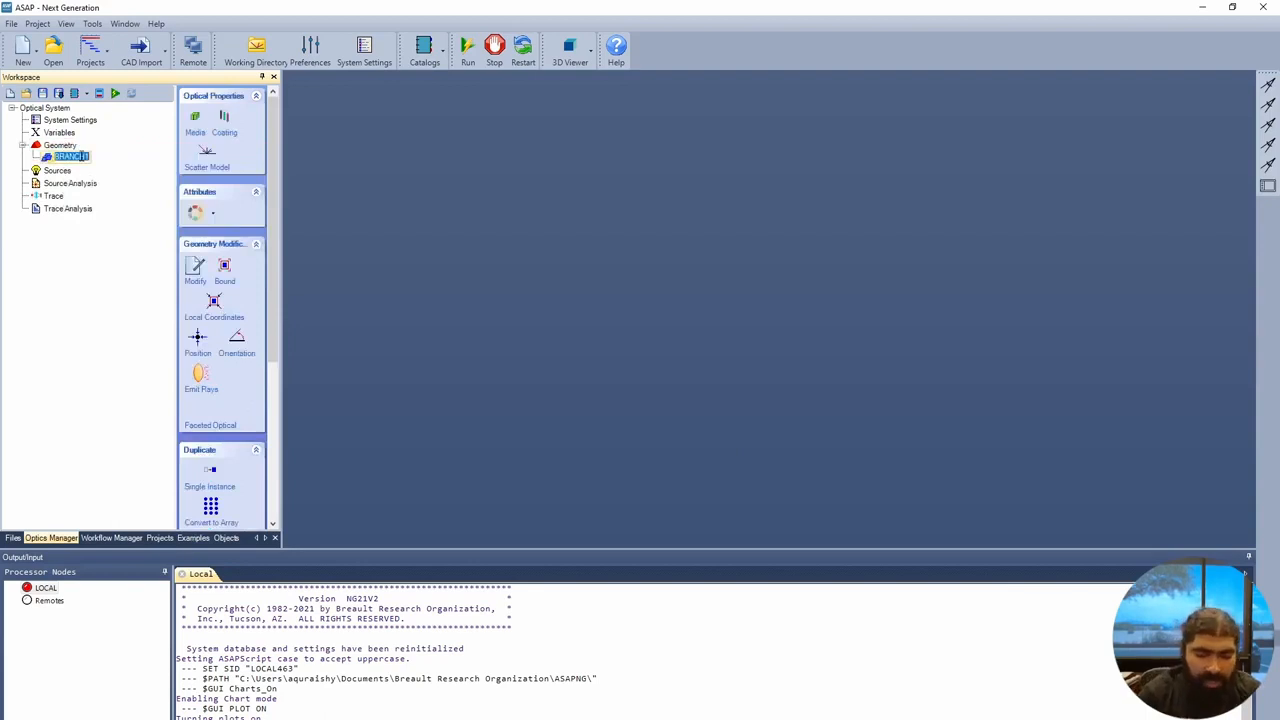
text(CHROMATI)
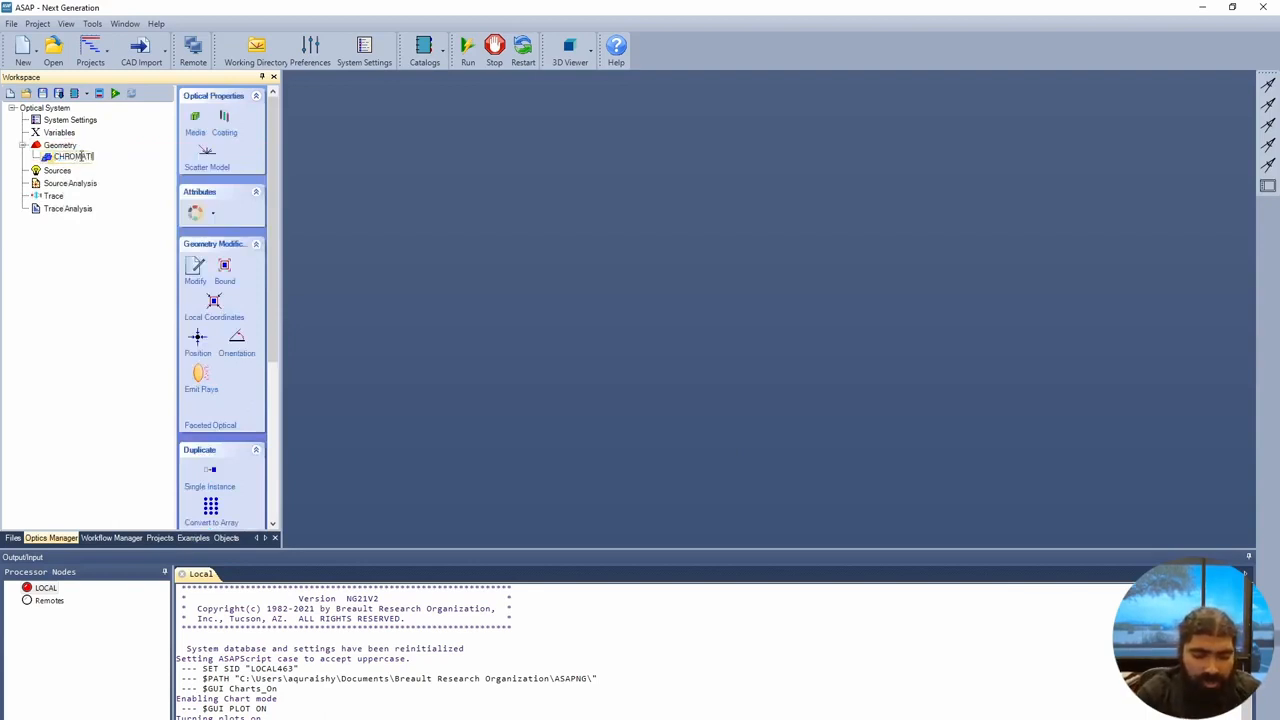
text(C_B)
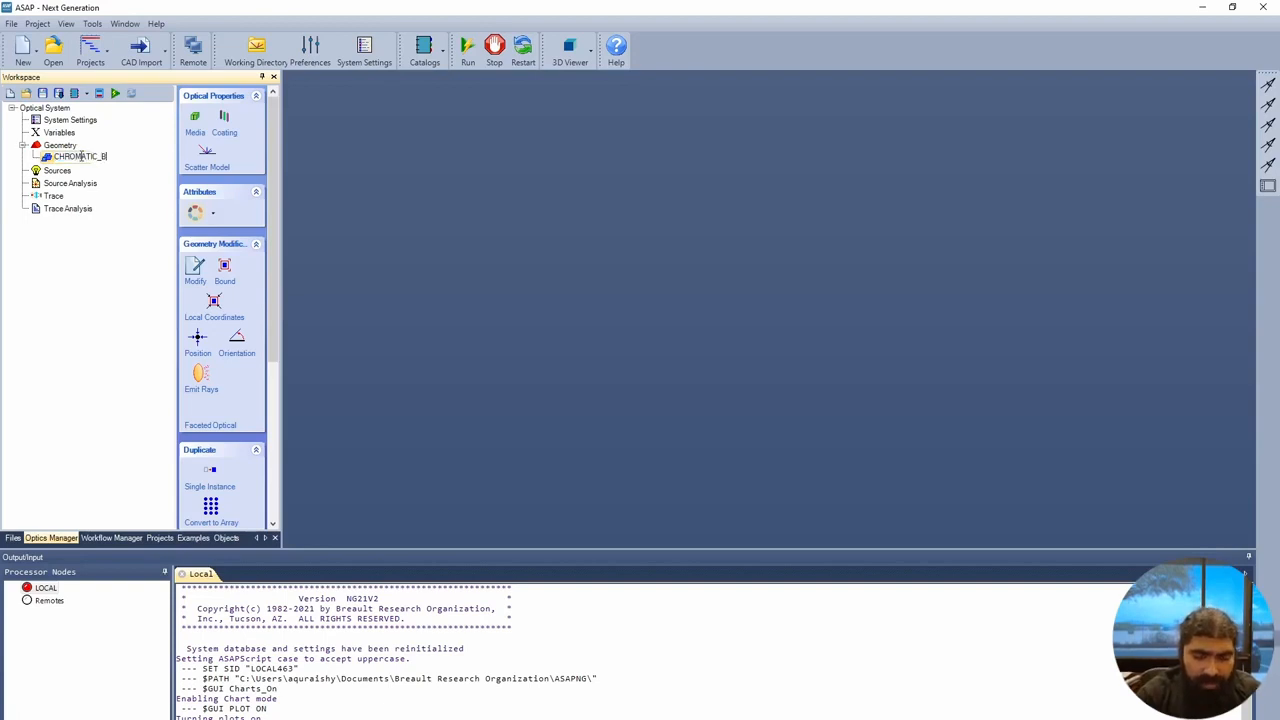
text(LD)
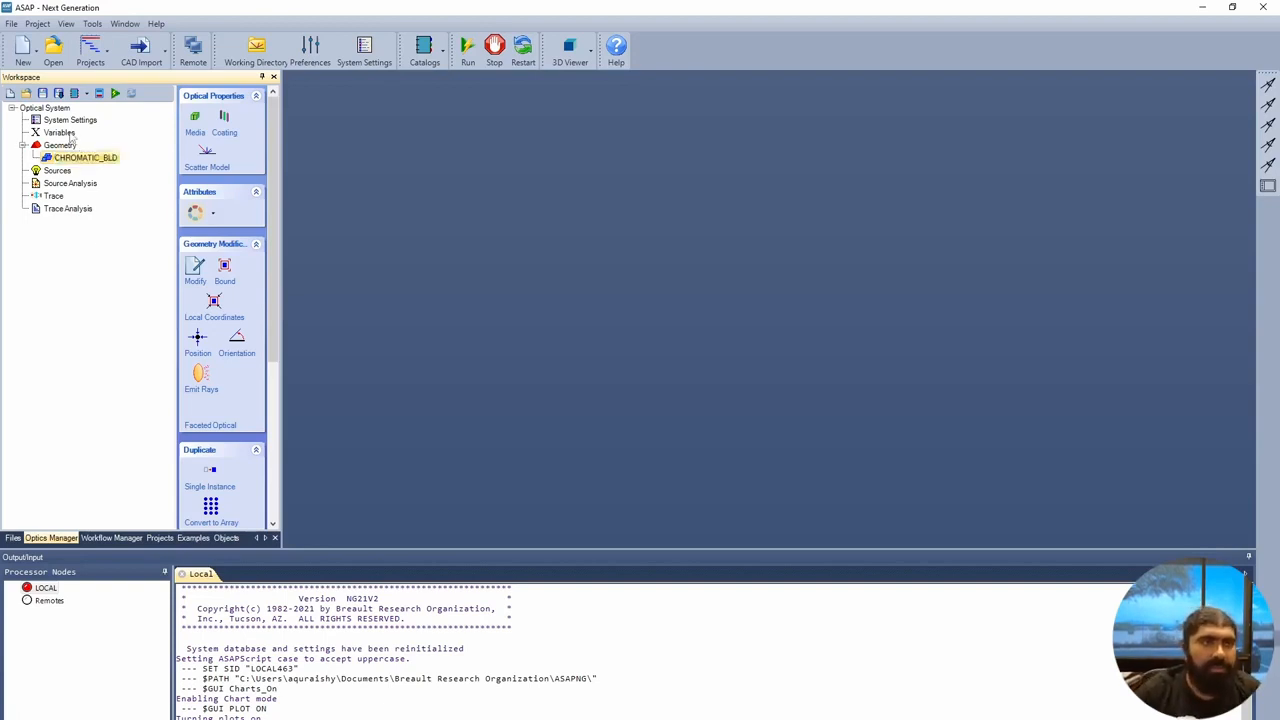
Insert a sub-branch under CHROMATIC_BLD and name it SINGLET.
right_click(82, 160)
click(144, 186)
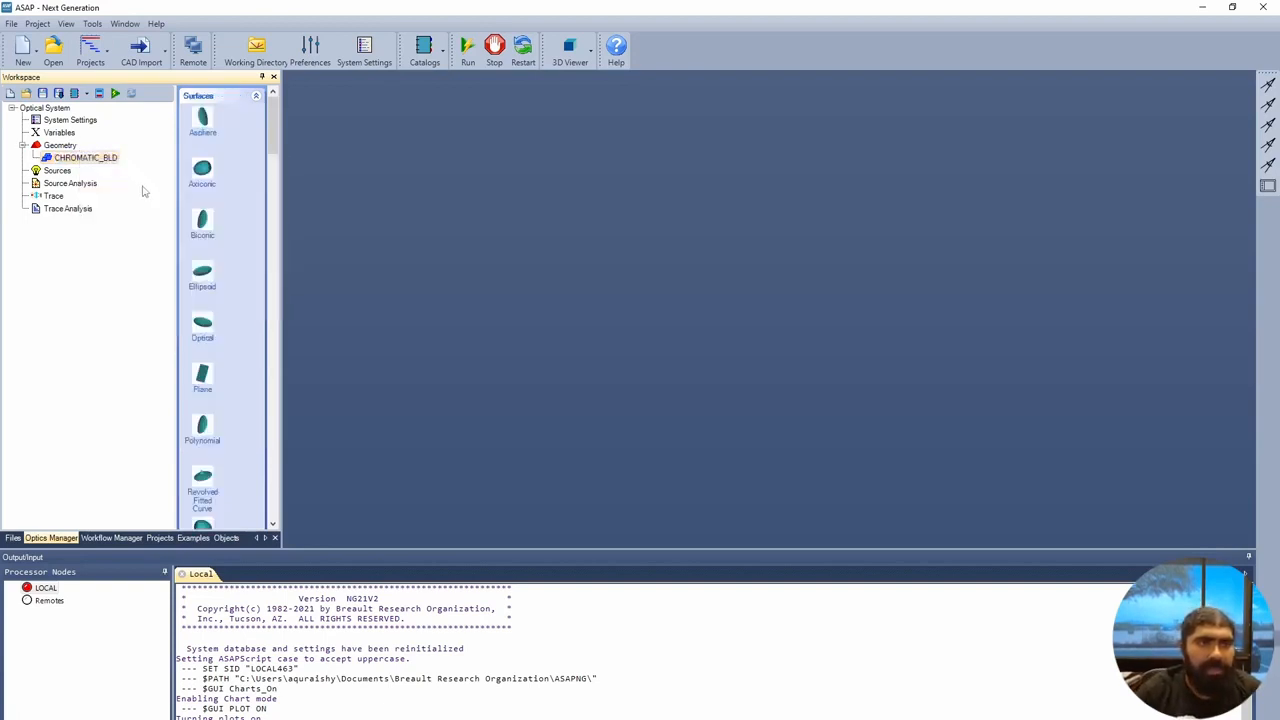
right_click(98, 162)
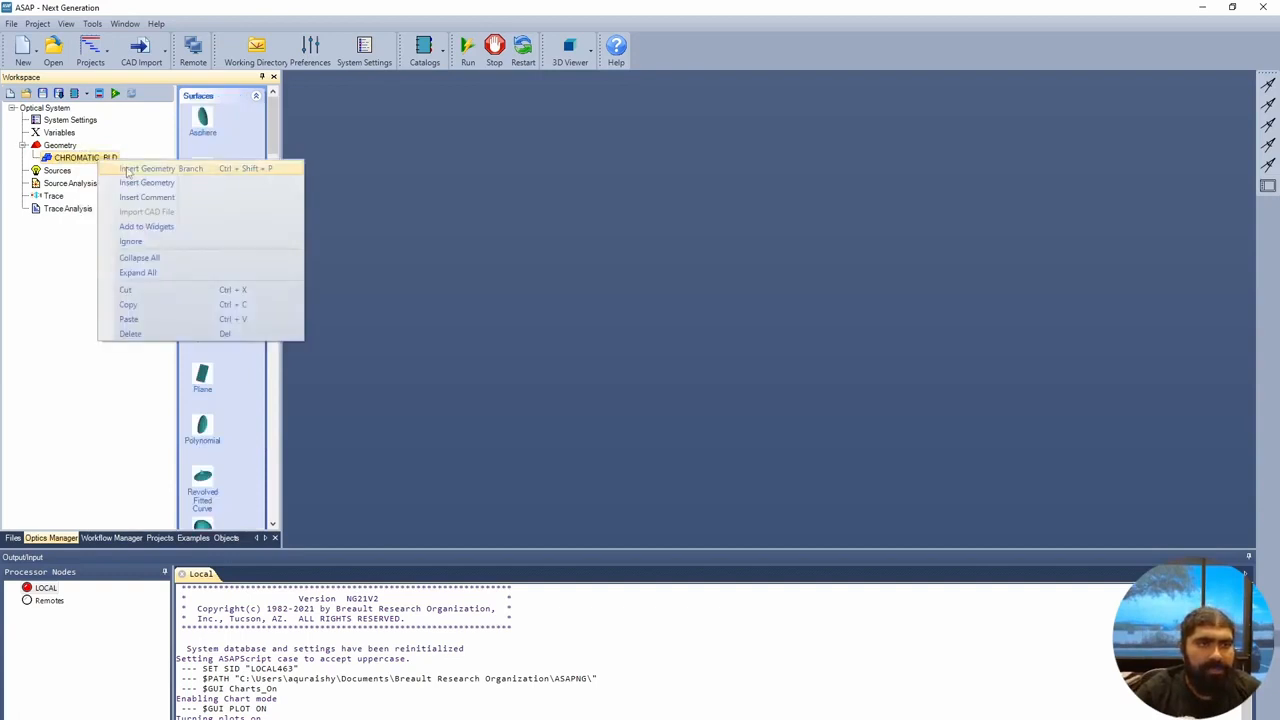
click(127, 169)
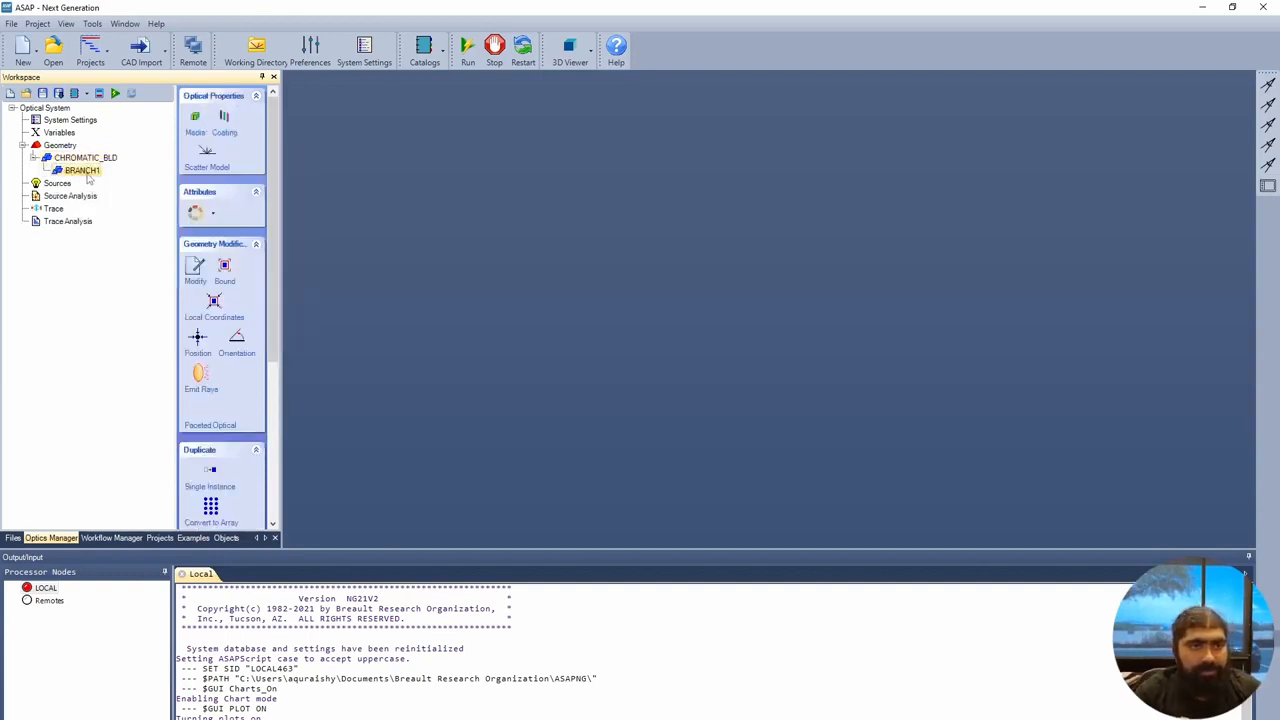
click(84, 170)
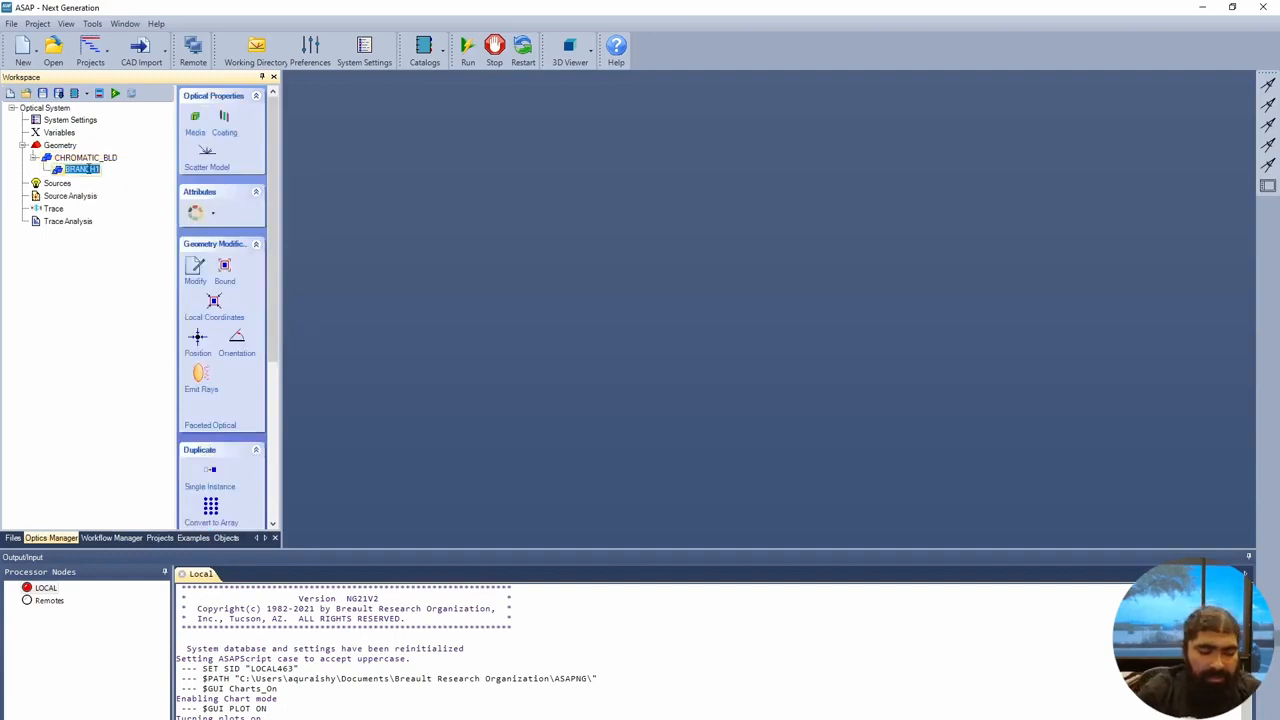
text(SIN)
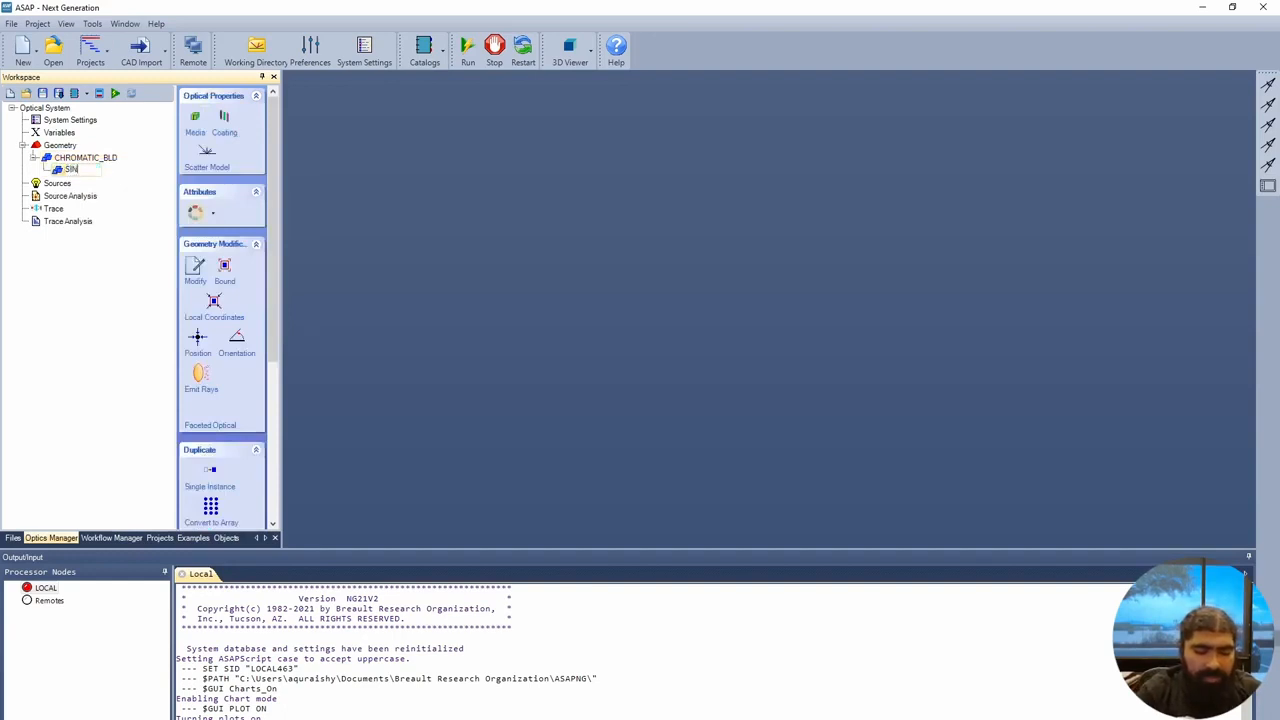
text(GLET)
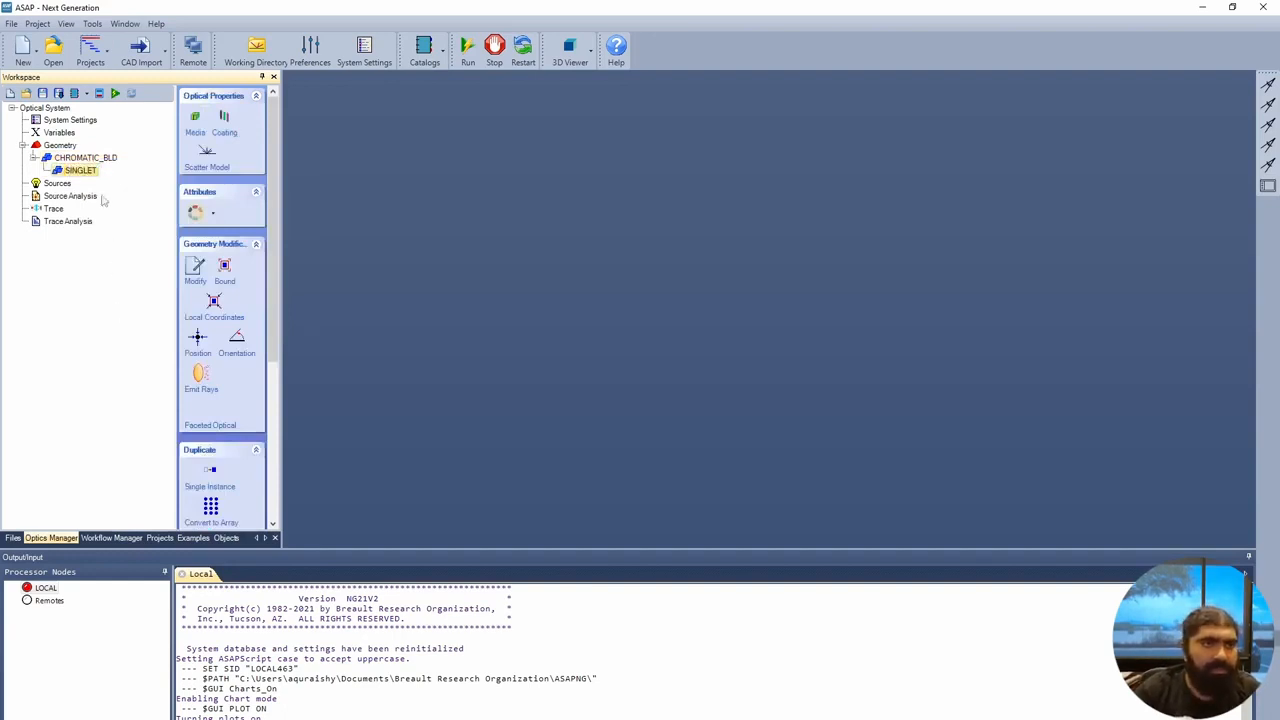
Insert a second sub-branch under CHROMATIC_BLD and name it DETECTOR.
click(99, 161)
right_click(99, 163)
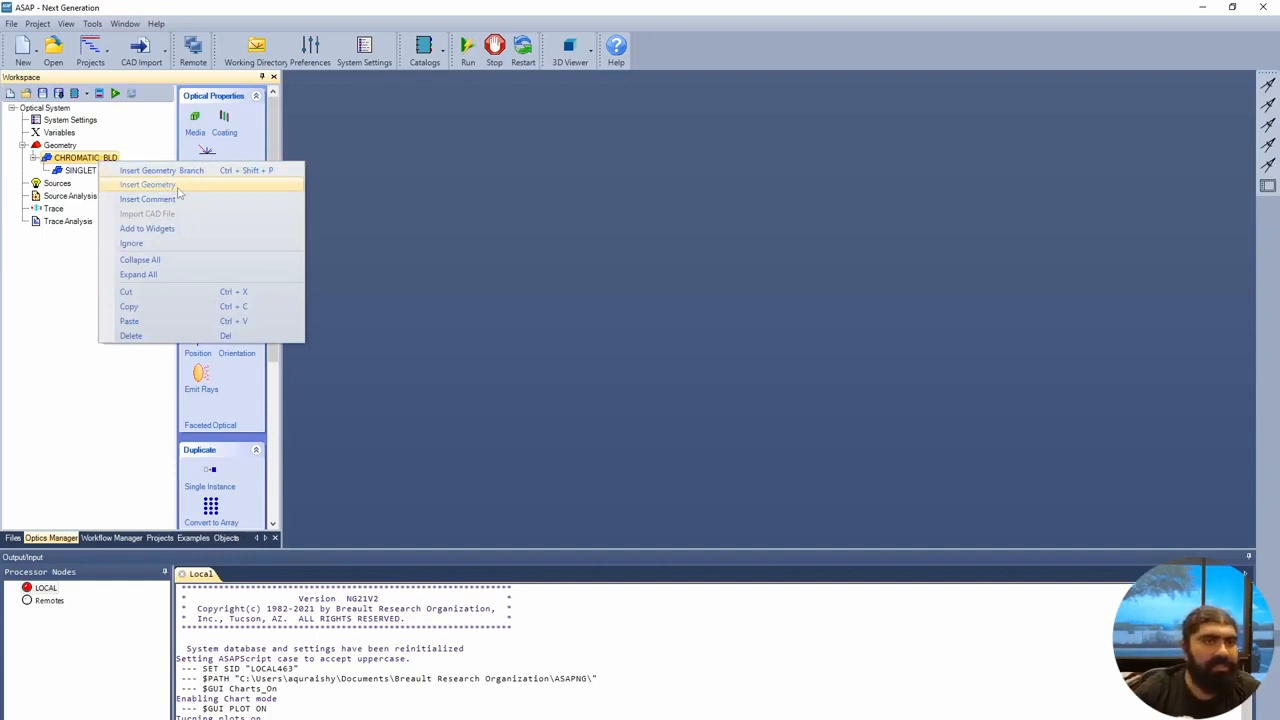
click(165, 171)
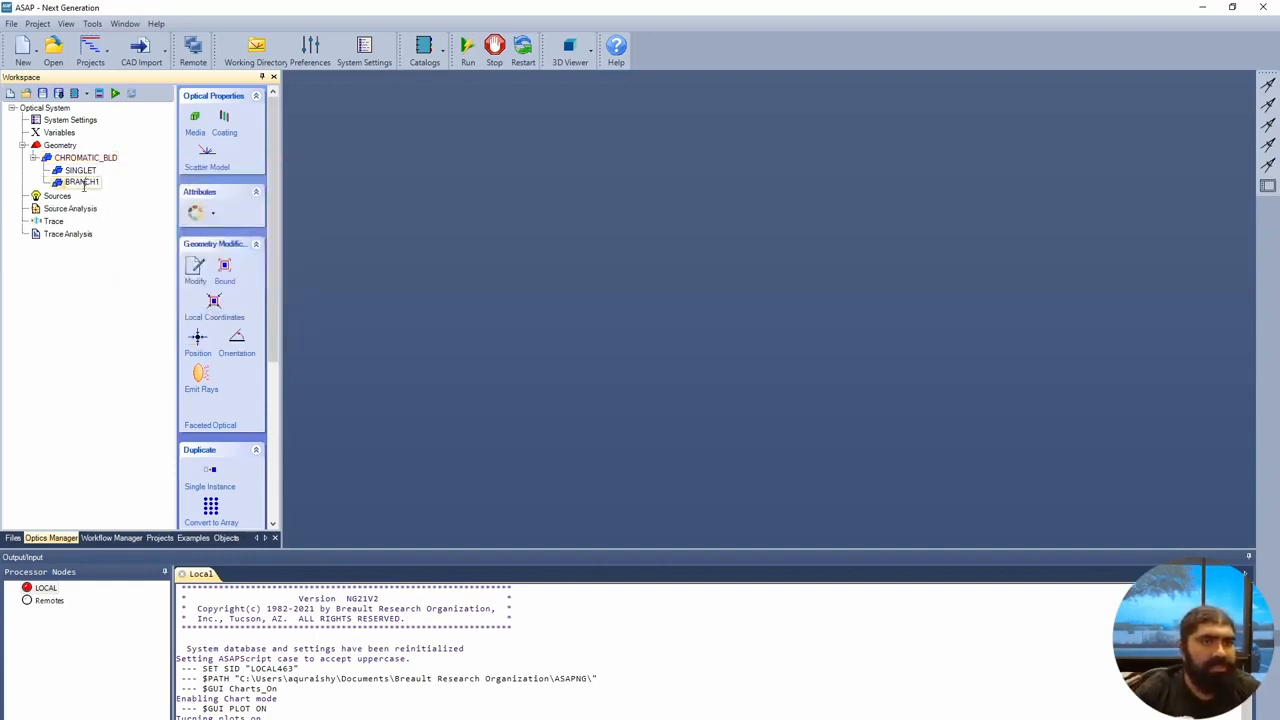
double_click(84, 185)
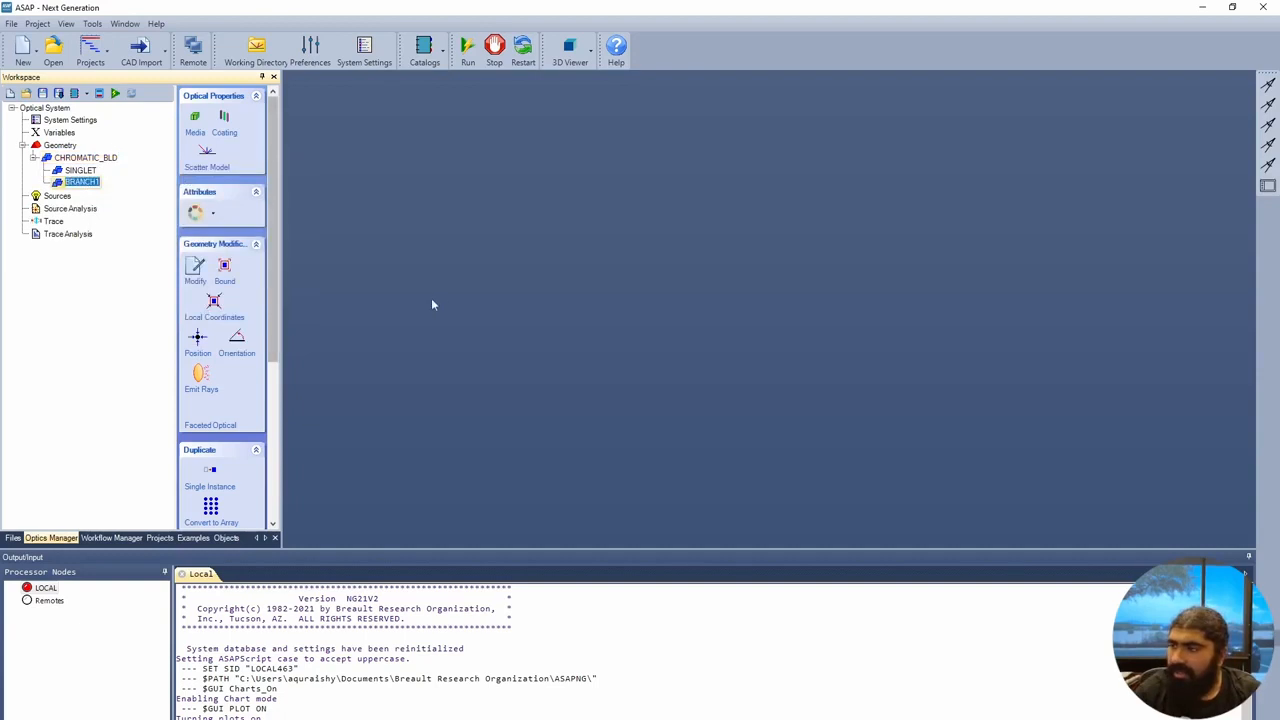
text(D)
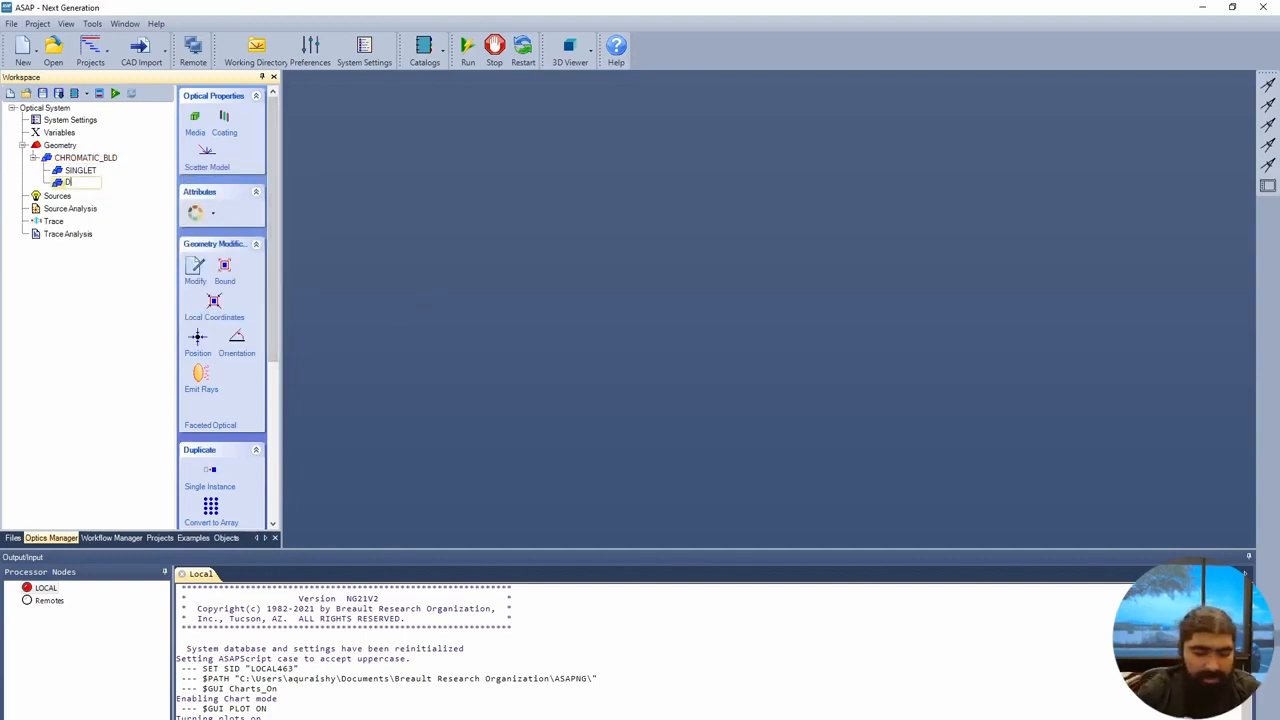
text(ETECTOR)
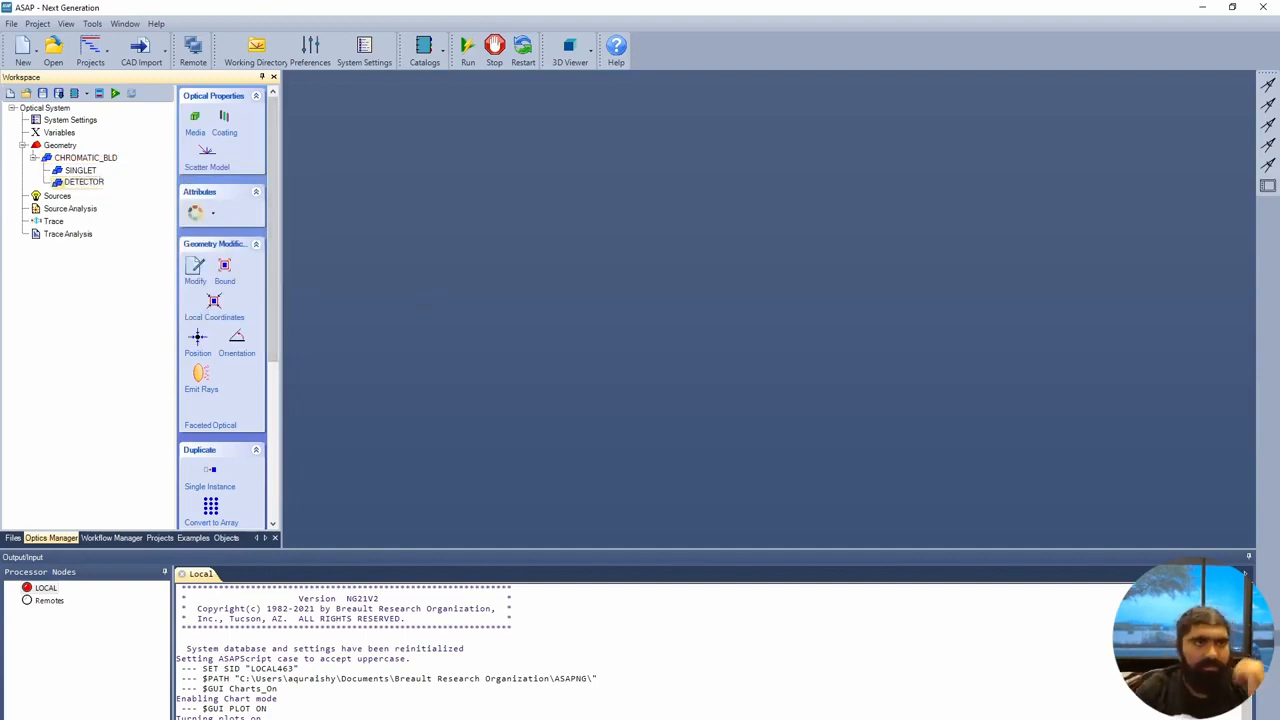
click(66, 380)
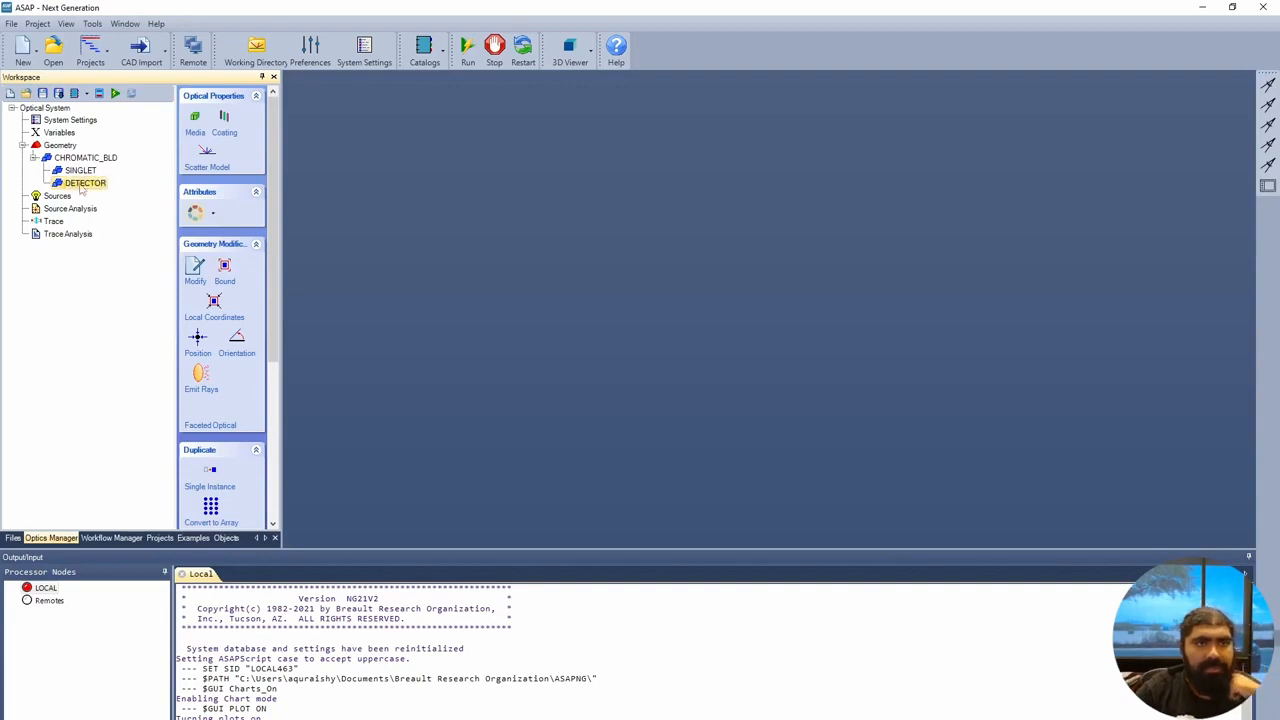
Start an Optical surface in the SINGLET branch with location (LENS_SPACE) and radius of curvature (LENS_CURV).
click(80, 172)
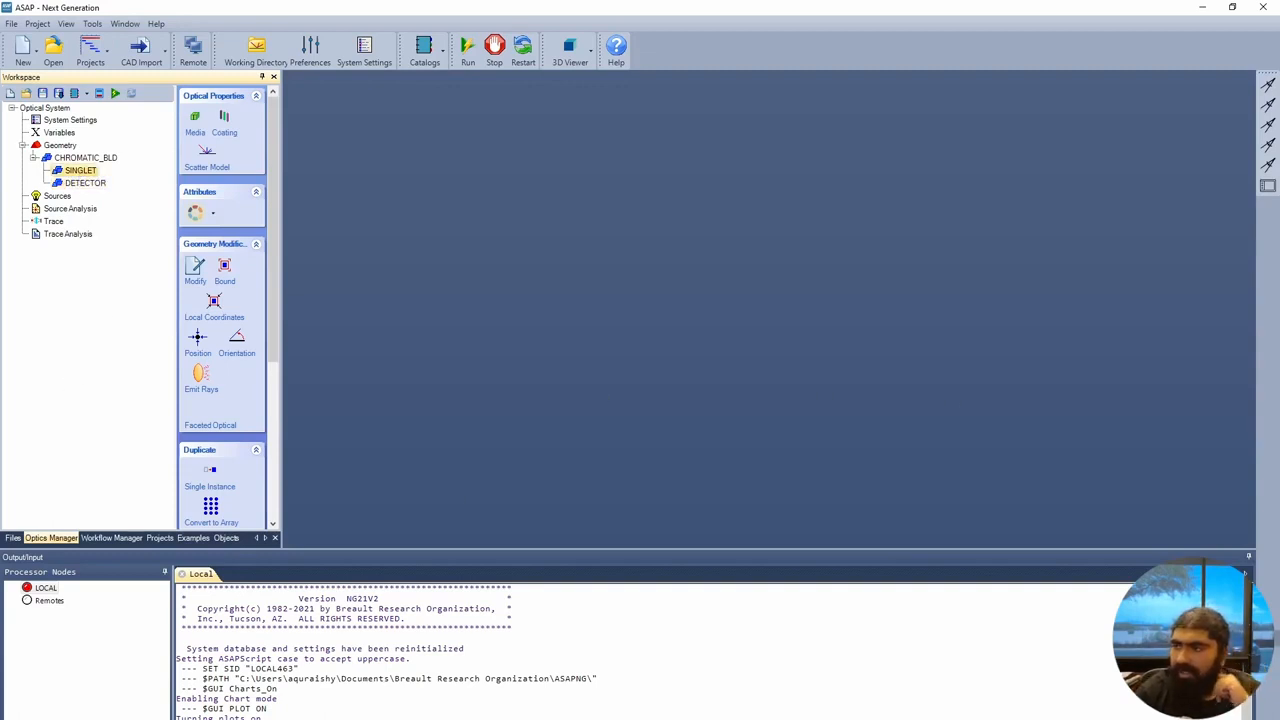
right_click(94, 171)
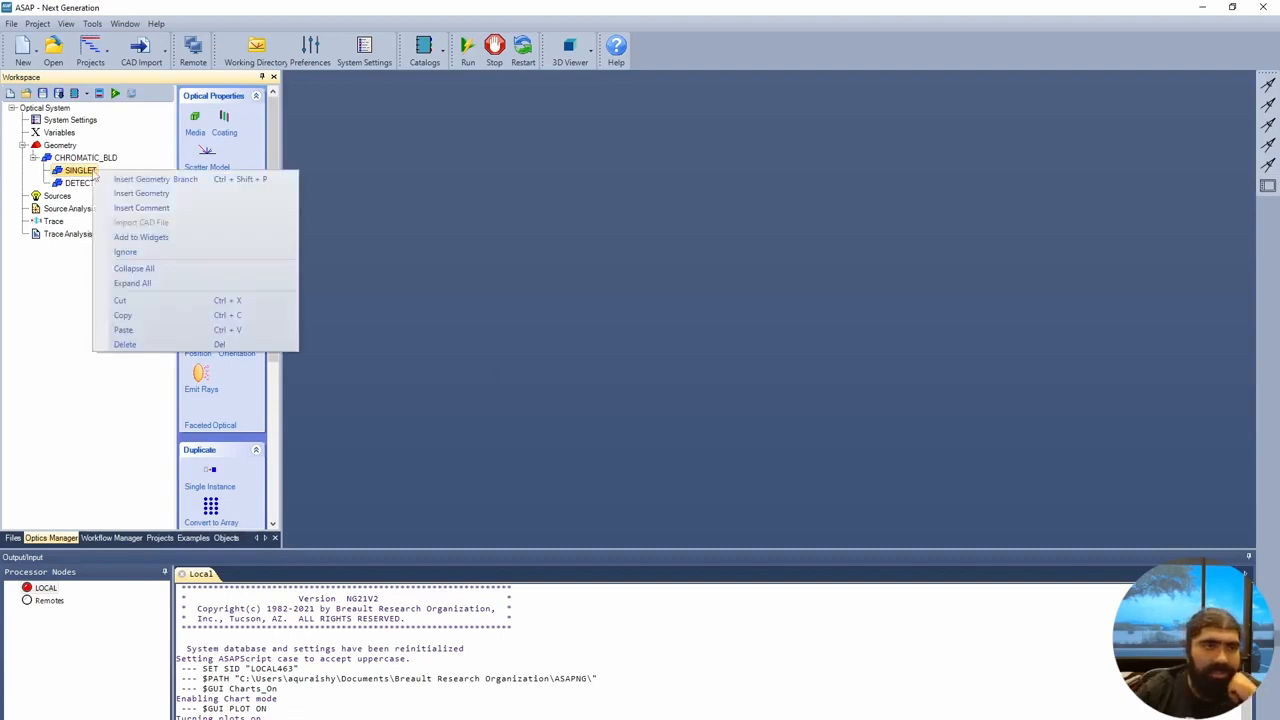
click(144, 195)
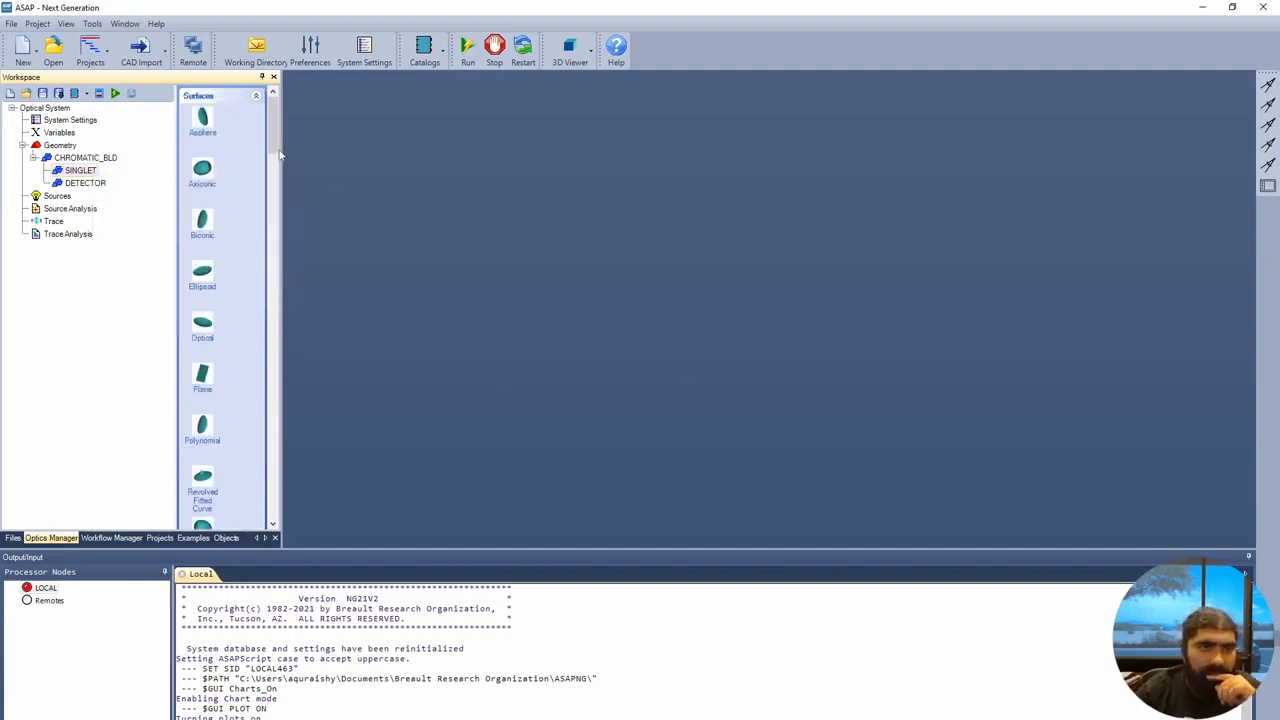
double_click(203, 325)
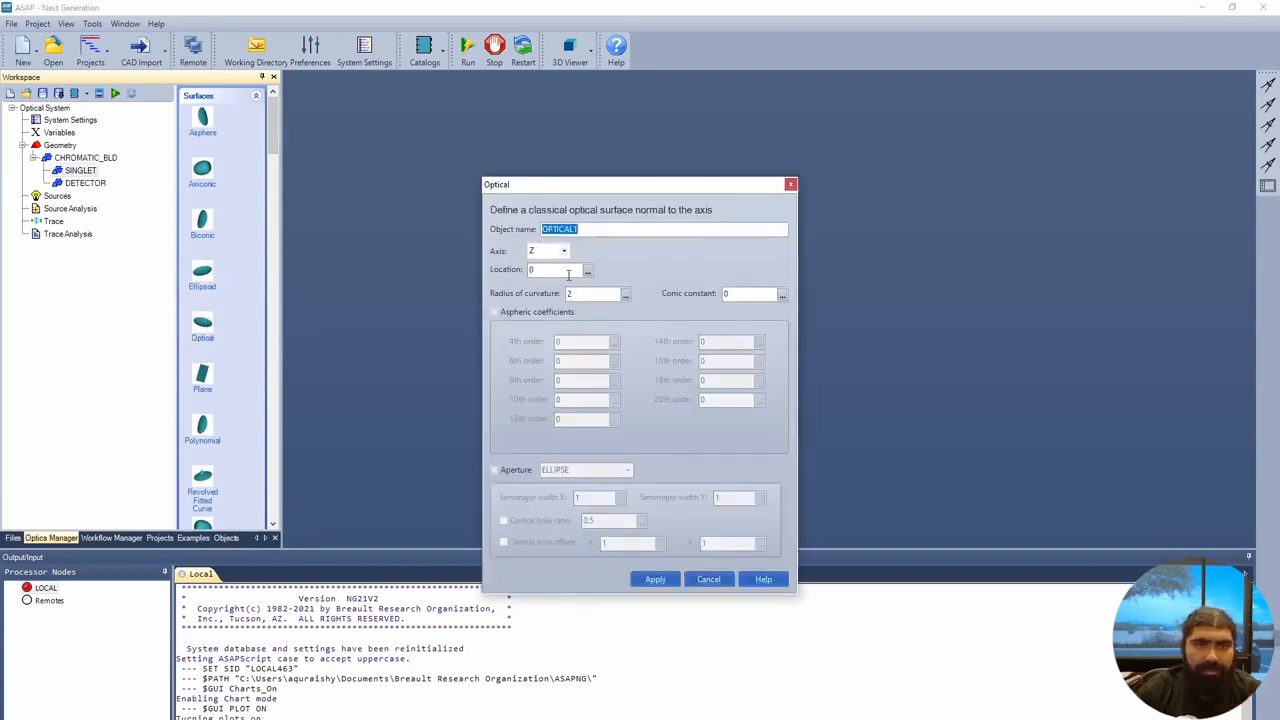
double_click(556, 269)
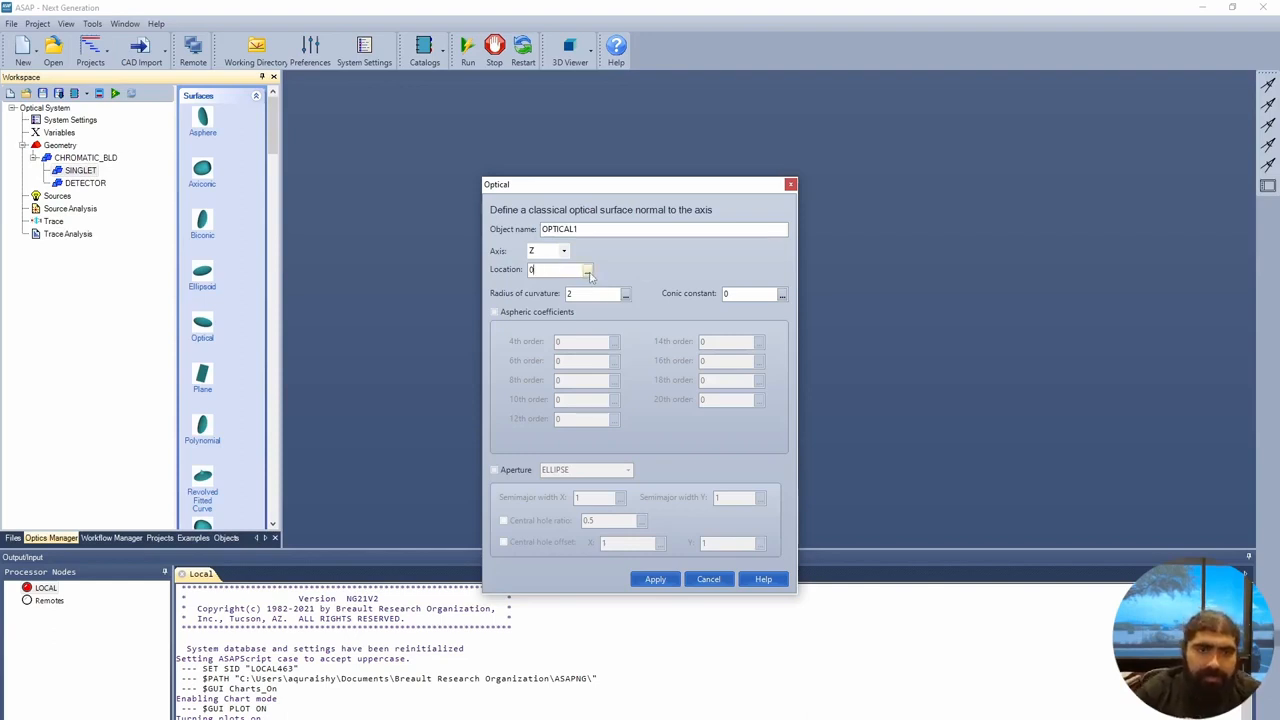
click(587, 271)
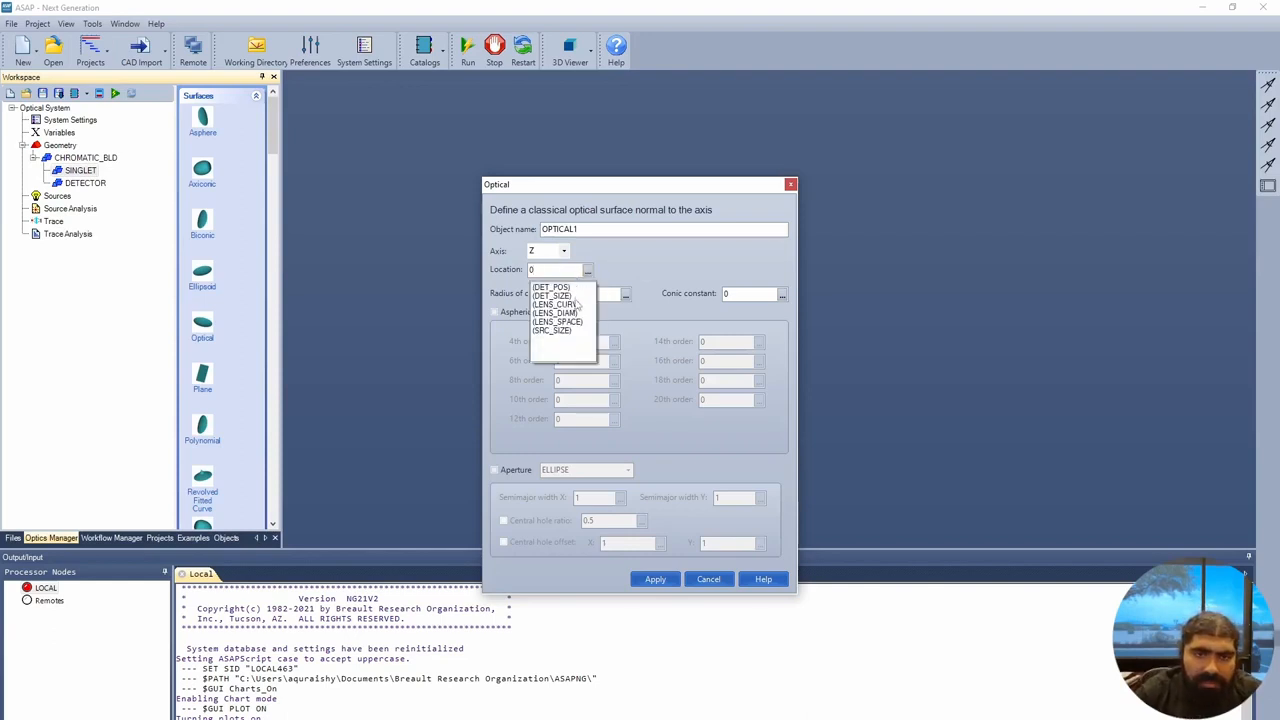
click(580, 323)
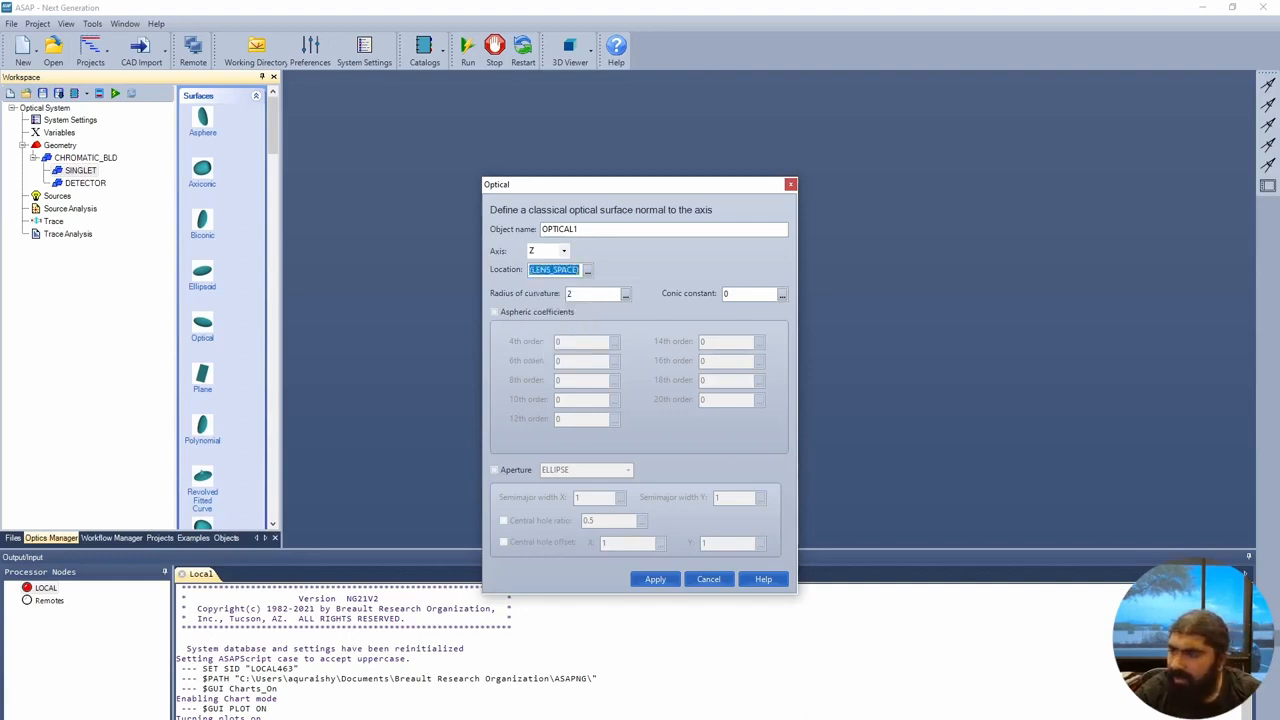
click(625, 295)
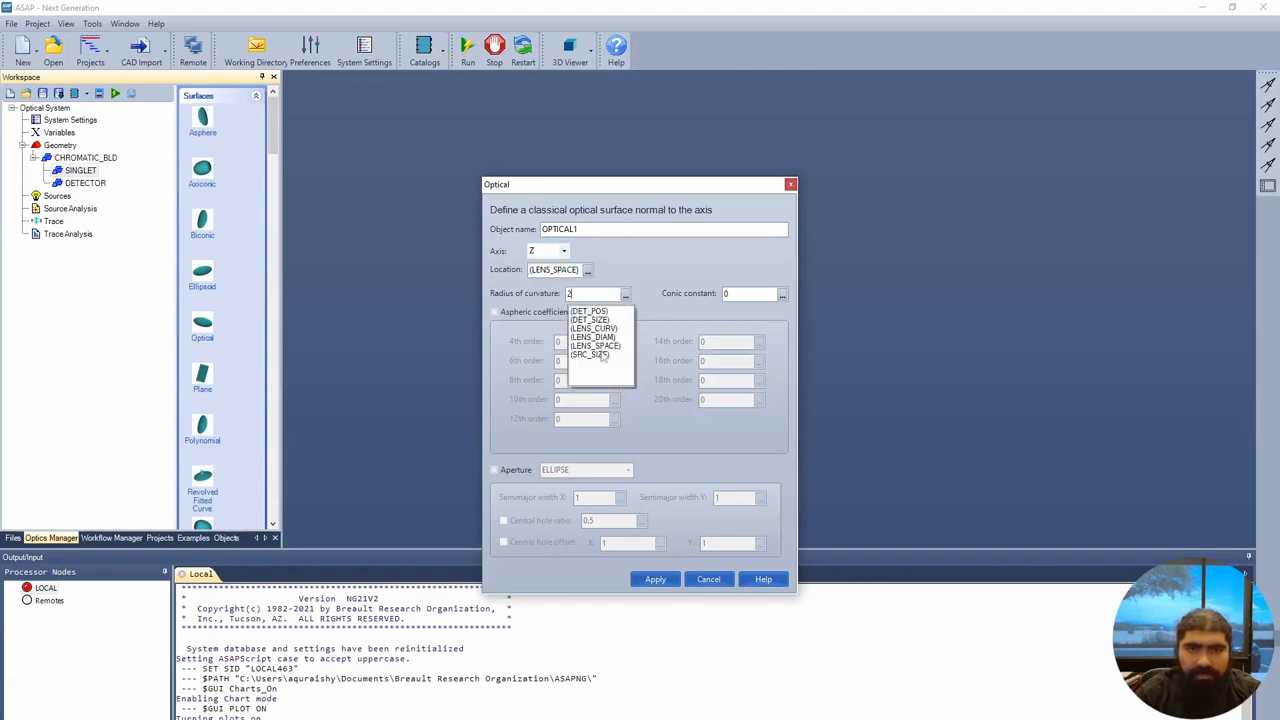
click(594, 328)
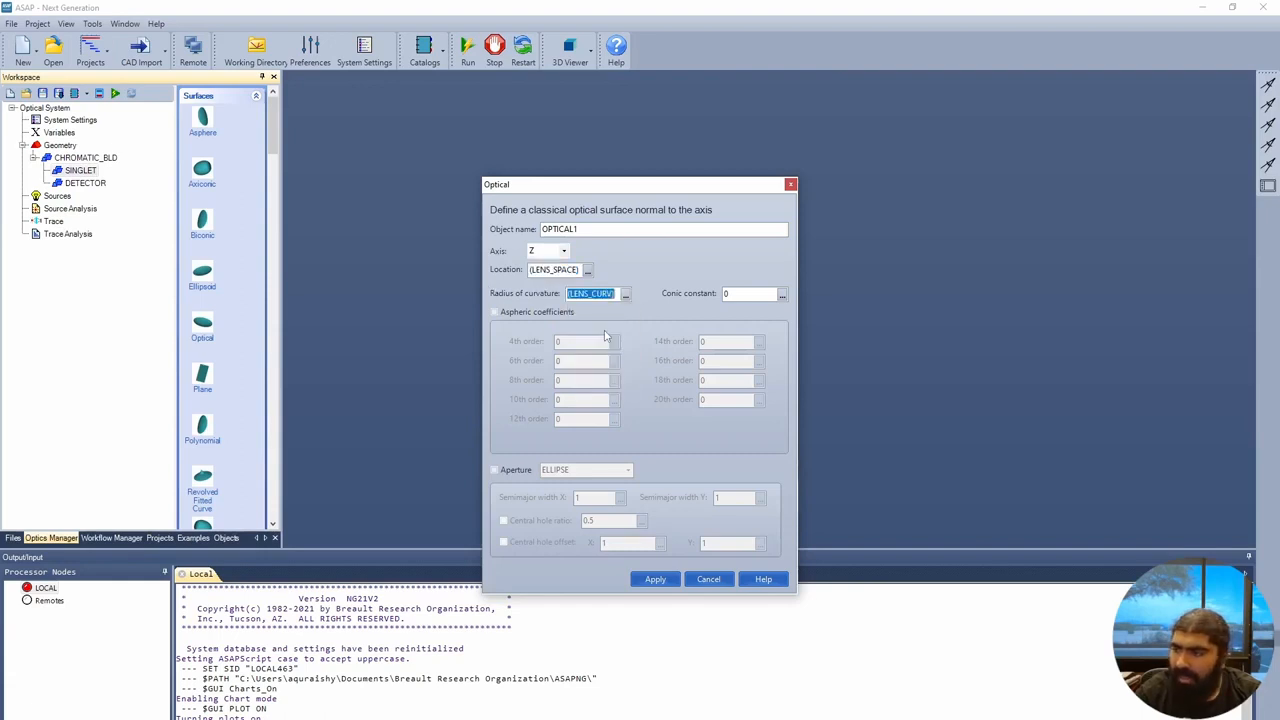
Set the new optical surface's location to 0 and name the object FRONT.
double_click(544, 270)
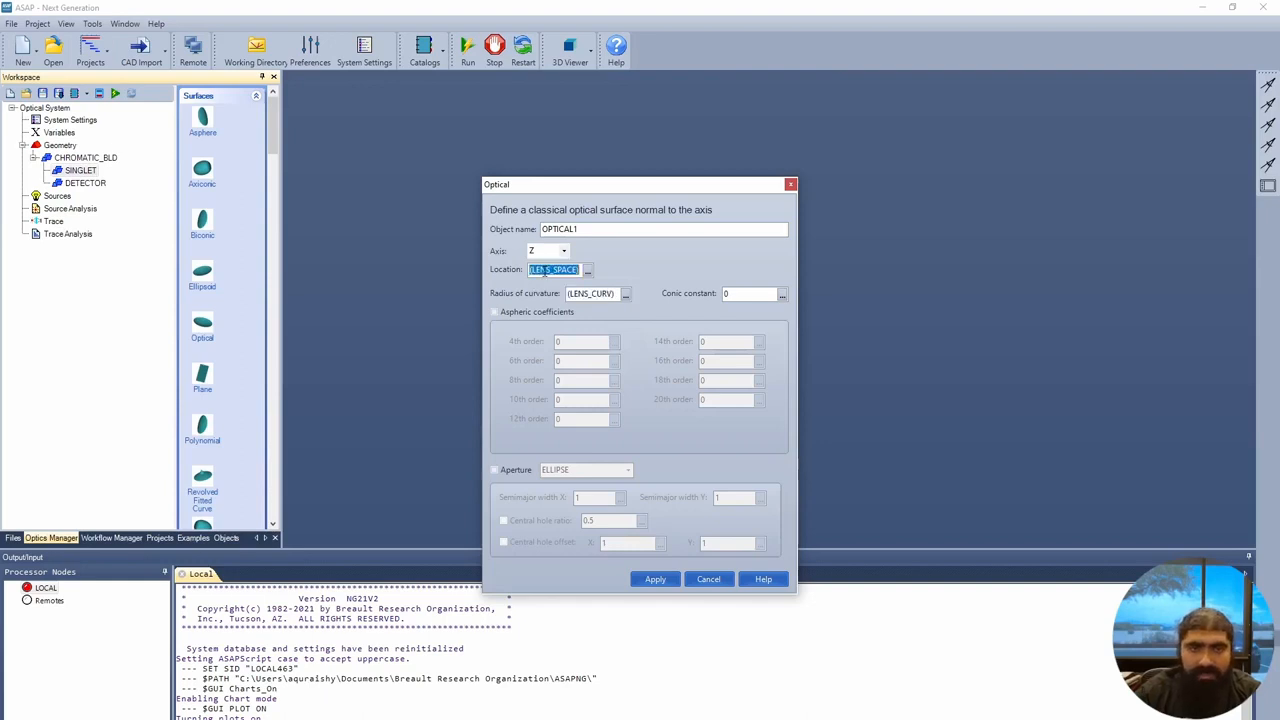
text(0)
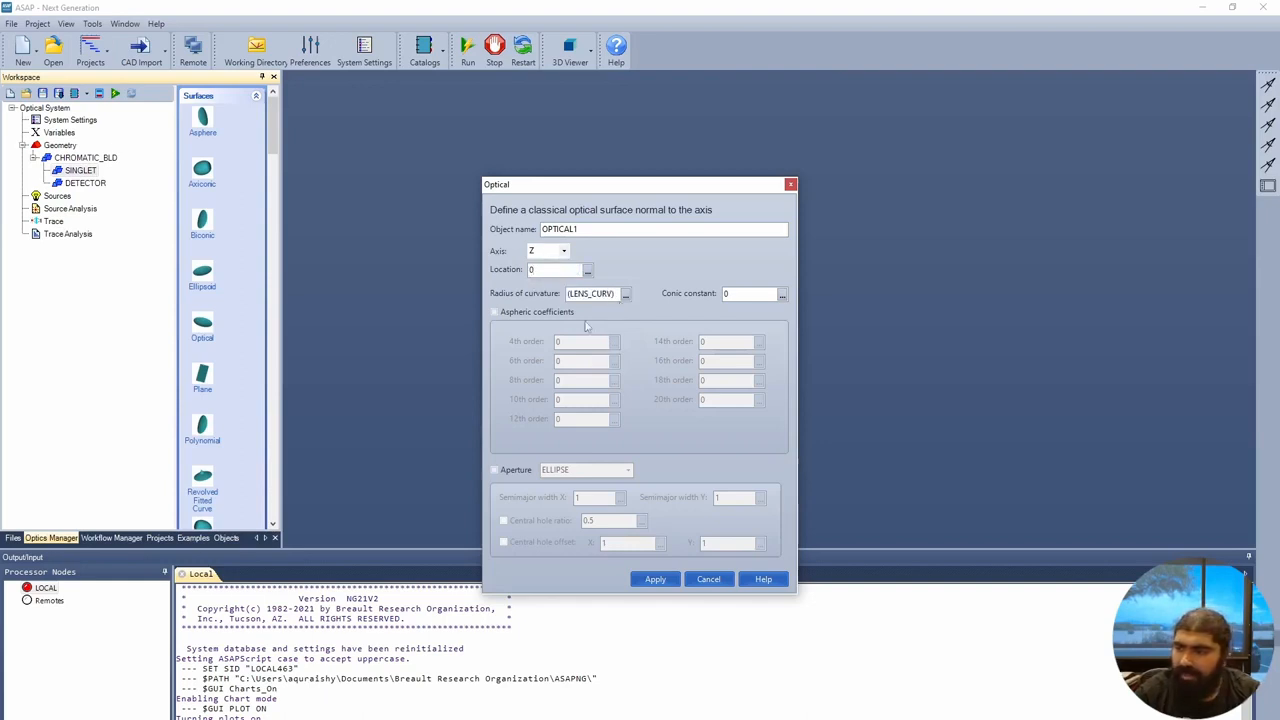
double_click(606, 228)
text(FRONT)
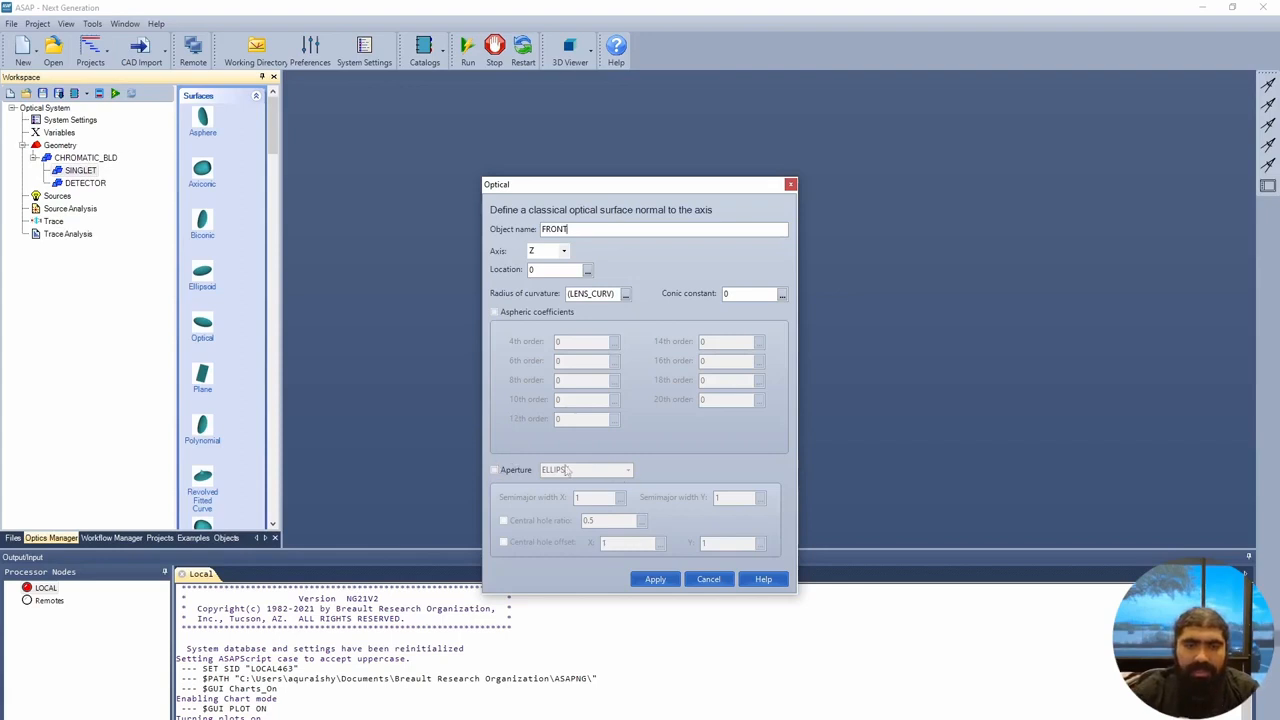
Give FRONT a RECTANGLE aperture with X and Y semimajor widths of (LENS_DIAM)/2, apply the surface and inspect it in 3D.
click(518, 470)
click(627, 472)
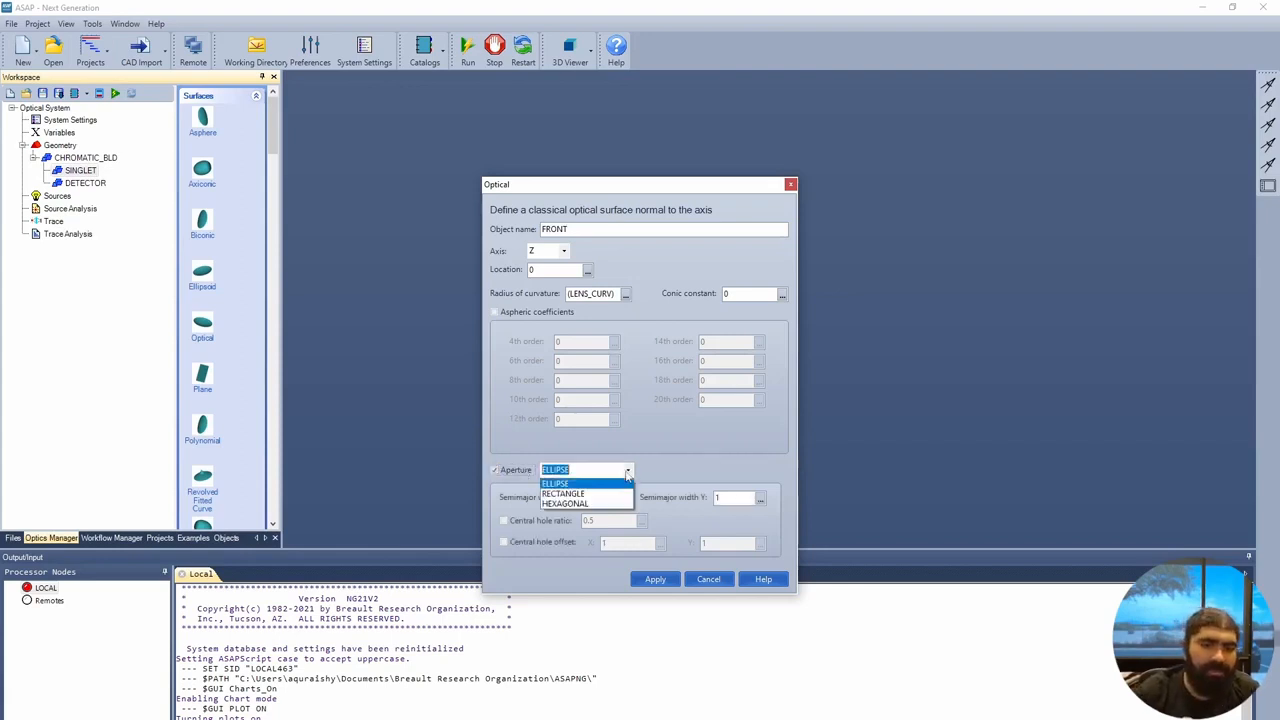
click(606, 494)
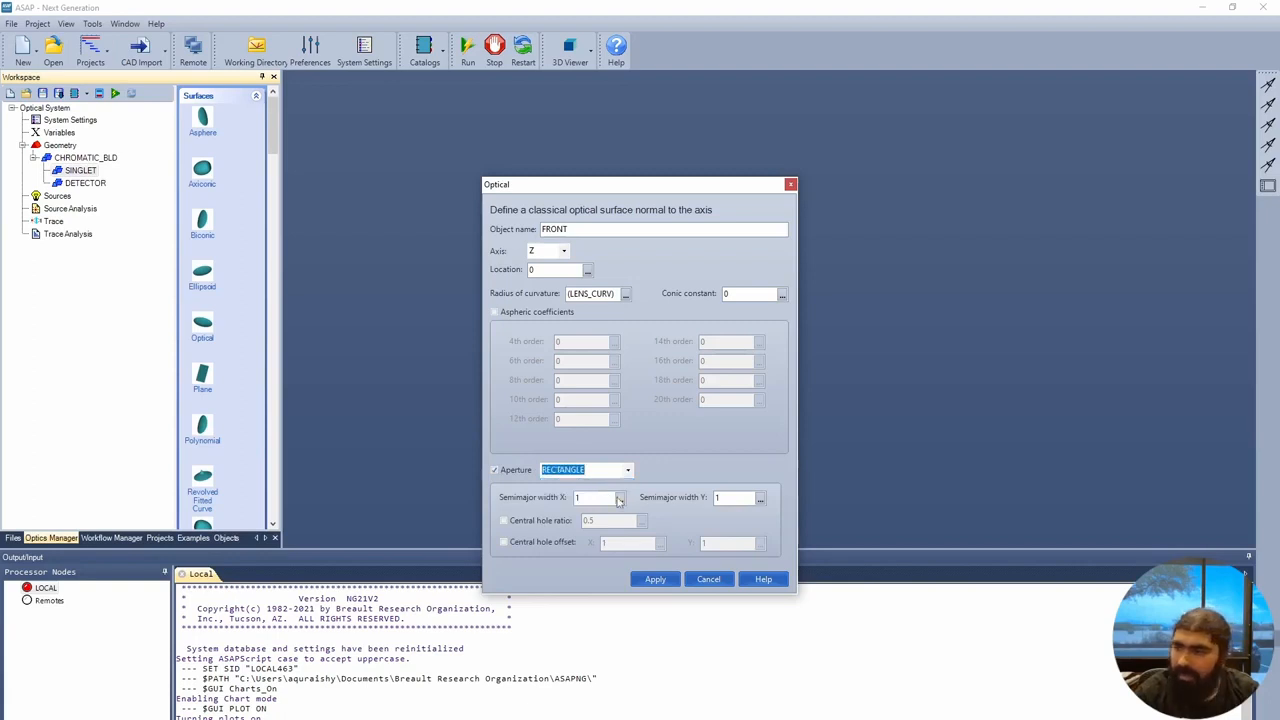
click(620, 498)
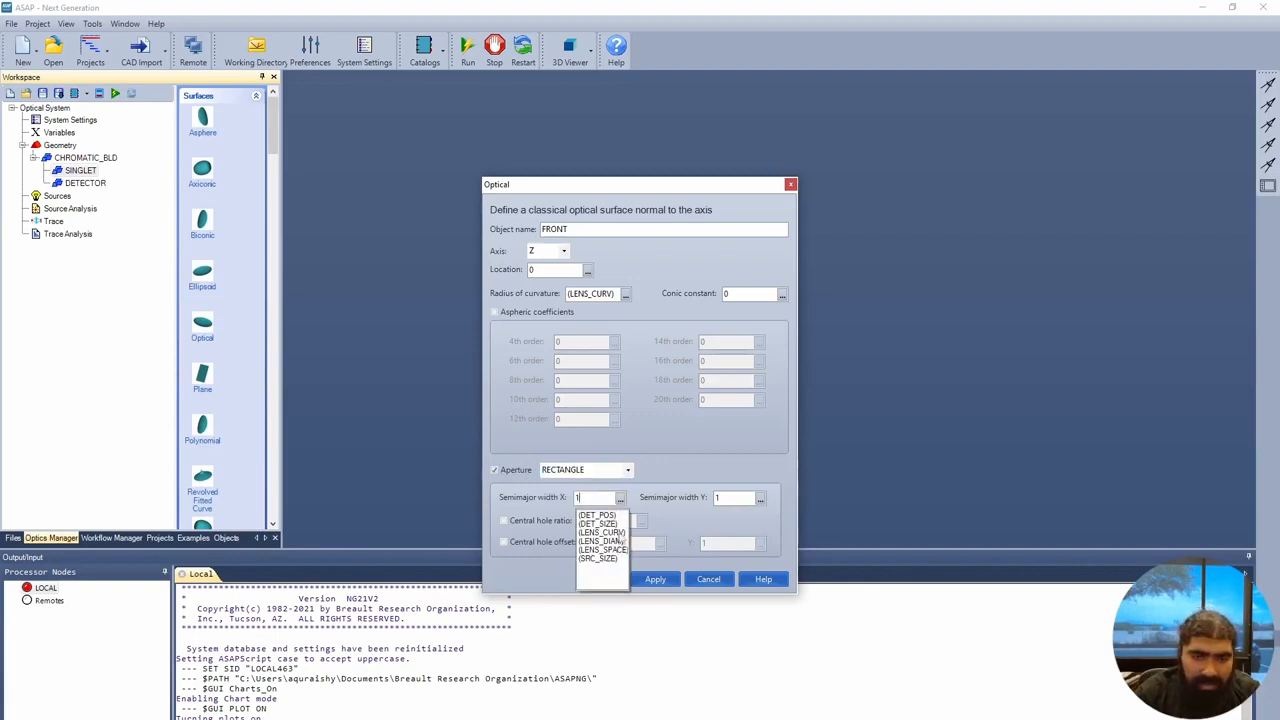
click(612, 541)
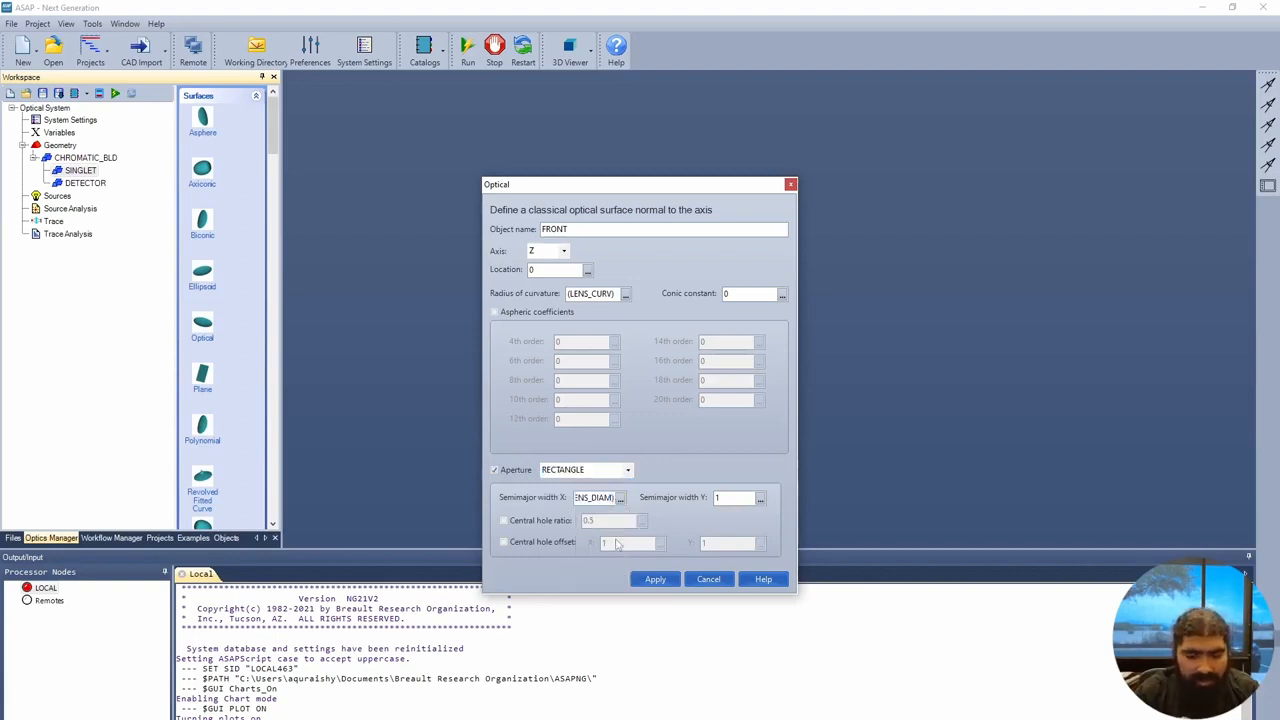
text(/2)
double_click(590, 497)
key(ctrl+c)
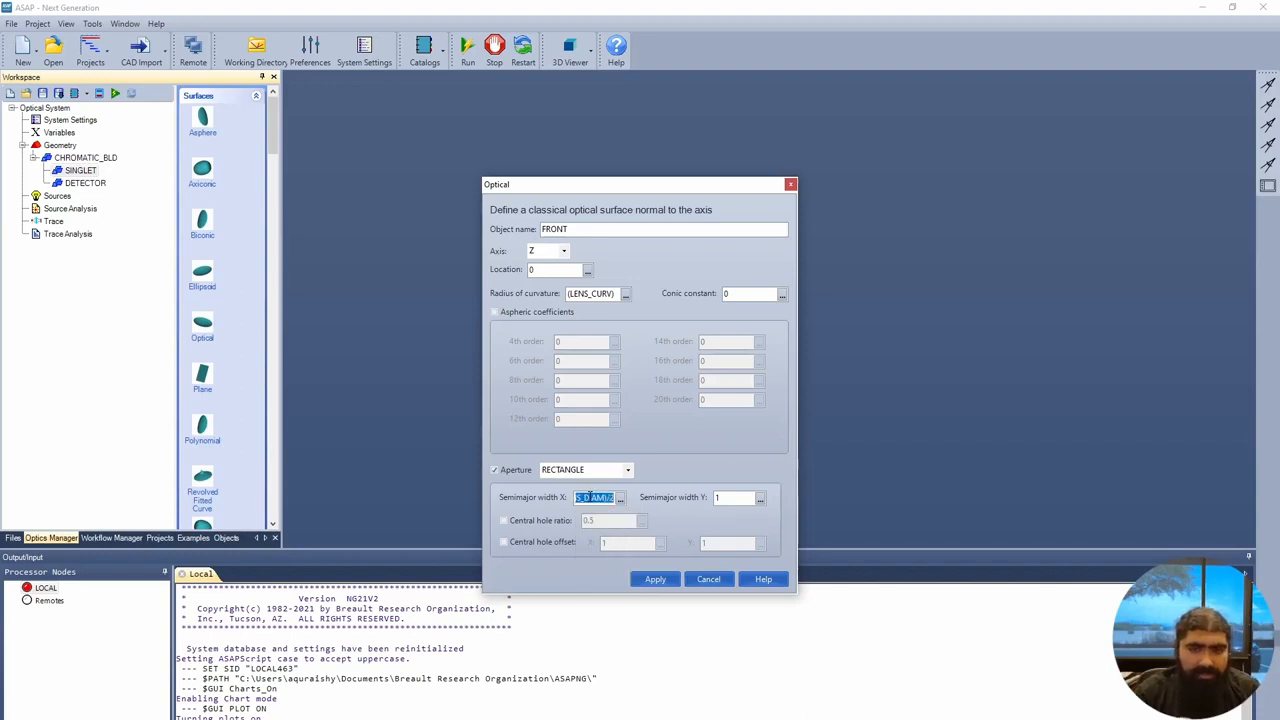
click(730, 500)
key(ctrl+v)
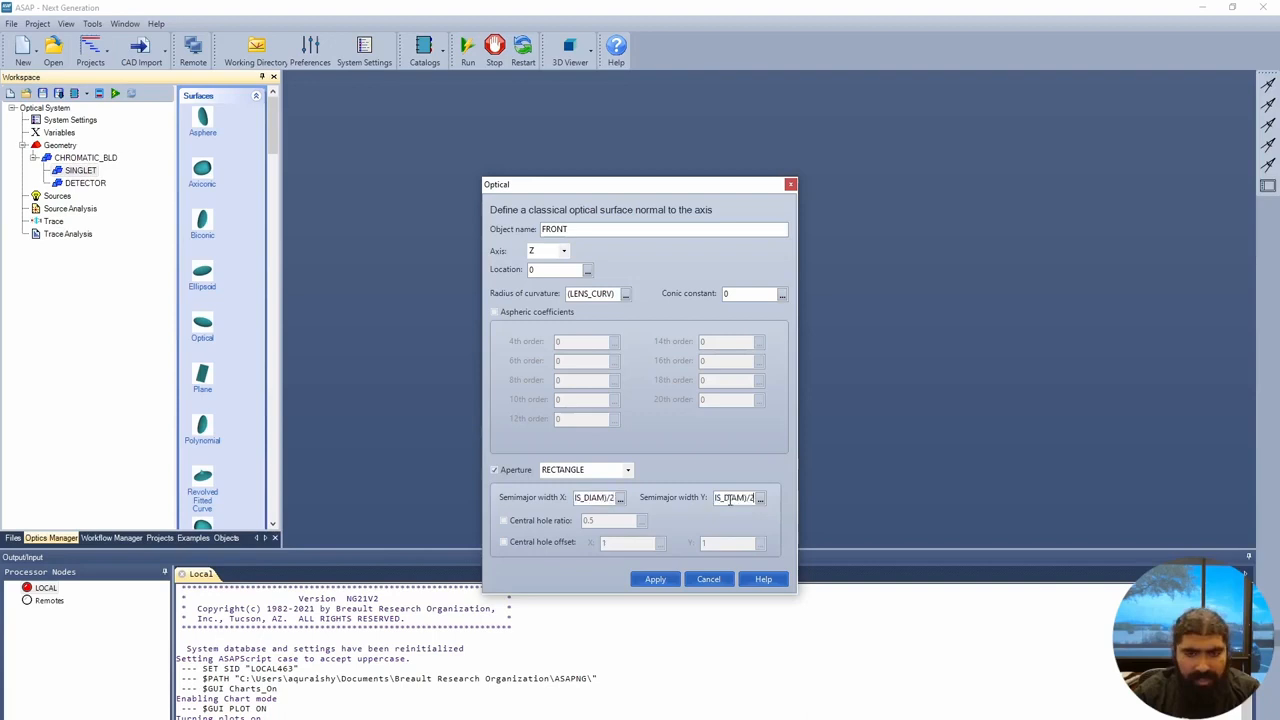
click(656, 579)
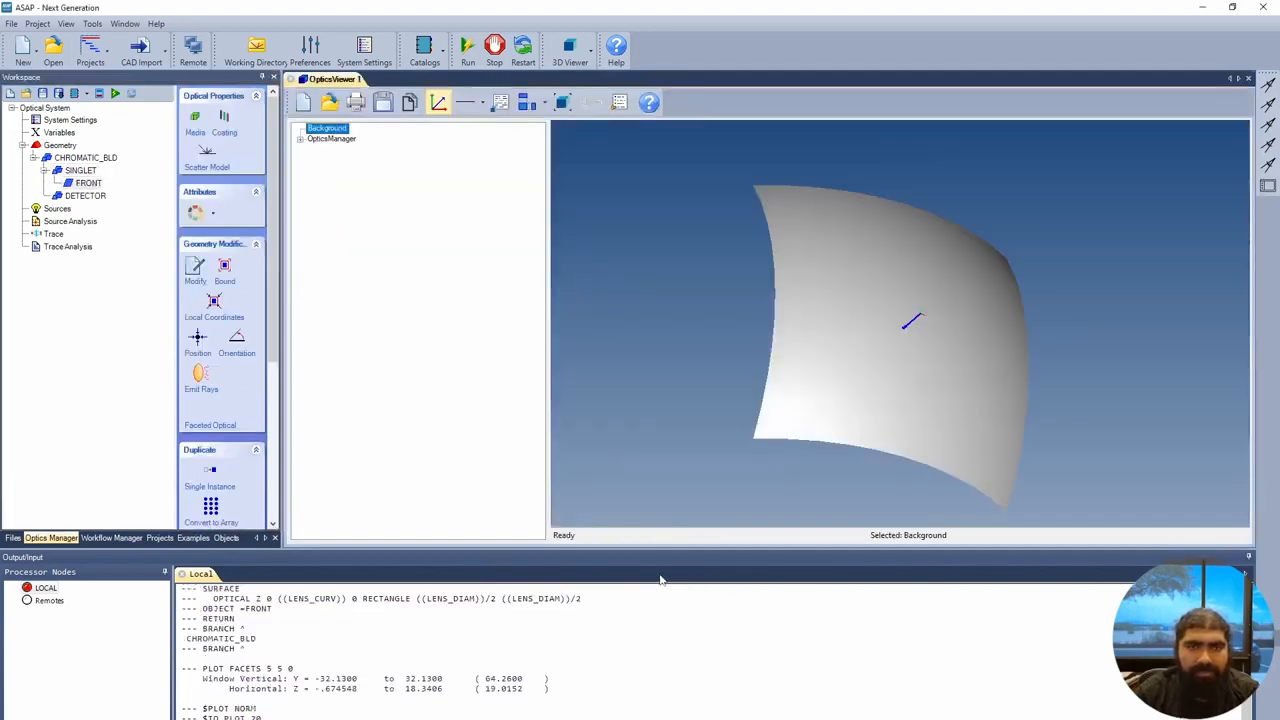
drag(1071, 385, 1023, 338)
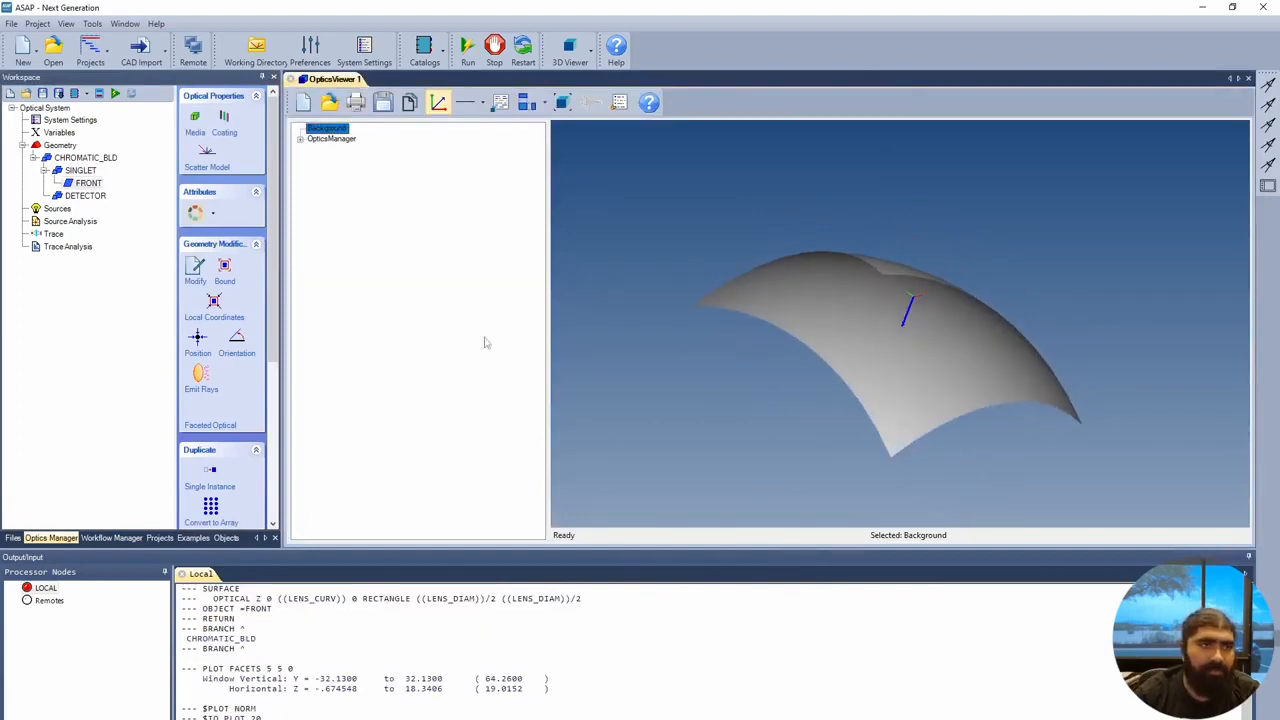
Start a second Optical surface in the SINGLET branch and name it BACK.
click(80, 171)
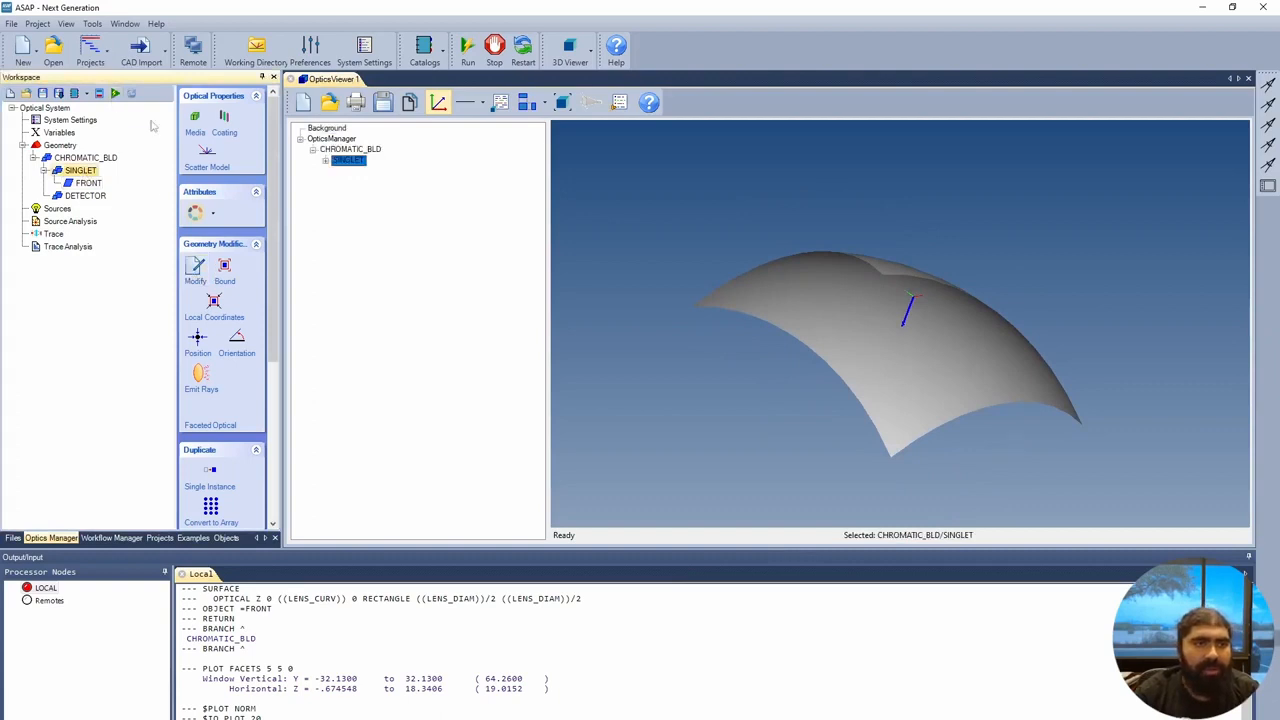
right_click(86, 170)
click(148, 193)
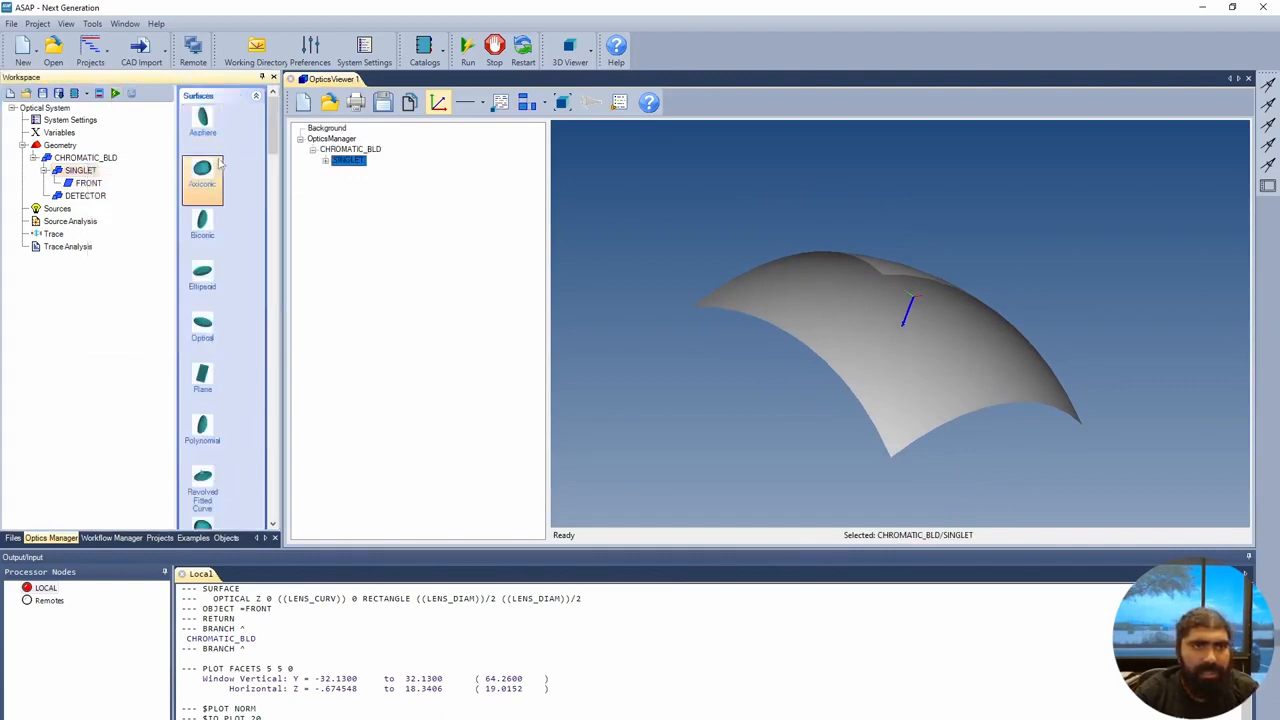
click(199, 334)
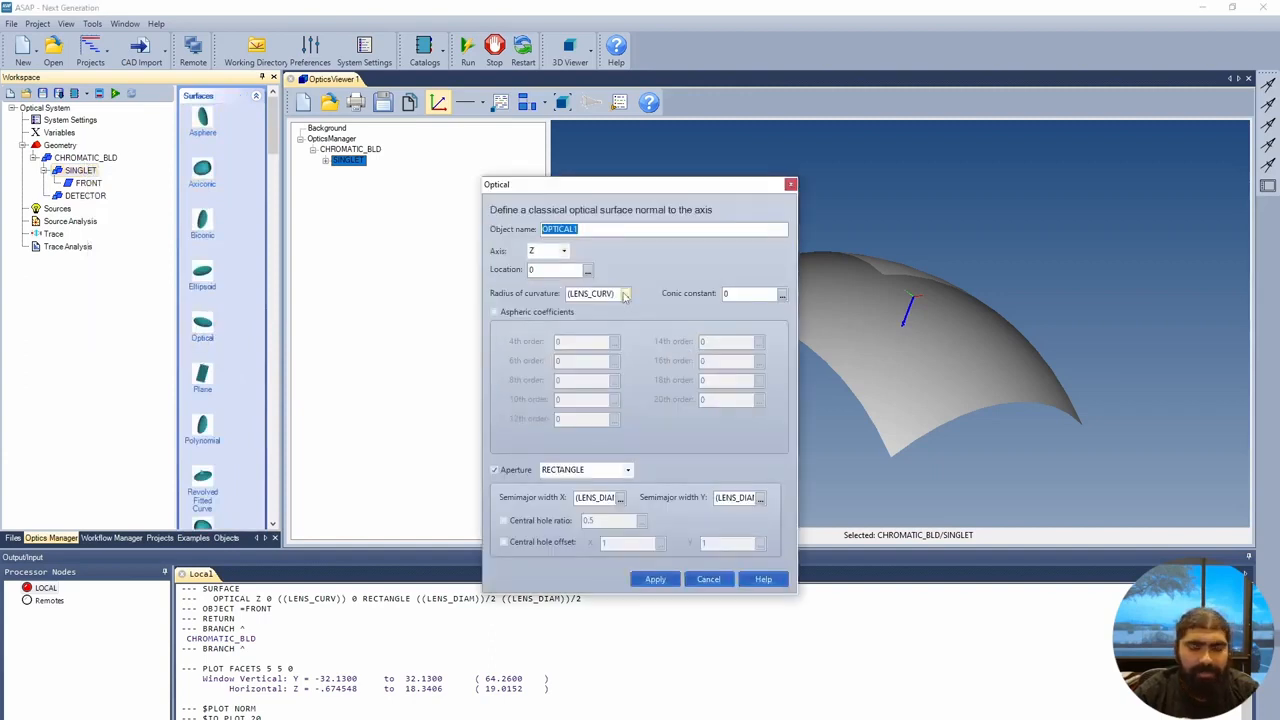
text(BACK)
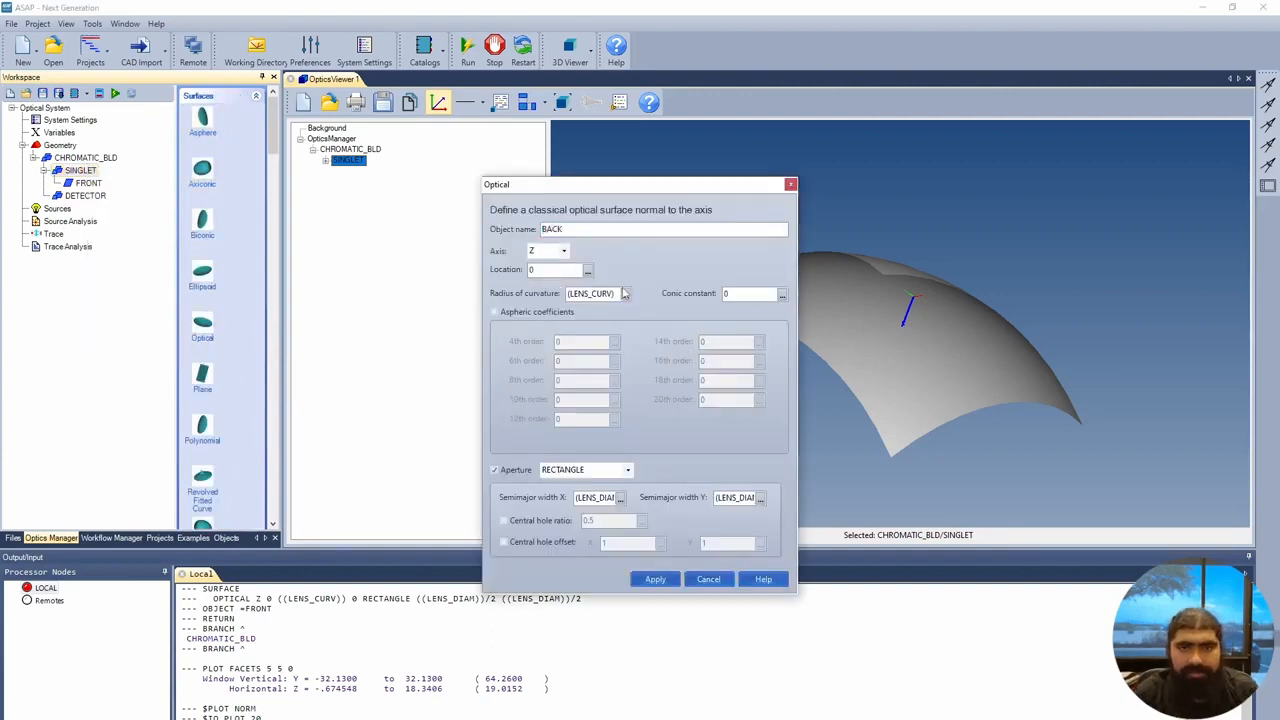
Set BACK's radius of curvature to -(LENS_CURV) and its location to (LENS_SPACE), apply it and inspect both surfaces.
click(570, 293)
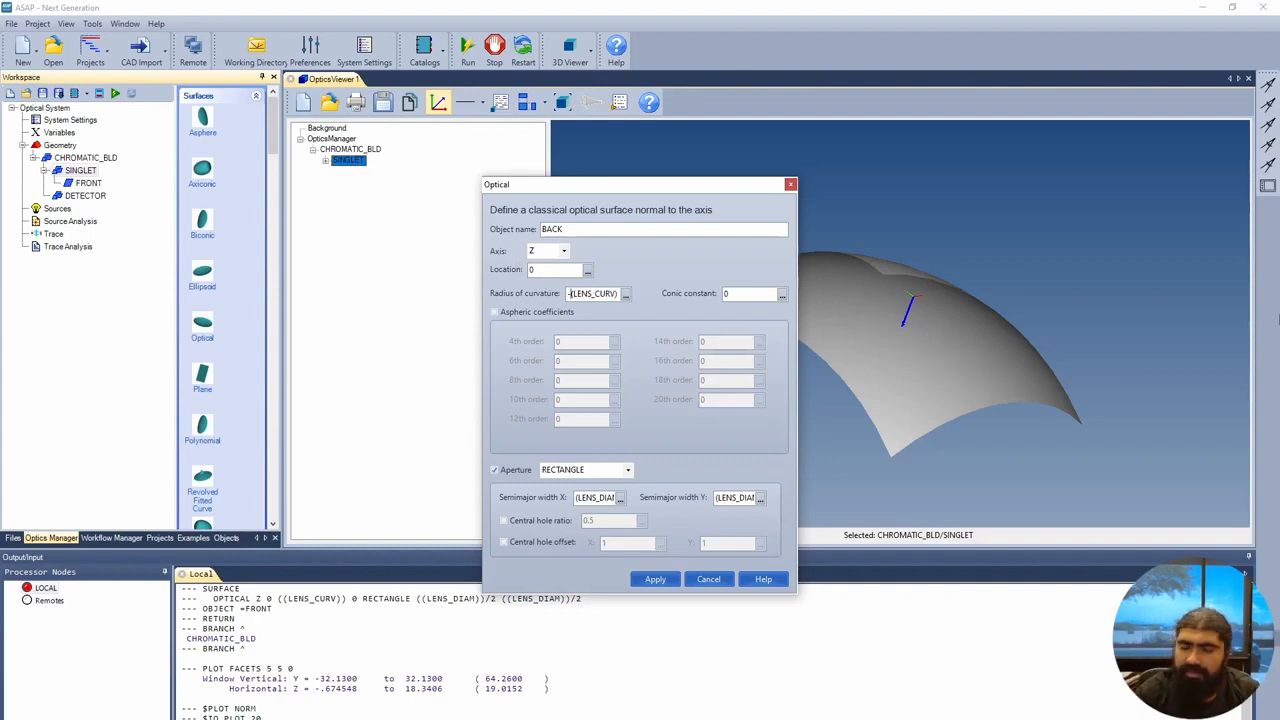
click(576, 270)
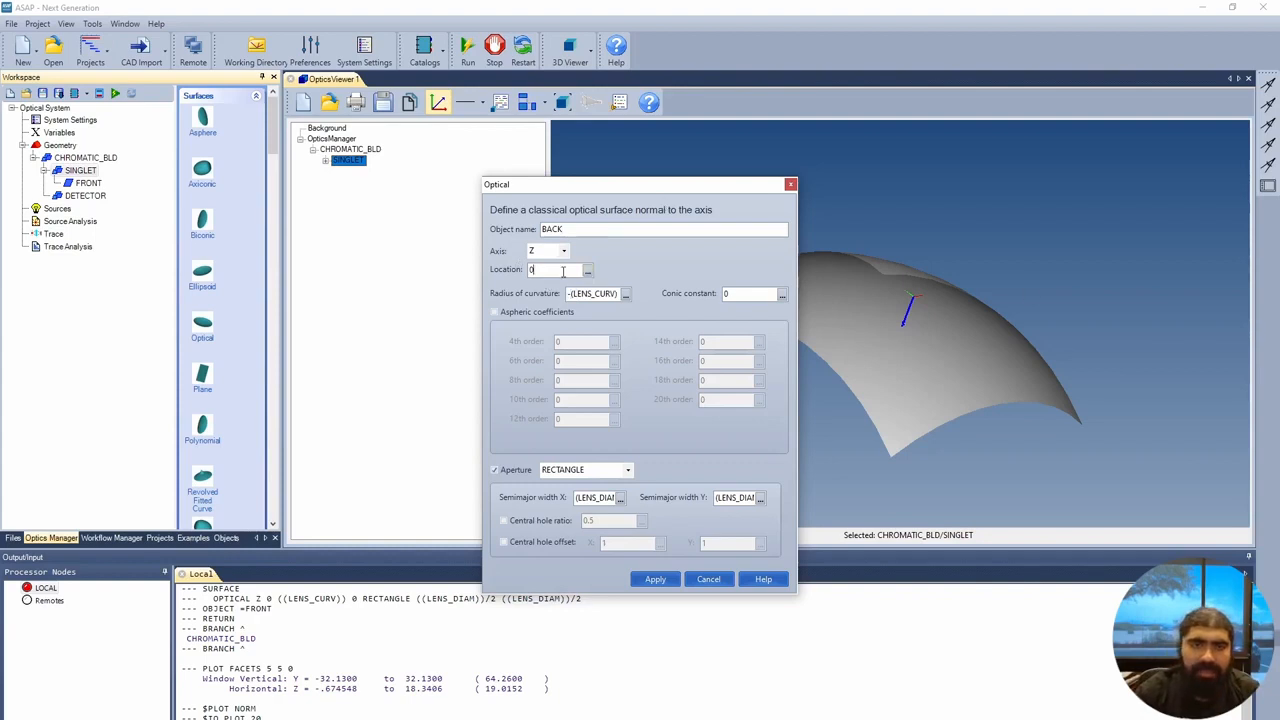
click(587, 271)
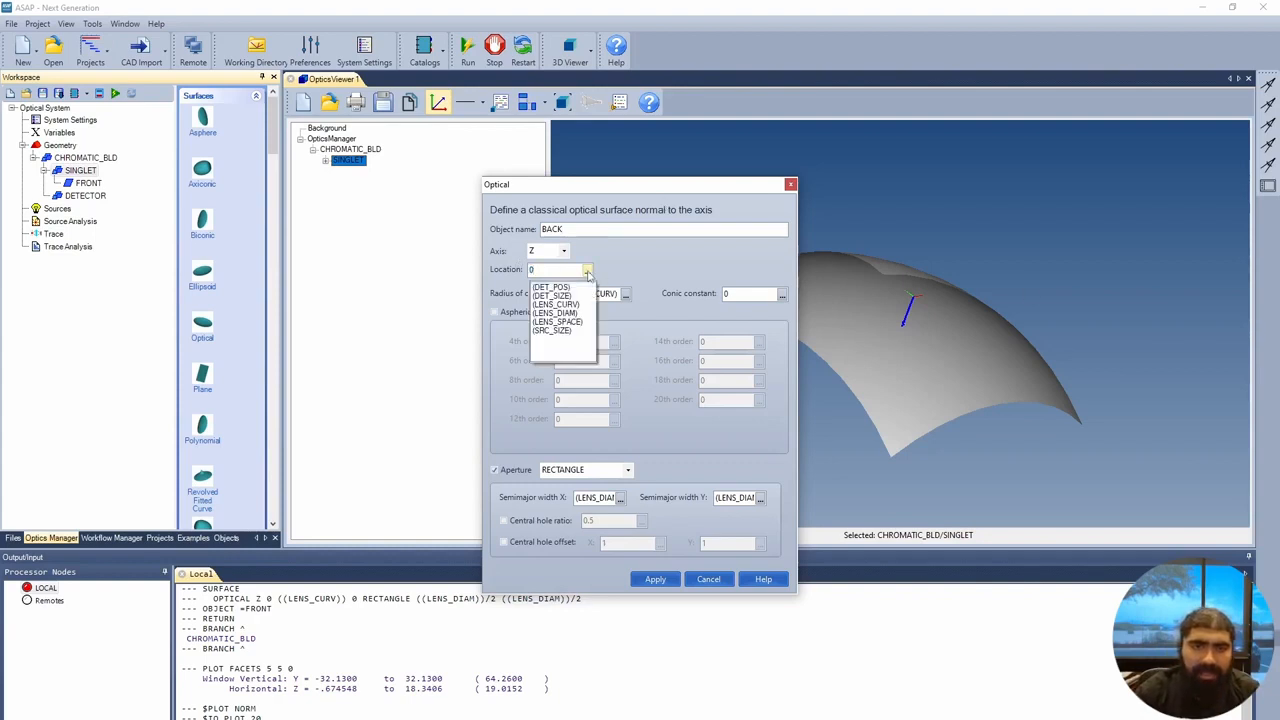
click(560, 321)
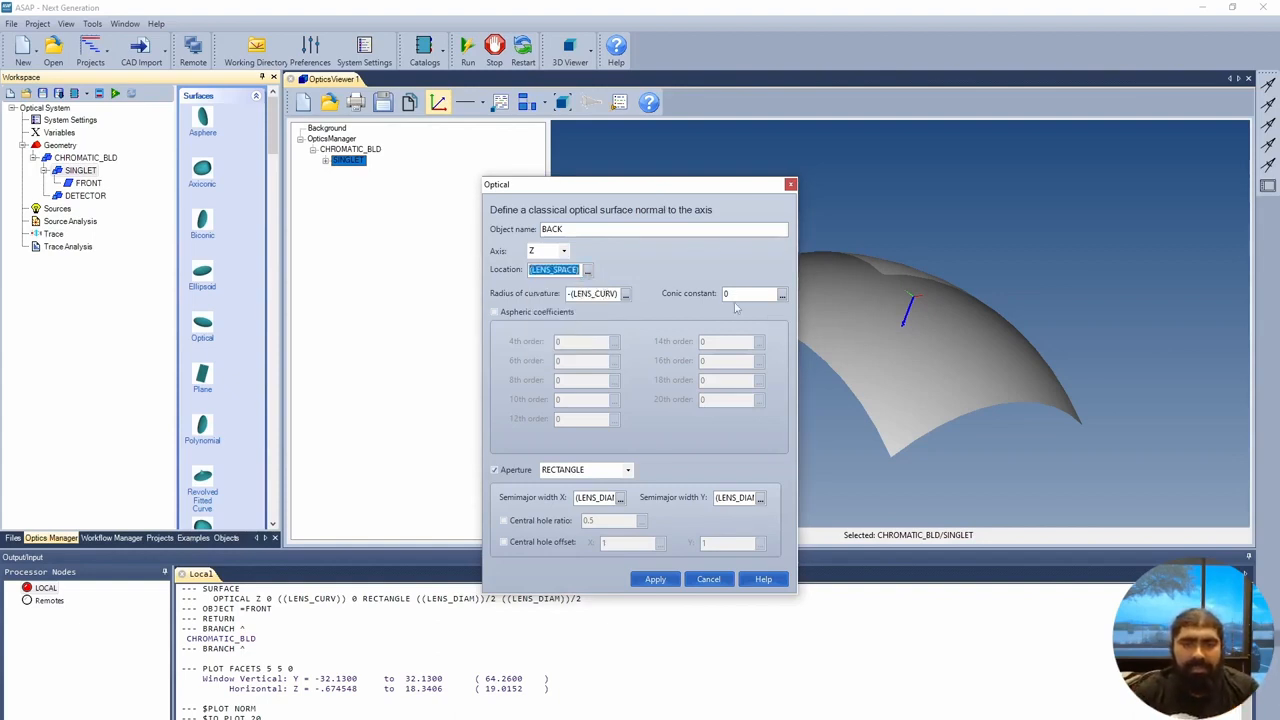
click(603, 497)
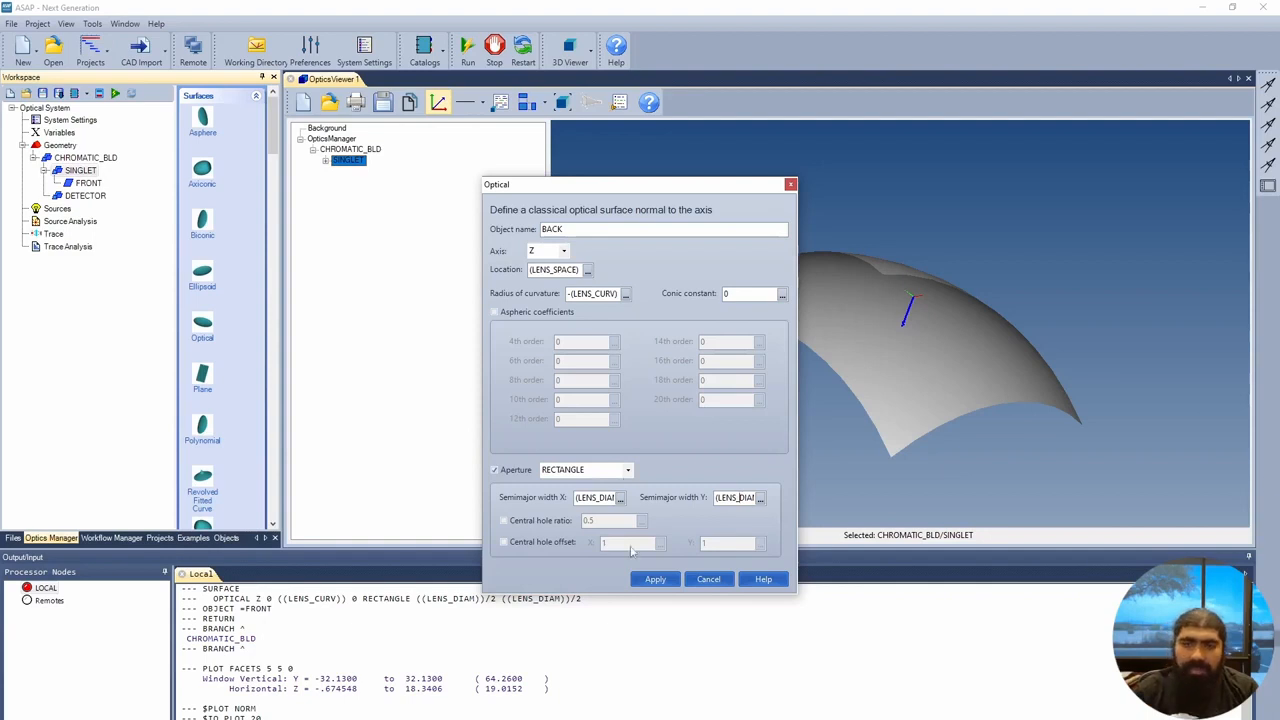
click(662, 580)
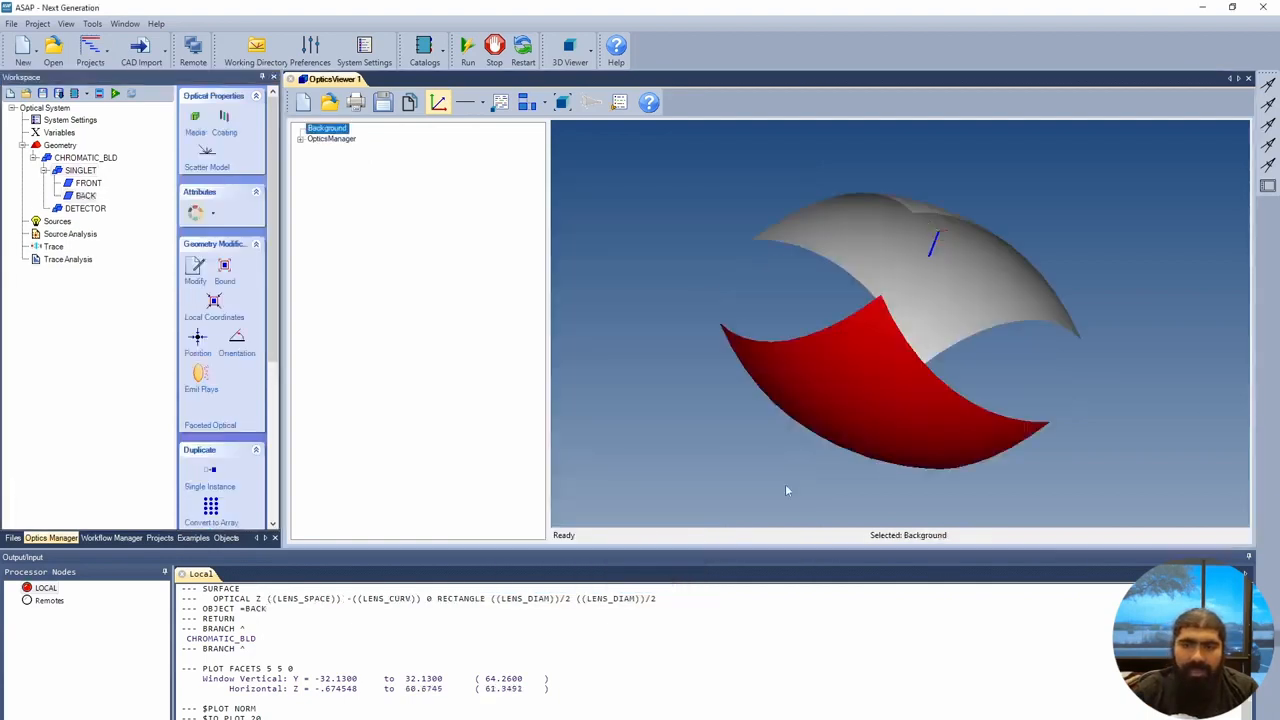
drag(991, 343, 933, 405)
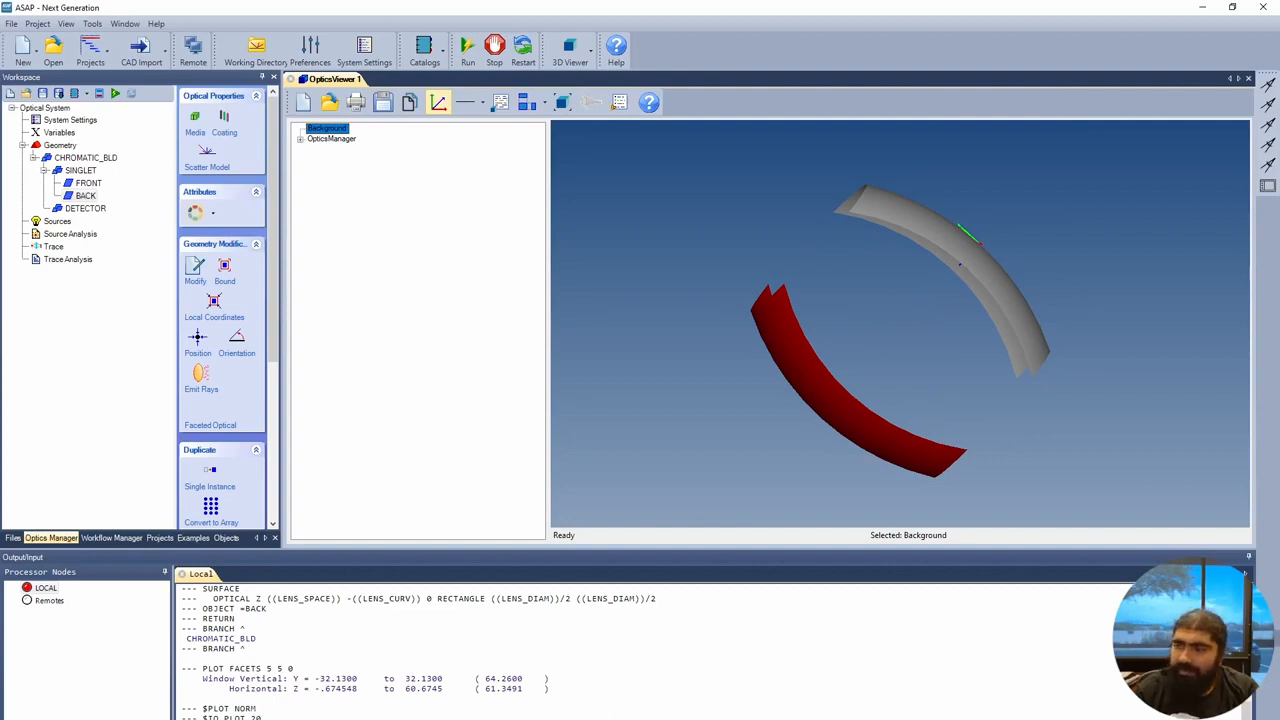
Start a Tube surface in the SINGLET branch and name it EDGE.
click(84, 171)
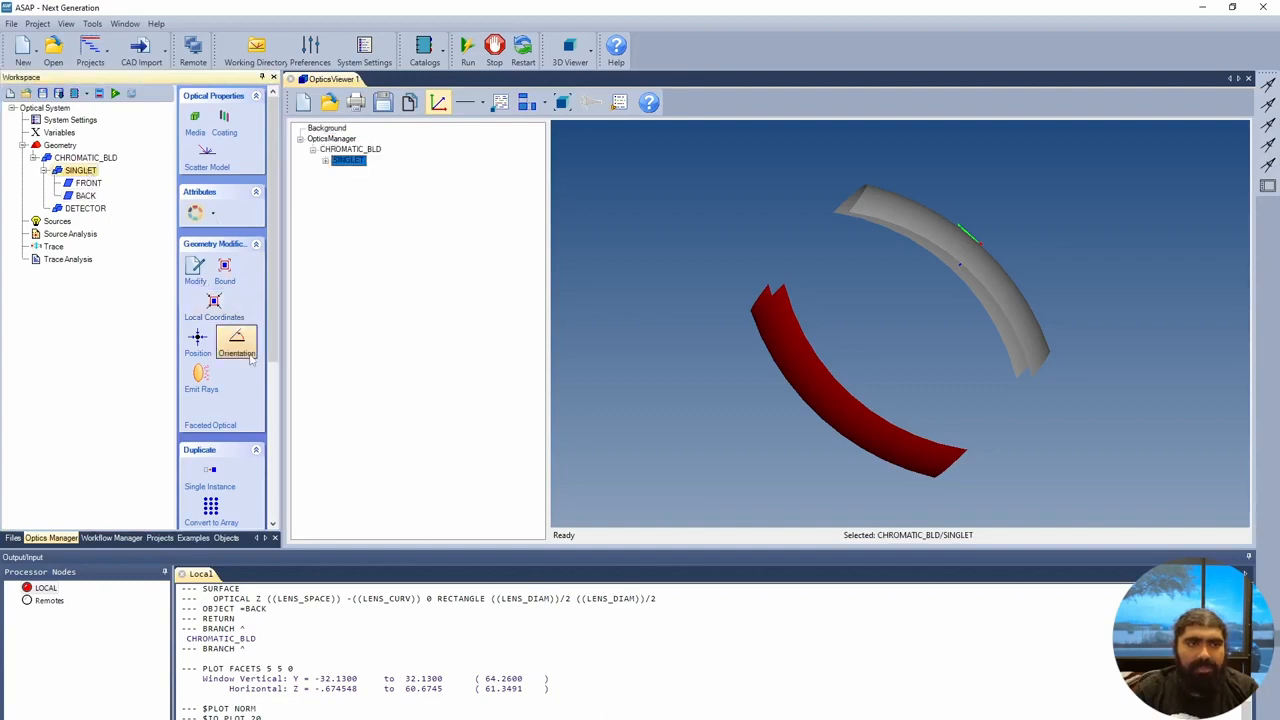
right_click(72, 171)
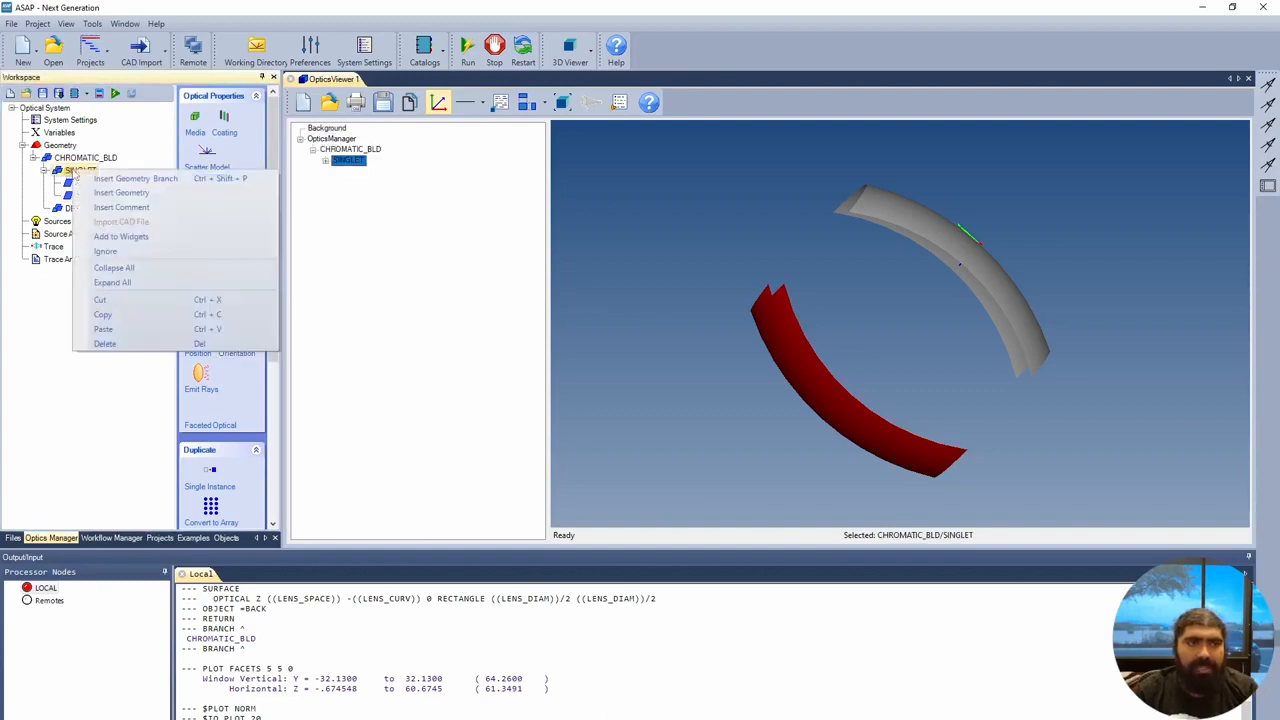
click(145, 195)
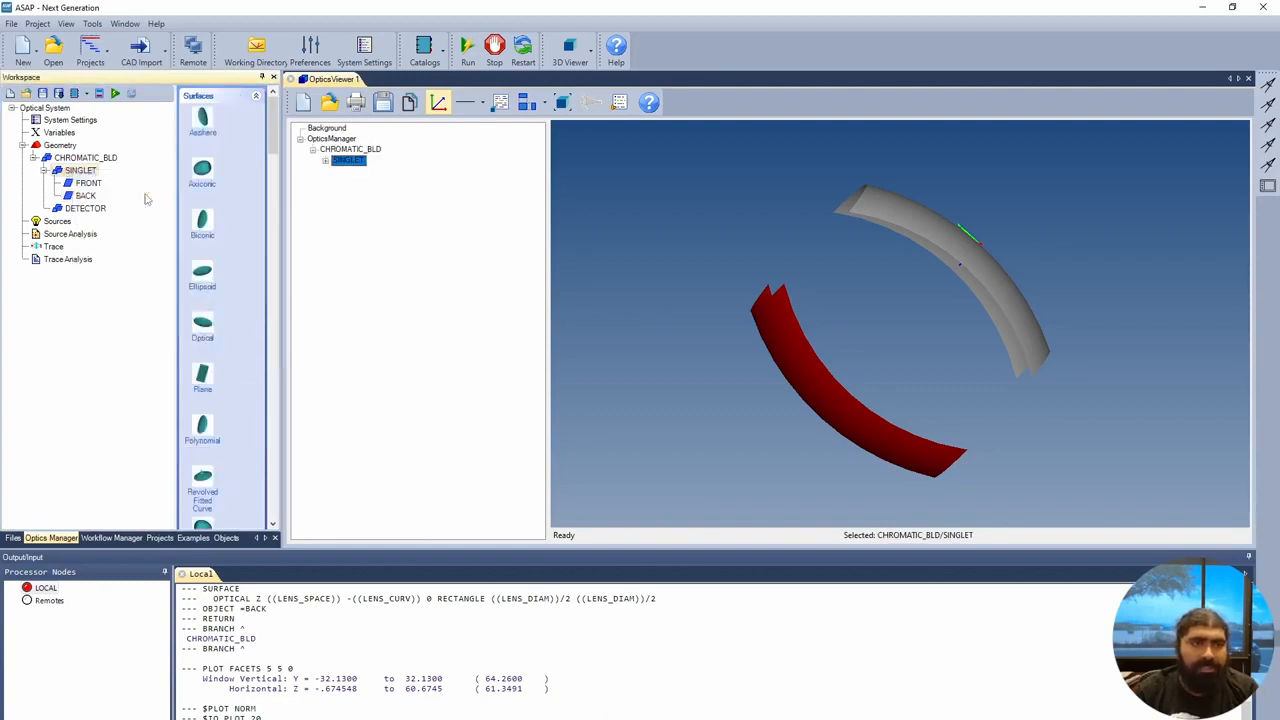
scroll(236, 430, down, 2)
scroll(235, 425, down, 2)
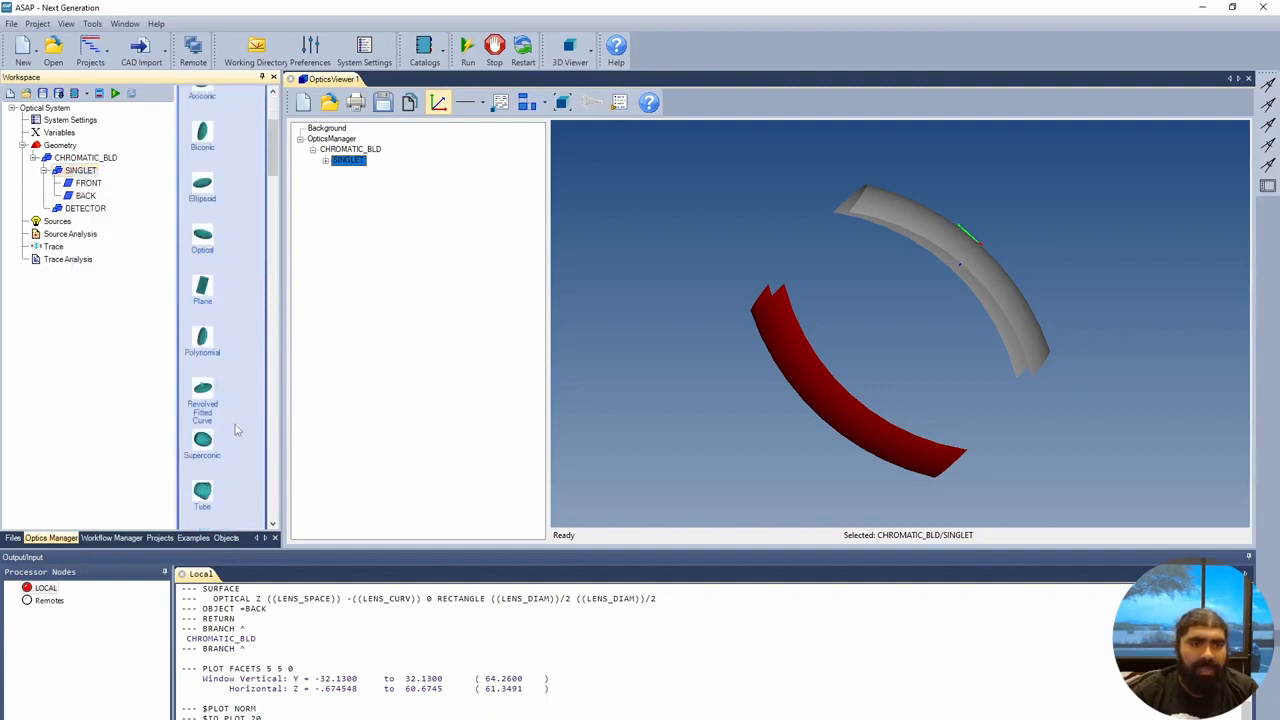
click(203, 450)
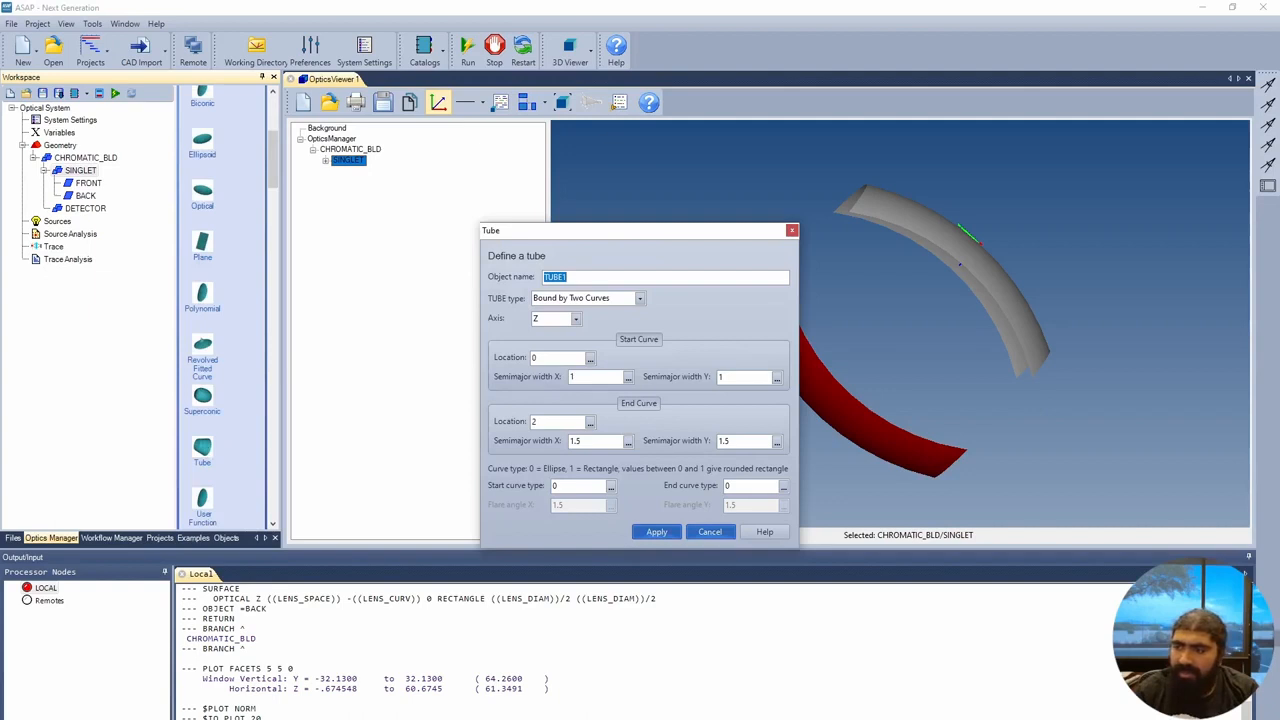
text(EDGE)
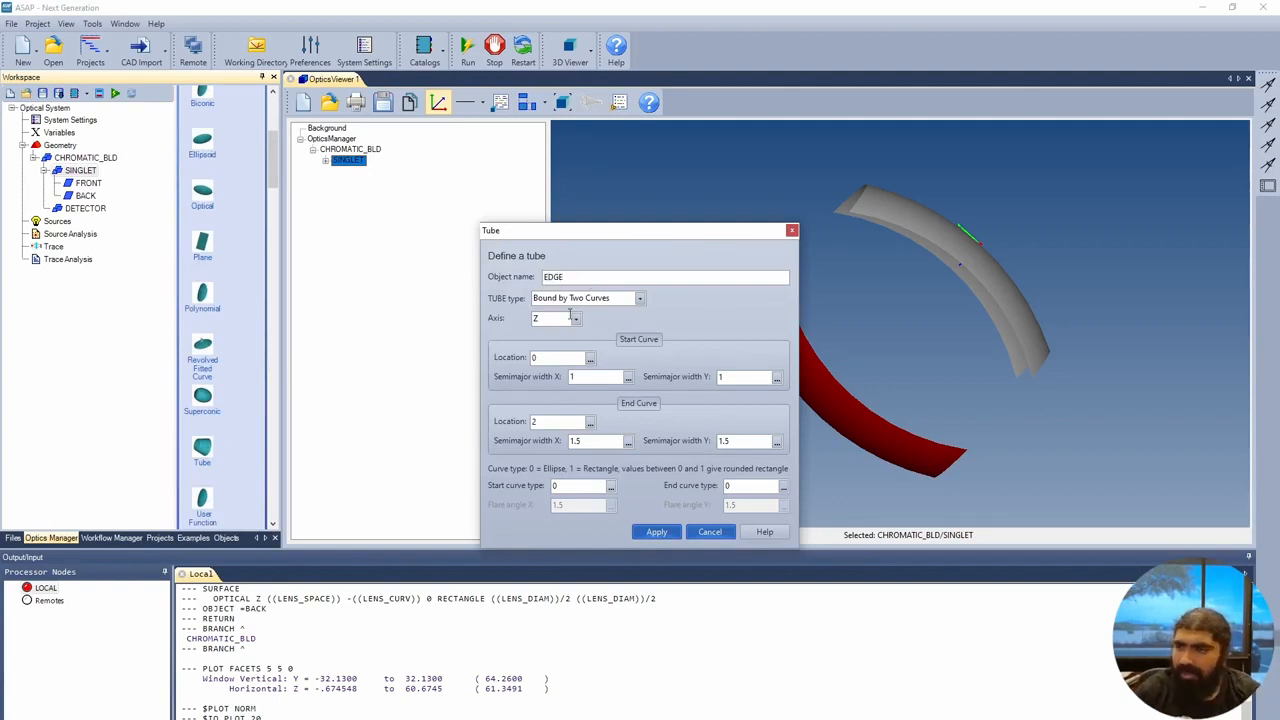
Set the X and Y semimajor widths of EDGE's start and end curves to (LENS_DIAM)/2.
click(628, 377)
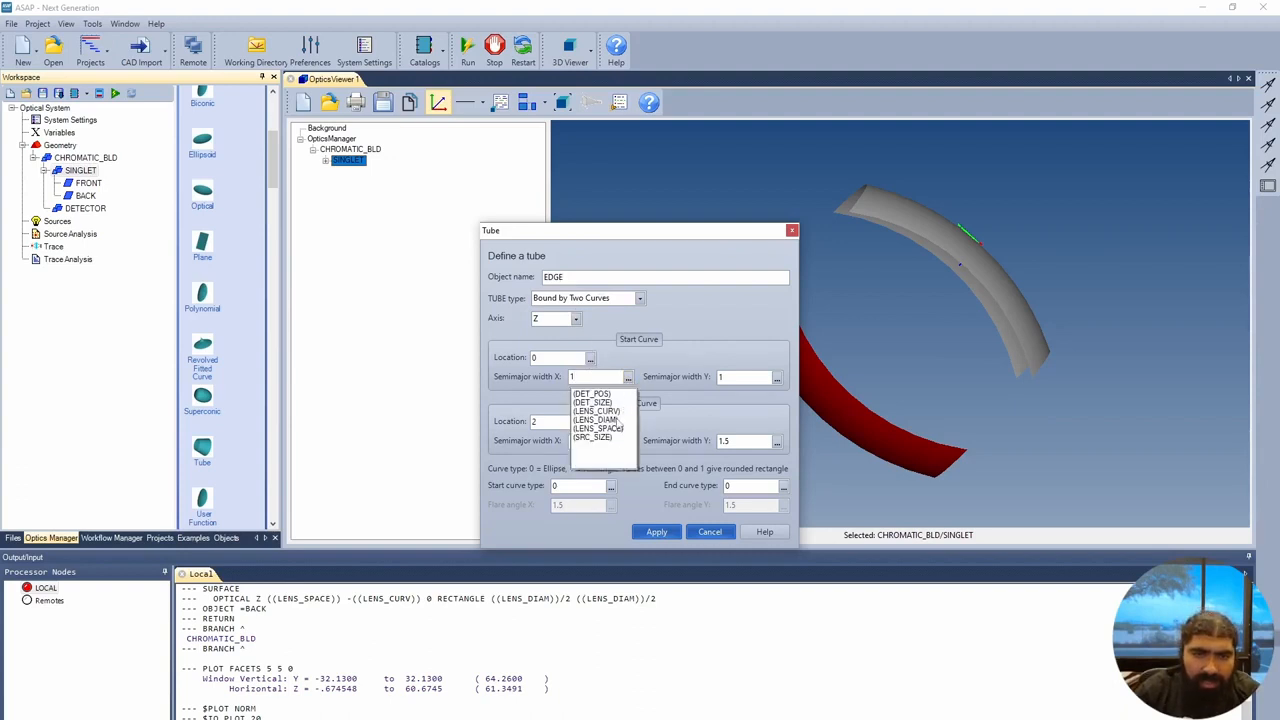
click(612, 420)
key(End)
text(/2)
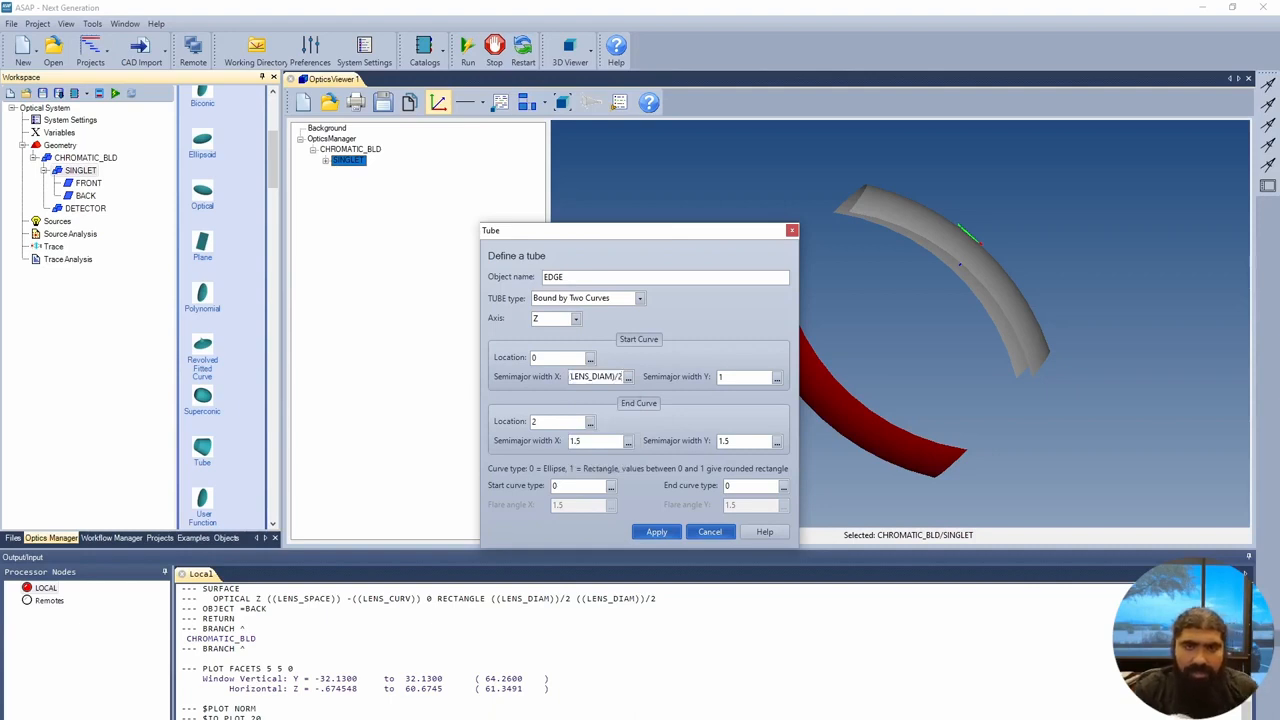
double_click(609, 377)
key(ctrl+c)
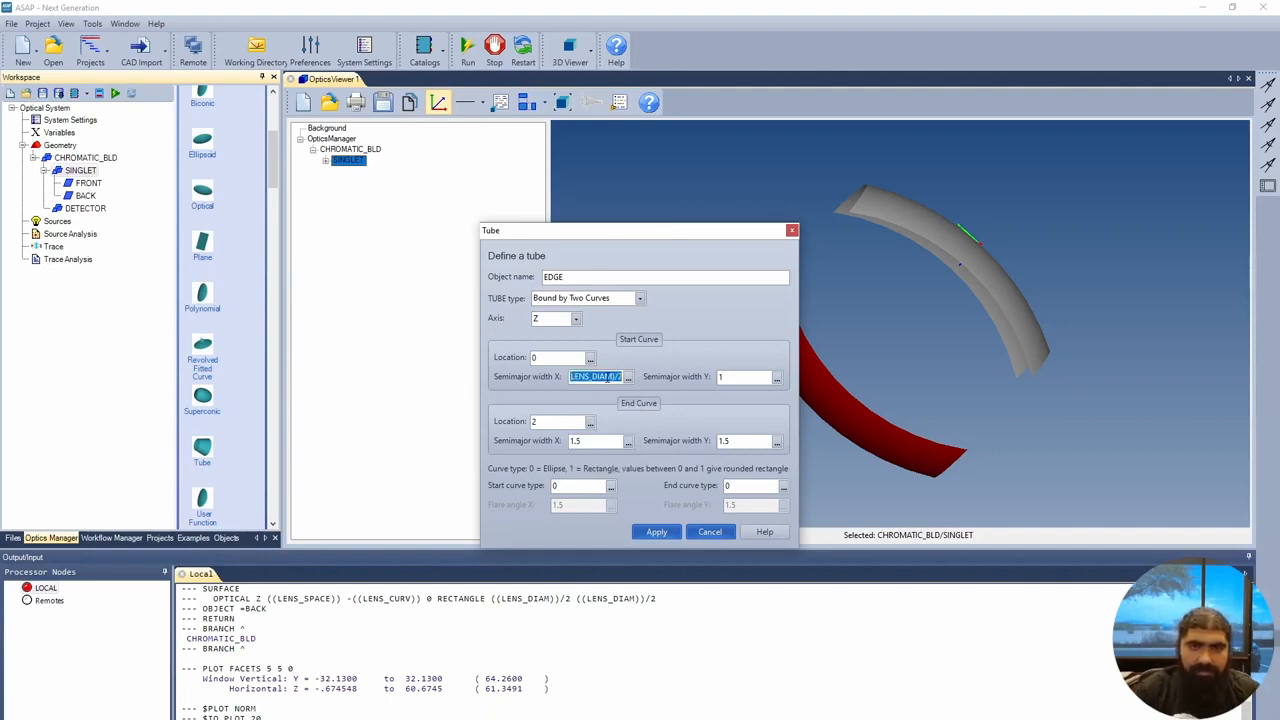
double_click(752, 378)
key(ctrl+v)
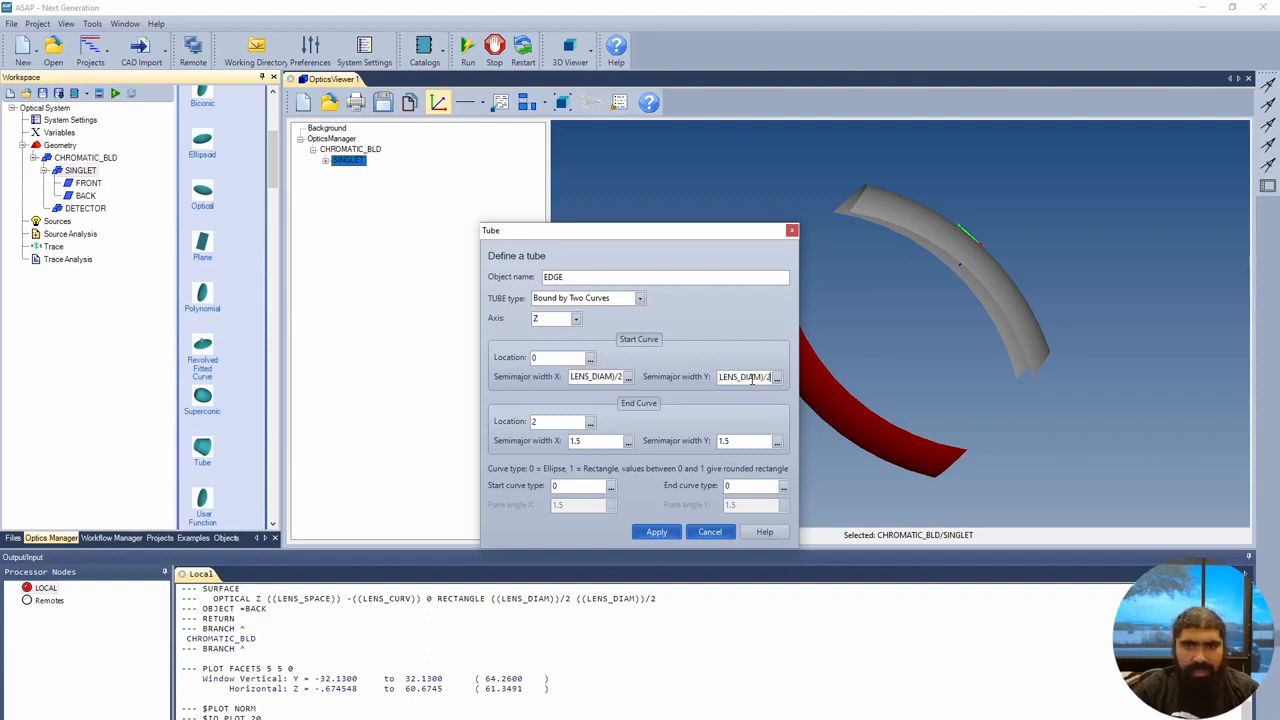
double_click(590, 441)
key(ctrl+v)
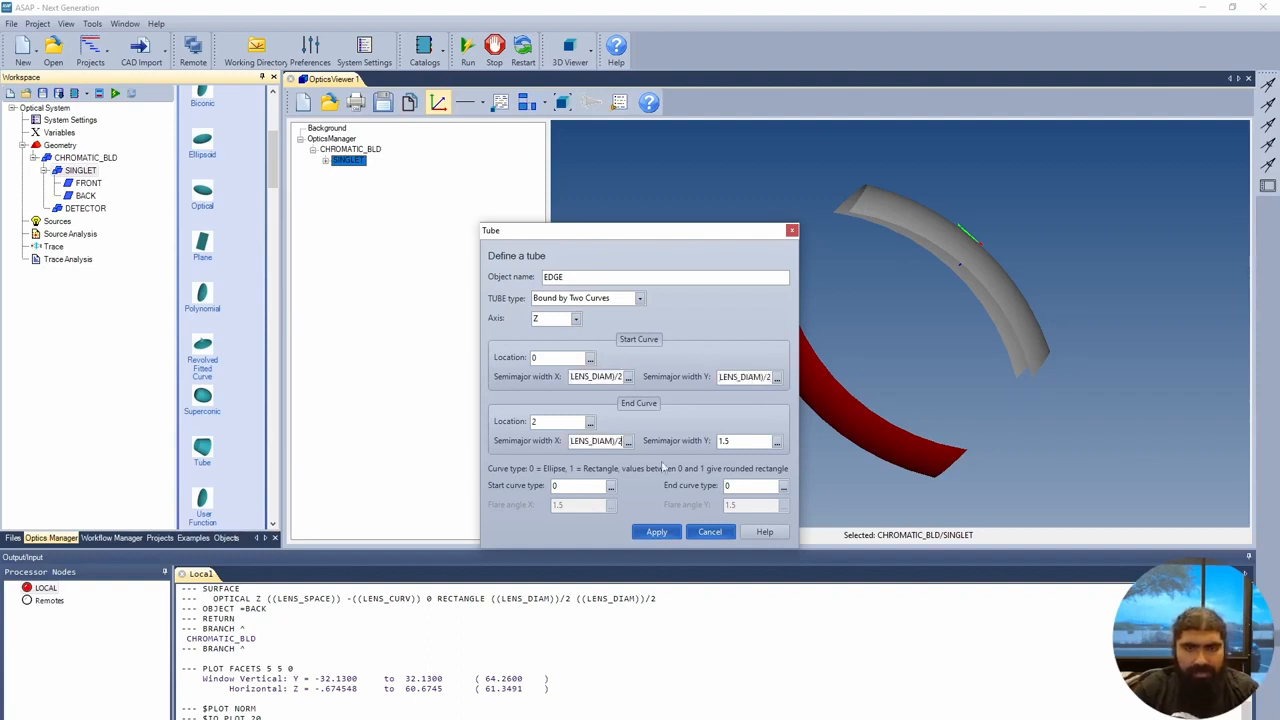
double_click(744, 441)
key(ctrl+v)
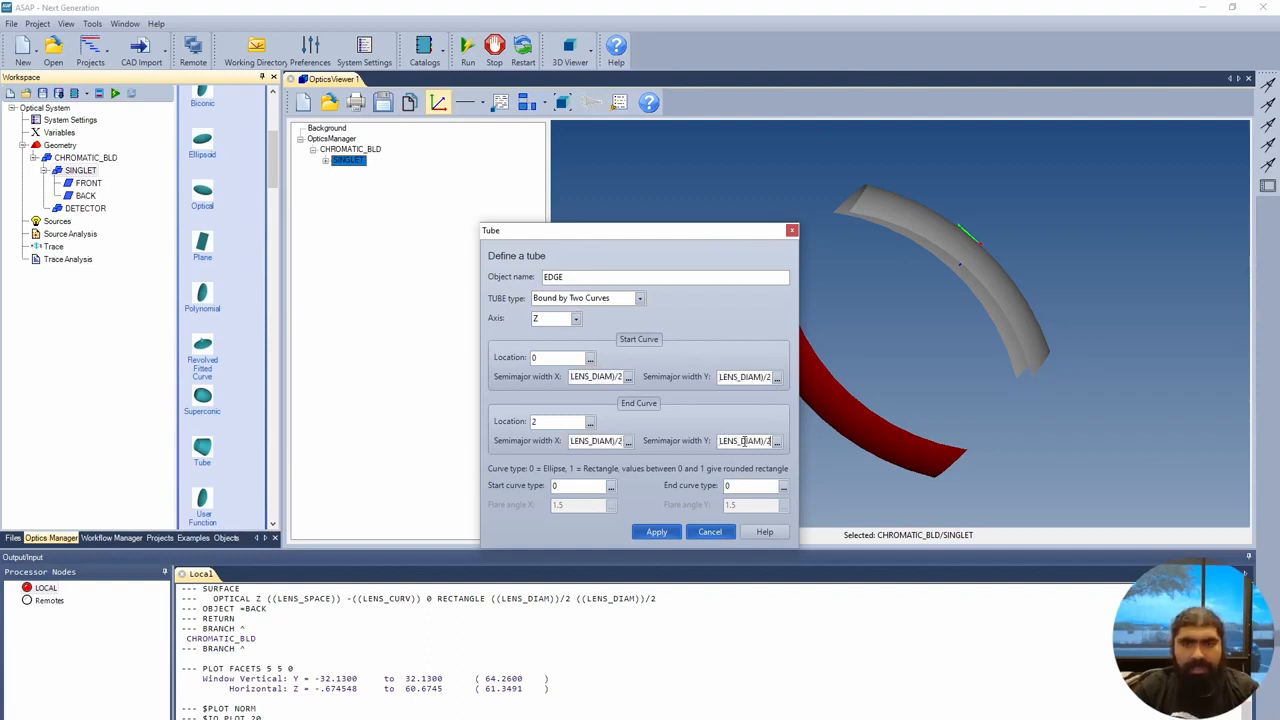
Set the location of EDGE's end curve to (LENS_SPACE), apply the tube and inspect it in 3D.
double_click(549, 423)
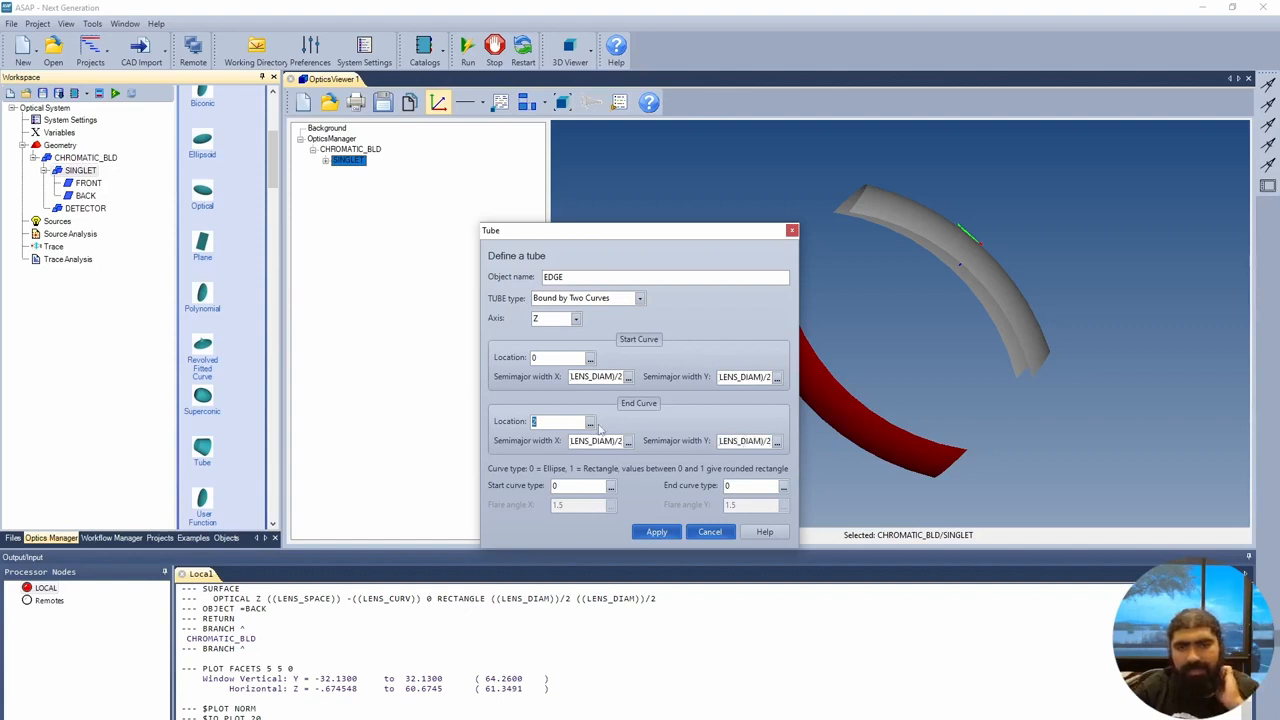
click(590, 422)
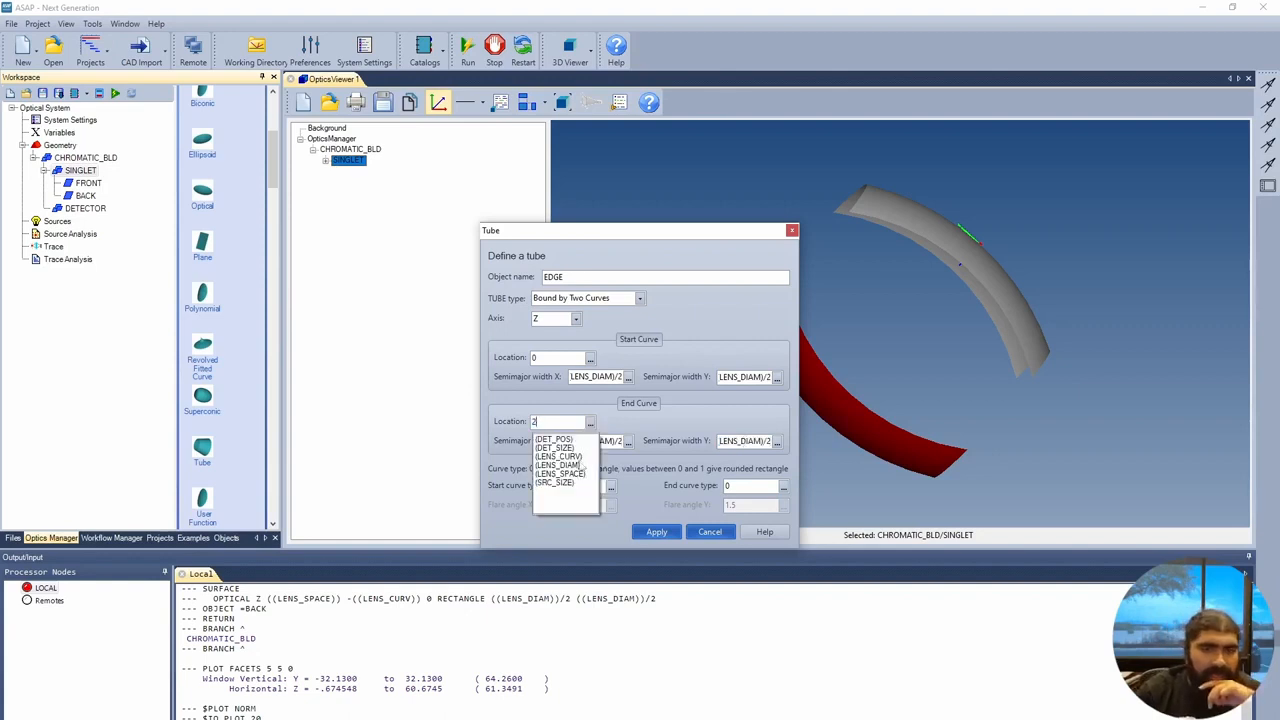
click(580, 474)
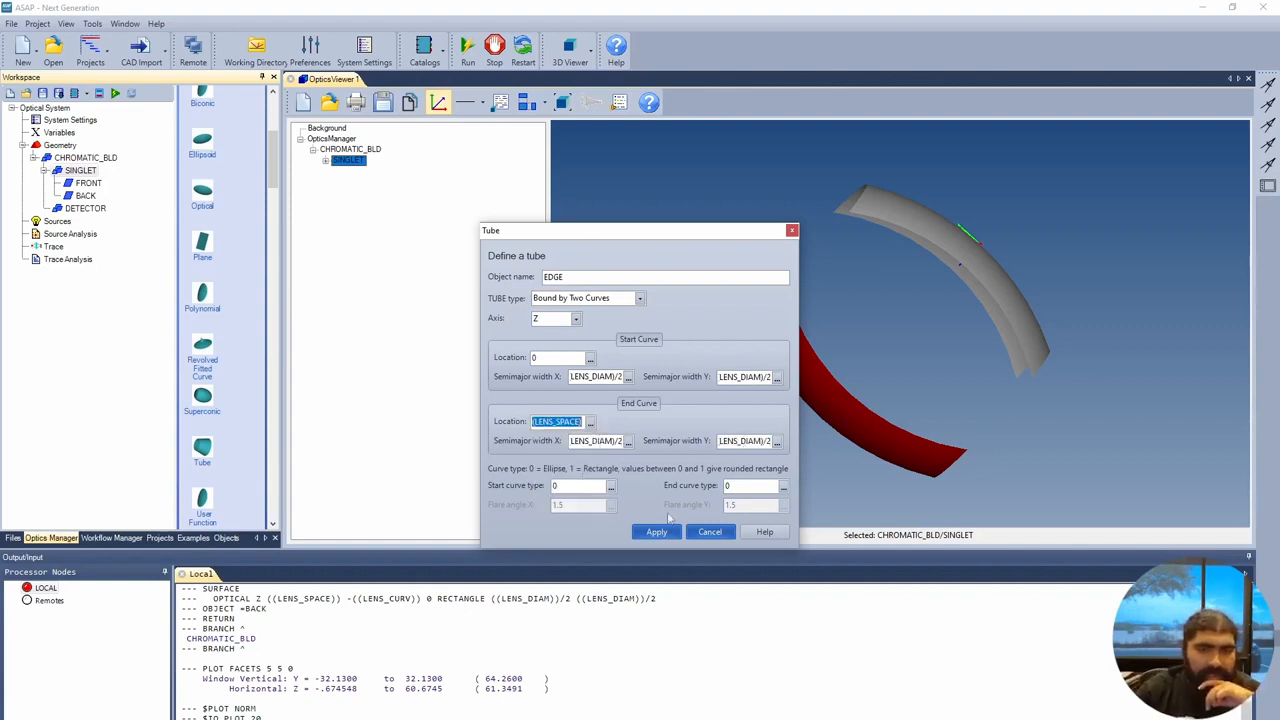
click(670, 533)
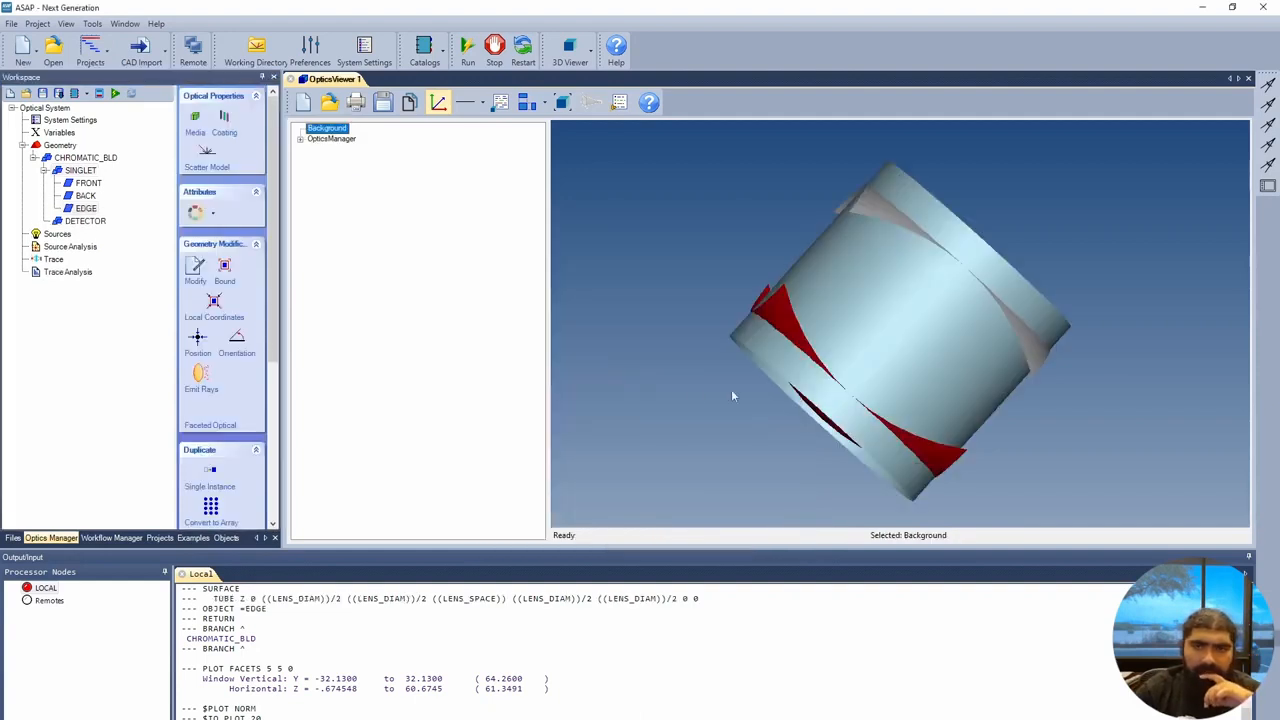
drag(731, 389, 782, 346)
drag(923, 386, 797, 396)
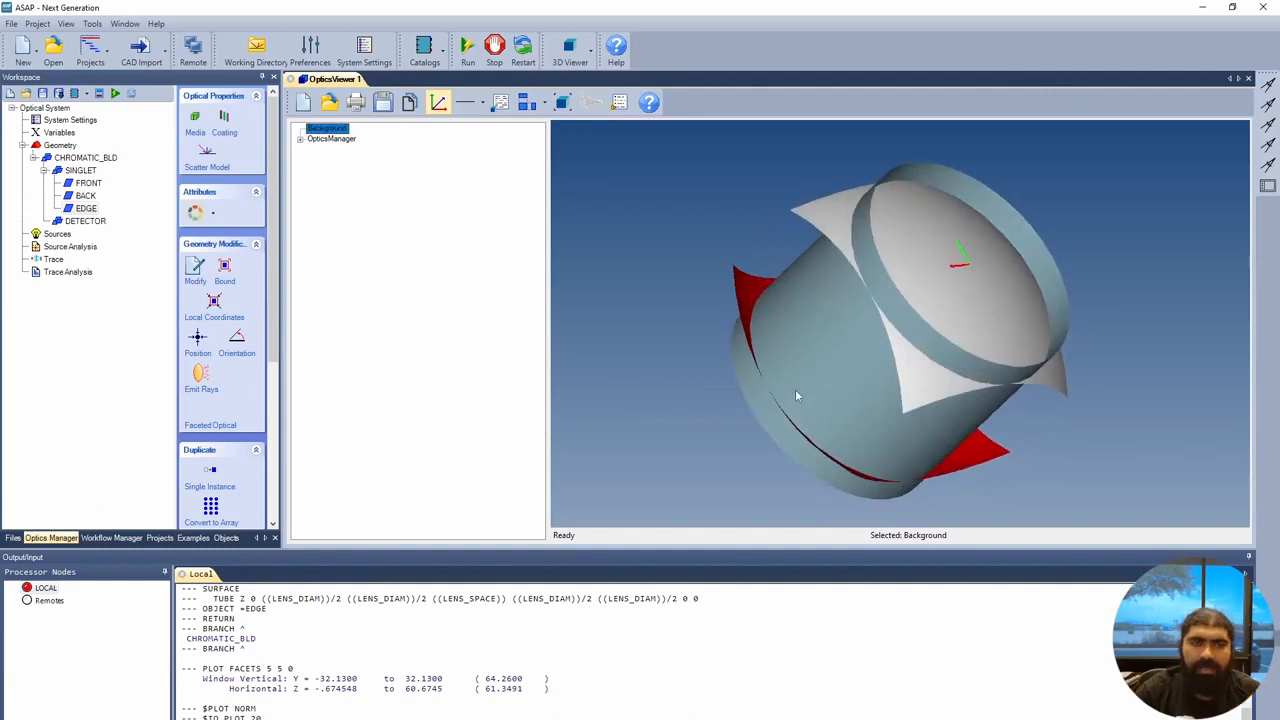
Modify EDGE to use start curve type 1 for a rectangular start, apply it and inspect the shape.
right_click(90, 212)
click(275, 293)
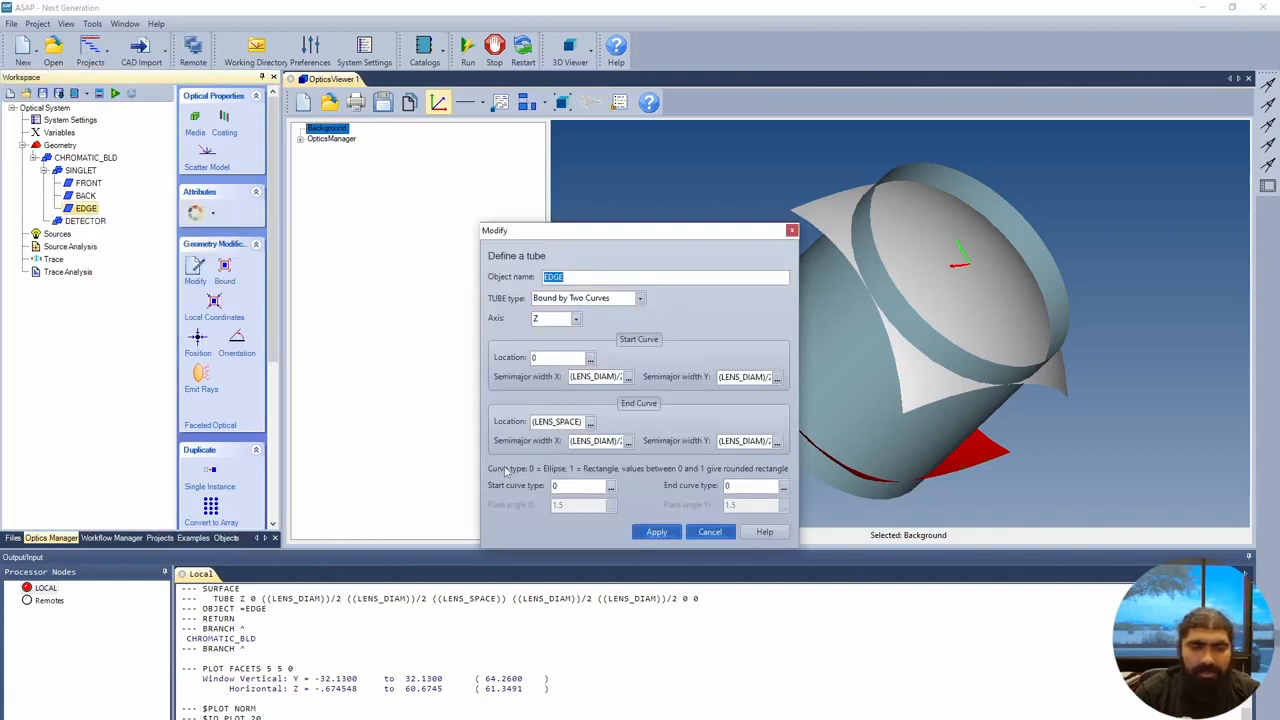
double_click(578, 485)
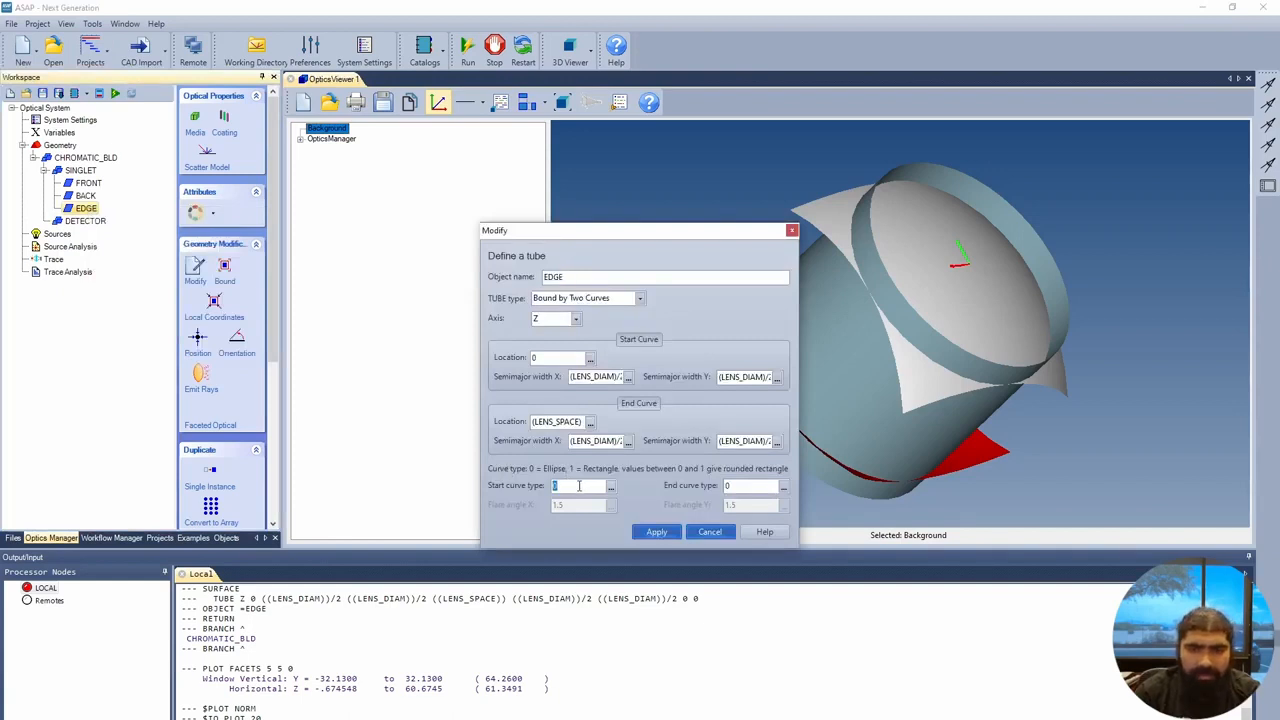
text(1)
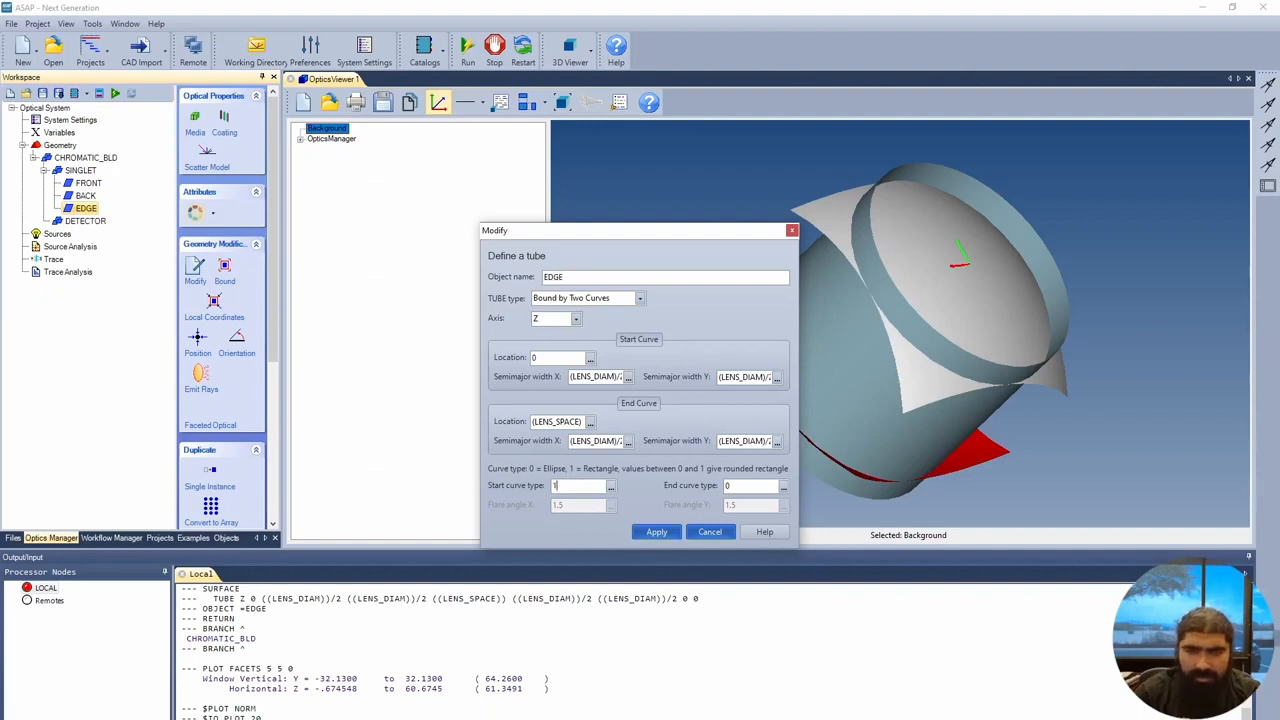
click(656, 532)
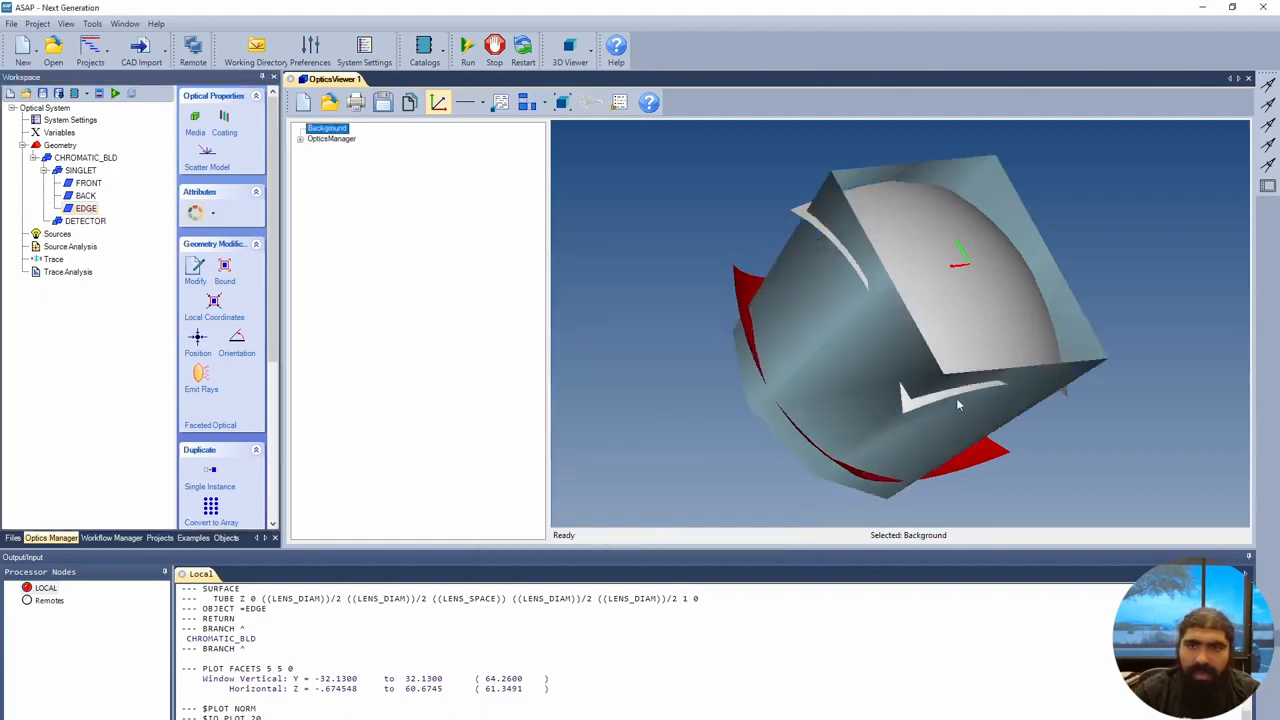
drag(956, 404, 994, 336)
Modify EDGE's end curve type to 1 for a rectangular end, apply it and inspect the tube from several sides.
right_click(88, 212)
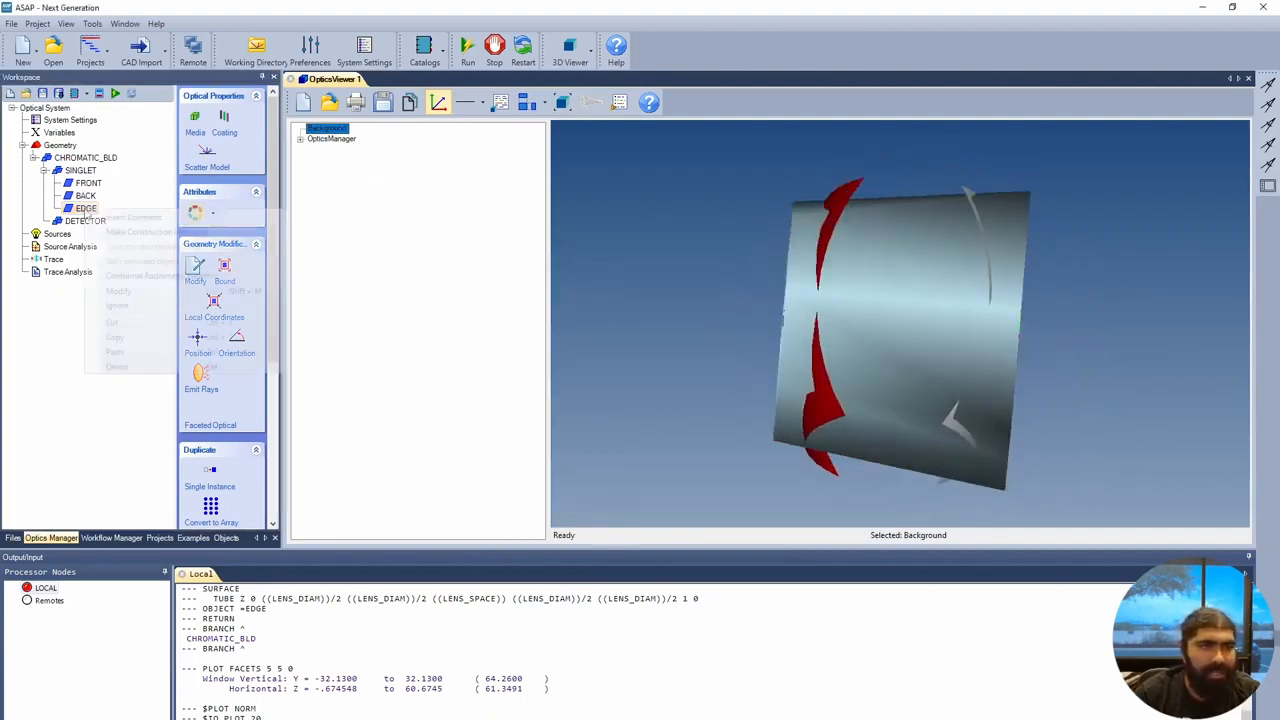
click(118, 290)
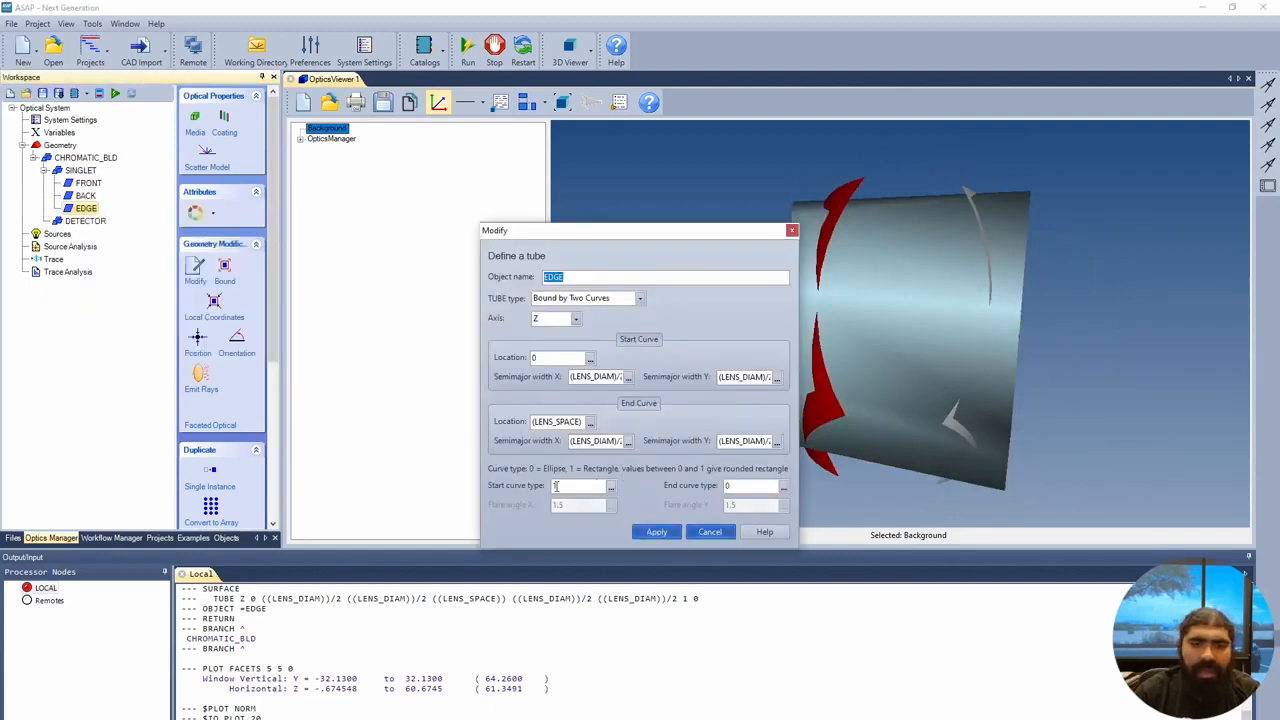
drag(752, 486, 690, 493)
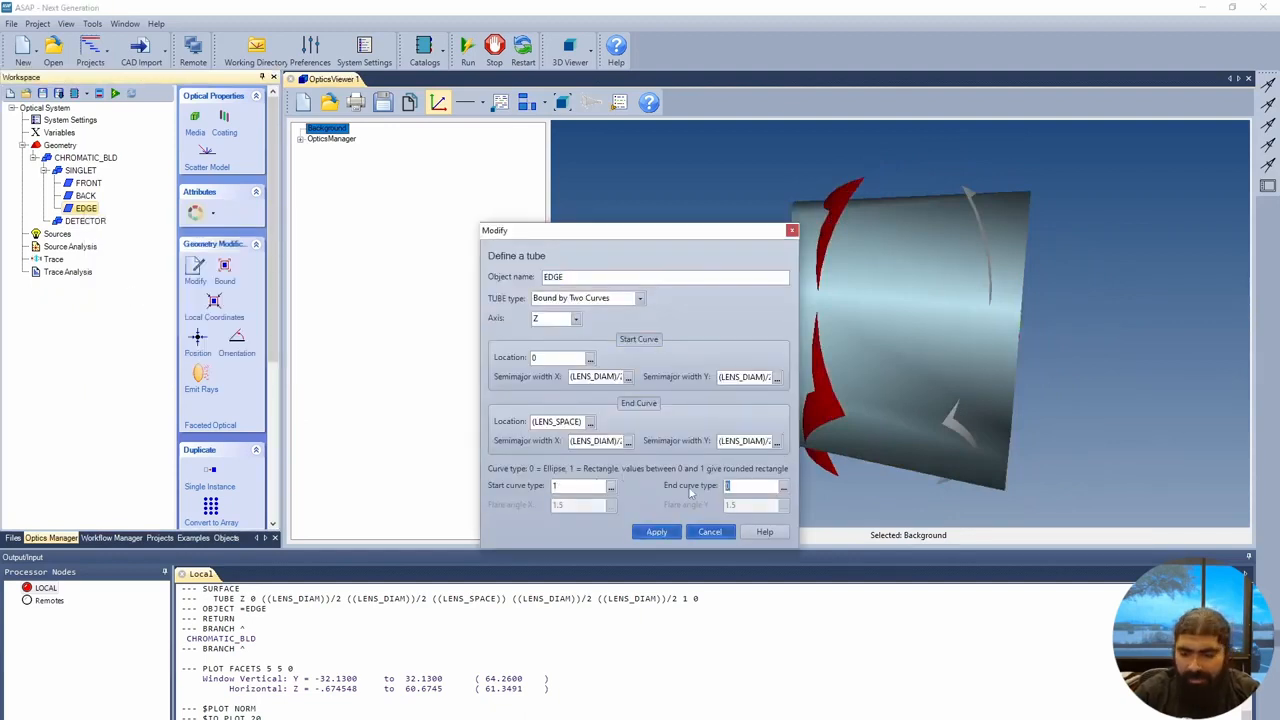
text(1)
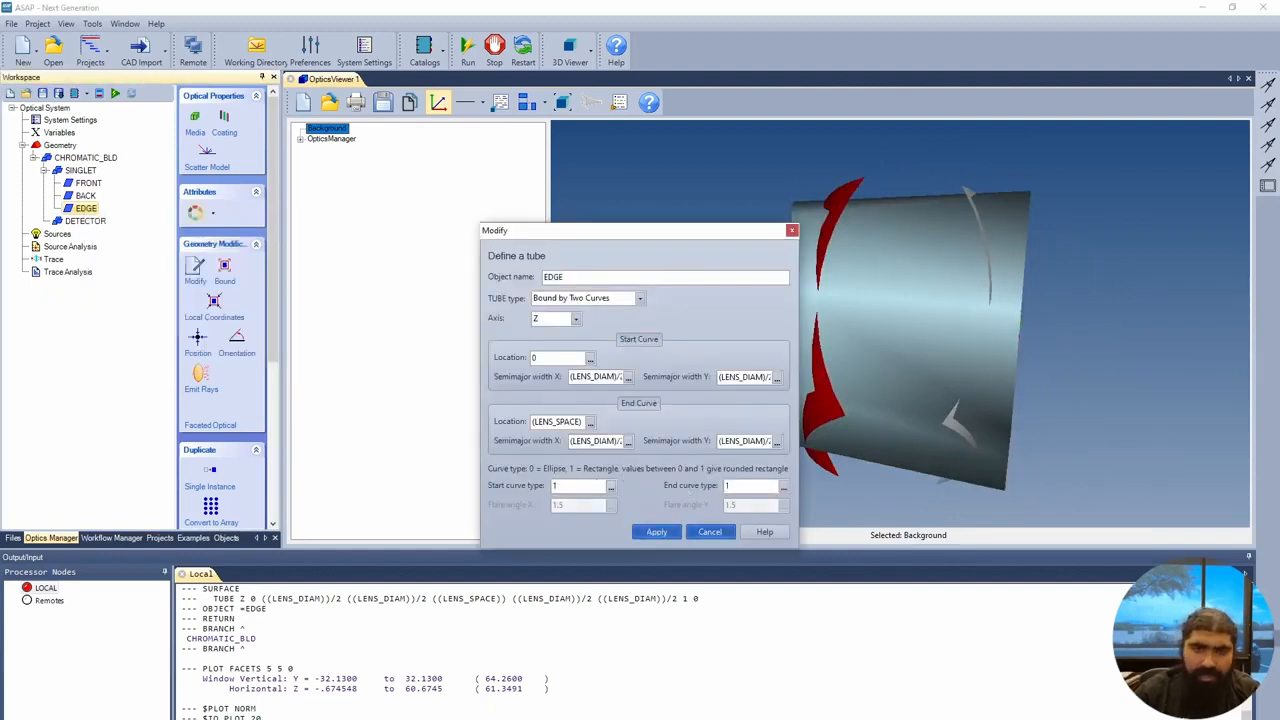
click(654, 533)
drag(735, 447, 825, 416)
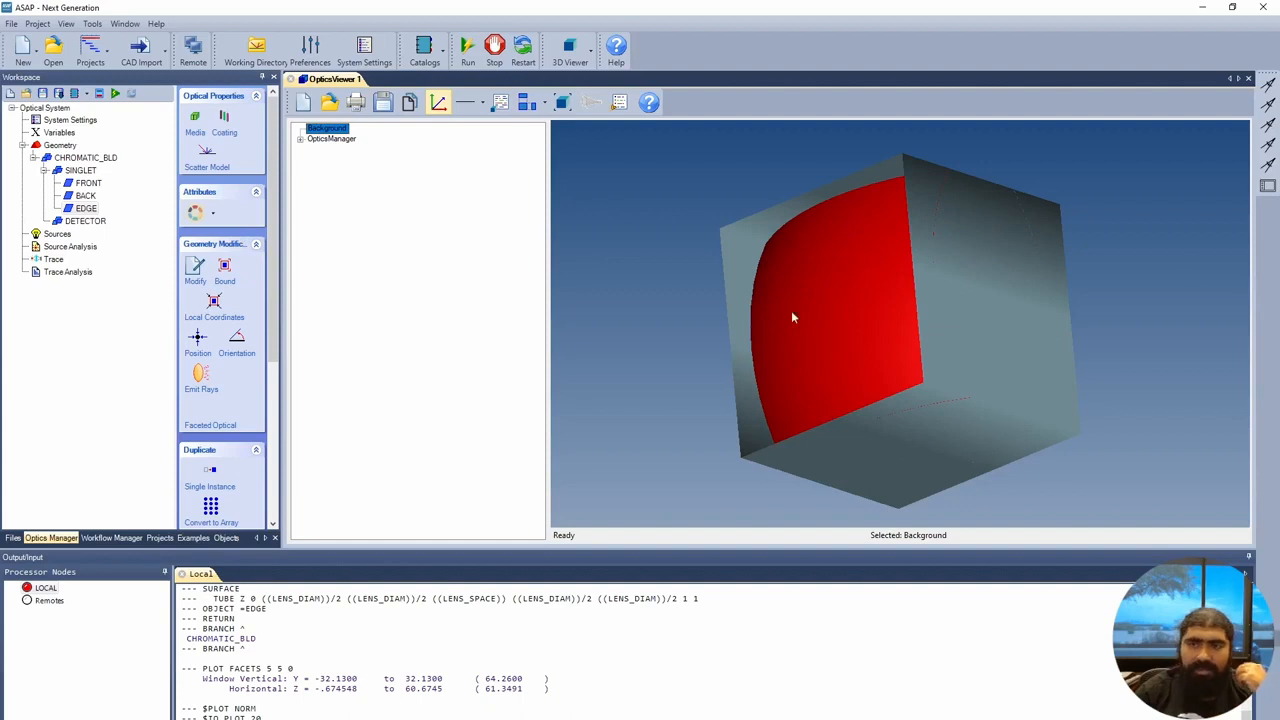
drag(1029, 322, 961, 329)
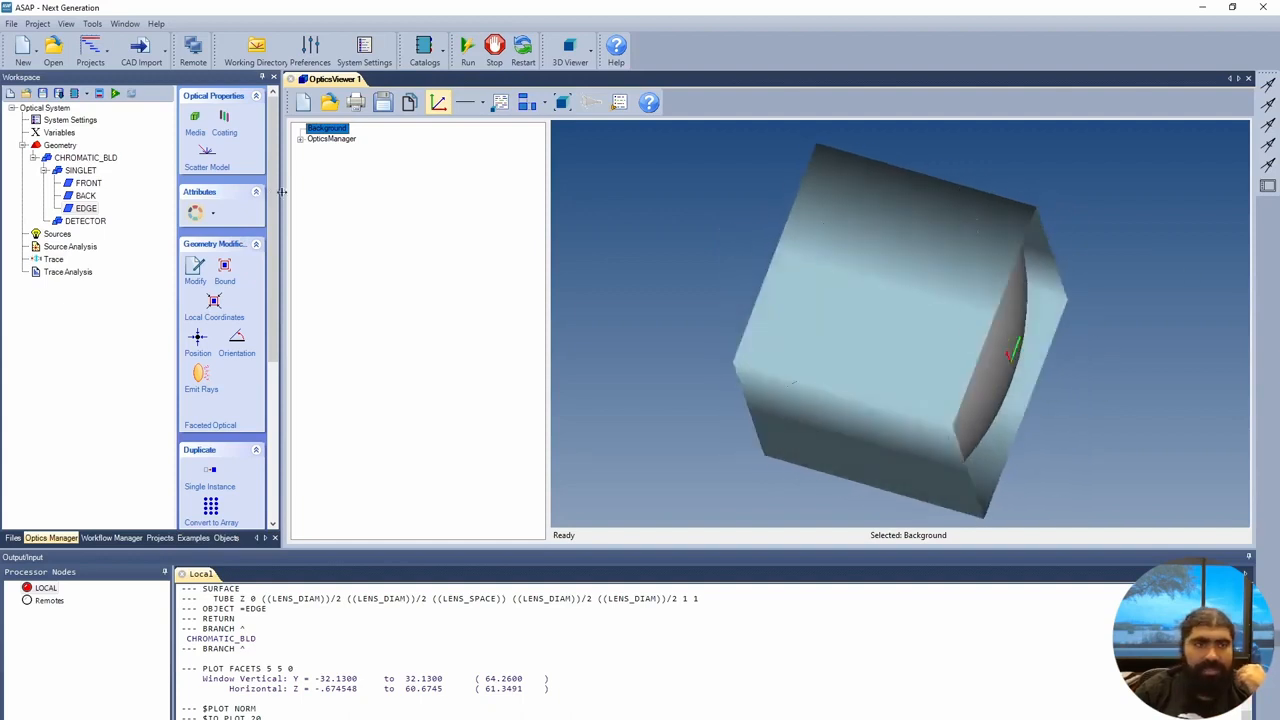
Start a Bound modifier on EDGE with bounding side + for FRONT and - for BACK.
click(225, 272)
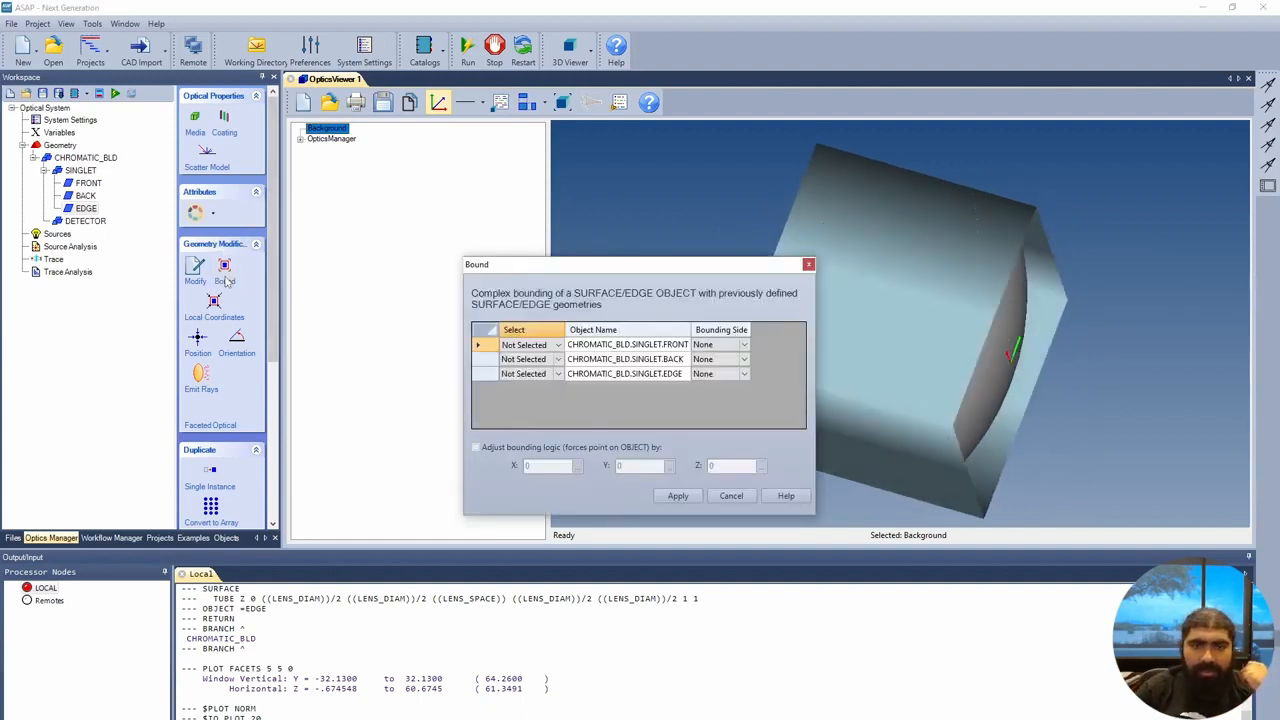
click(745, 345)
click(745, 359)
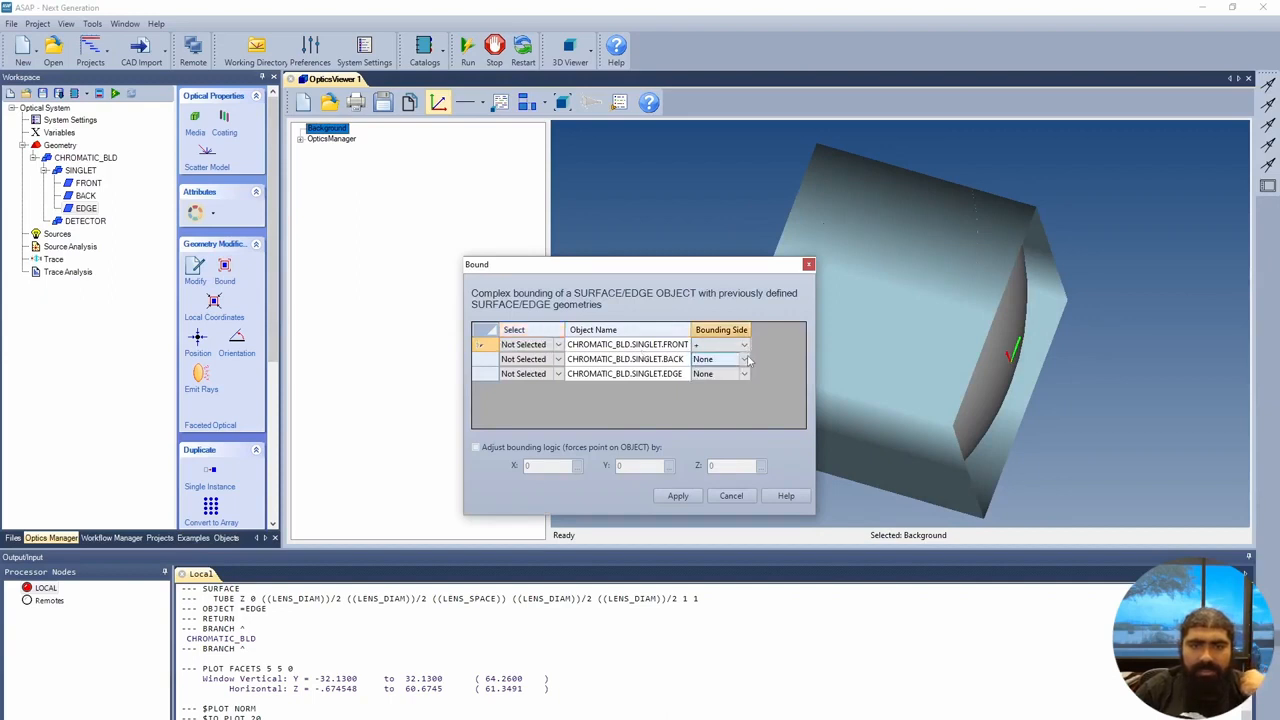
click(745, 359)
click(745, 359)
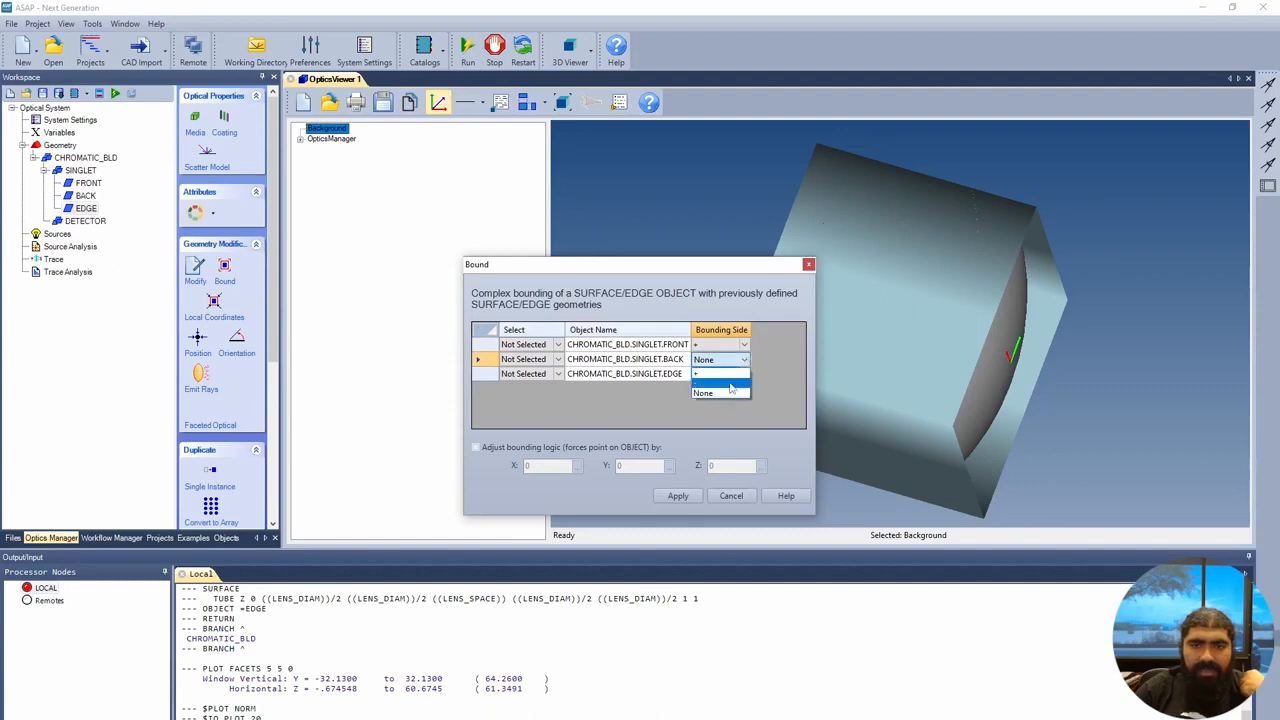
click(731, 384)
Select FRONT and BACK with AND logic as EDGE's bounding surfaces, apply the bounds and inspect the trimmed lens.
click(558, 344)
click(558, 344)
click(556, 359)
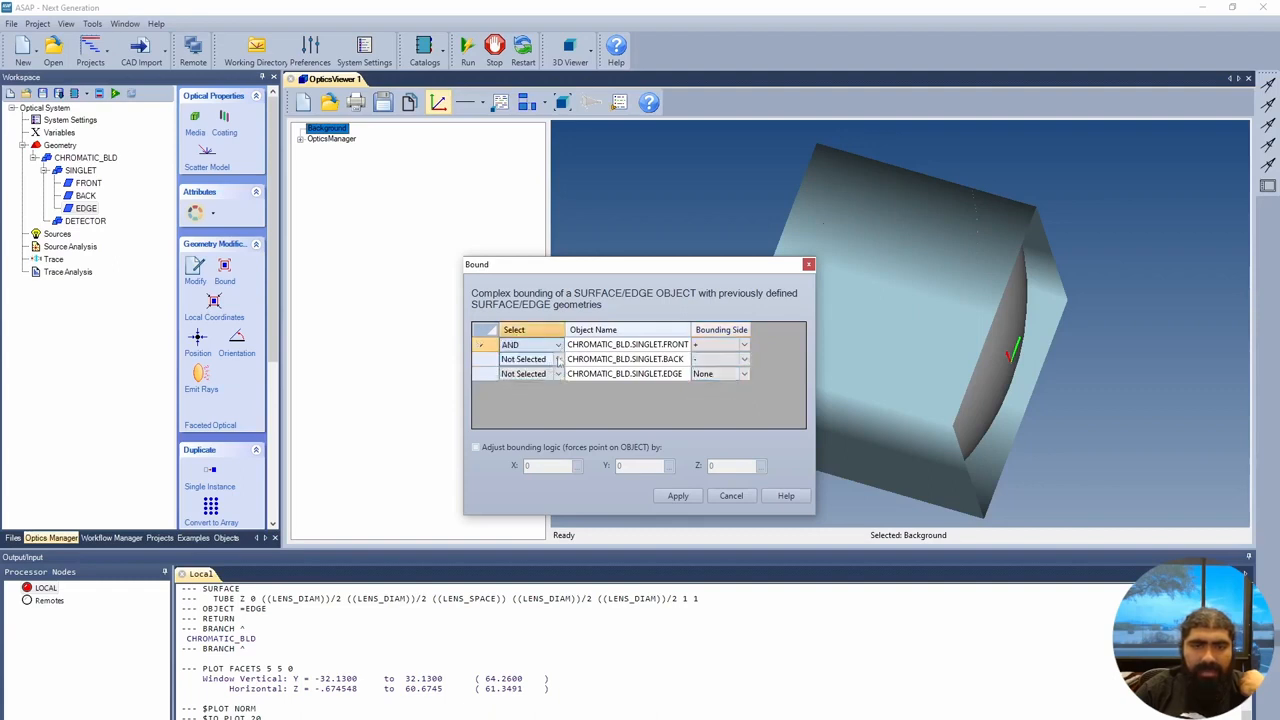
click(558, 359)
click(520, 373)
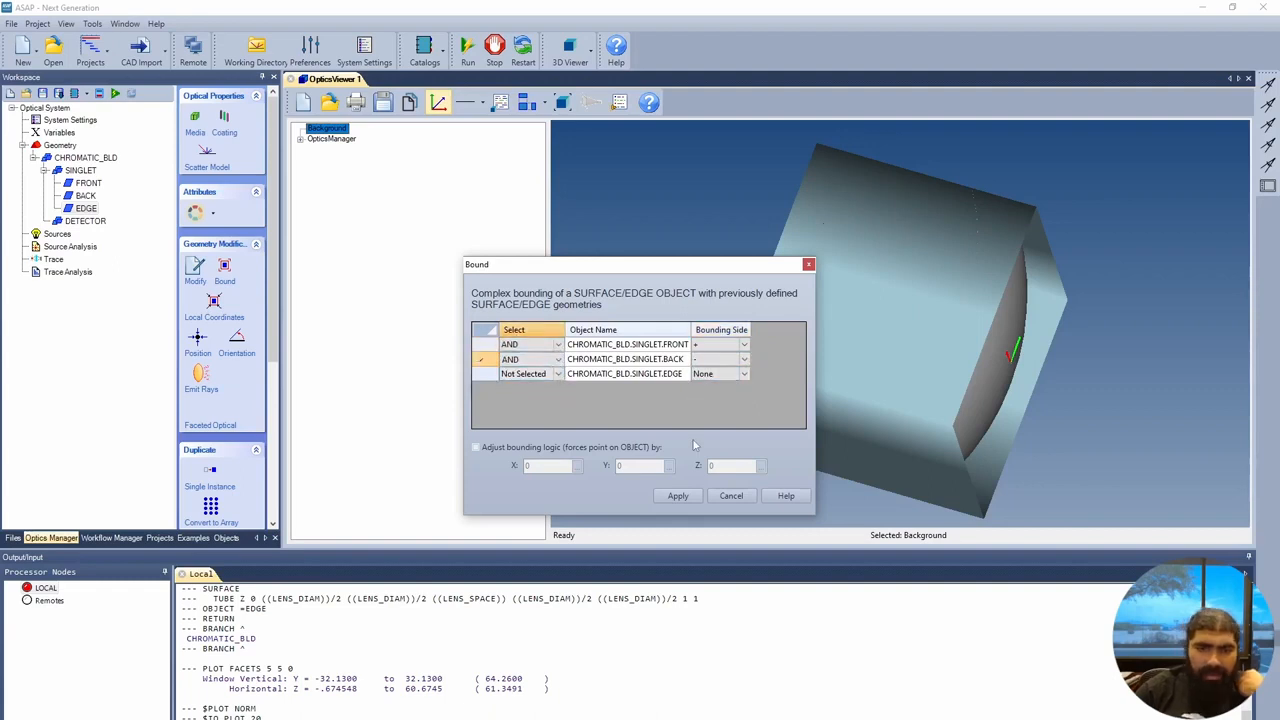
click(678, 496)
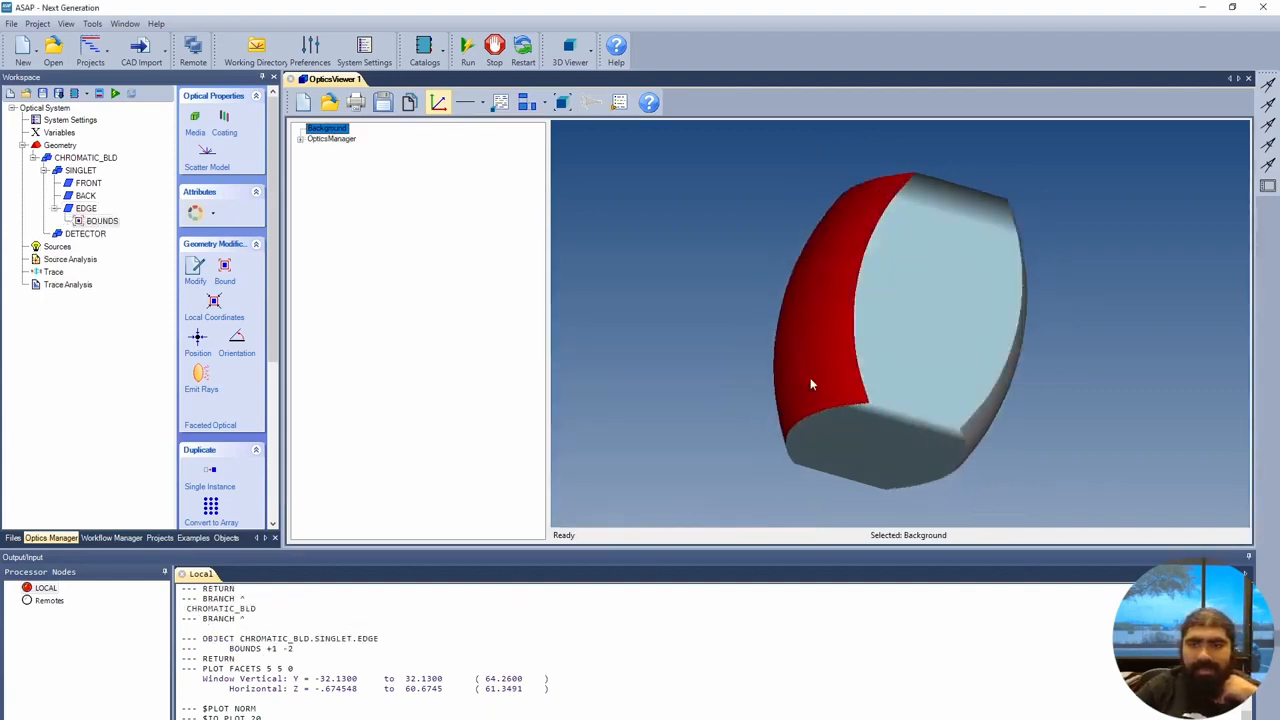
drag(810, 383, 801, 428)
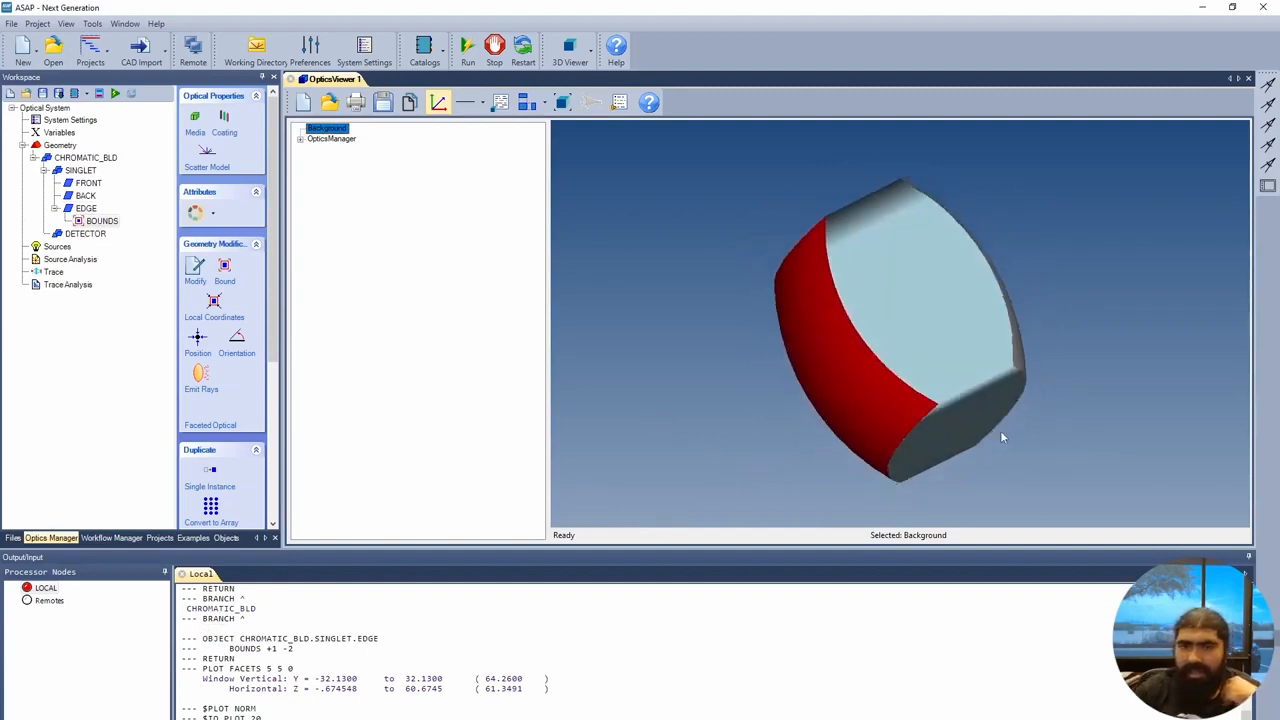
drag(1000, 430, 952, 419)
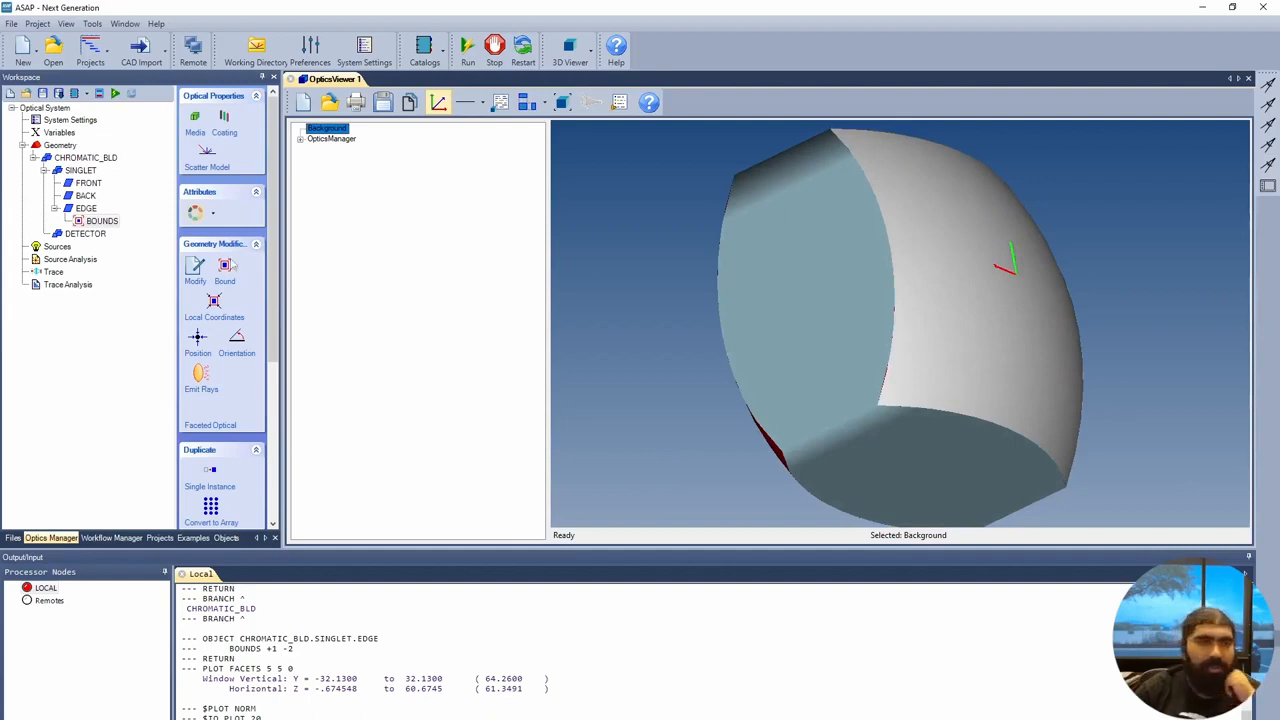
Assign media to SINGLET, keeping AIR as medium 1 and choosing Fused_Silica from the media catalog as medium 2.
drag(785, 397, 814, 372)
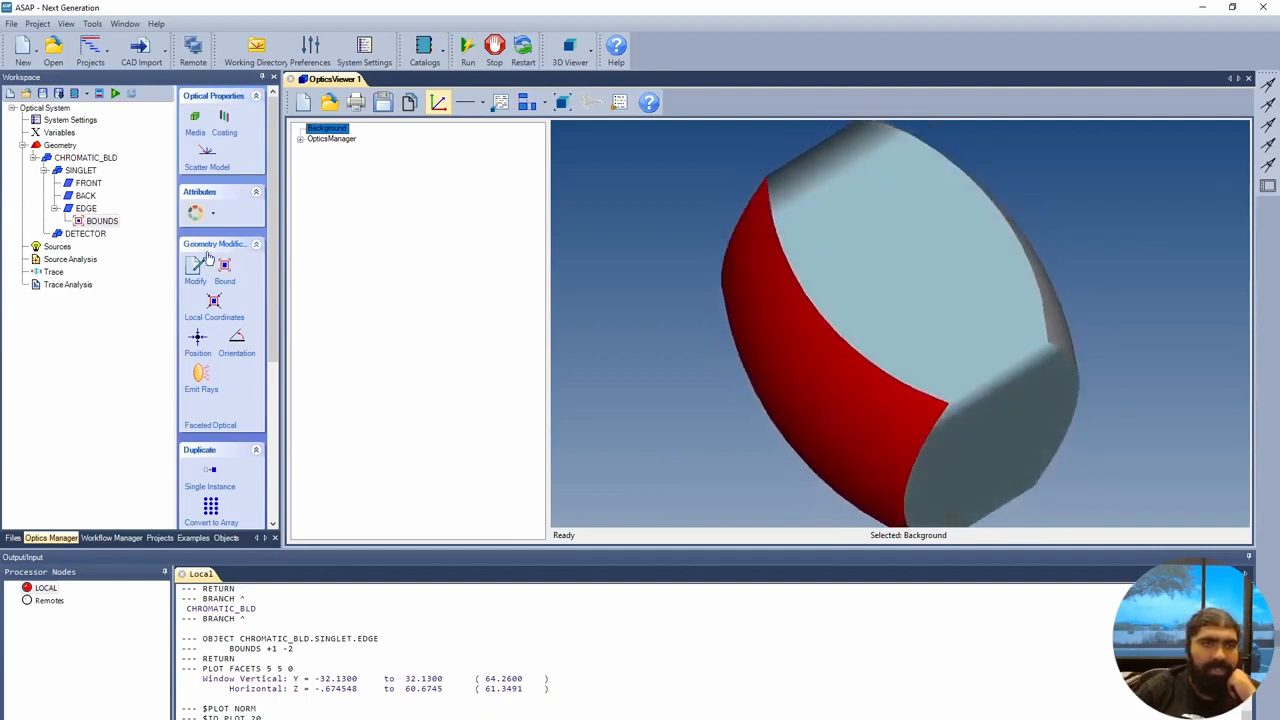
click(82, 170)
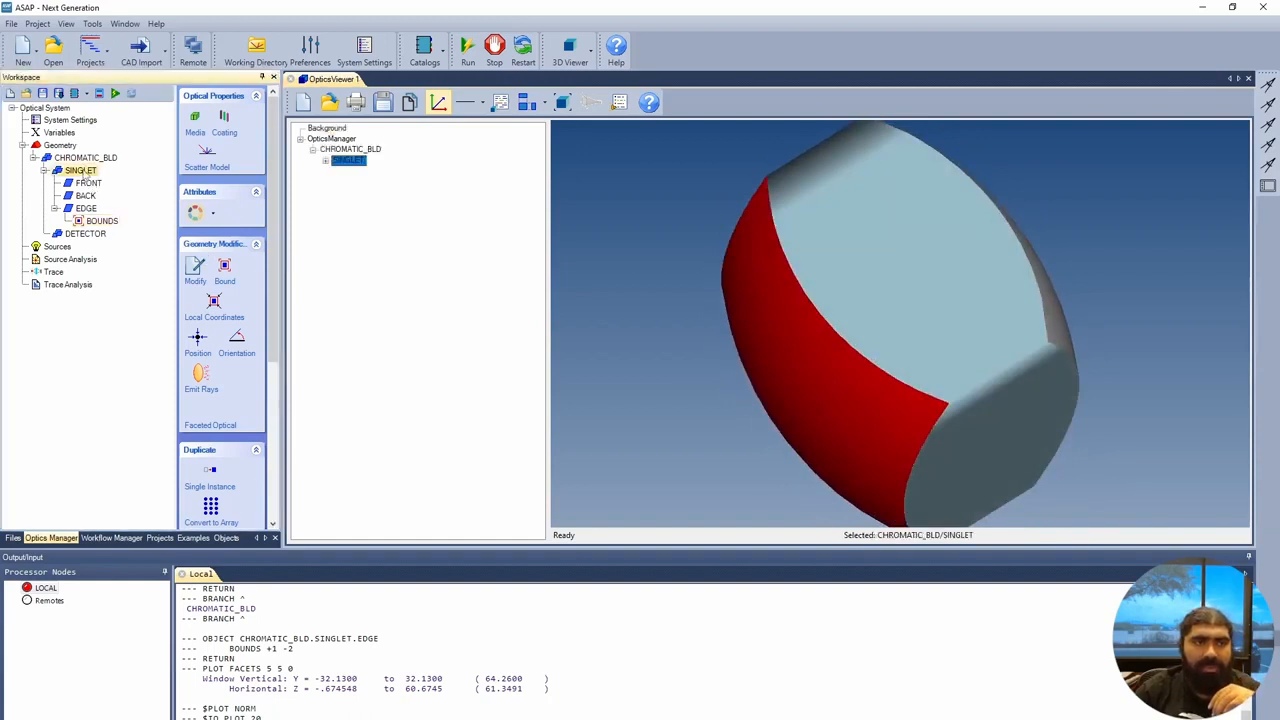
click(195, 122)
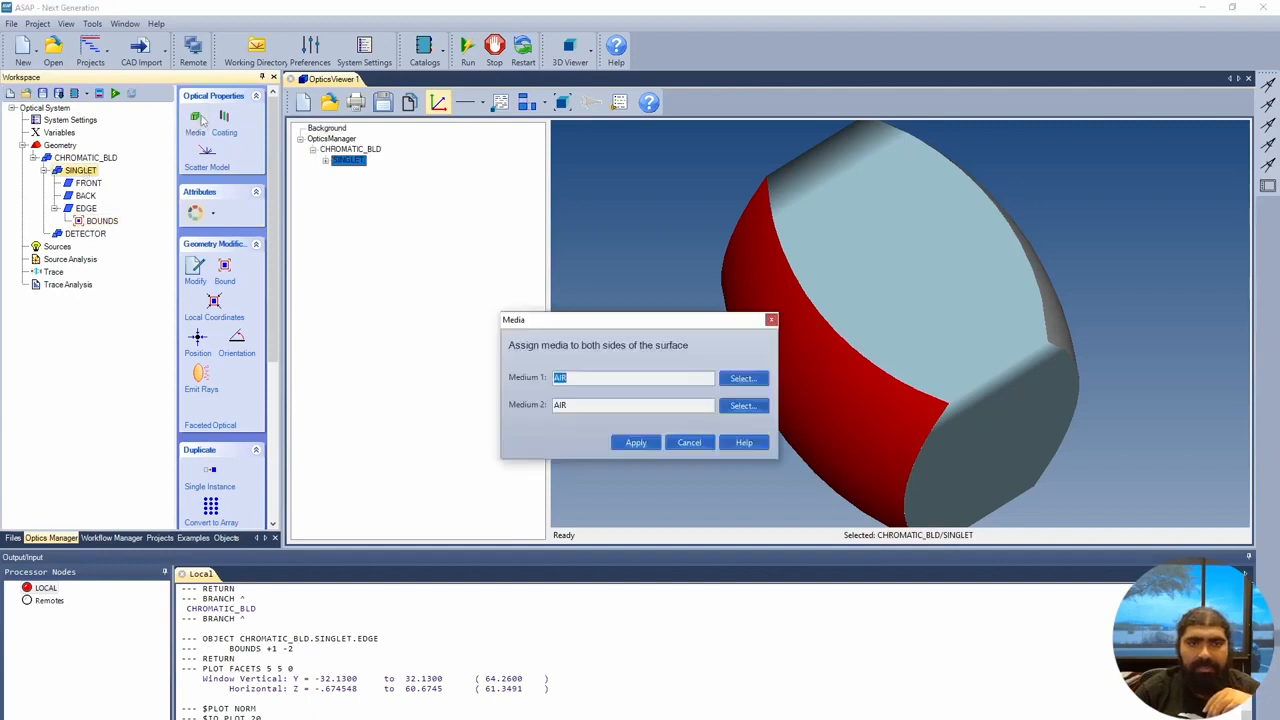
click(745, 406)
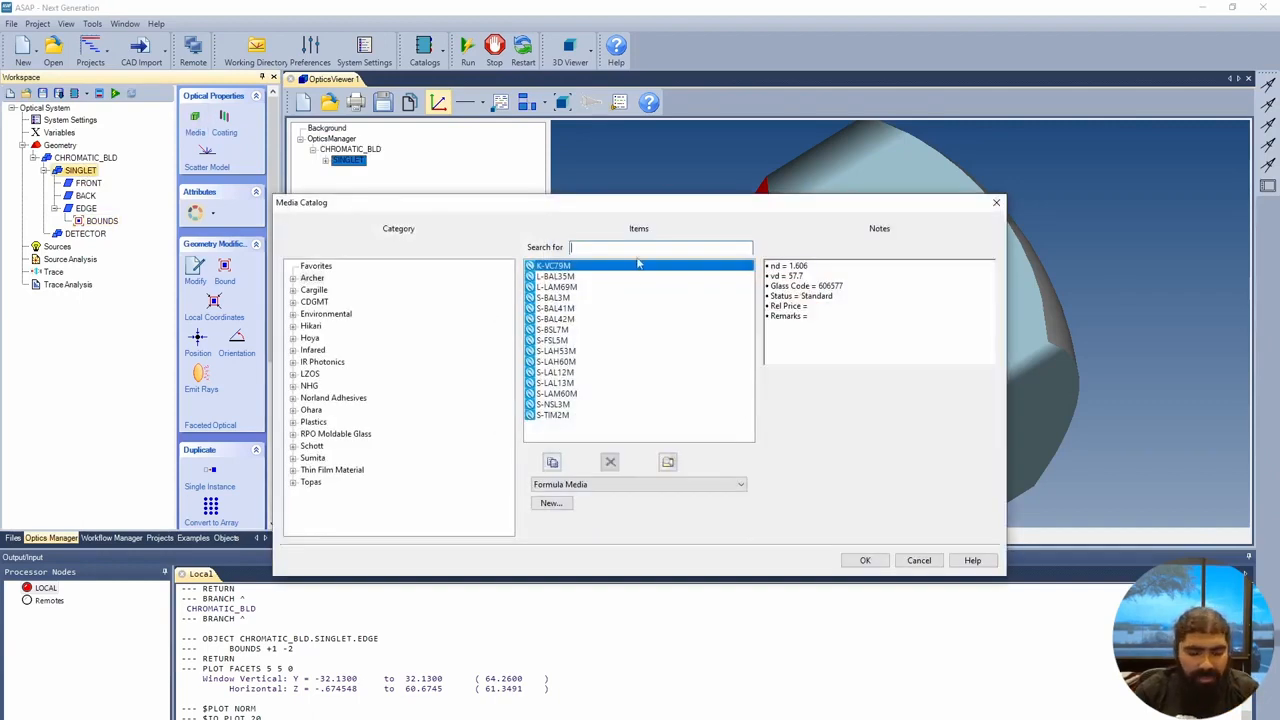
text(FUSE)
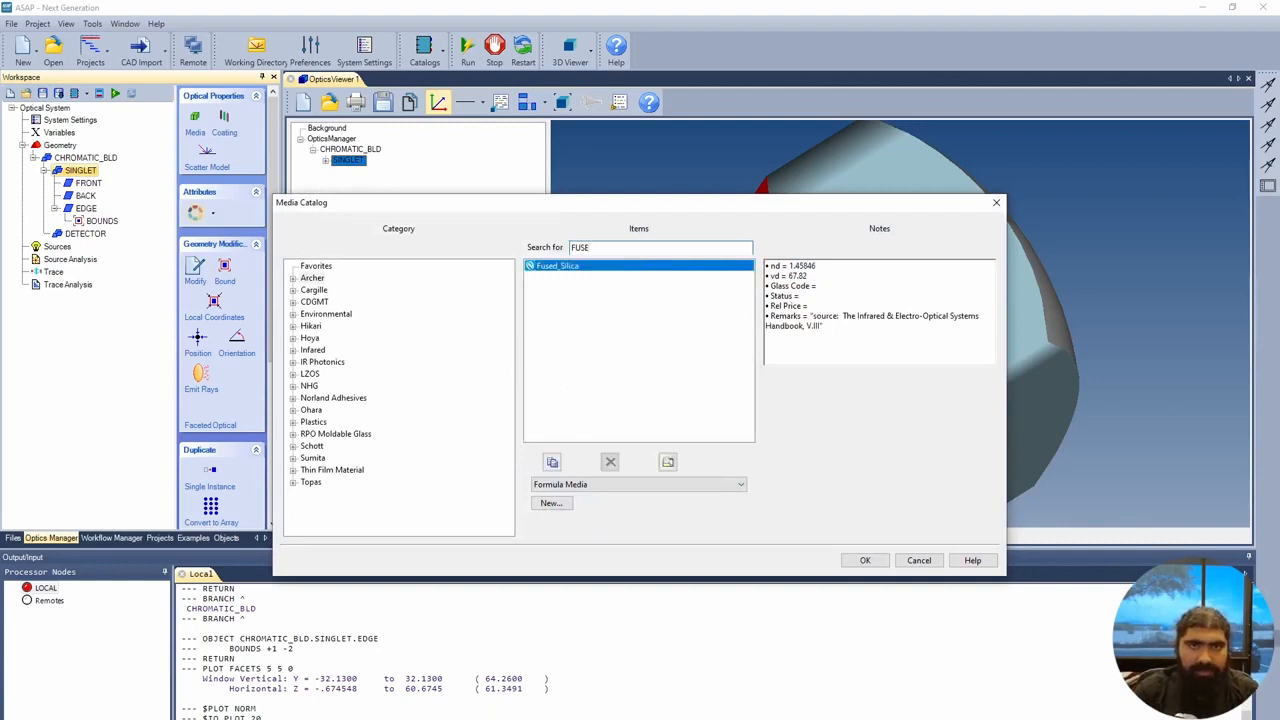
double_click(560, 268)
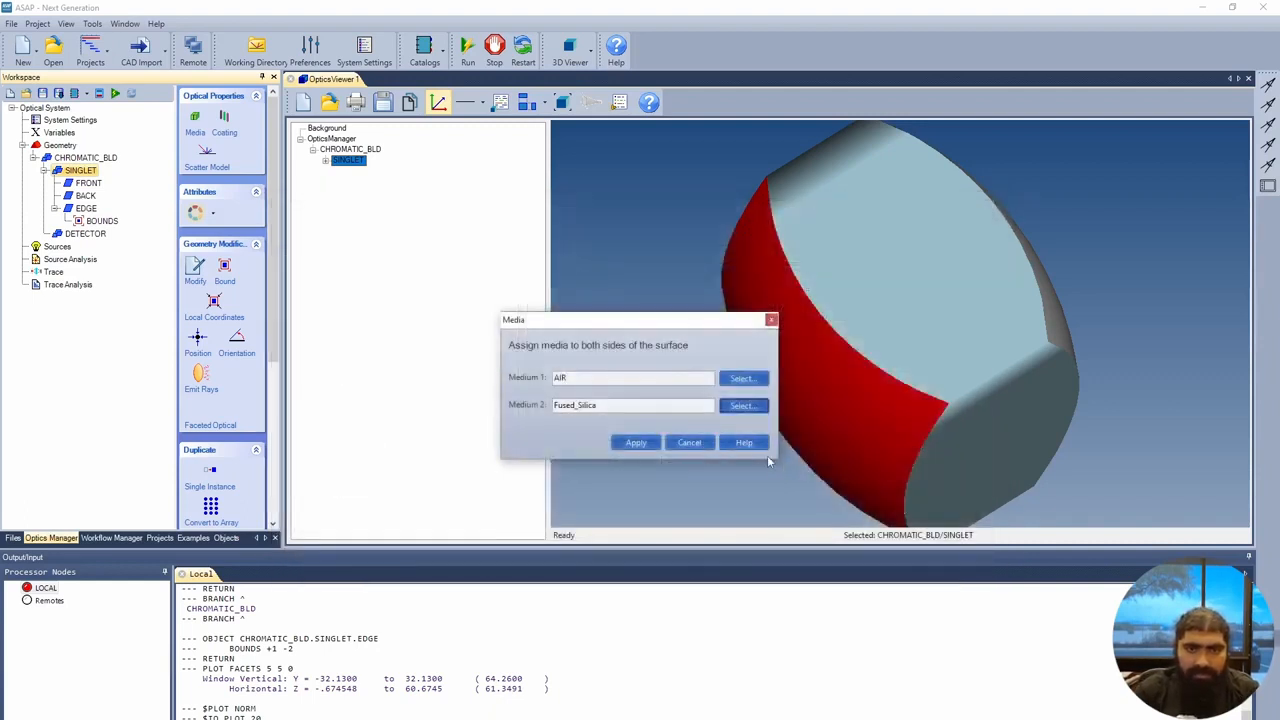
click(637, 442)
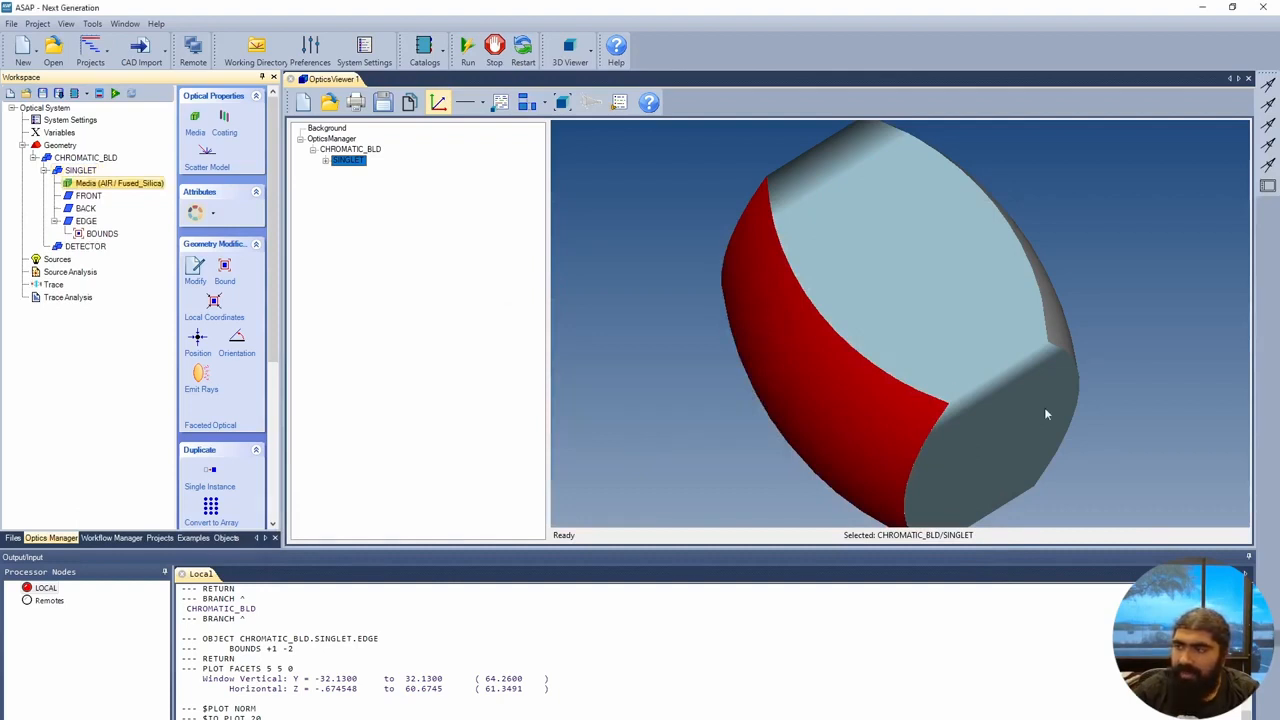
Assign the BARE coating to SINGLET.
click(90, 170)
click(224, 124)
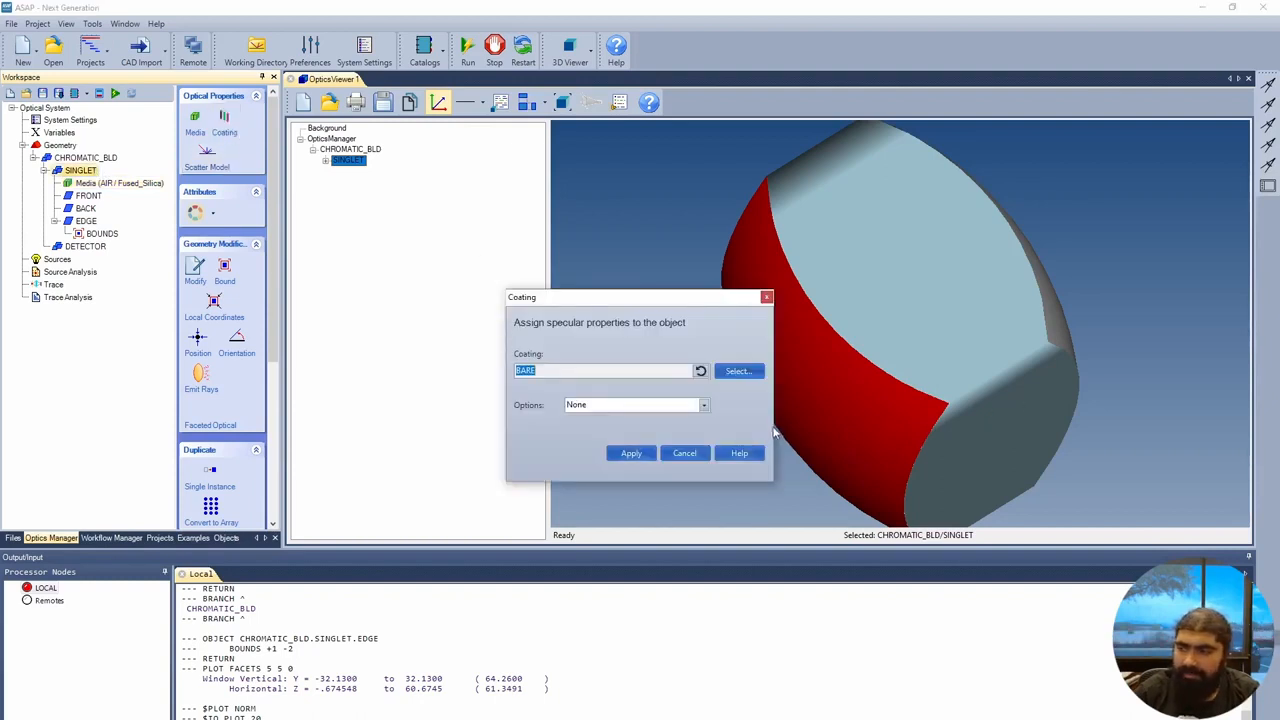
click(704, 405)
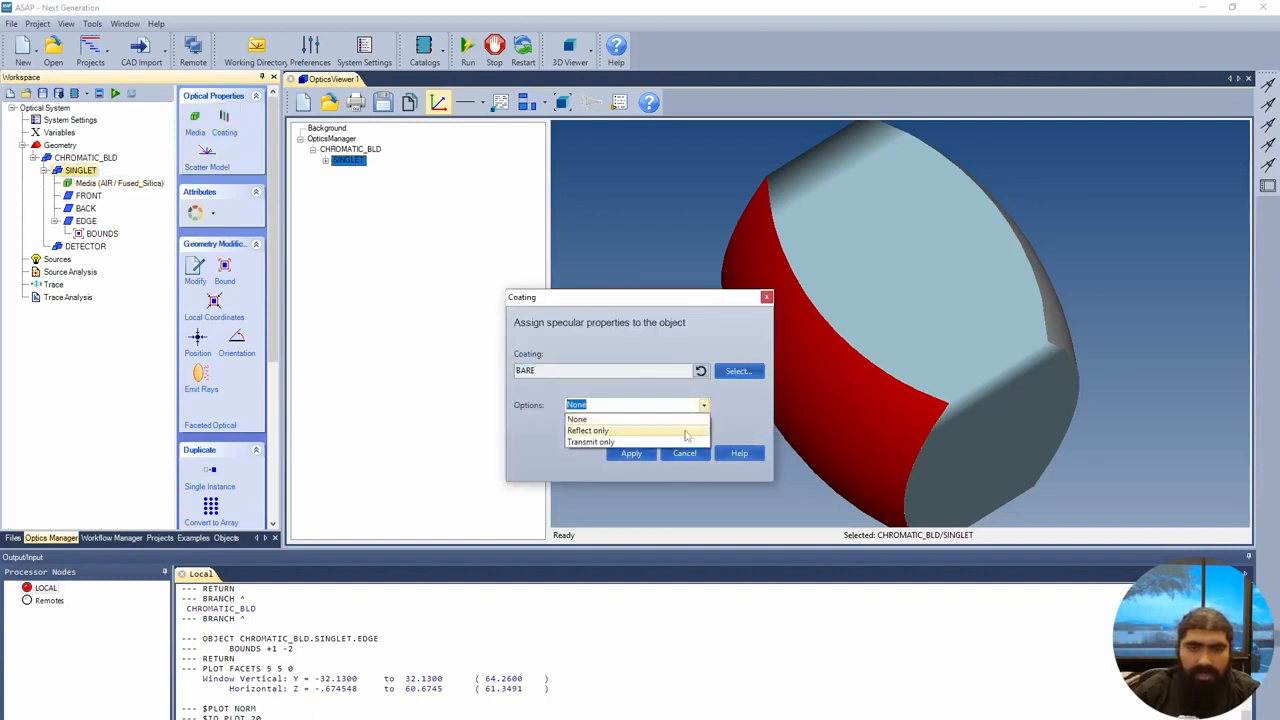
click(640, 429)
click(632, 454)
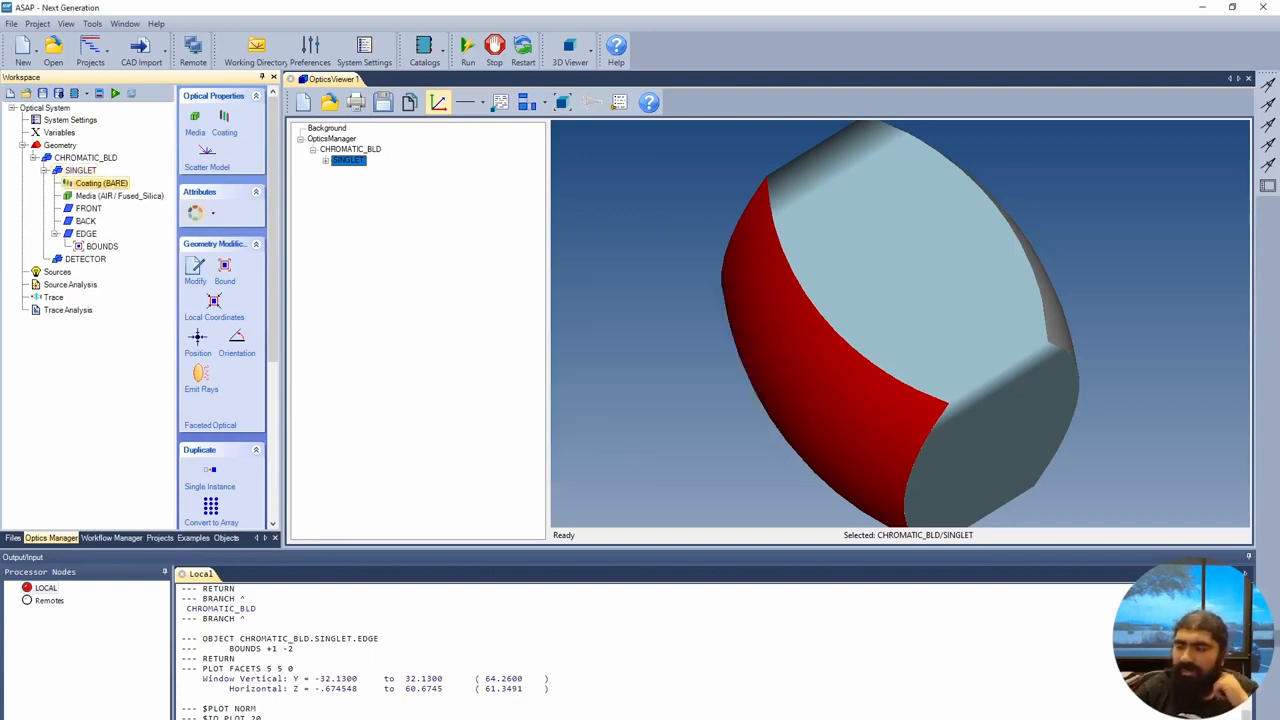
Insert a plane under DETECTOR, orthogonal to the Z axis, with its location set to the variable (DET_POS).
click(45, 171)
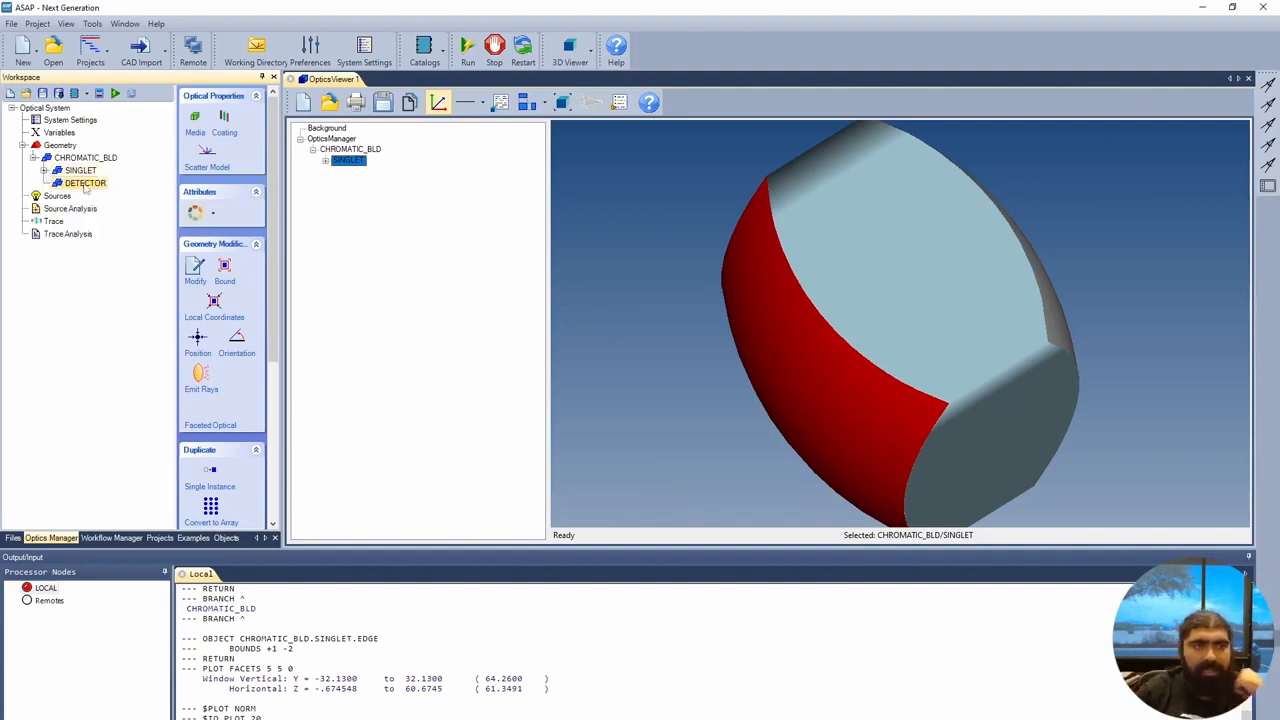
right_click(87, 187)
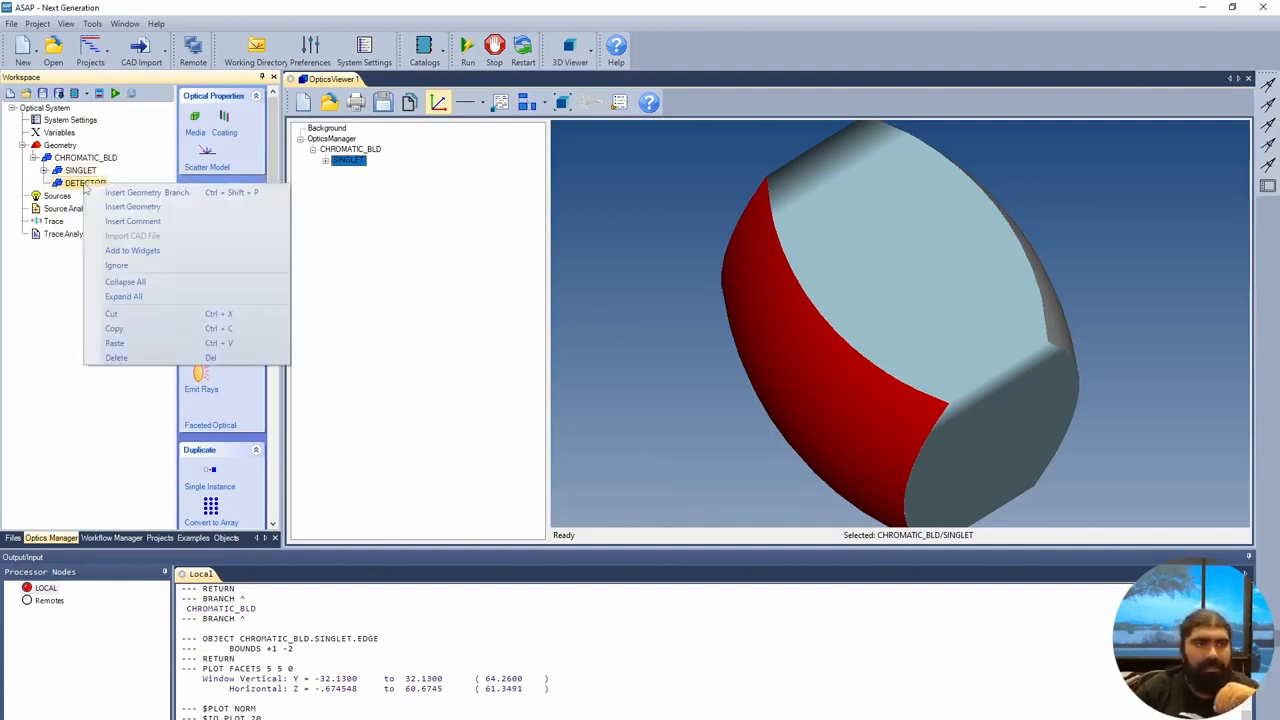
click(145, 211)
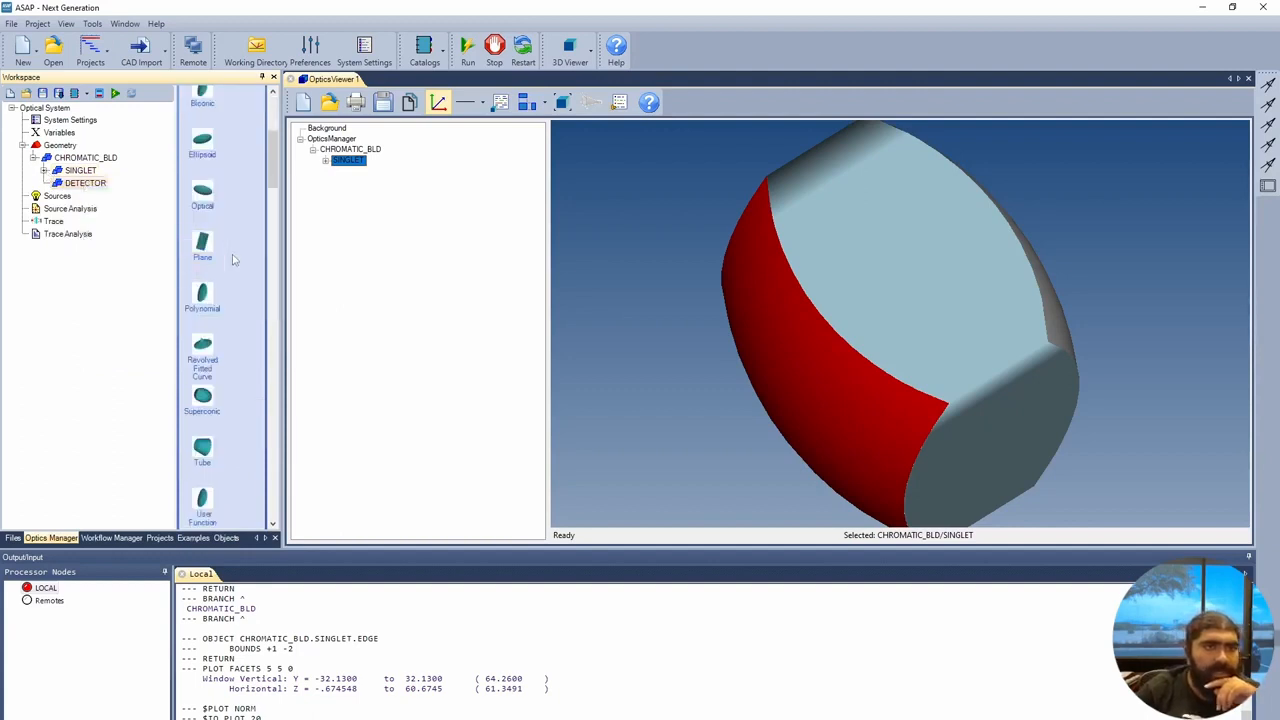
click(206, 246)
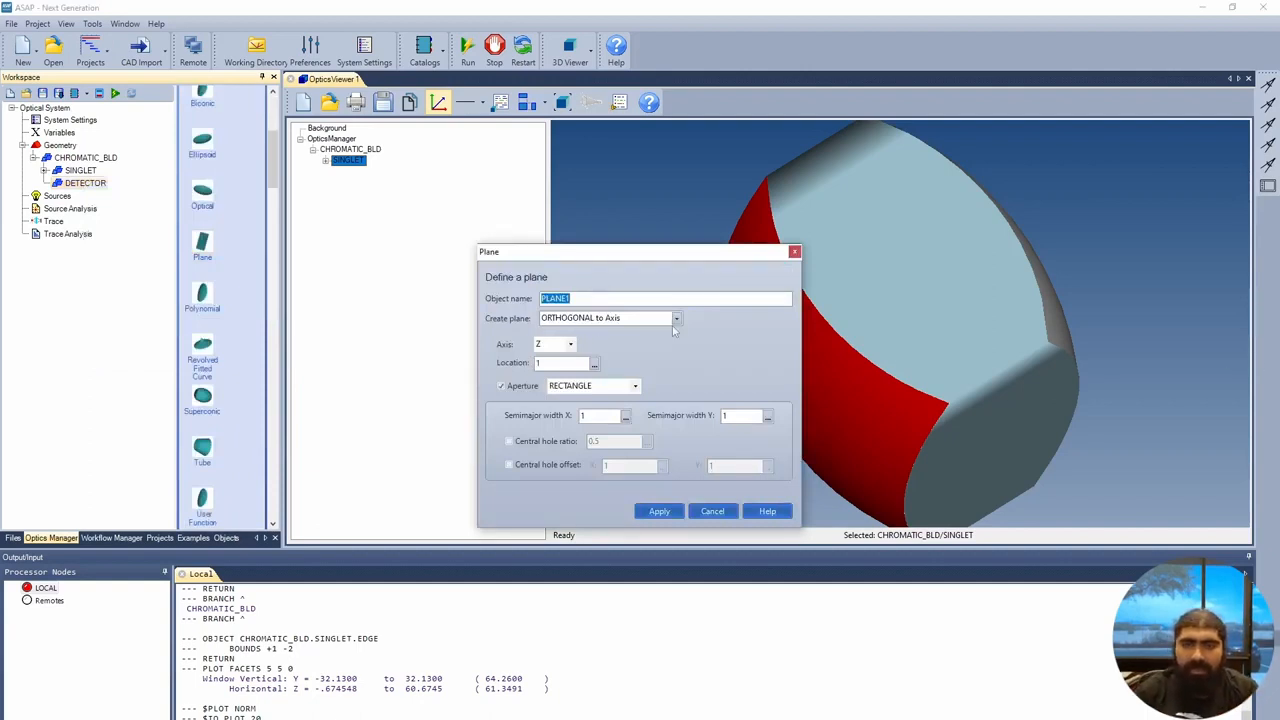
click(596, 367)
click(595, 365)
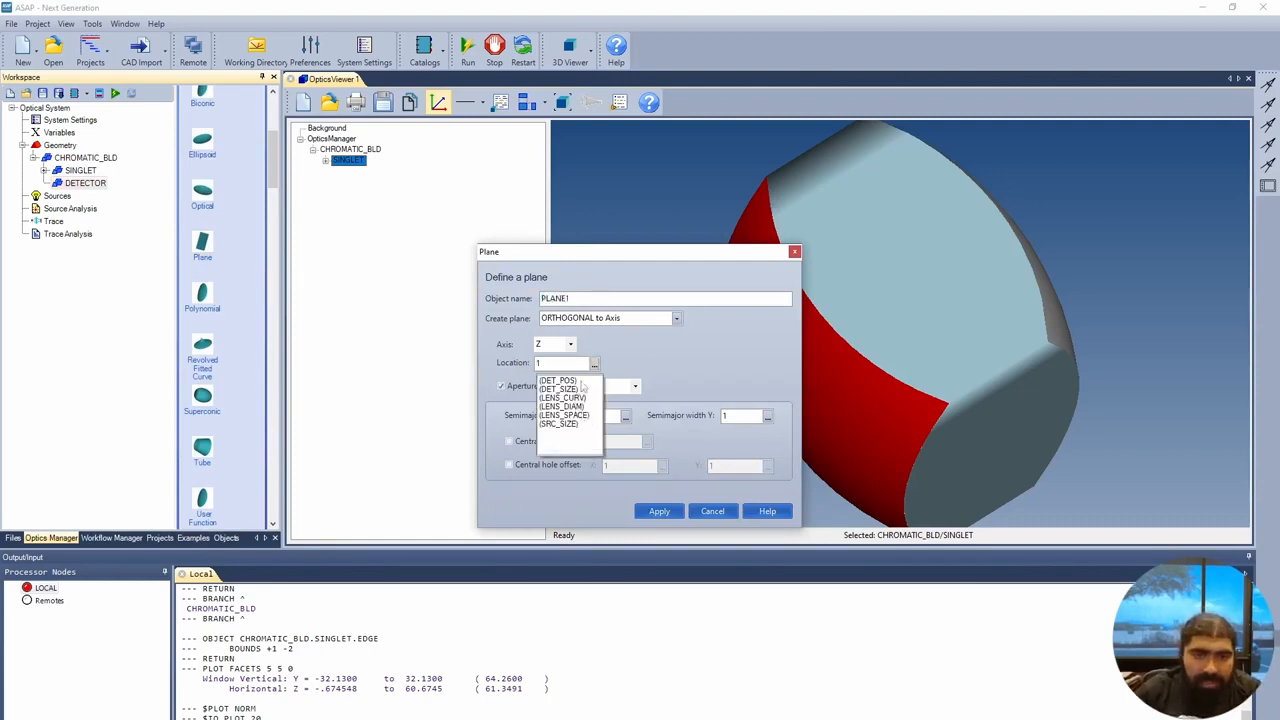
click(560, 381)
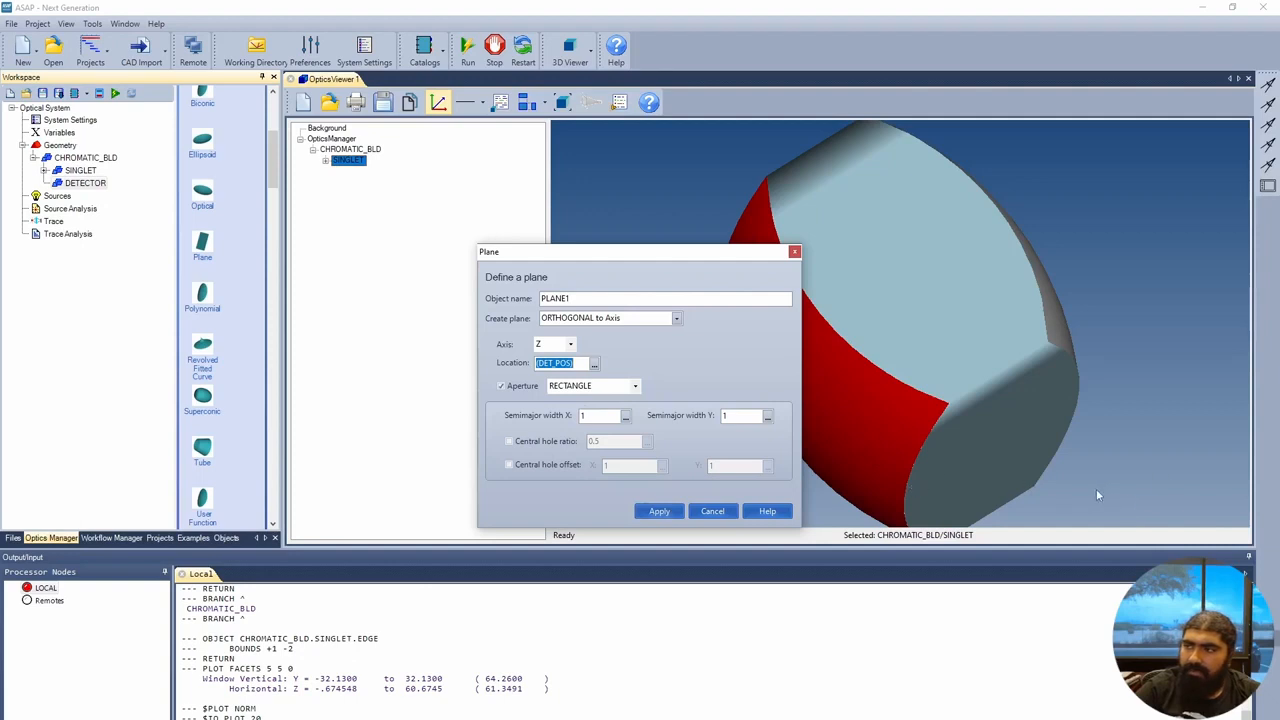
Set both semimajor widths of the detector plane to (DET_SIZE)/2, apply it and inspect the plane with the lens.
click(625, 416)
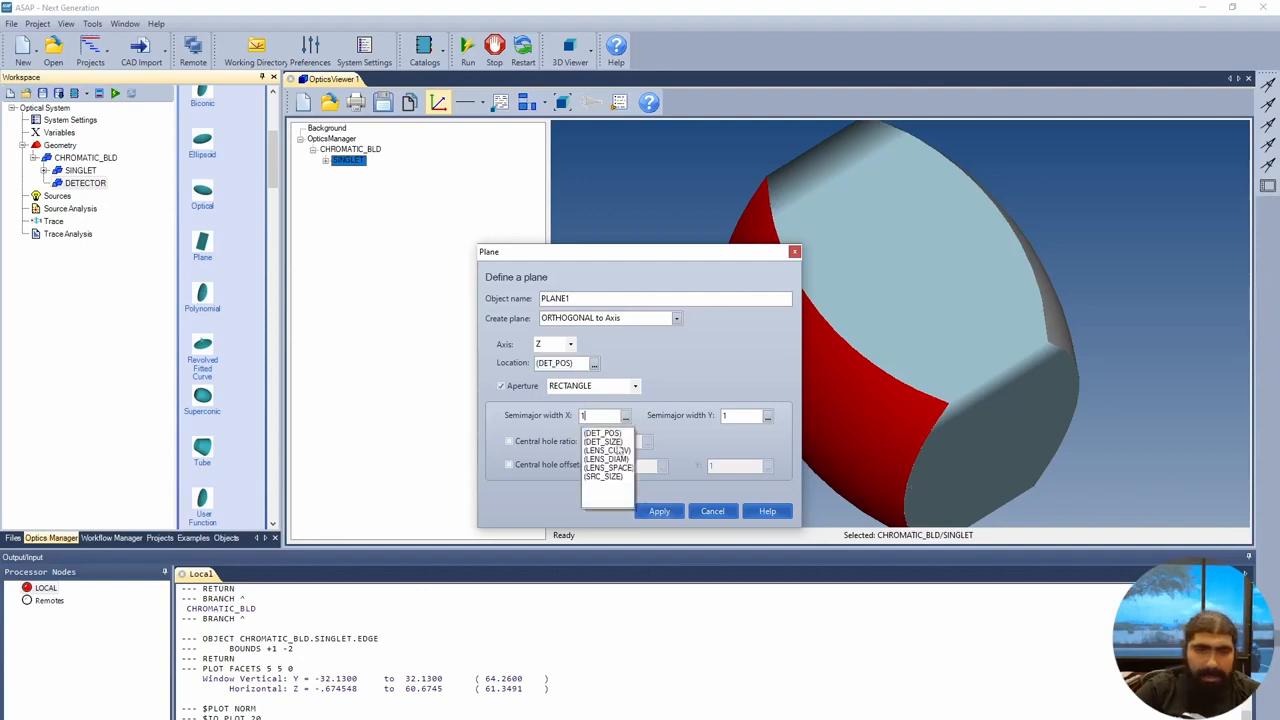
click(618, 442)
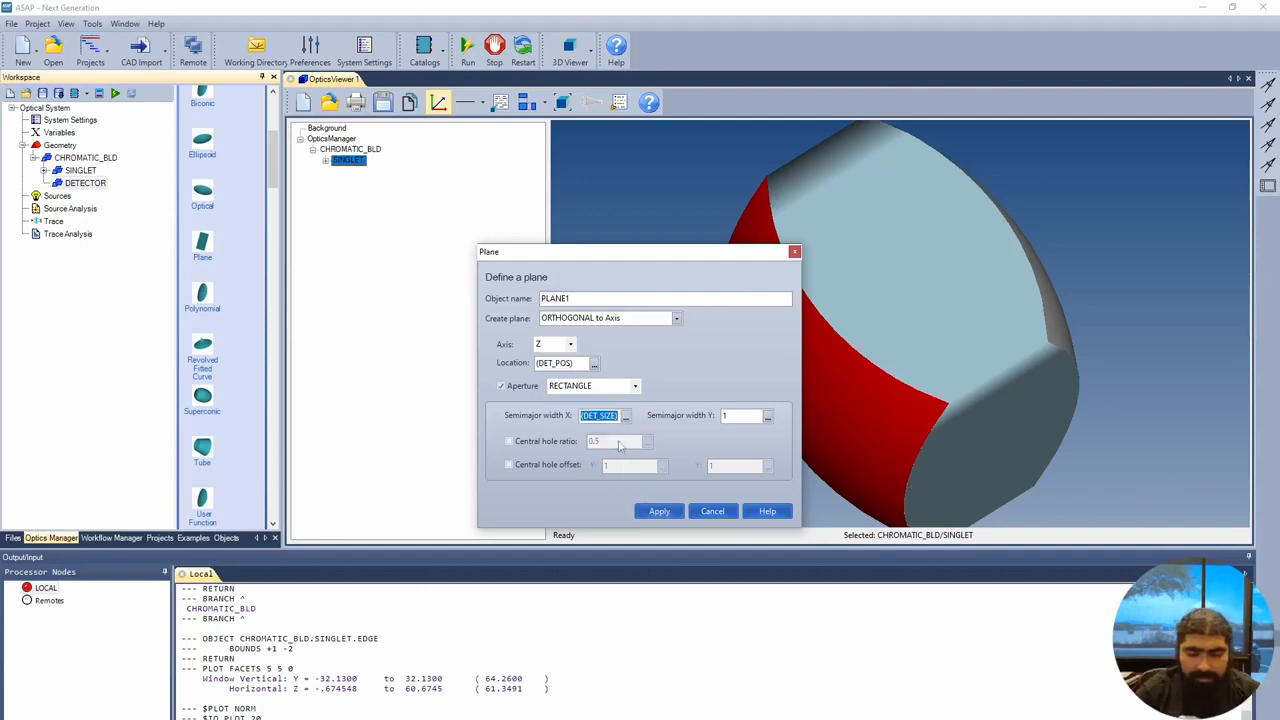
key(End)
text(/2)
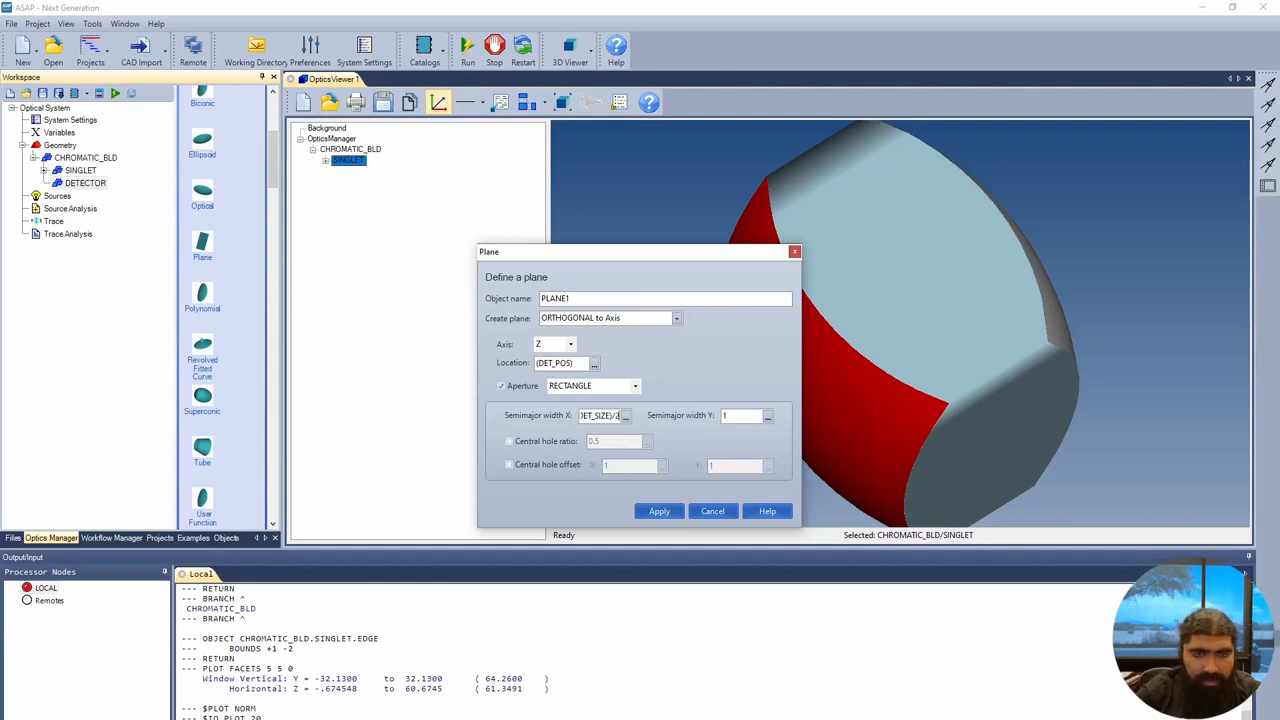
double_click(609, 415)
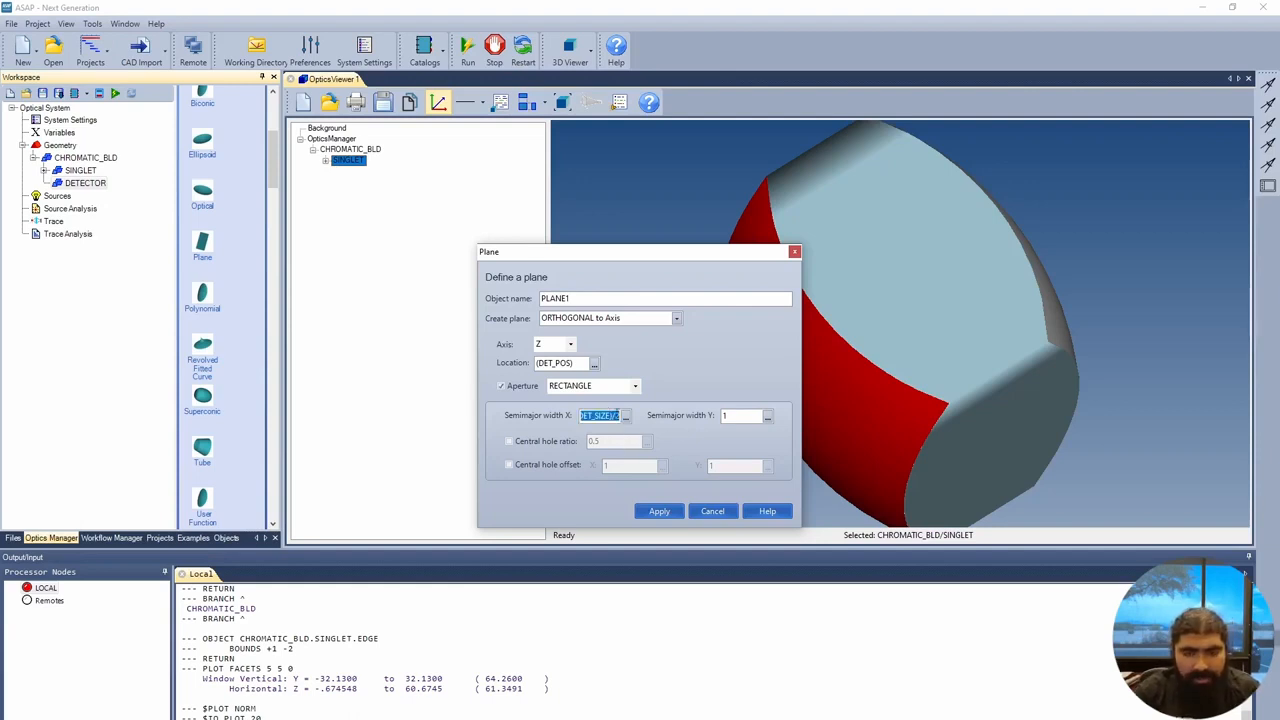
key(ctrl+c)
double_click(744, 415)
key(ctrl+v)
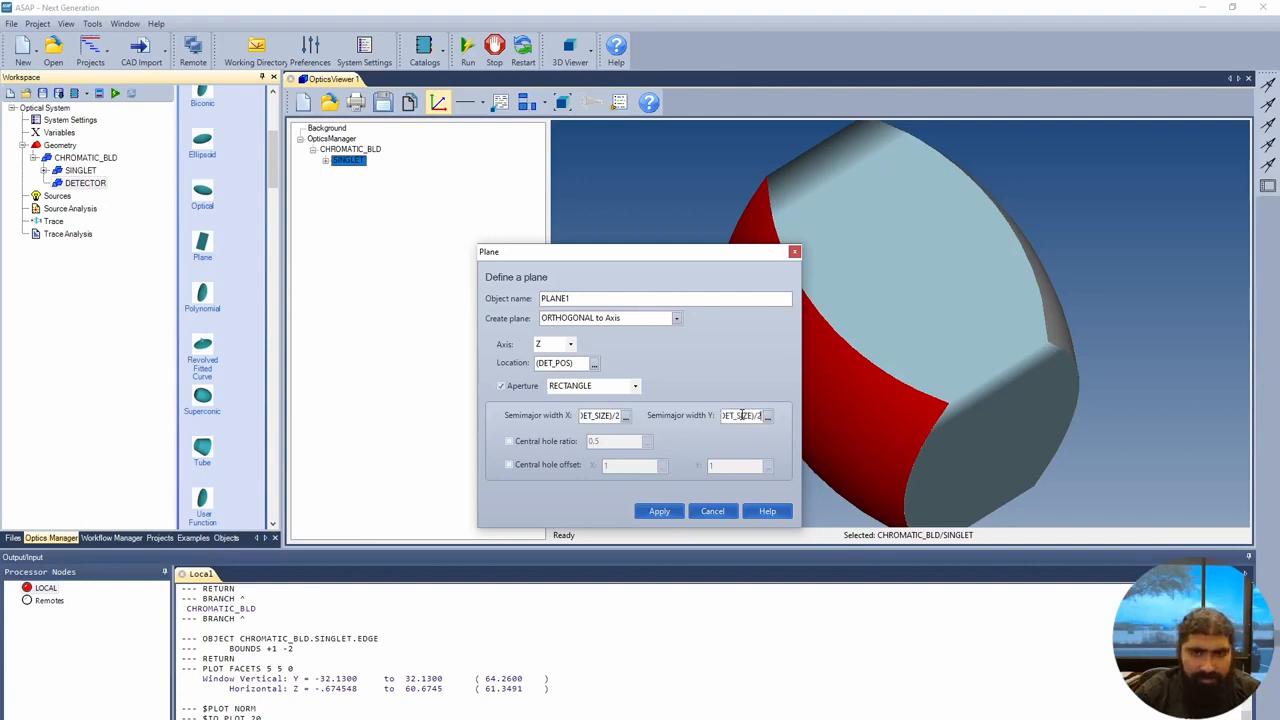
click(664, 512)
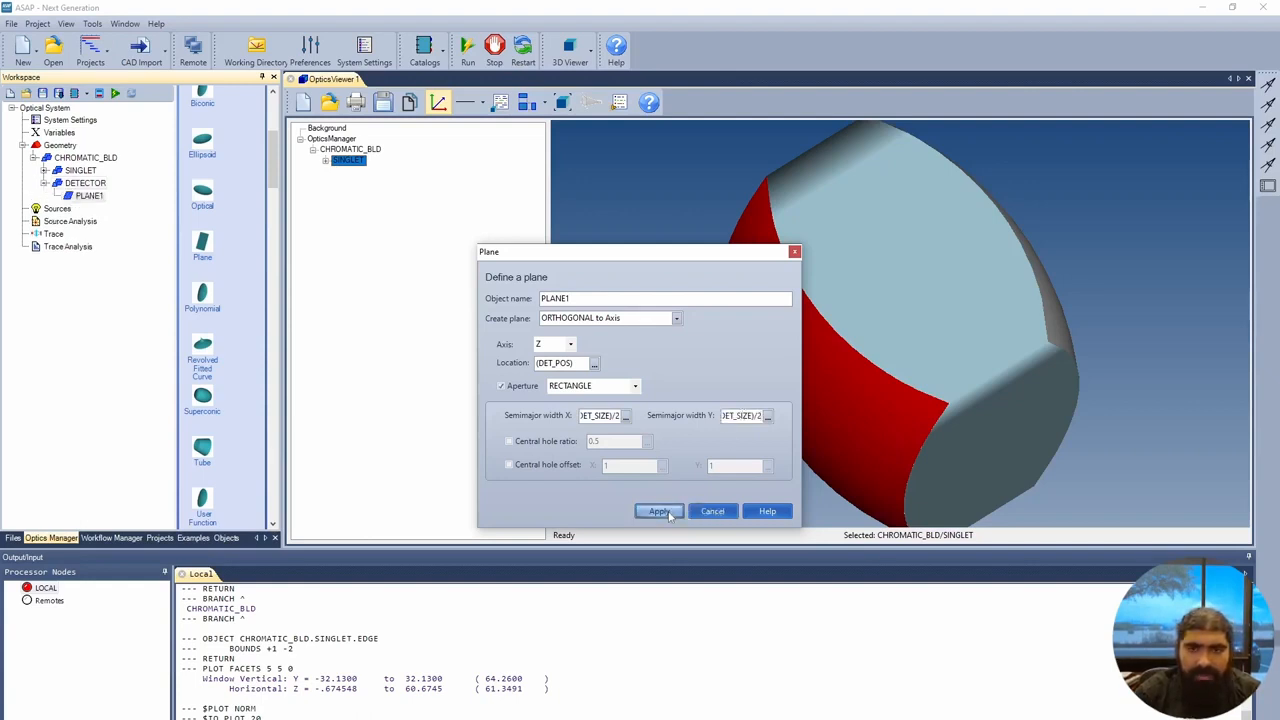
drag(957, 366, 910, 398)
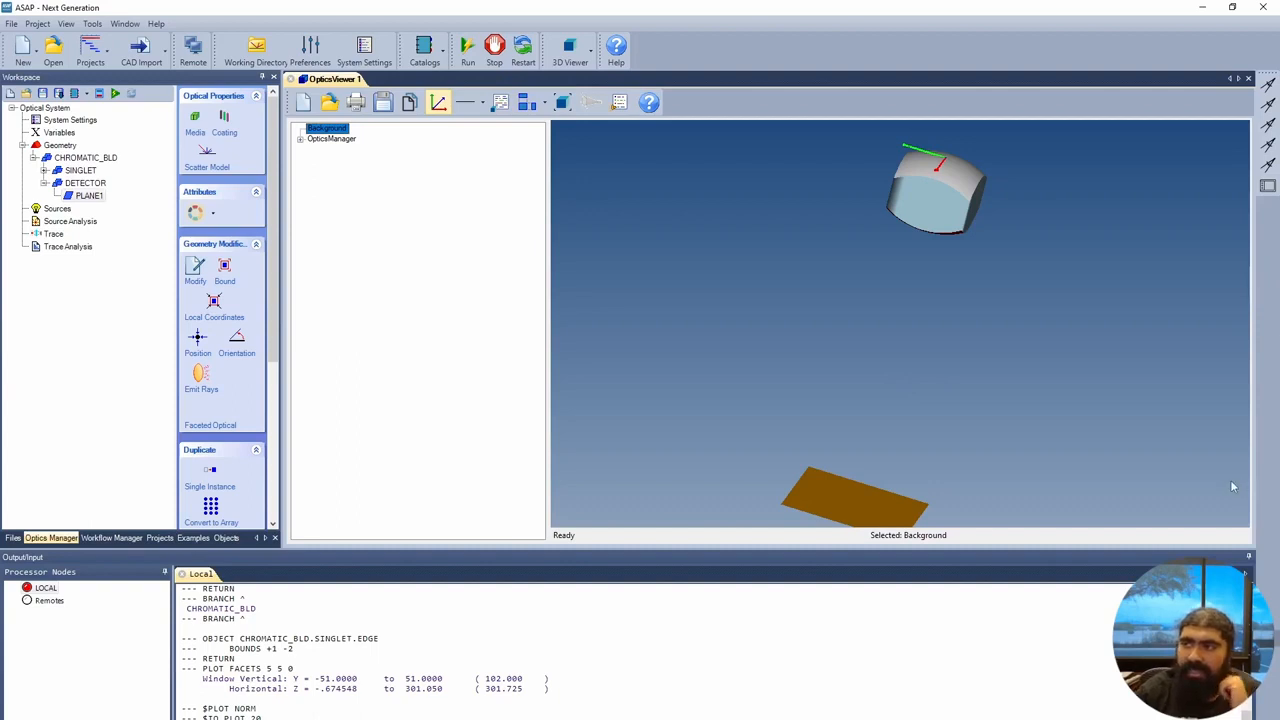
Start a rectangular grid source and set its row start to (SRC_SIZE)/2.
click(60, 209)
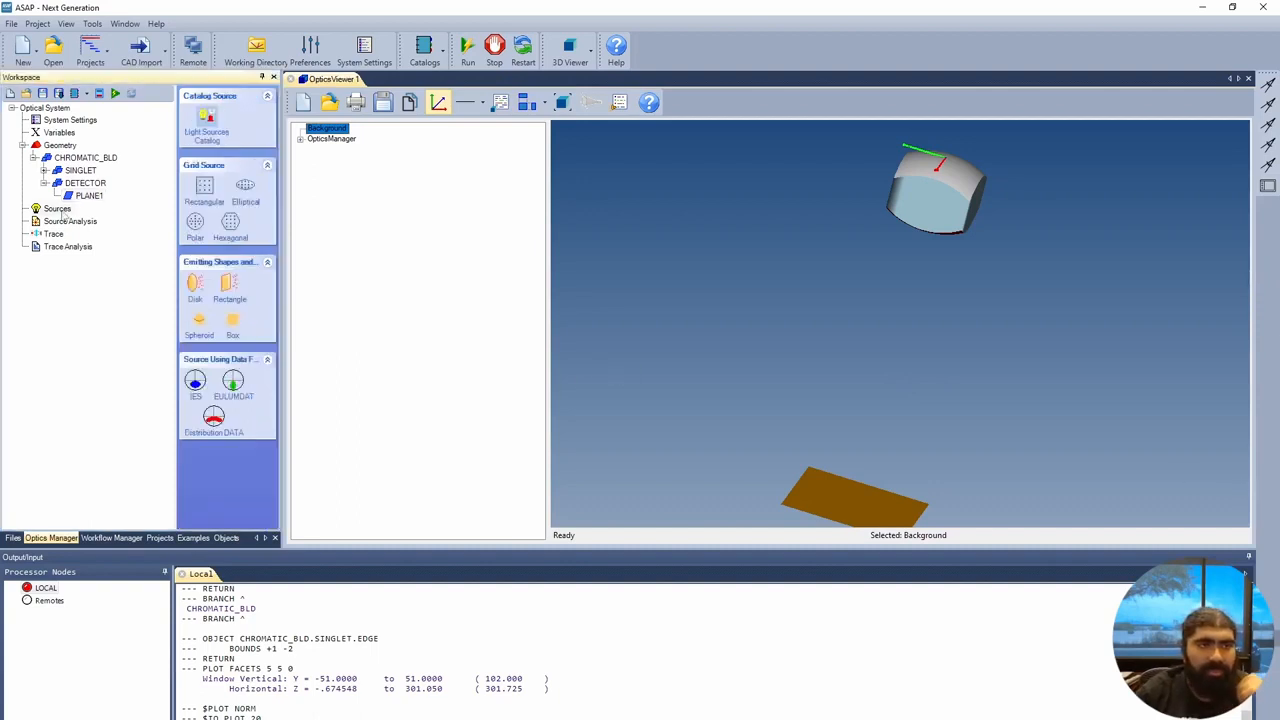
click(200, 195)
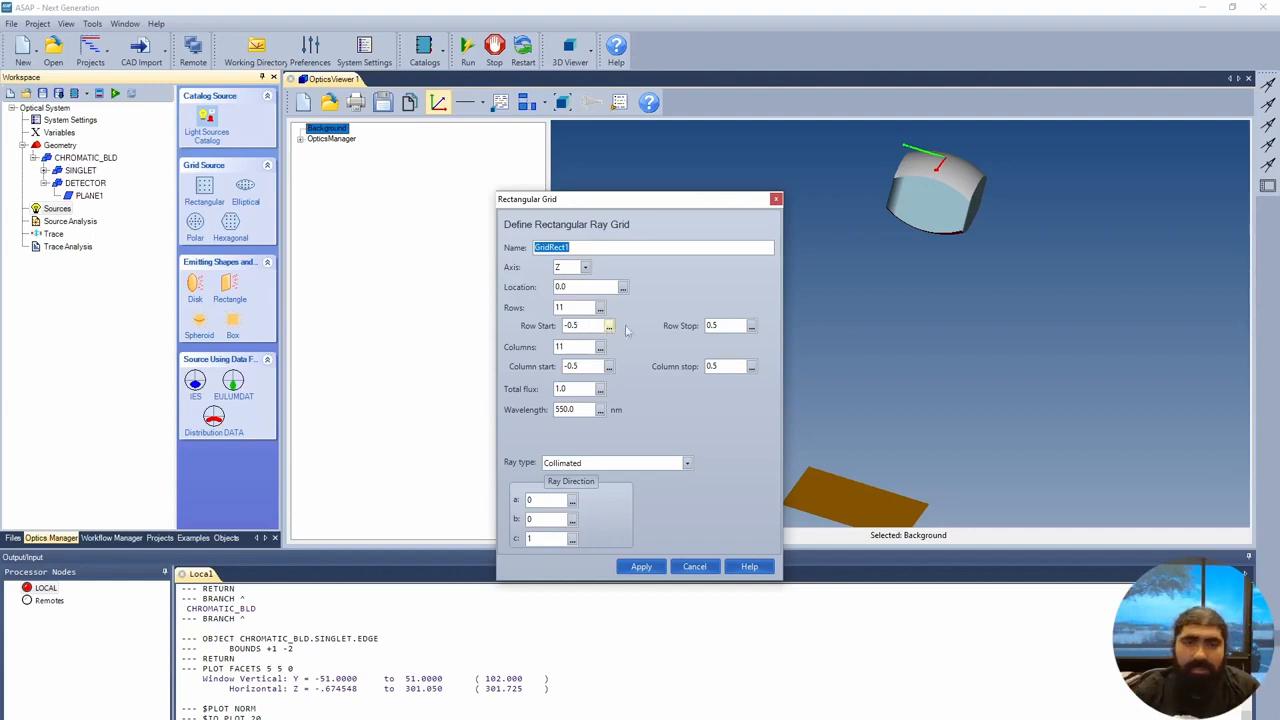
click(590, 326)
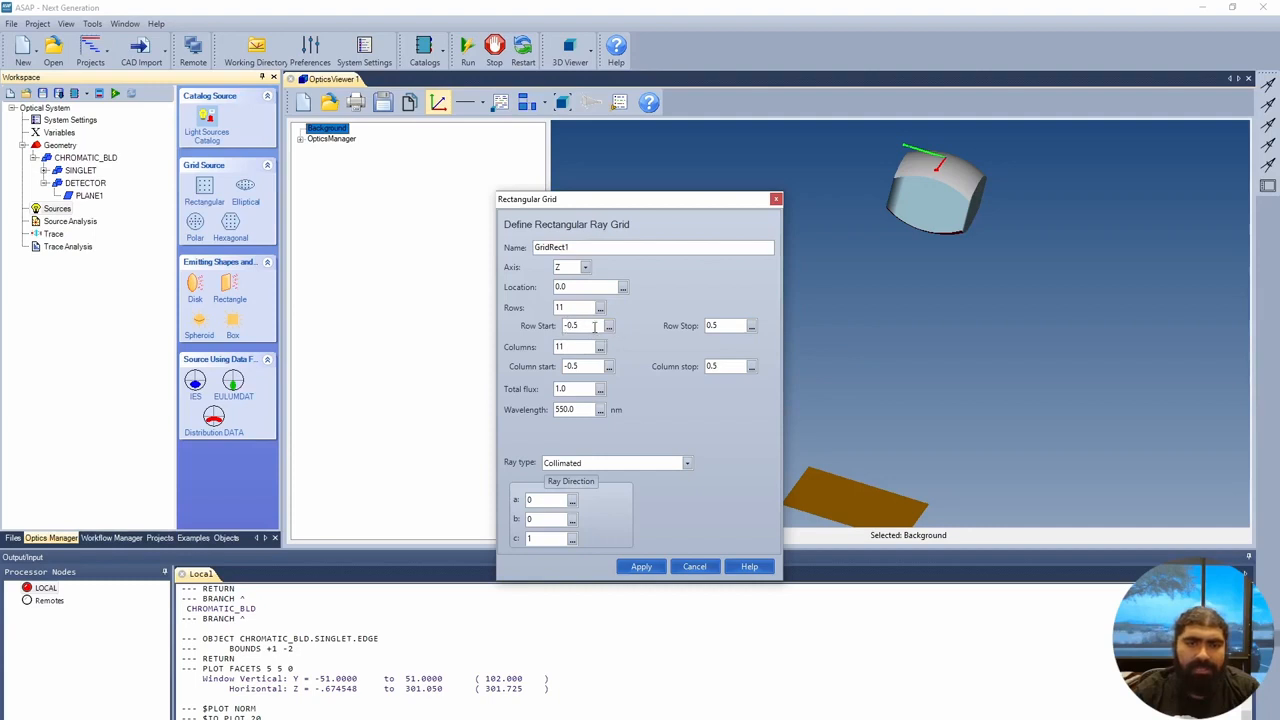
click(608, 327)
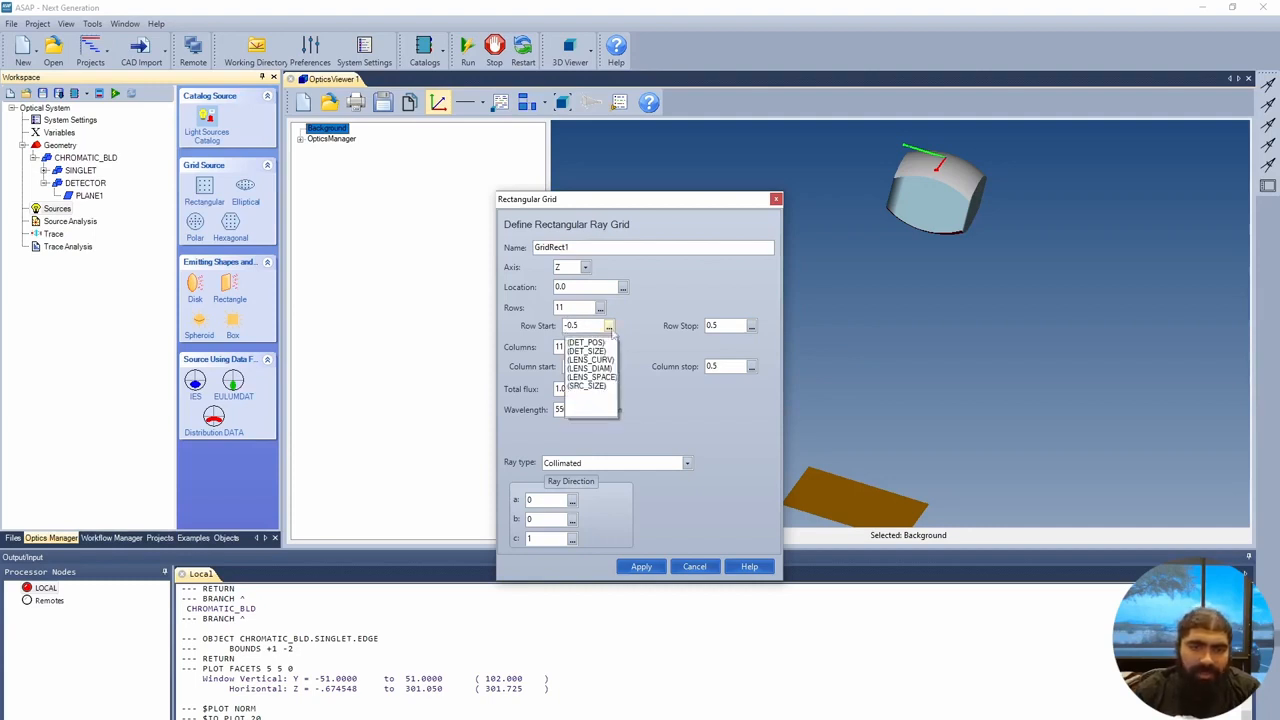
click(587, 385)
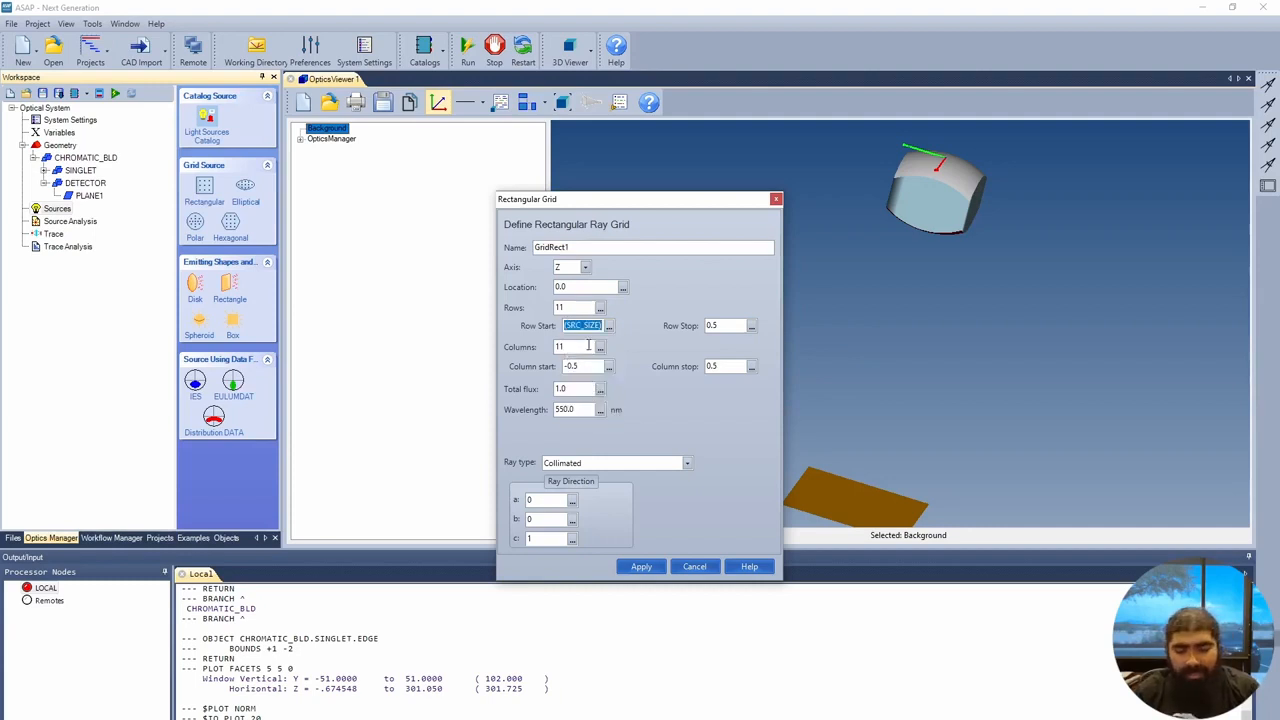
key(Right)
text(/)
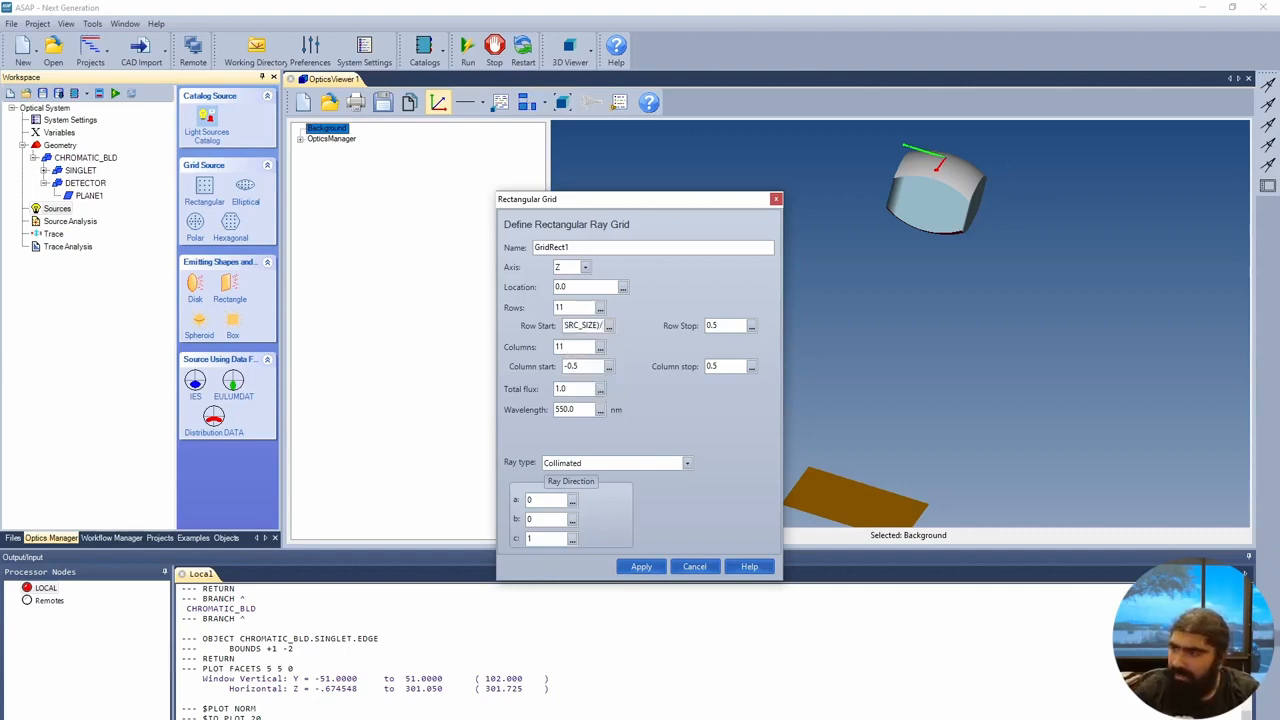
text(2)
Copy the row start expression (SRC_SIZE)/2 into the grid's row stop, column start and column stop.
double_click(582, 327)
double_click(582, 327)
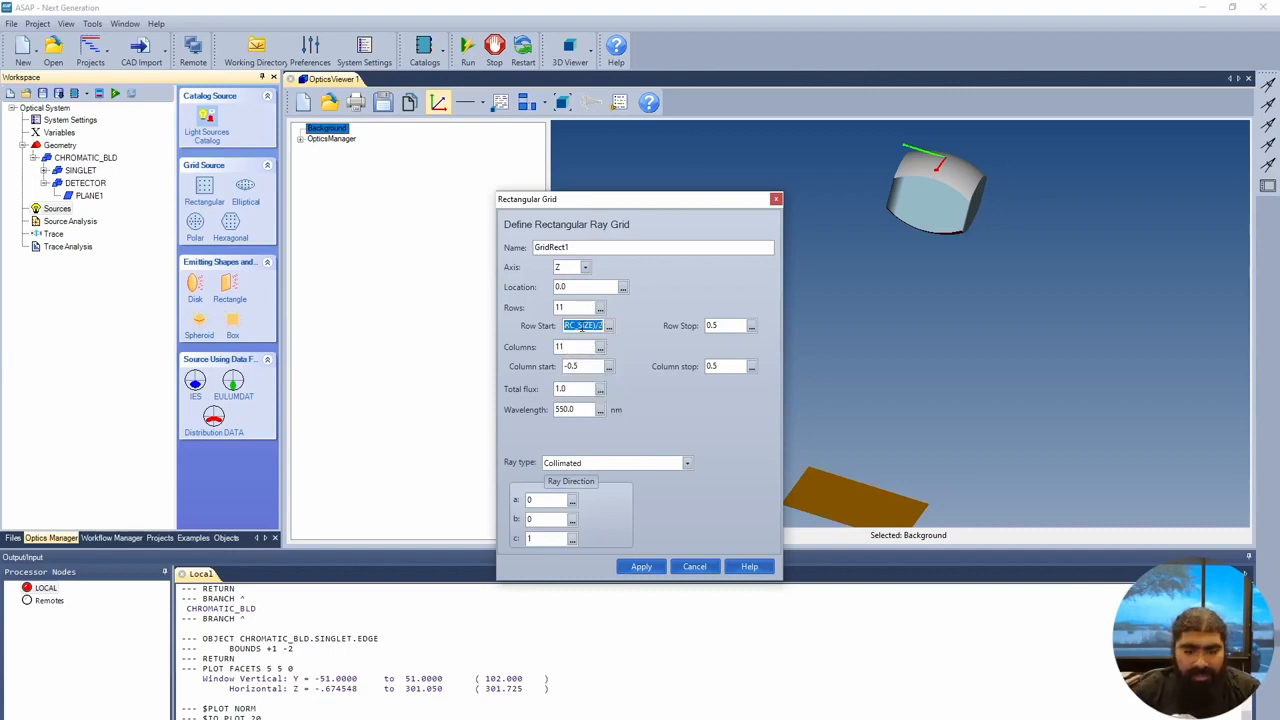
double_click(716, 326)
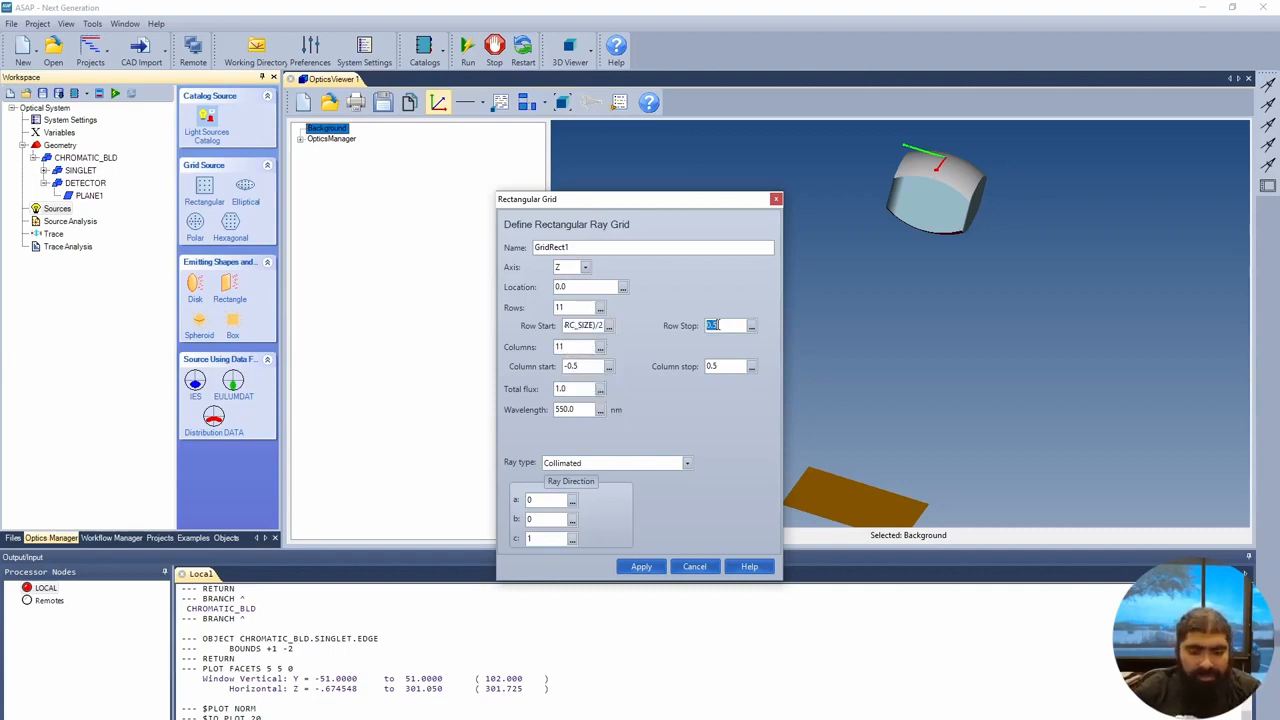
key(ctrl+v)
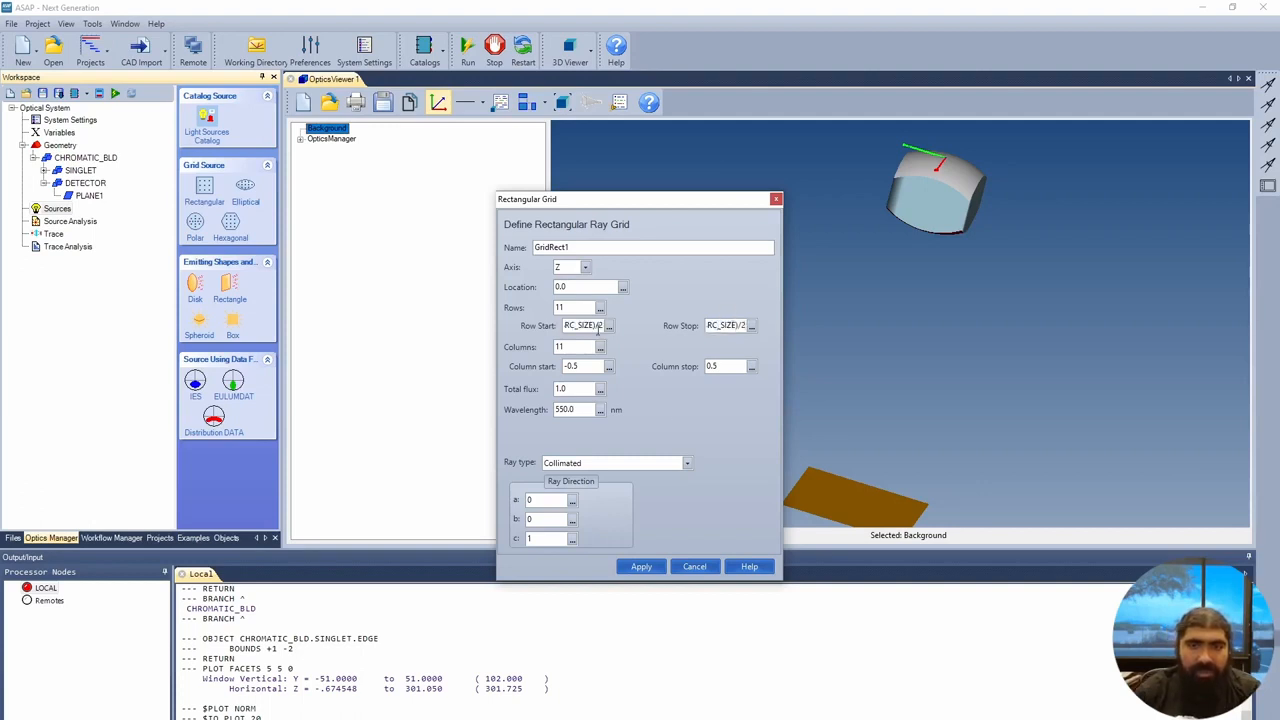
double_click(586, 366)
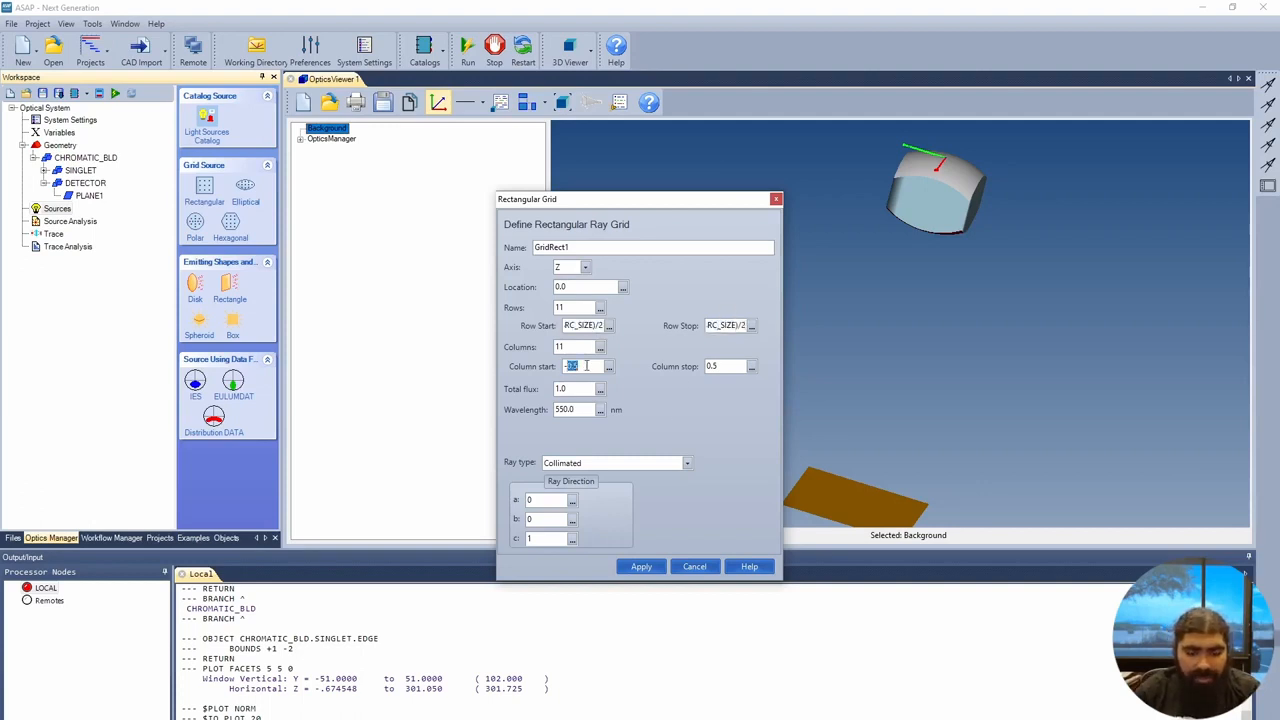
key(ctrl+v)
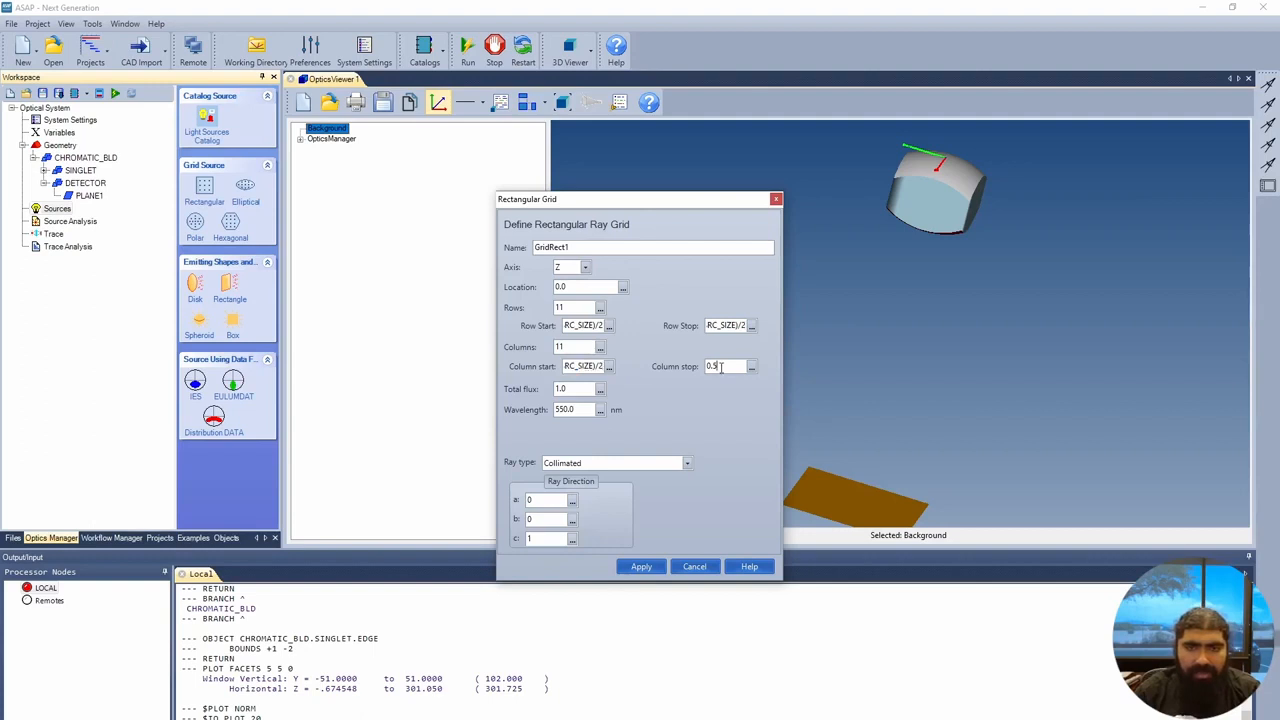
double_click(716, 366)
key(ctrl+v)
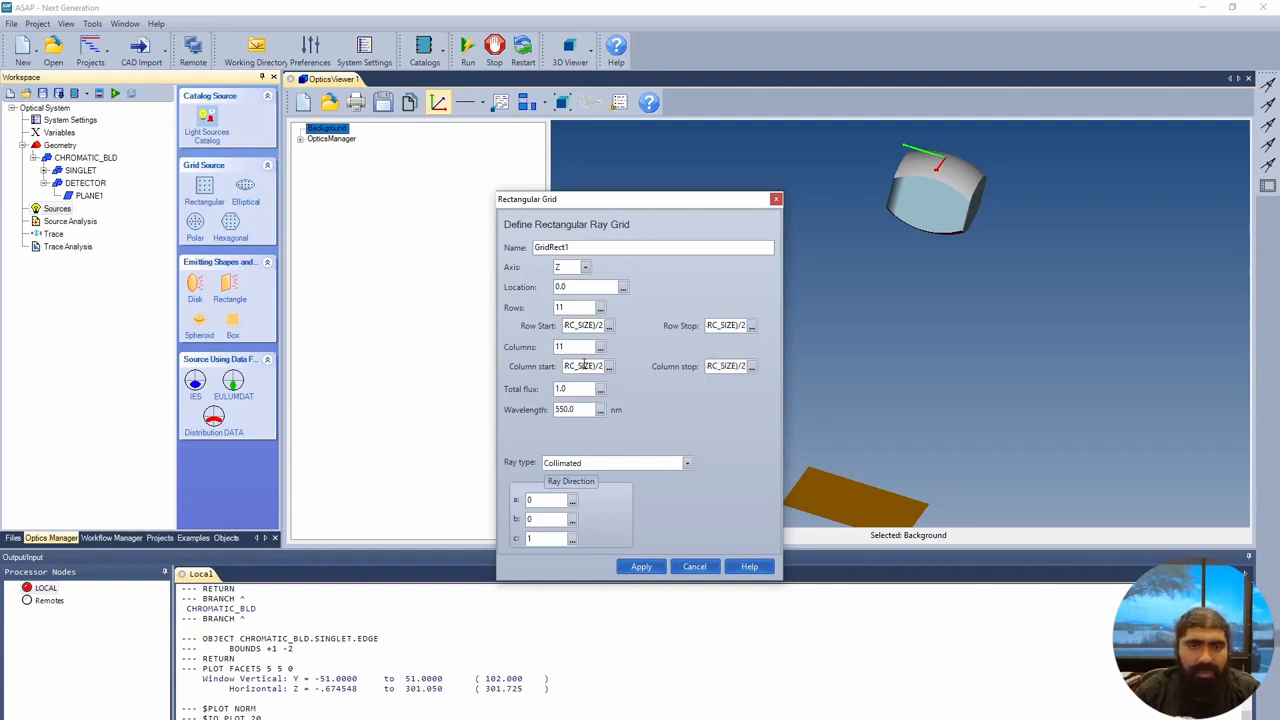
Make the grid's row start and column start negative, -(SRC_SIZE)/2, and apply the source with the ray type kept at Collimated.
drag(587, 327, 549, 331)
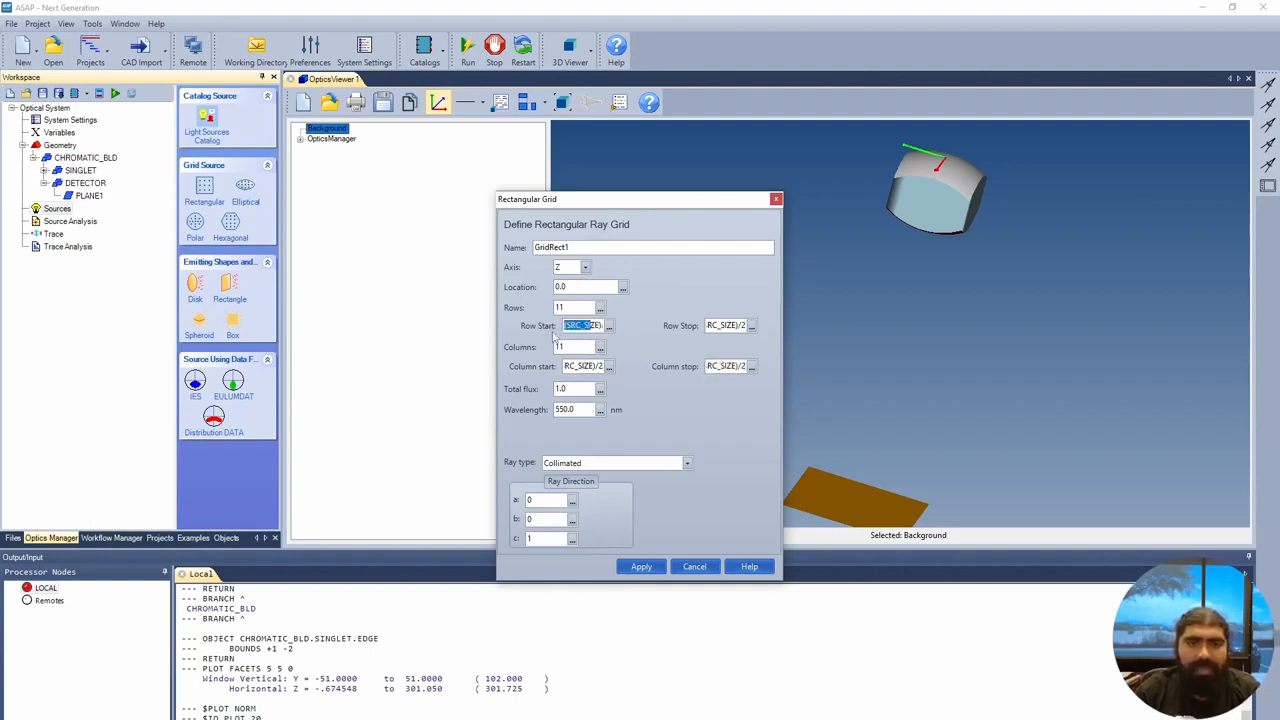
key(Left)
text(-)
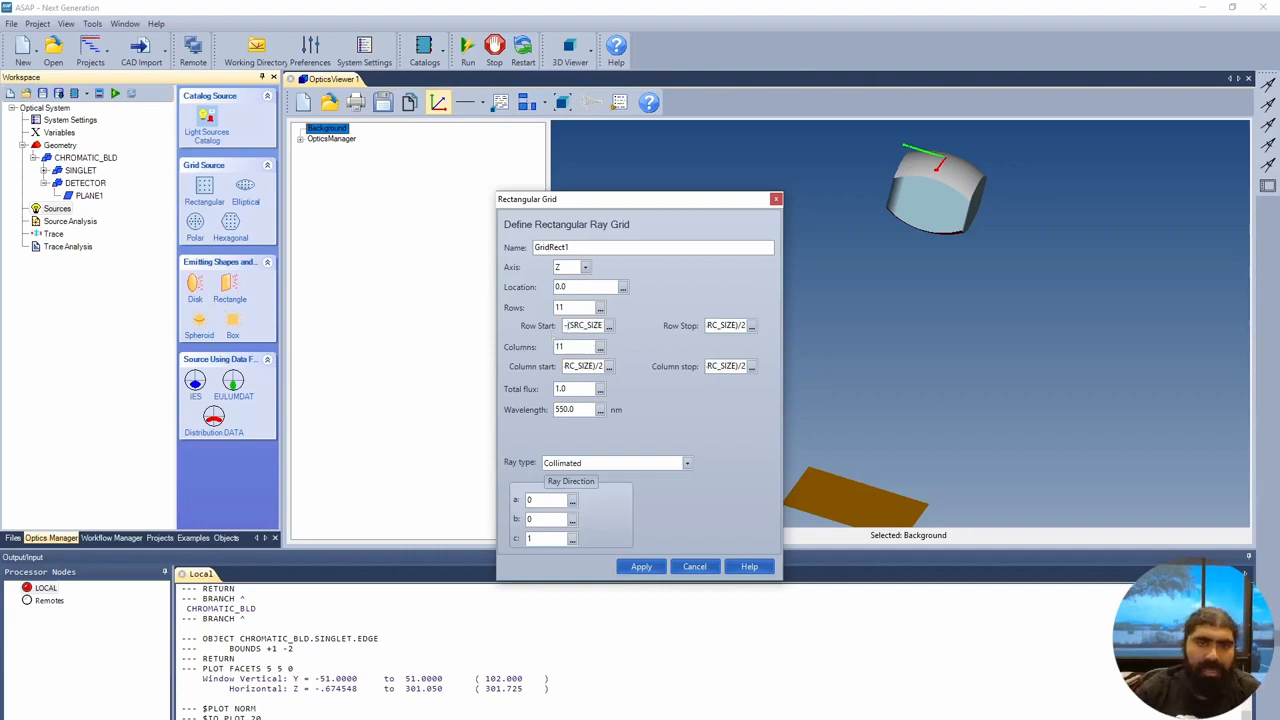
click(590, 367)
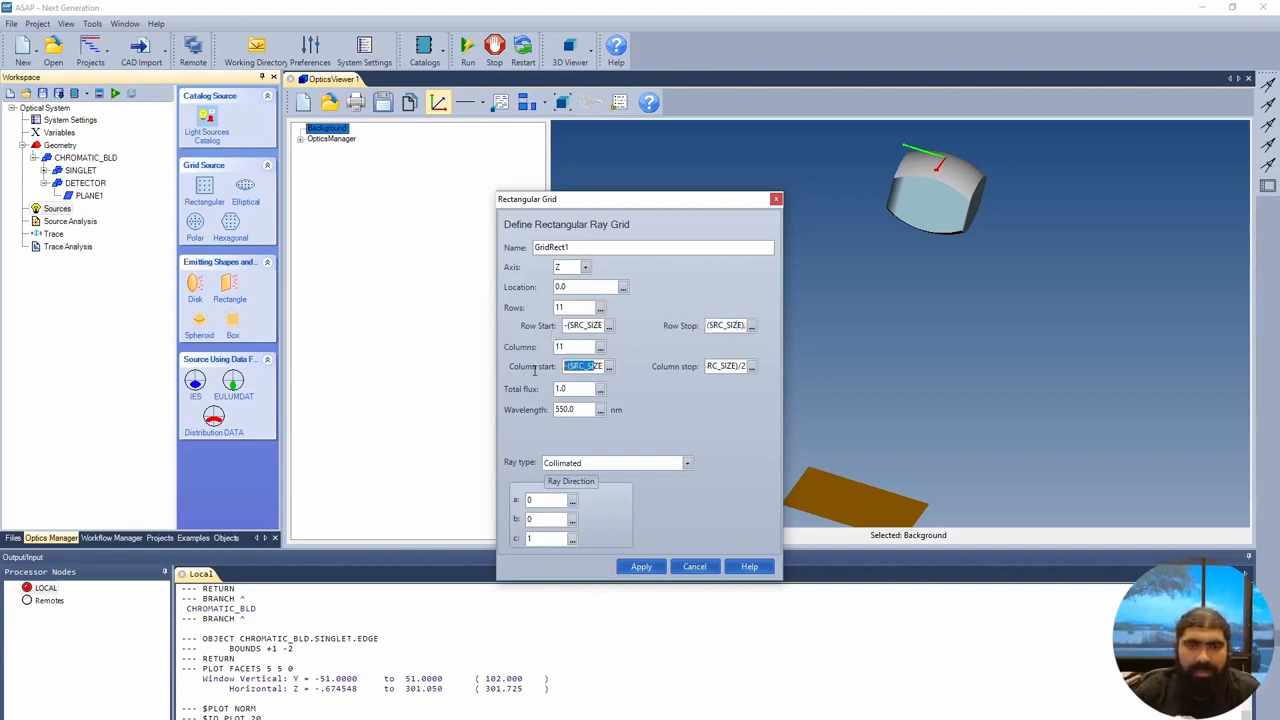
click(726, 367)
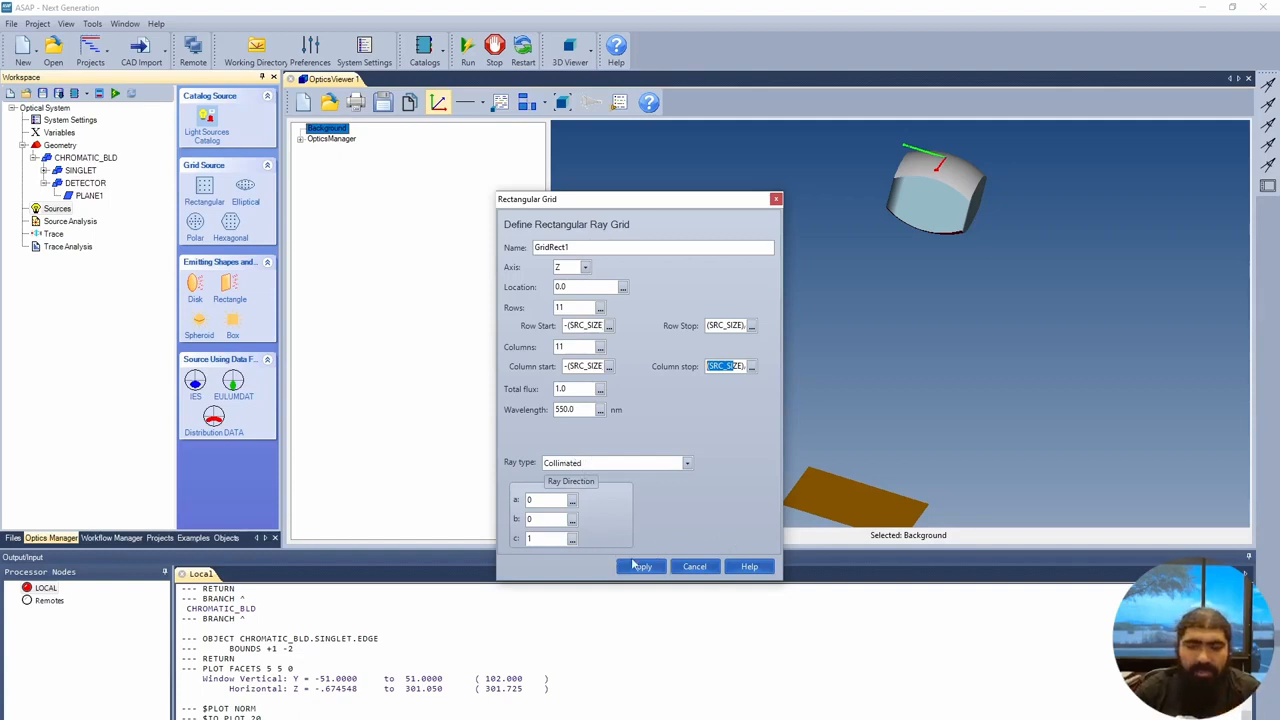
click(687, 463)
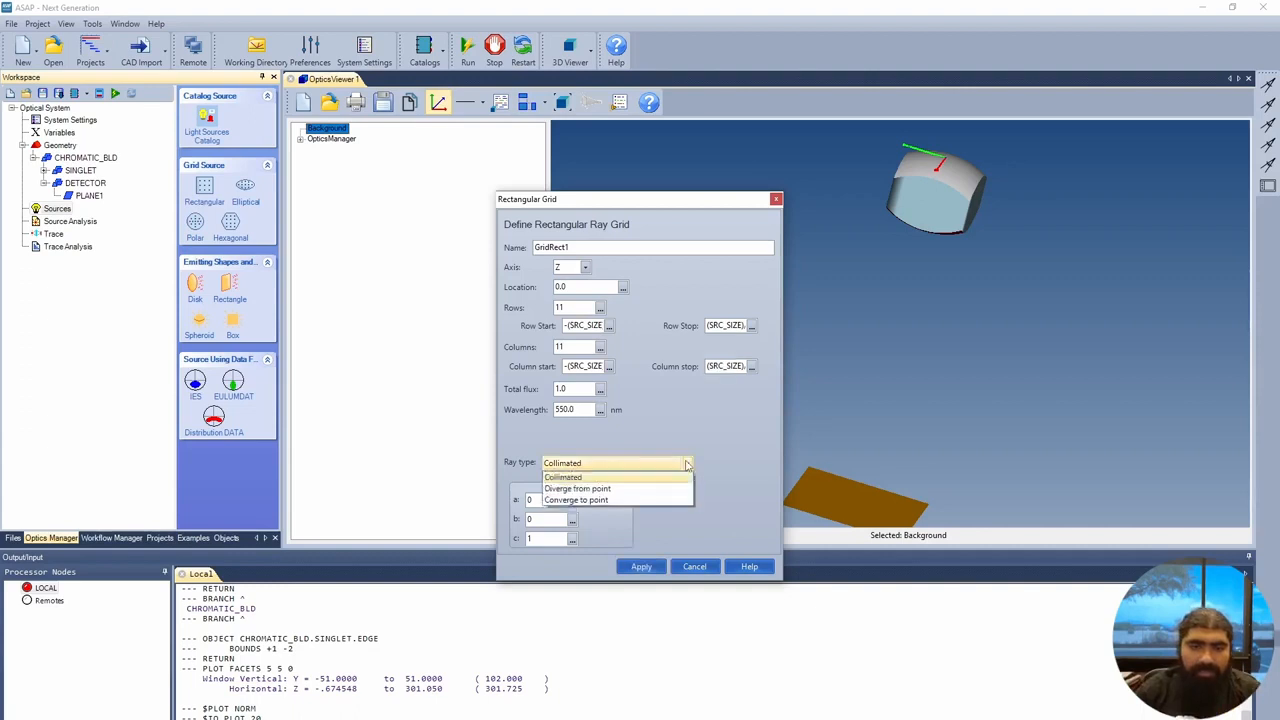
click(609, 488)
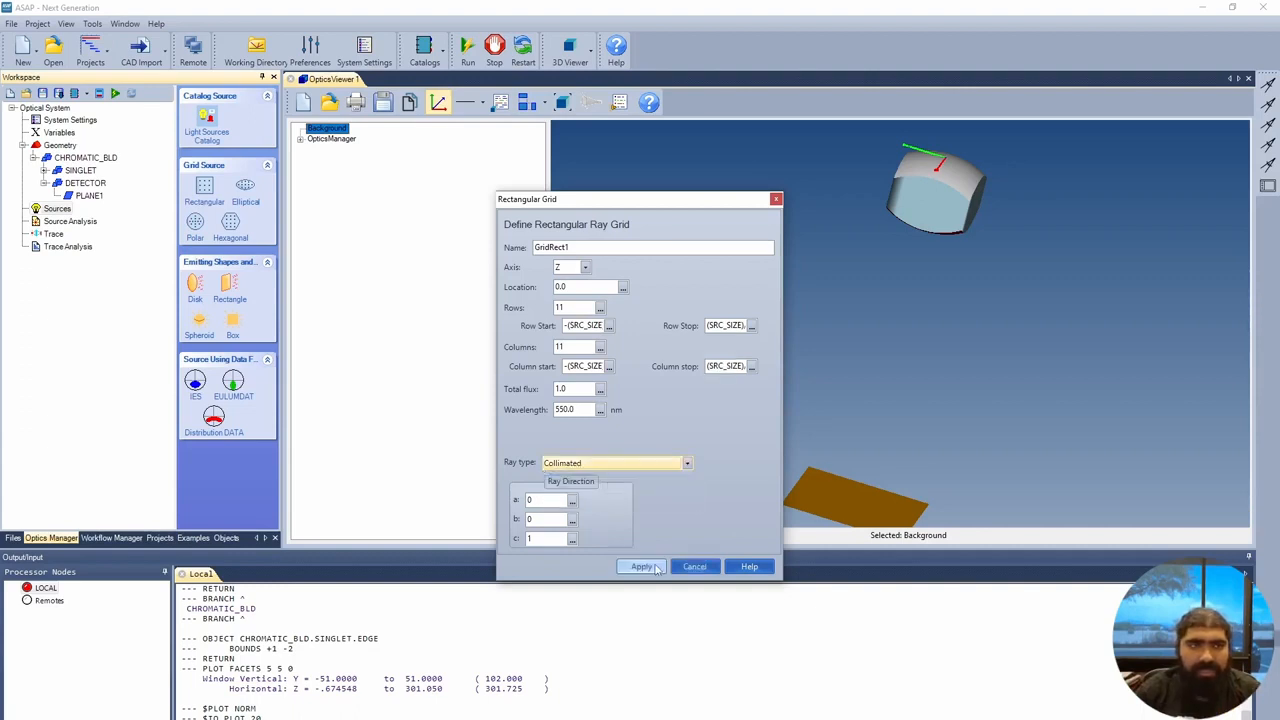
click(652, 567)
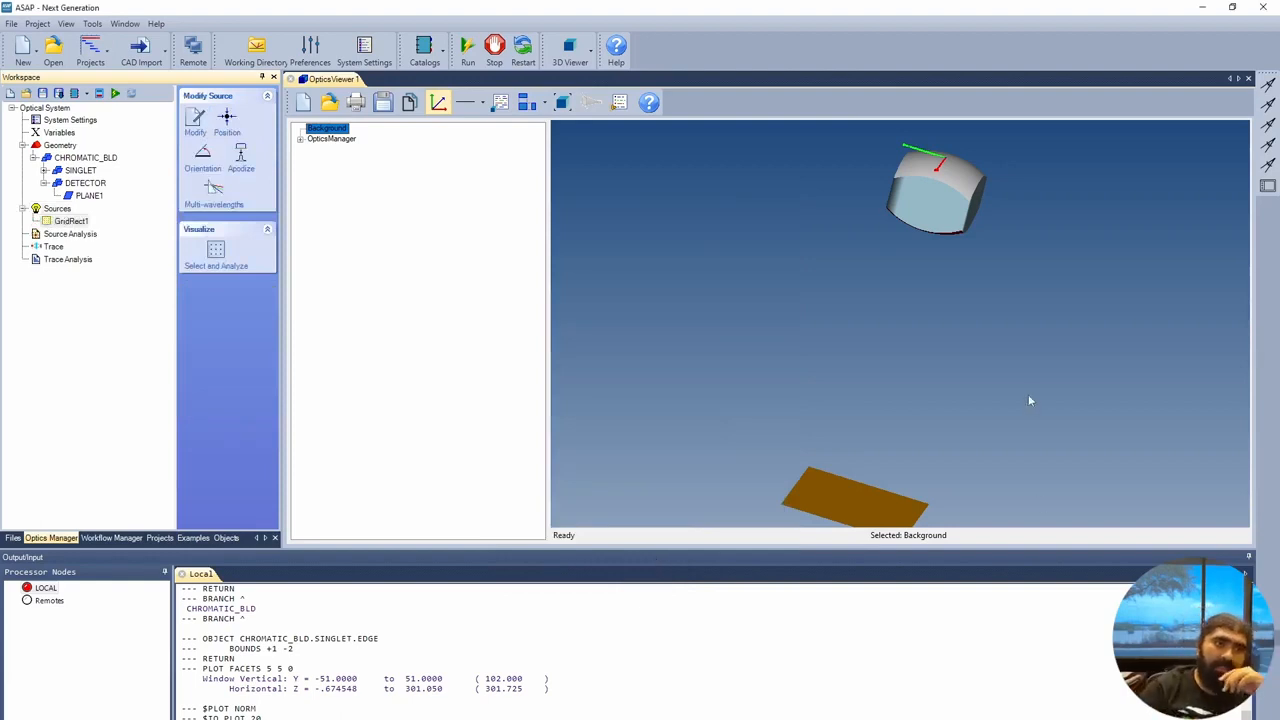
Reopen the rectangular grid source's definition to review its wavelength setting, then close it without changes.
right_click(76, 223)
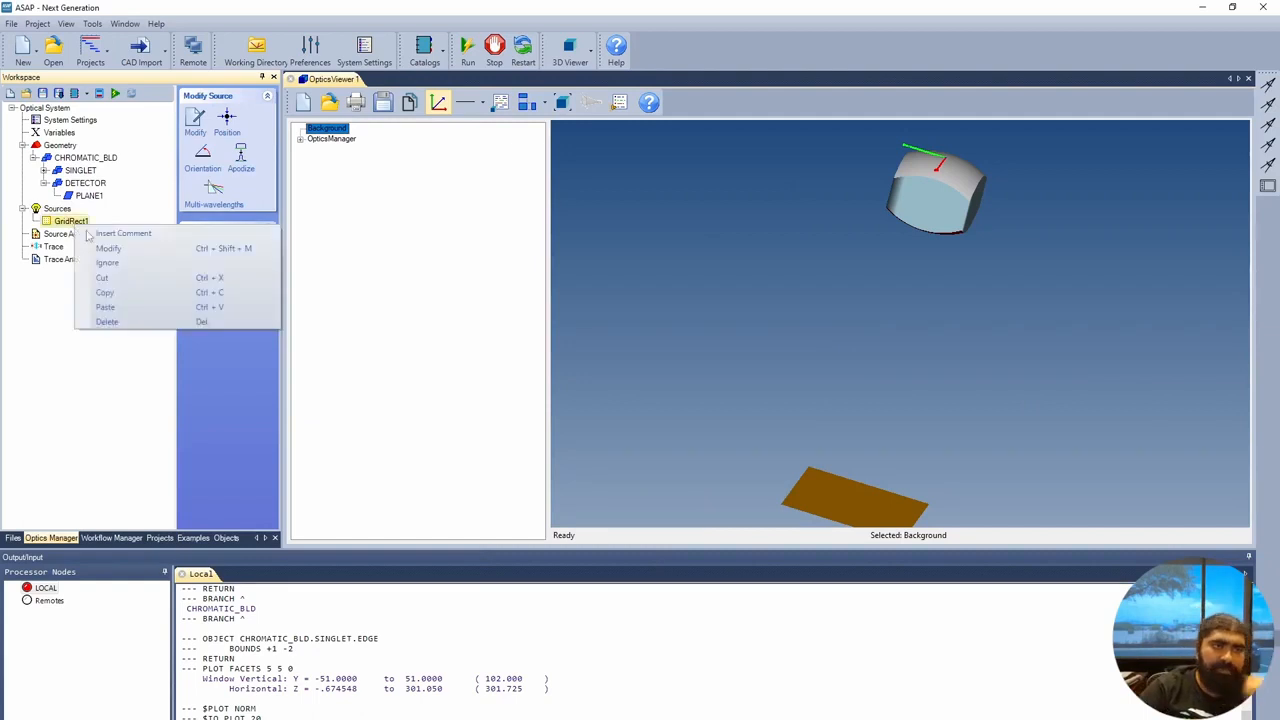
click(133, 249)
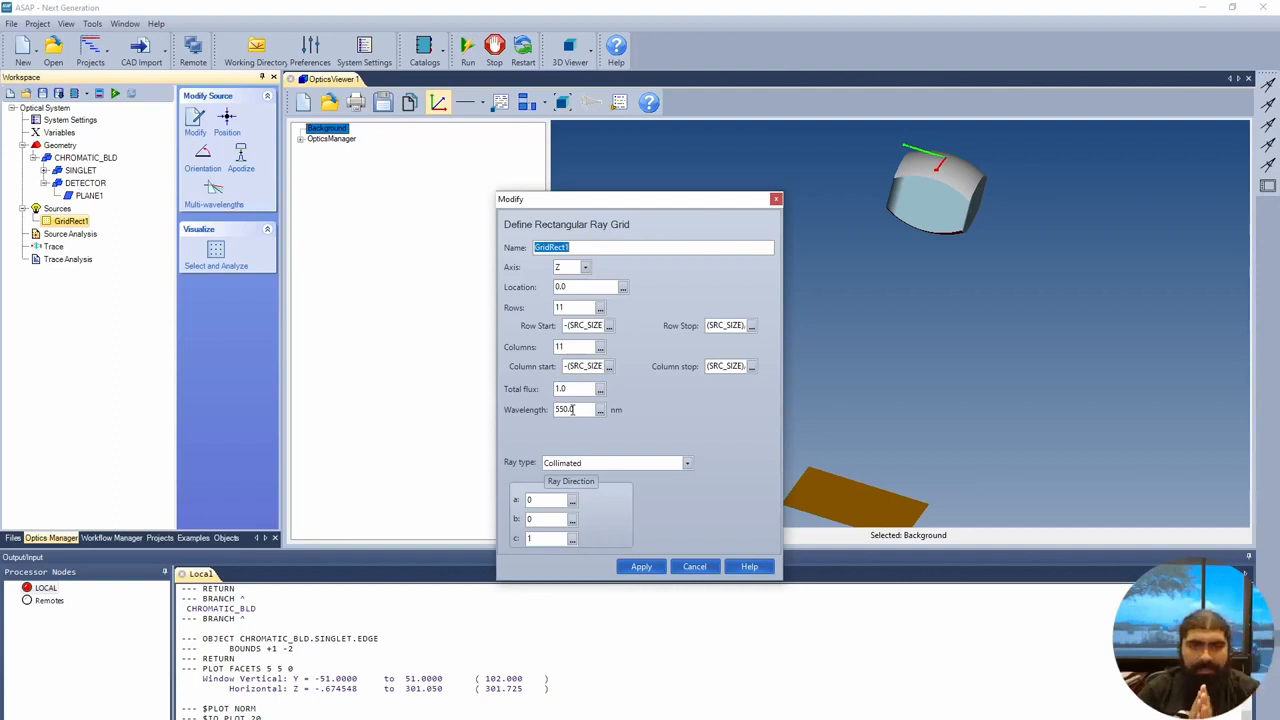
click(641, 566)
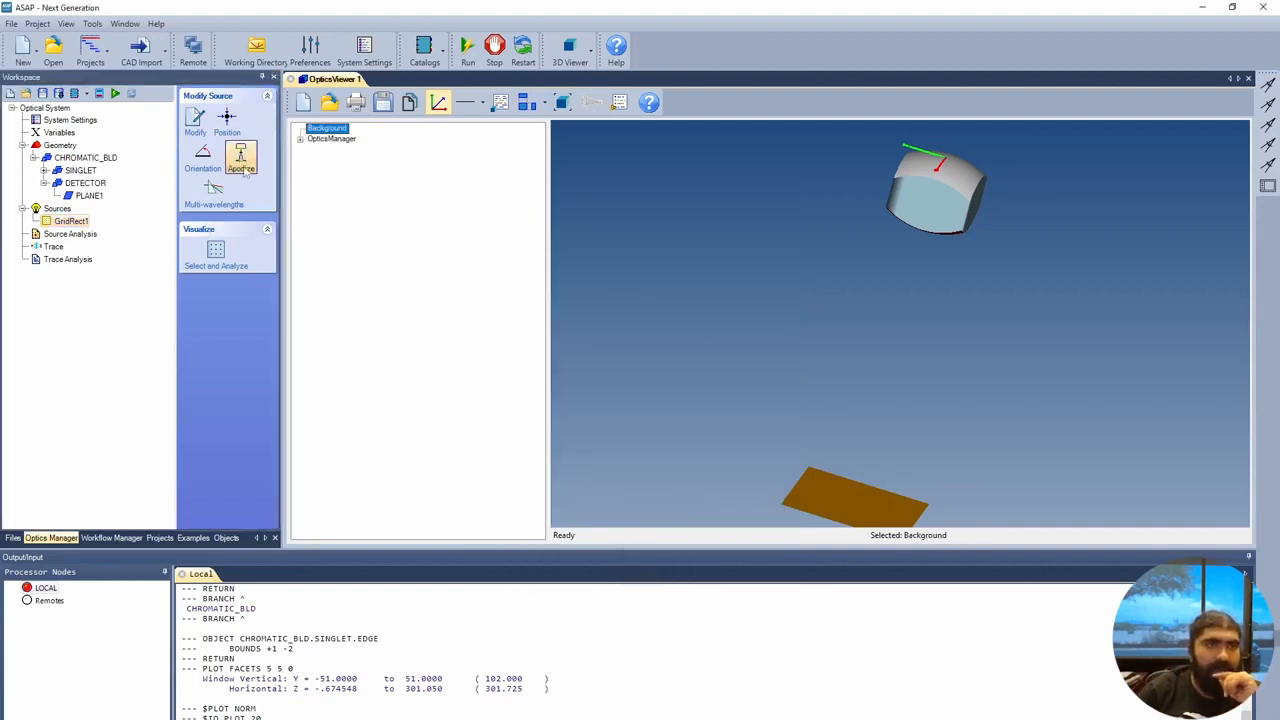
Assign multiple wavelengths to the grid source using CIE standard illuminant D65 with 21 wavelengths.
click(213, 192)
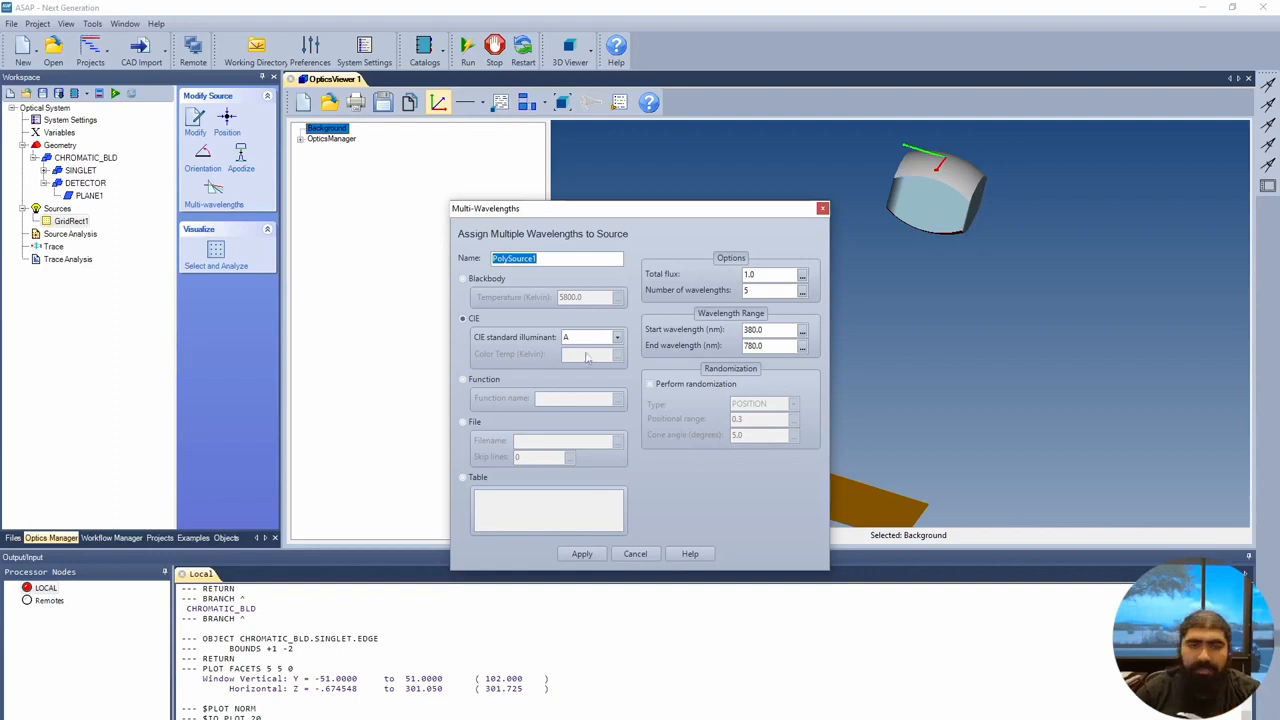
click(617, 338)
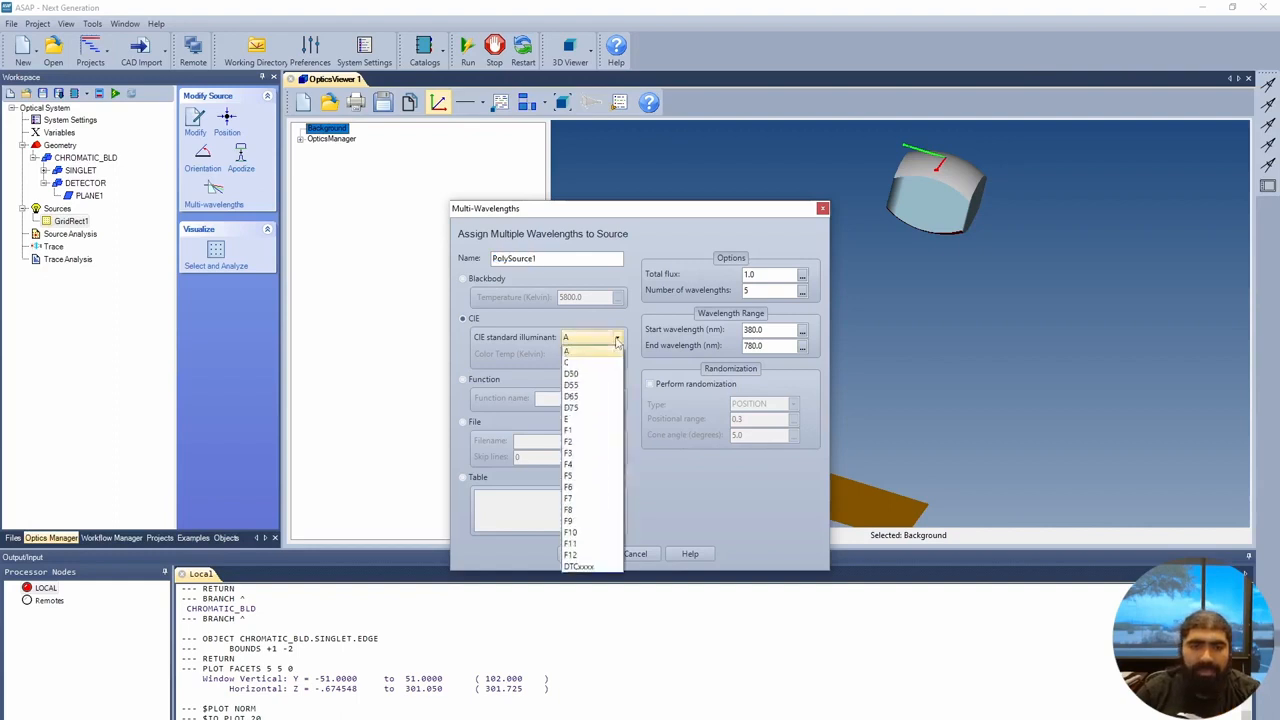
click(594, 397)
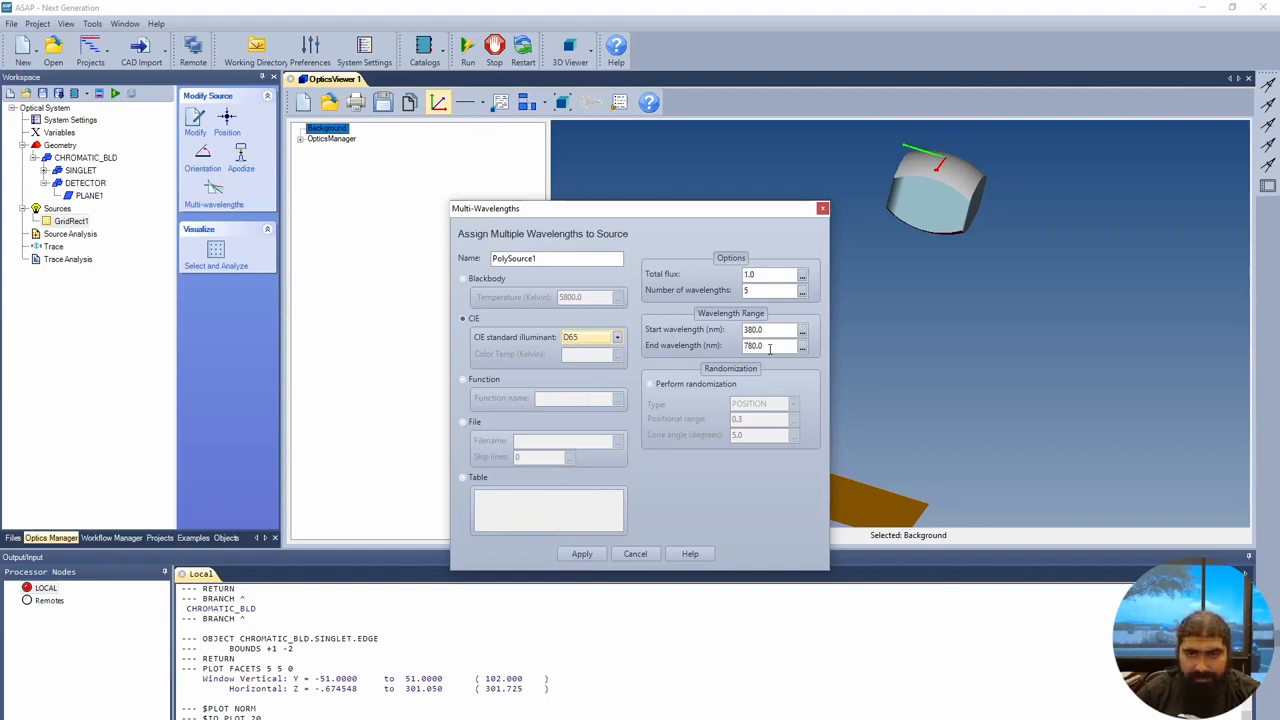
double_click(759, 273)
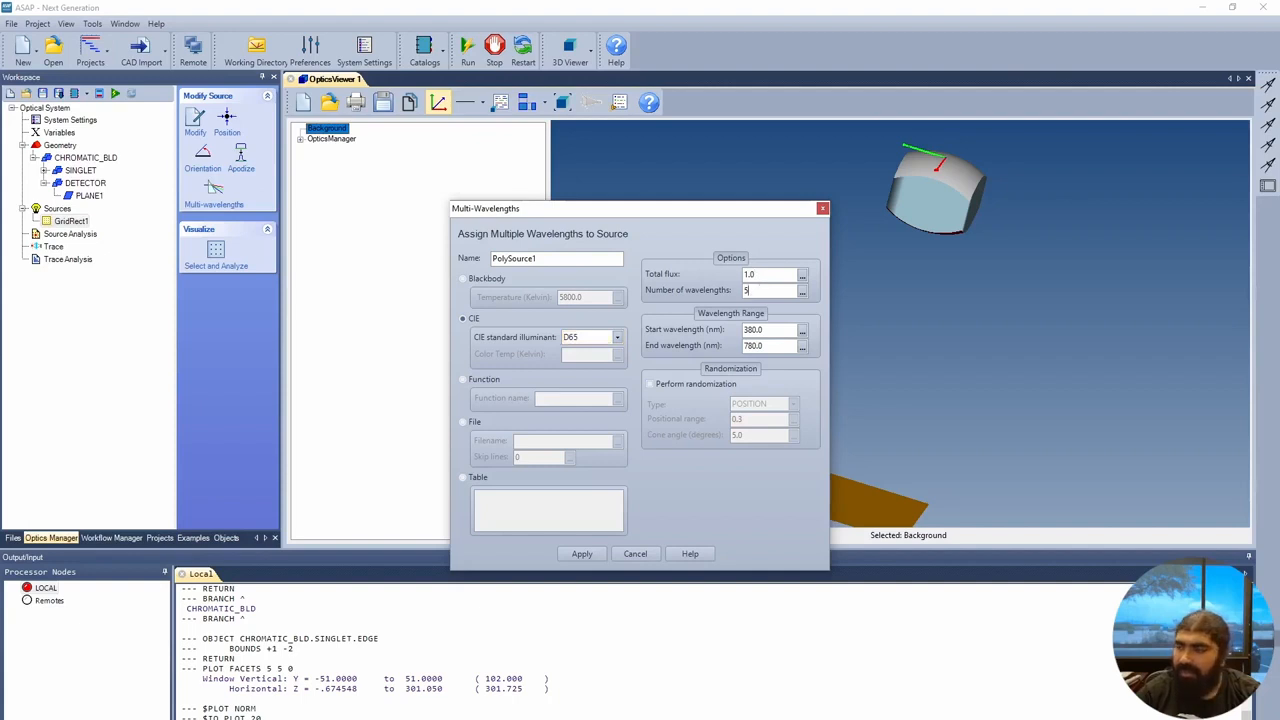
double_click(759, 290)
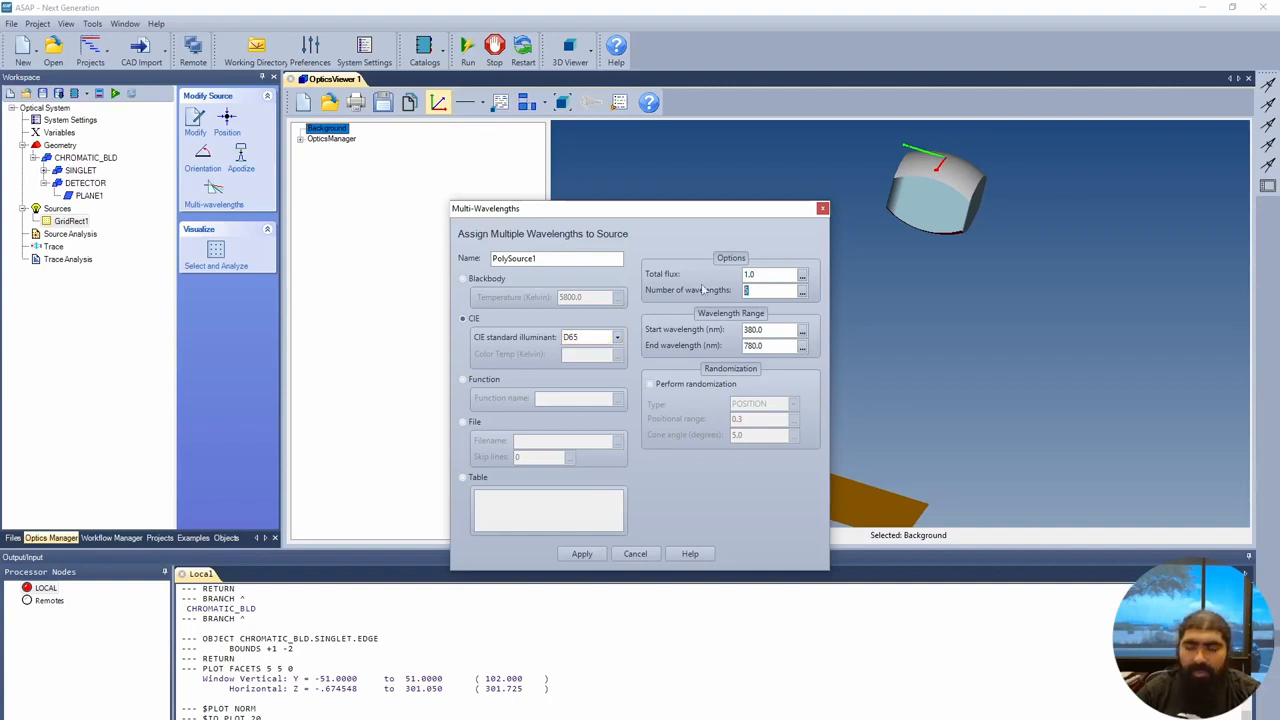
text(21)
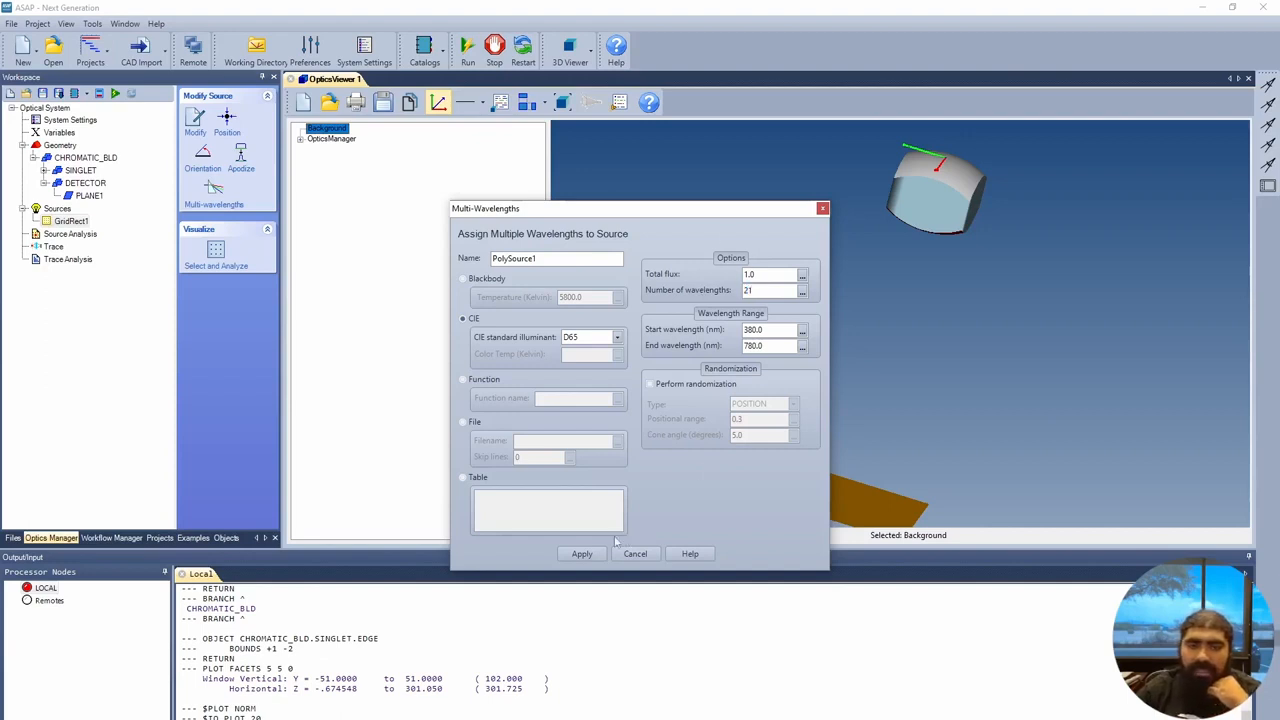
click(584, 554)
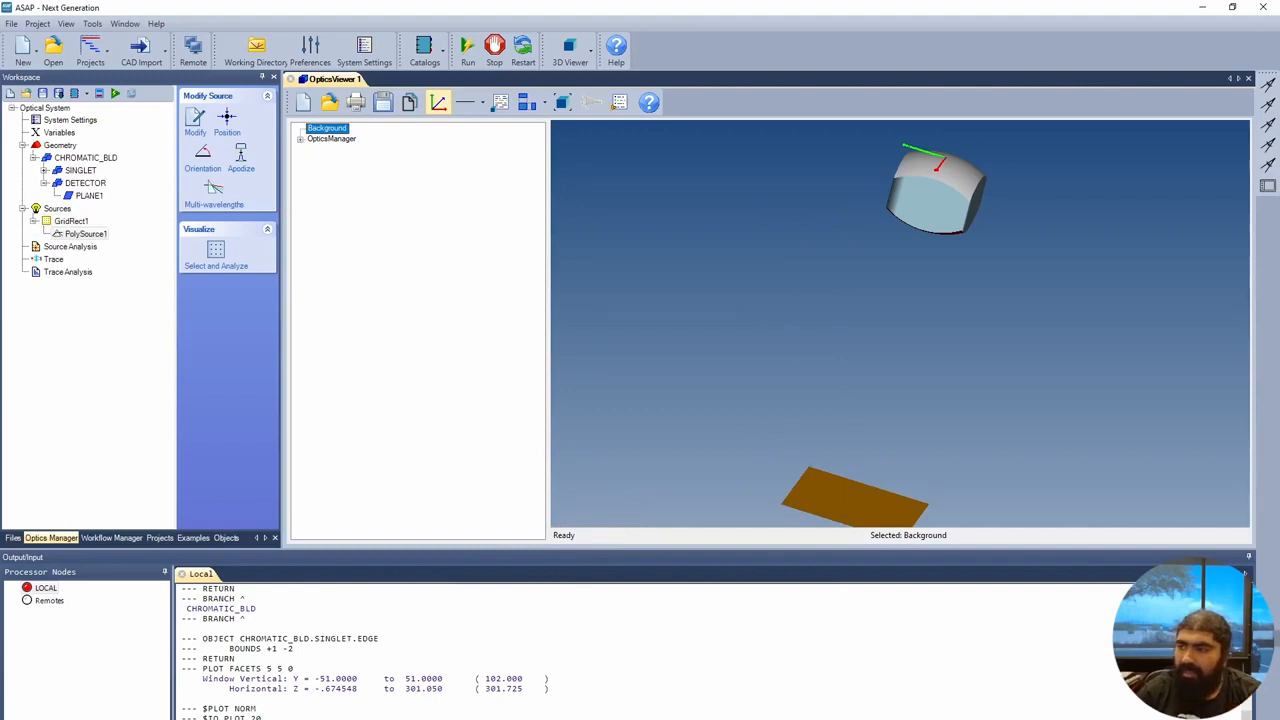
Insert a trace that plots all rays together with the geometry as facets, and run the optical system.
click(84, 252)
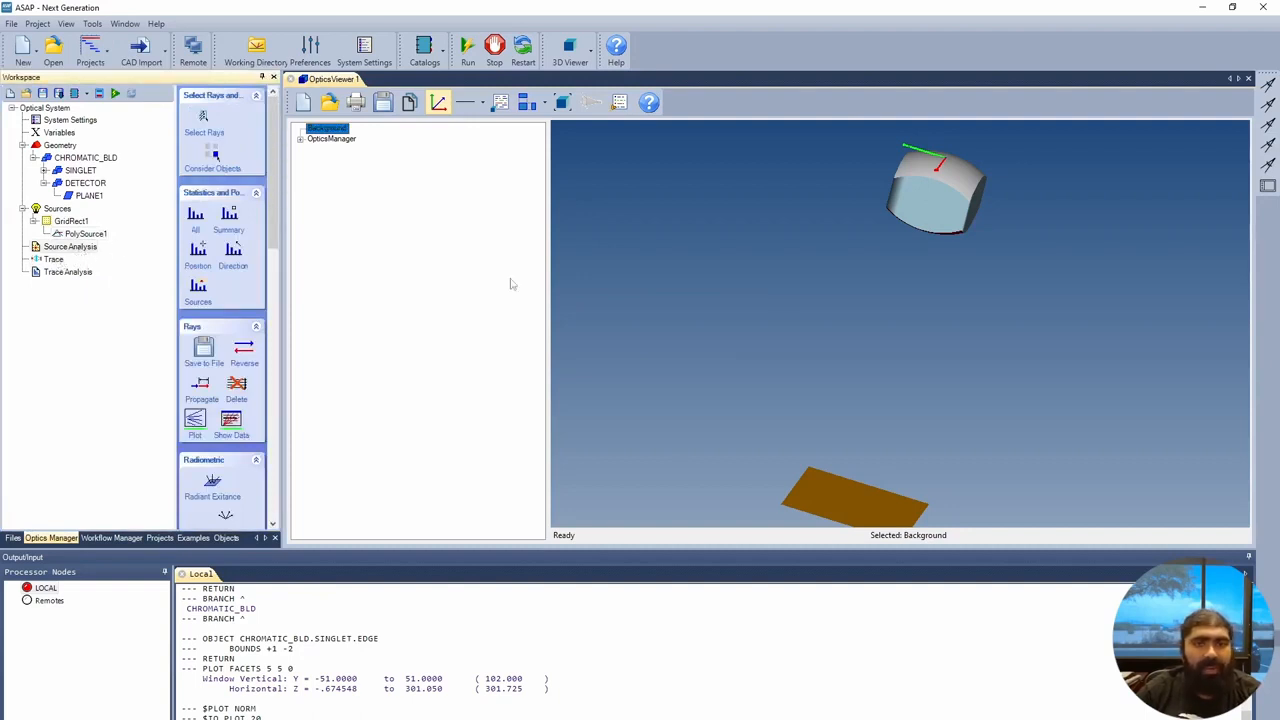
click(54, 262)
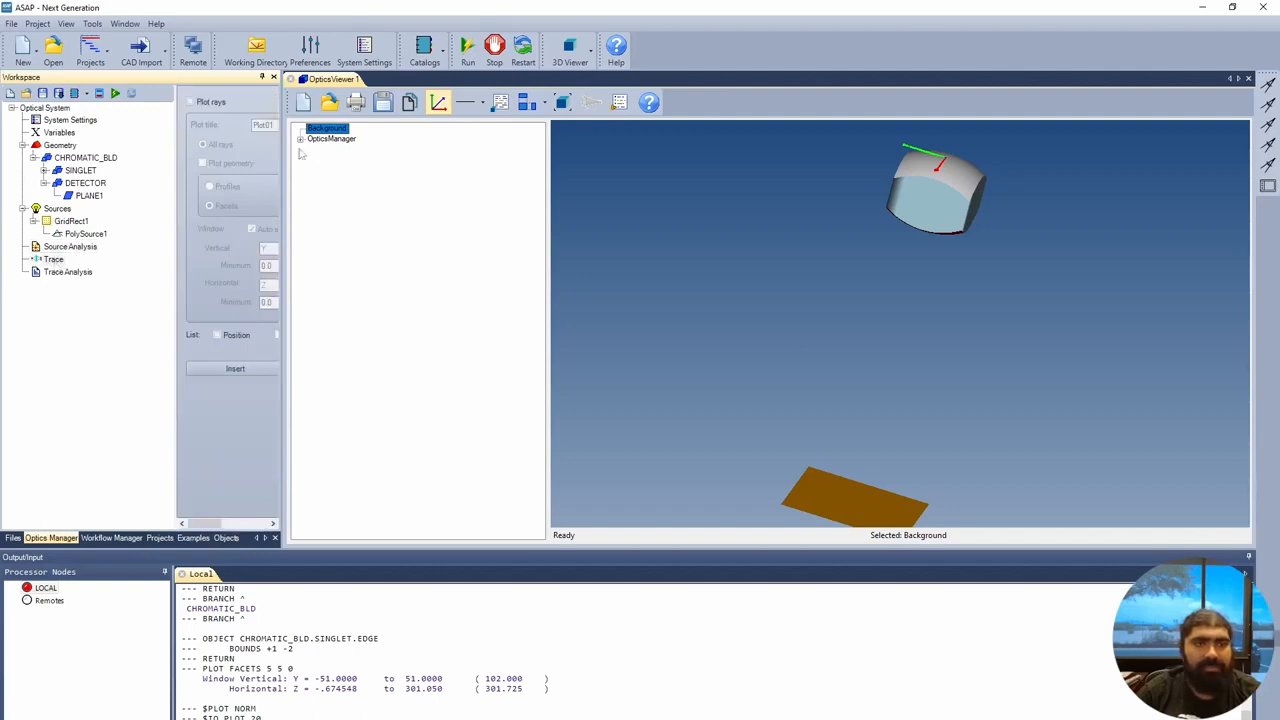
click(284, 432)
drag(284, 432, 369, 442)
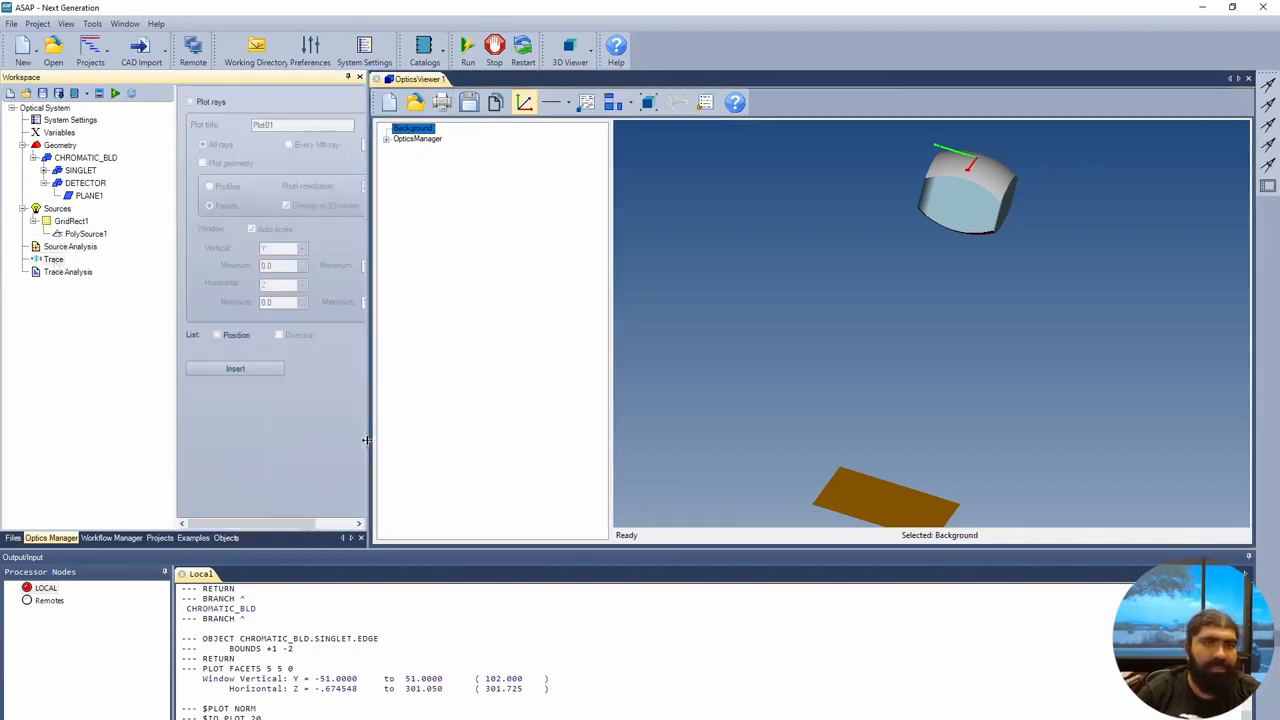
click(191, 102)
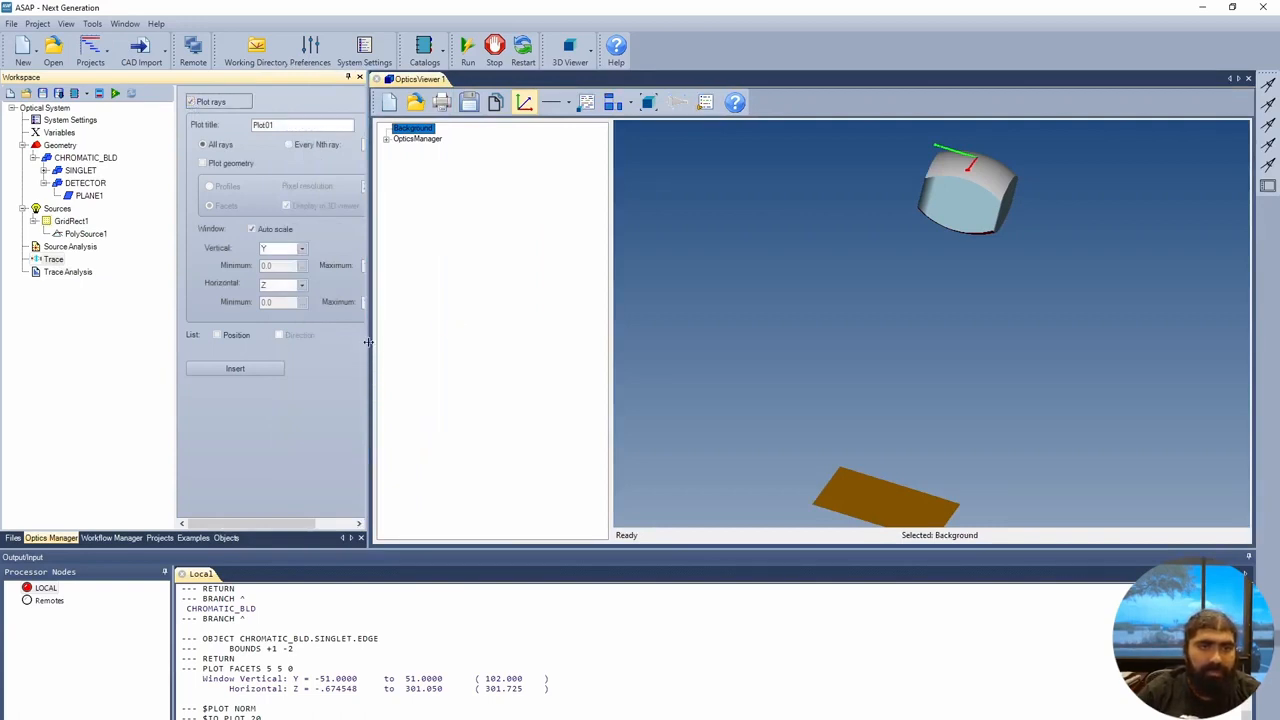
drag(369, 342, 410, 342)
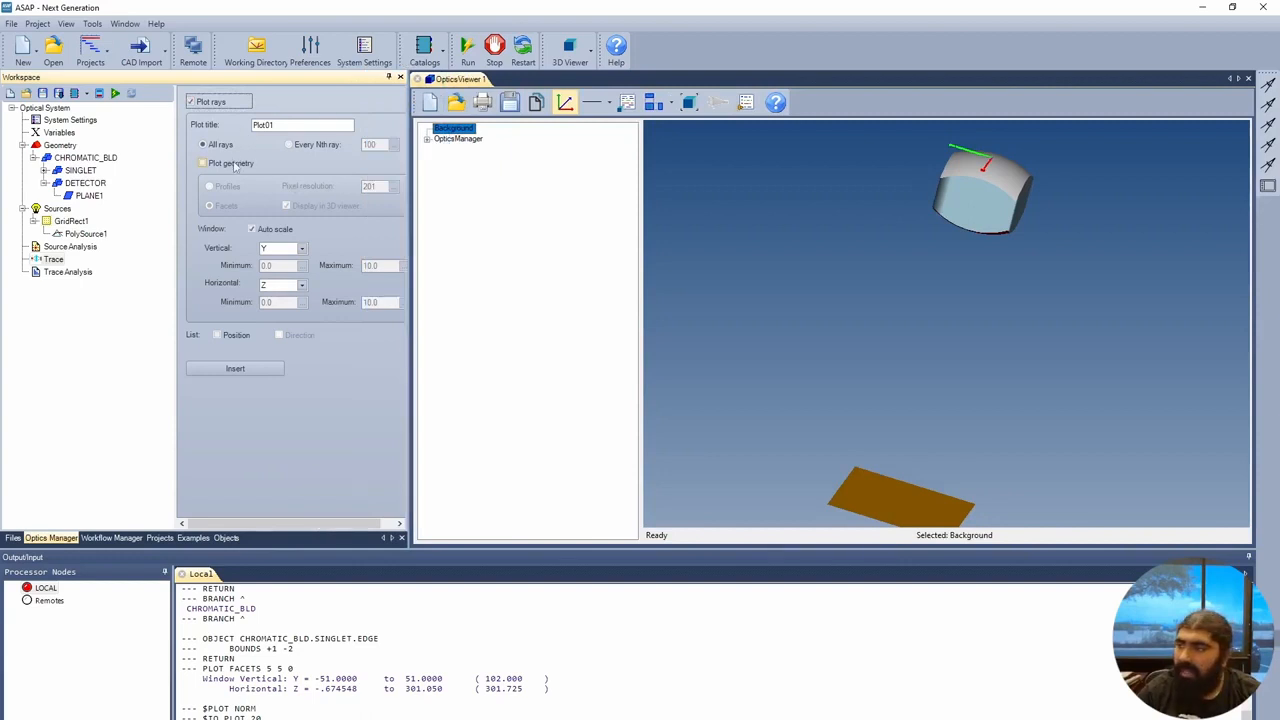
click(233, 164)
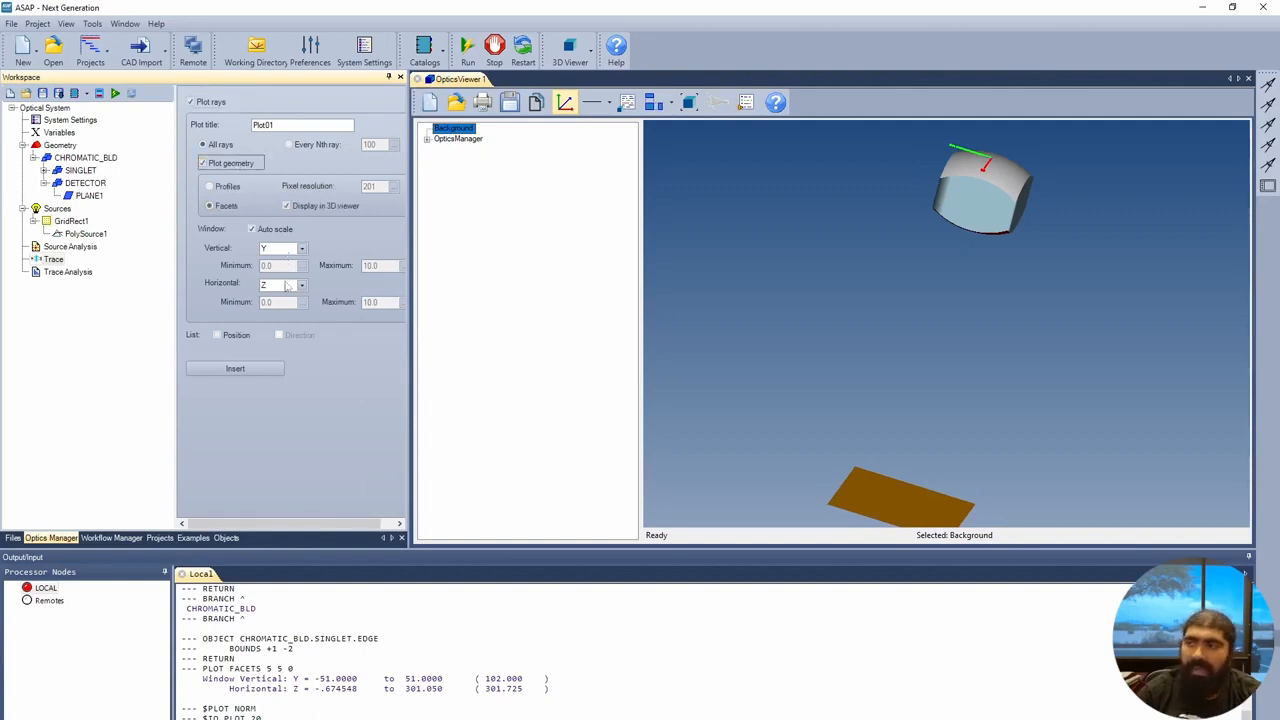
click(262, 370)
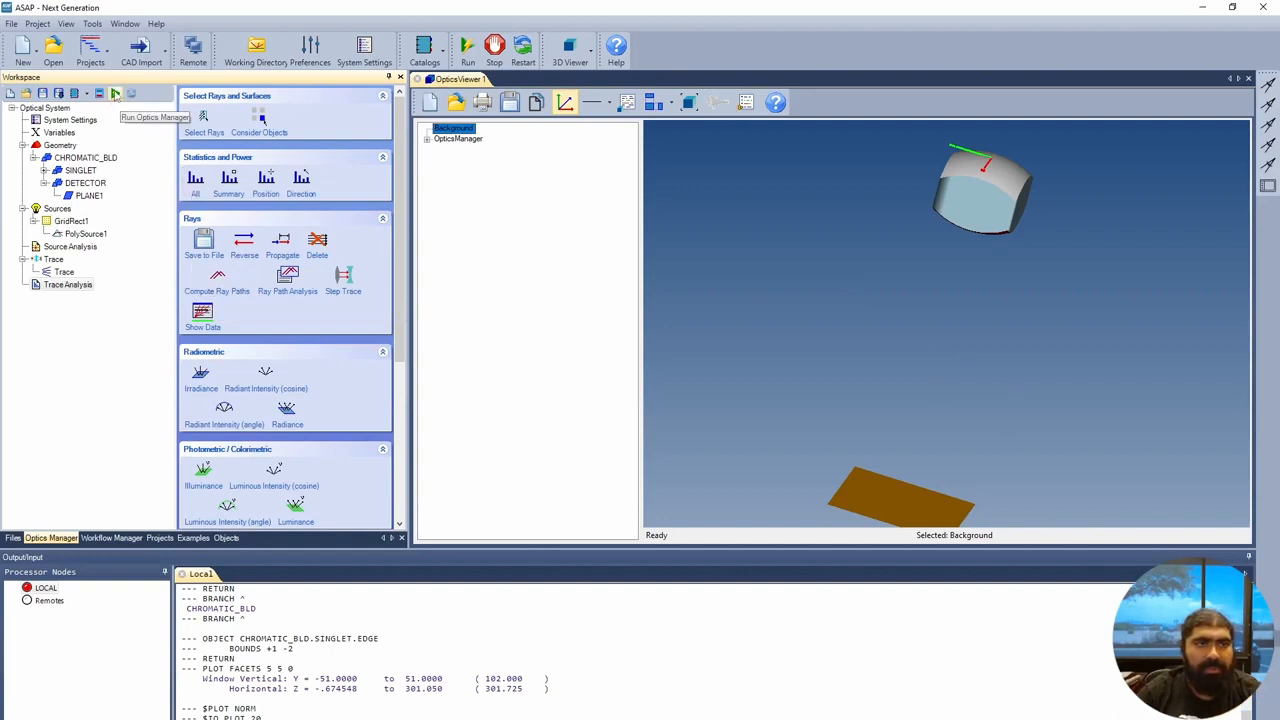
click(115, 93)
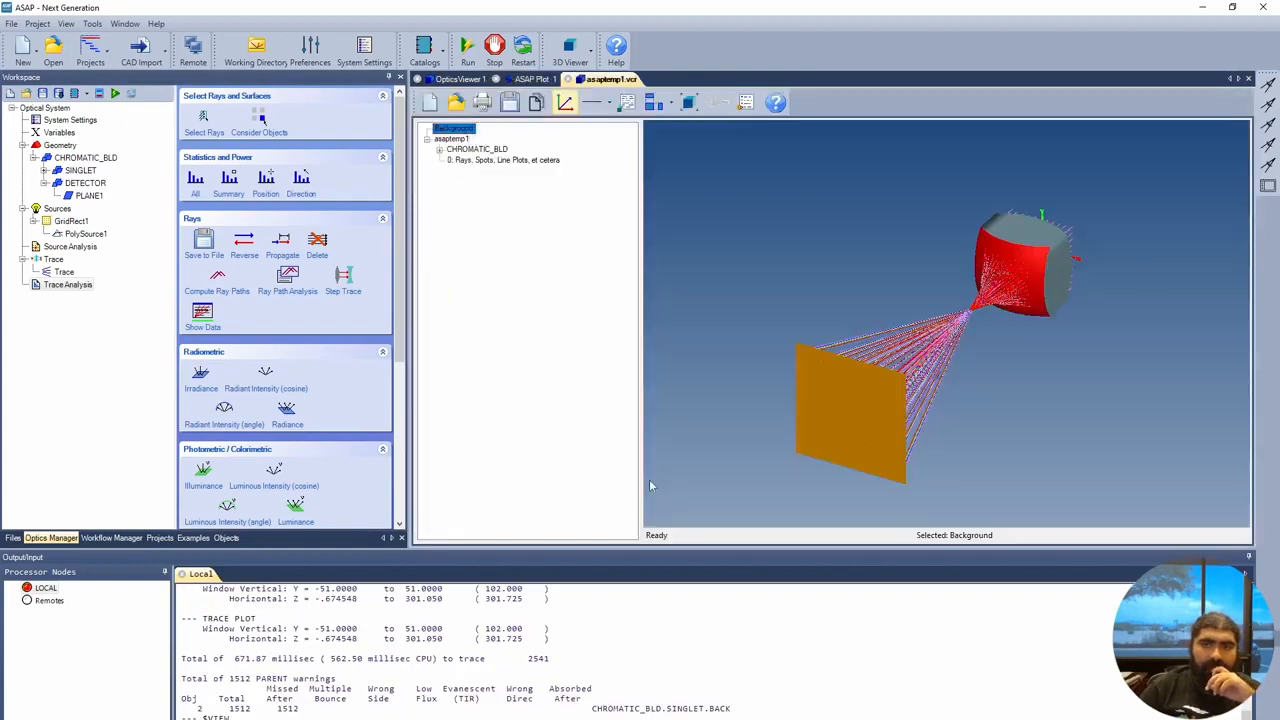
Examine the traced rays between the singlet and the detector in the 3D view and in the 2D ray plot.
drag(649, 475, 1137, 350)
scroll(1131, 342, up, 3)
scroll(1139, 349, down, 4)
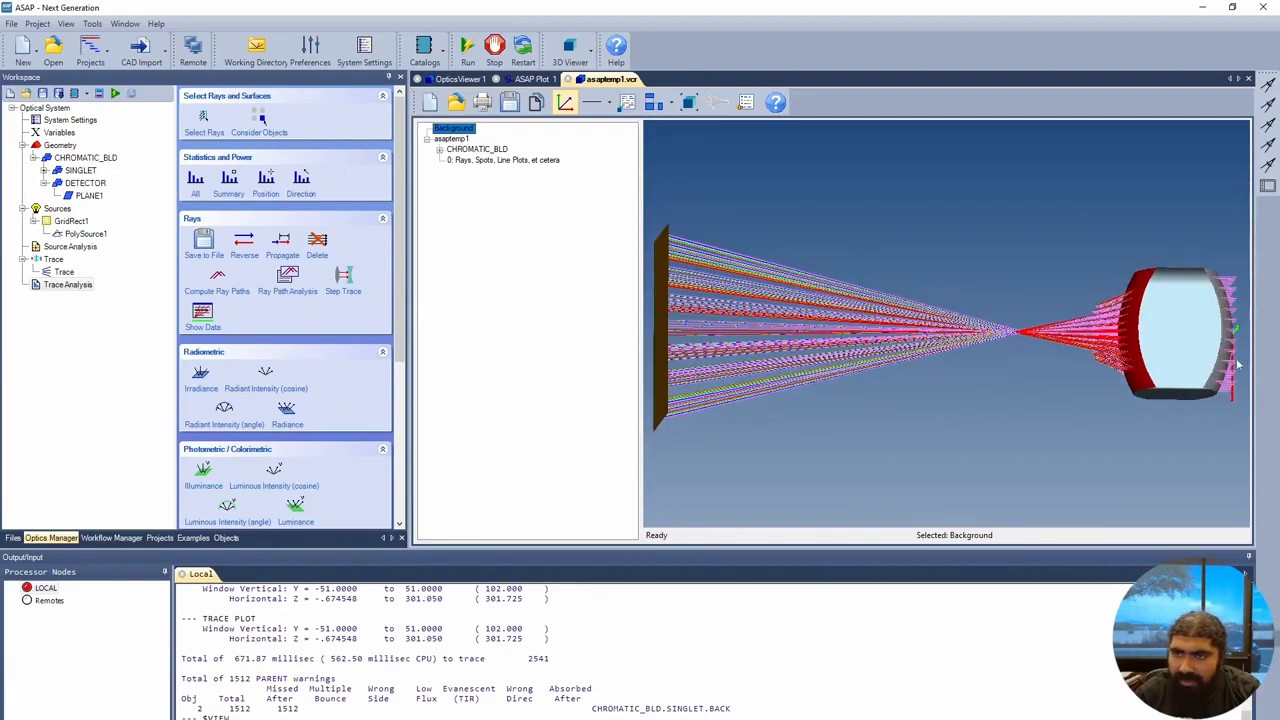
mouse_move(1230, 385)
mouse_down()
mouse_move(1160, 475)
mouse_move(1037, 358)
mouse_up()
scroll(760, 283, up, 5)
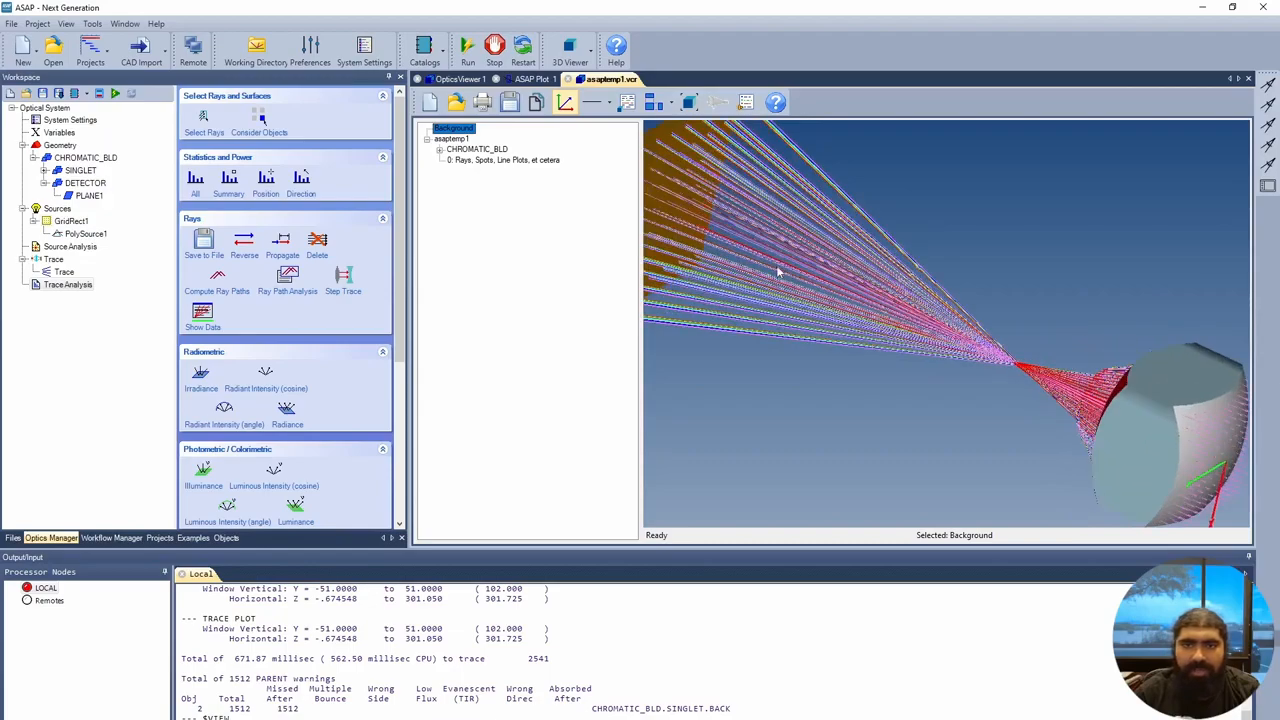
drag(771, 282, 771, 346)
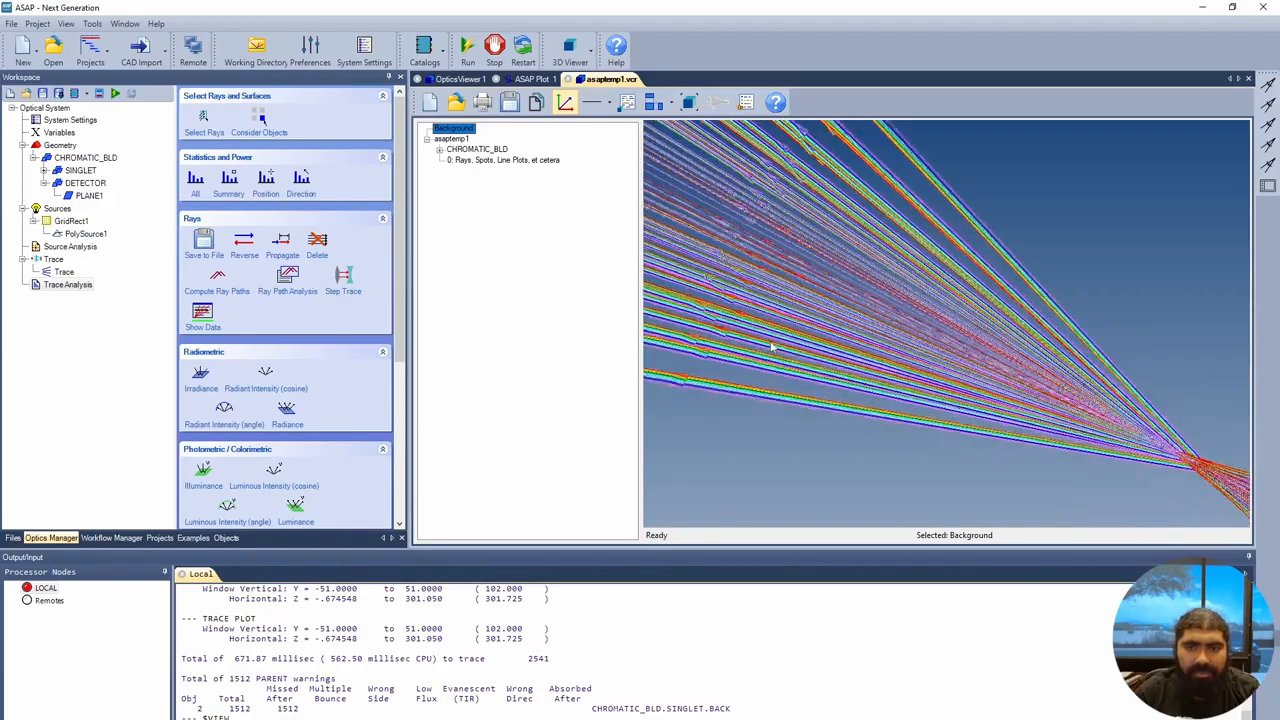
scroll(771, 346, up, 3)
scroll(769, 358, down, 2)
scroll(756, 394, down, 1)
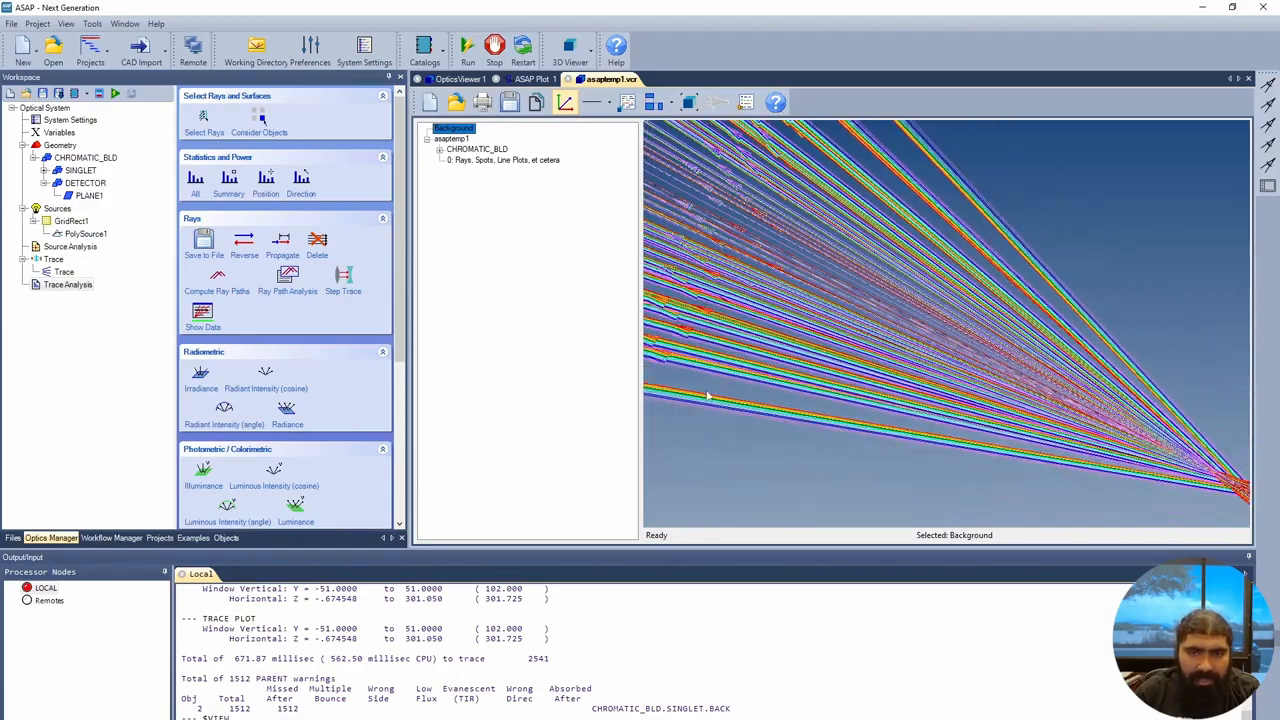
drag(713, 399, 729, 356)
scroll(729, 356, down, 6)
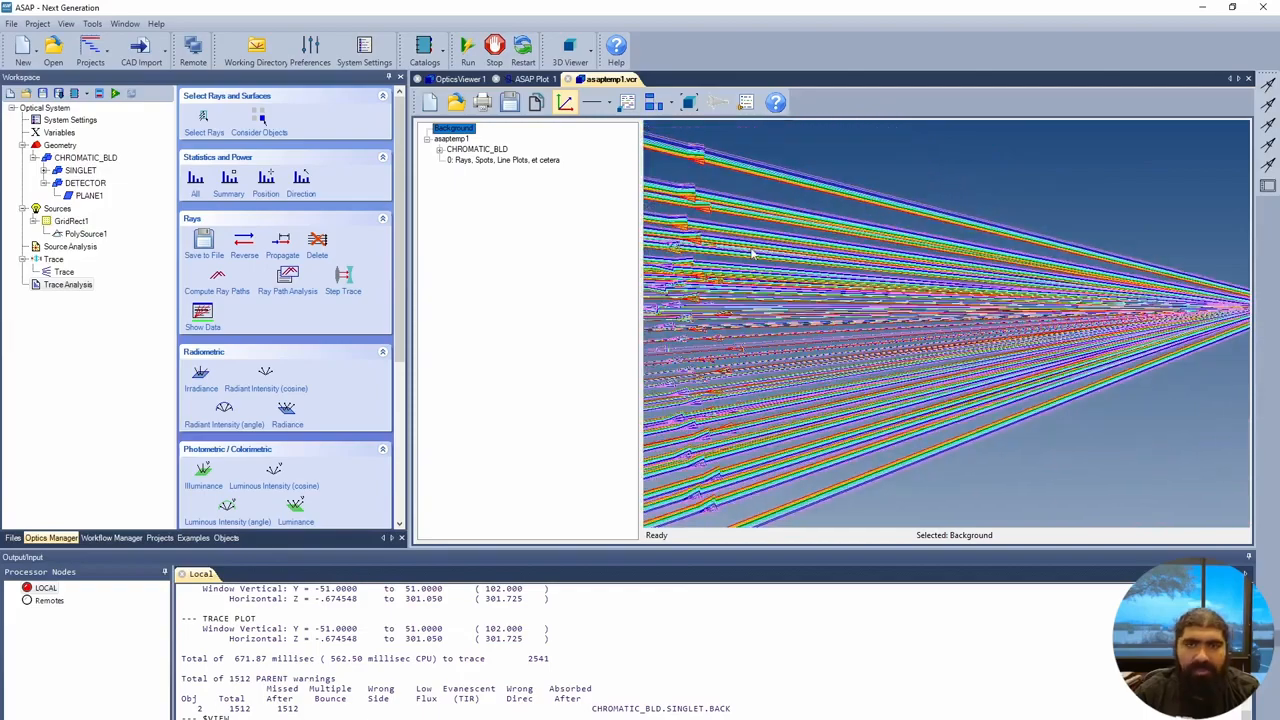
scroll(752, 255, down, 2)
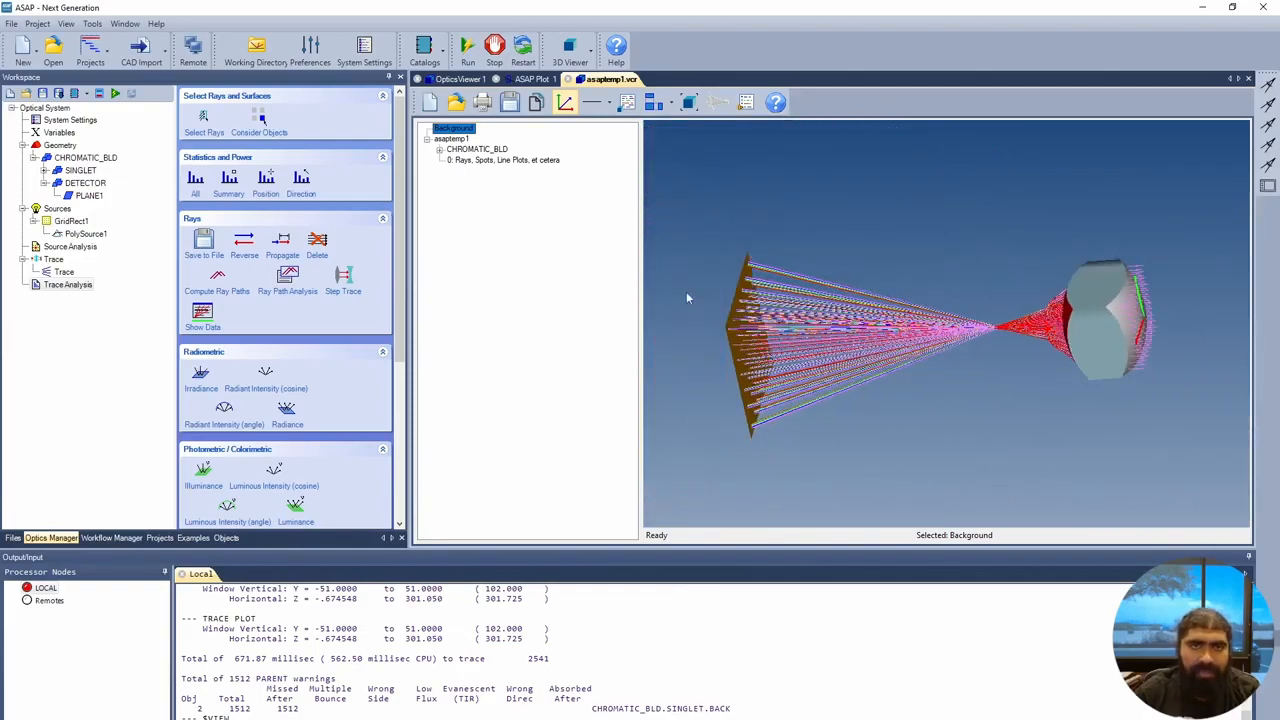
click(530, 79)
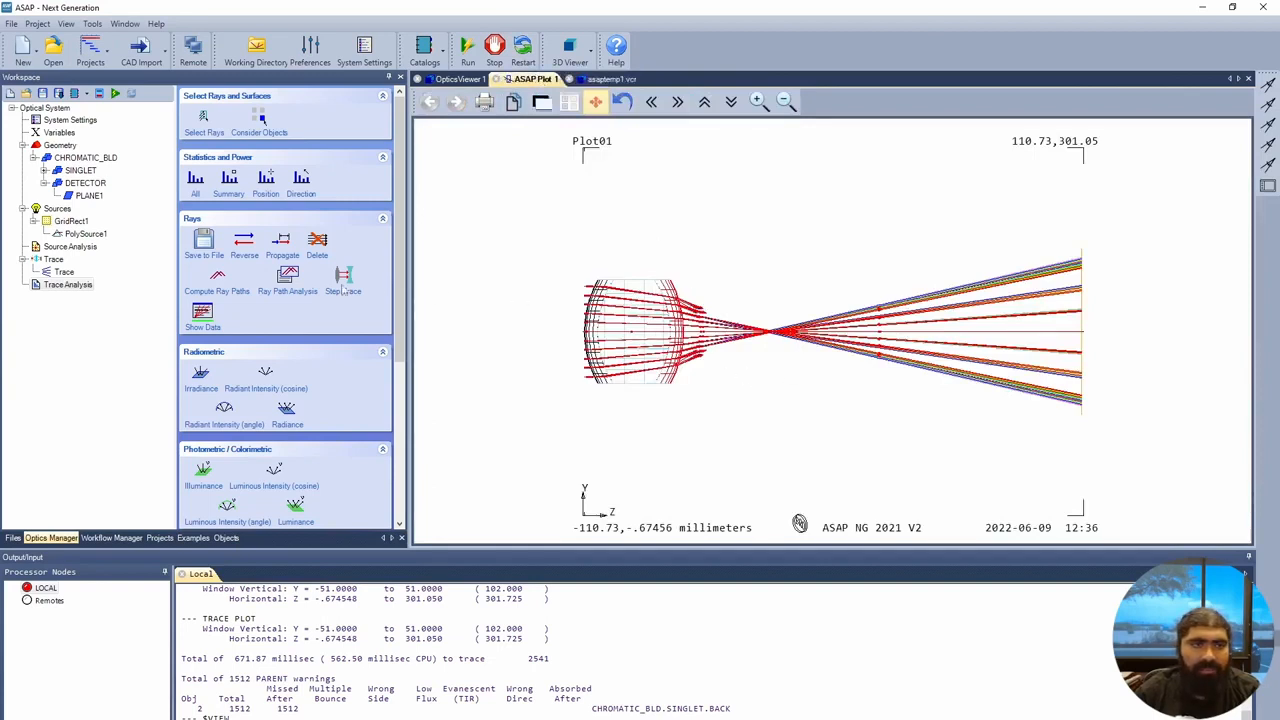
Restrict the trace analysis to consider only the detector's PLANE1 surface, excluding the singlet's front, back and edge.
click(70, 288)
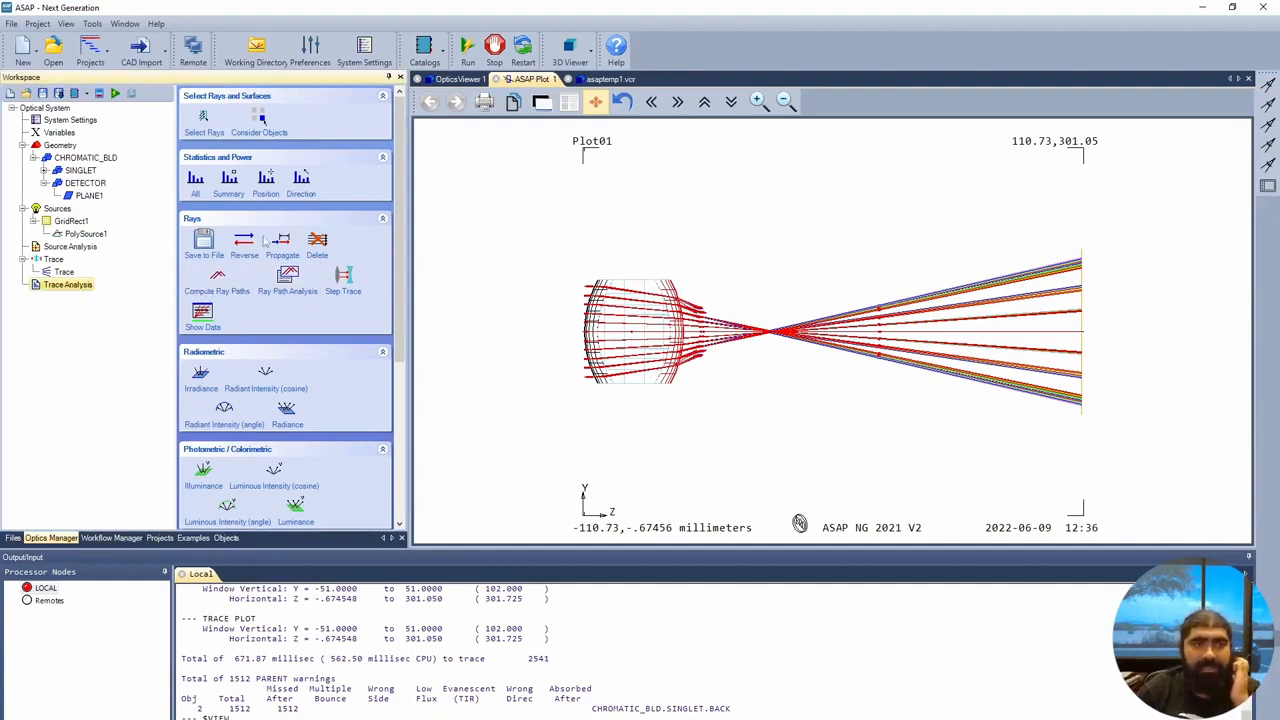
click(261, 120)
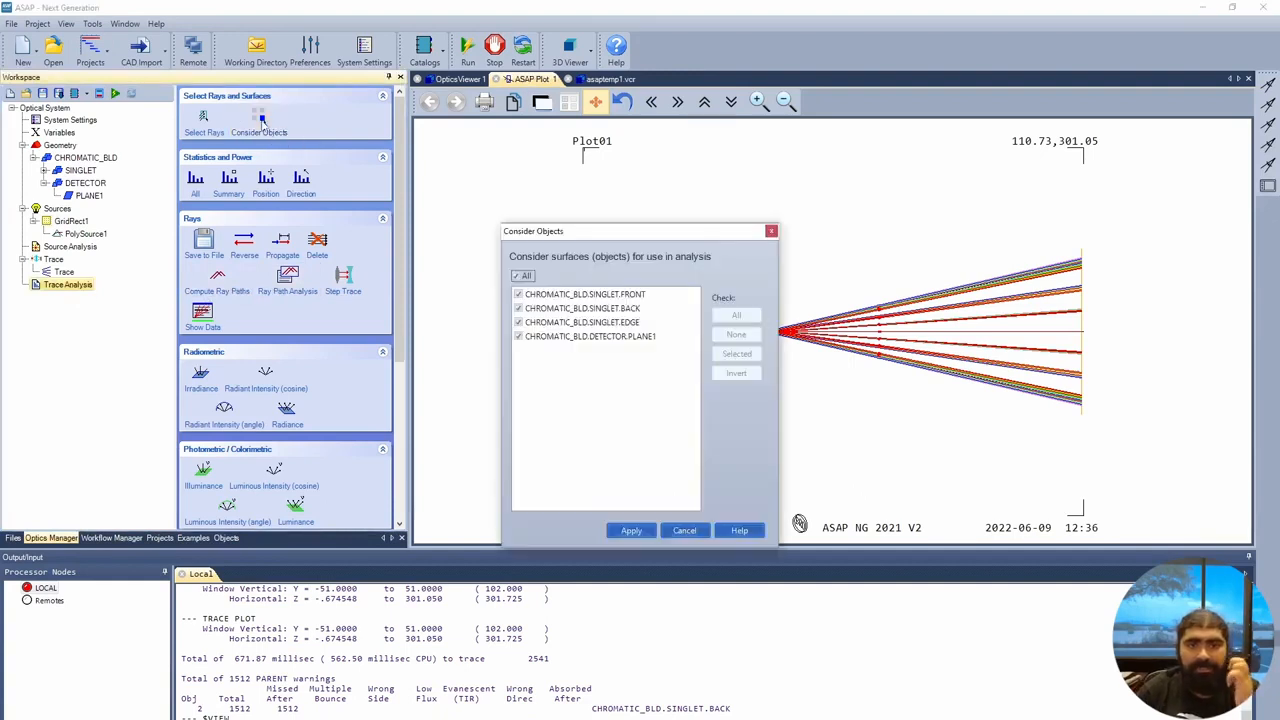
click(516, 278)
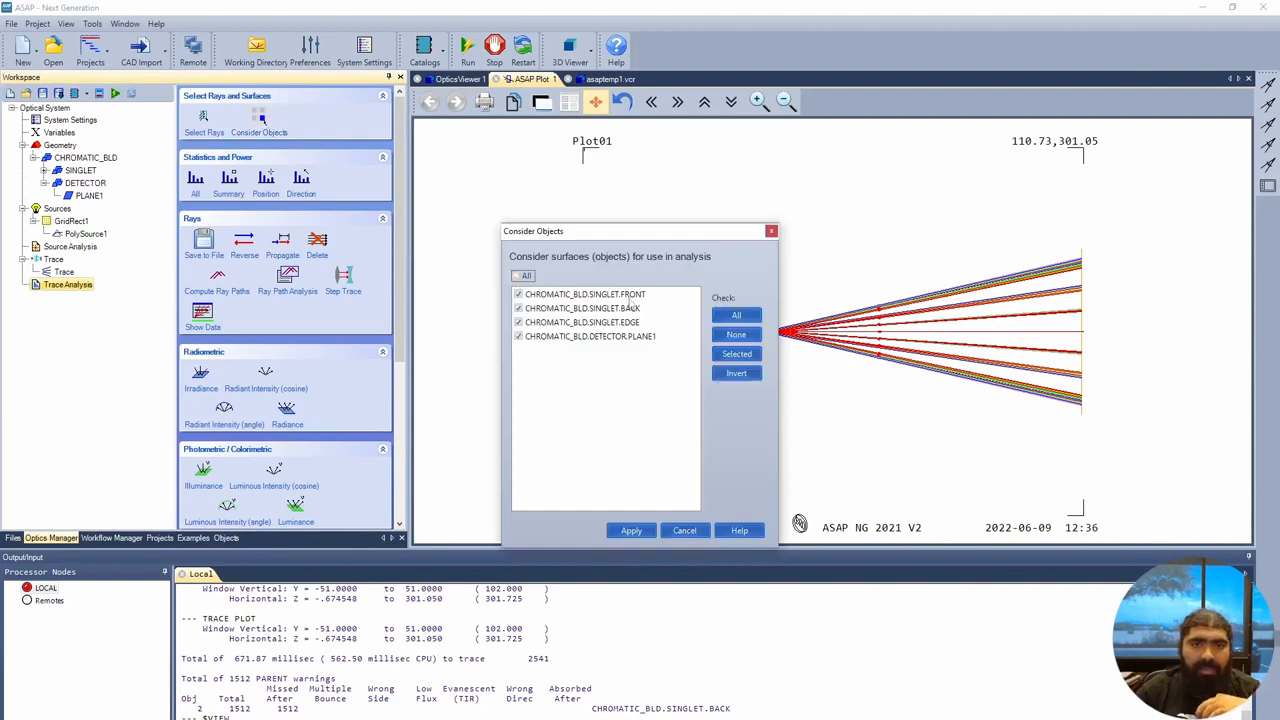
click(518, 294)
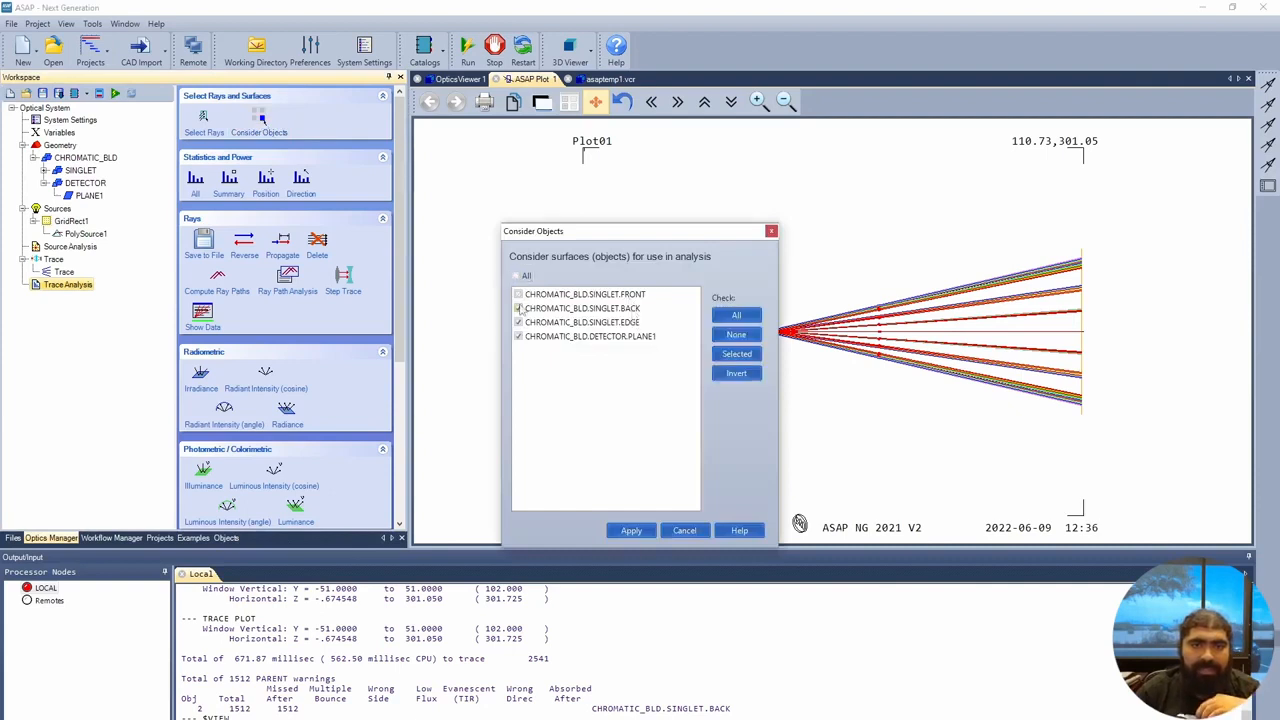
click(518, 308)
click(518, 322)
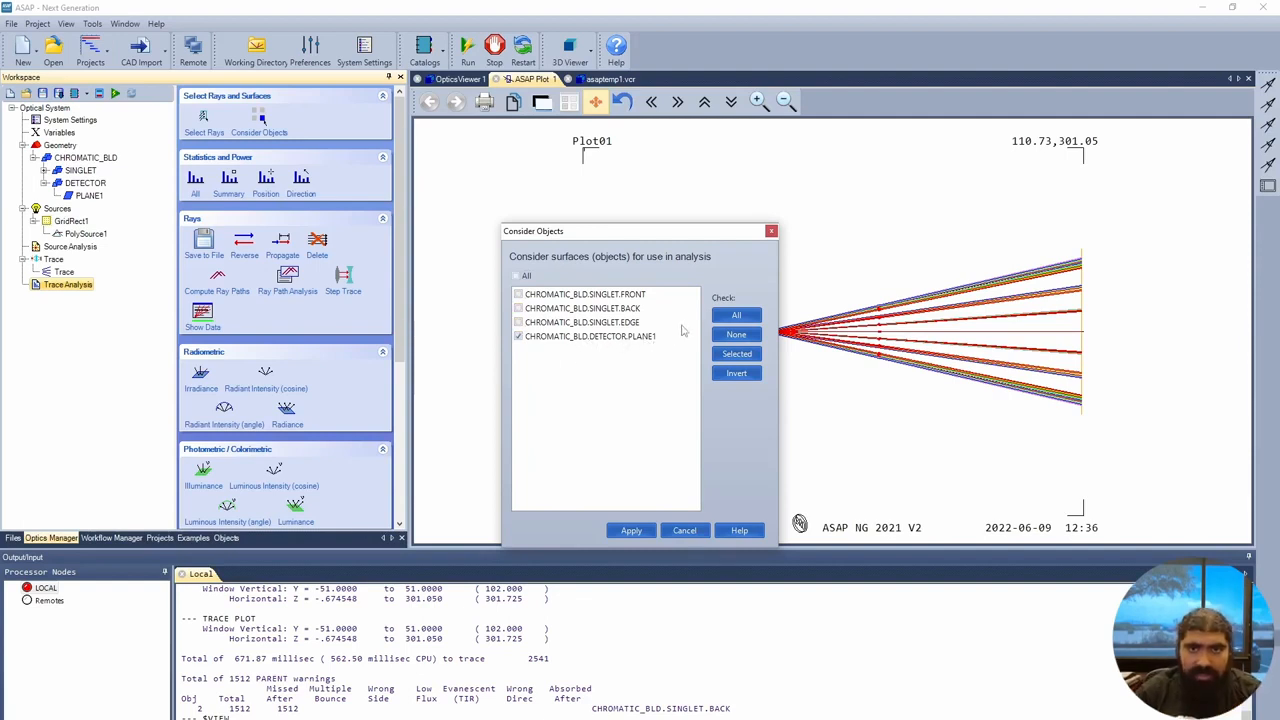
click(637, 531)
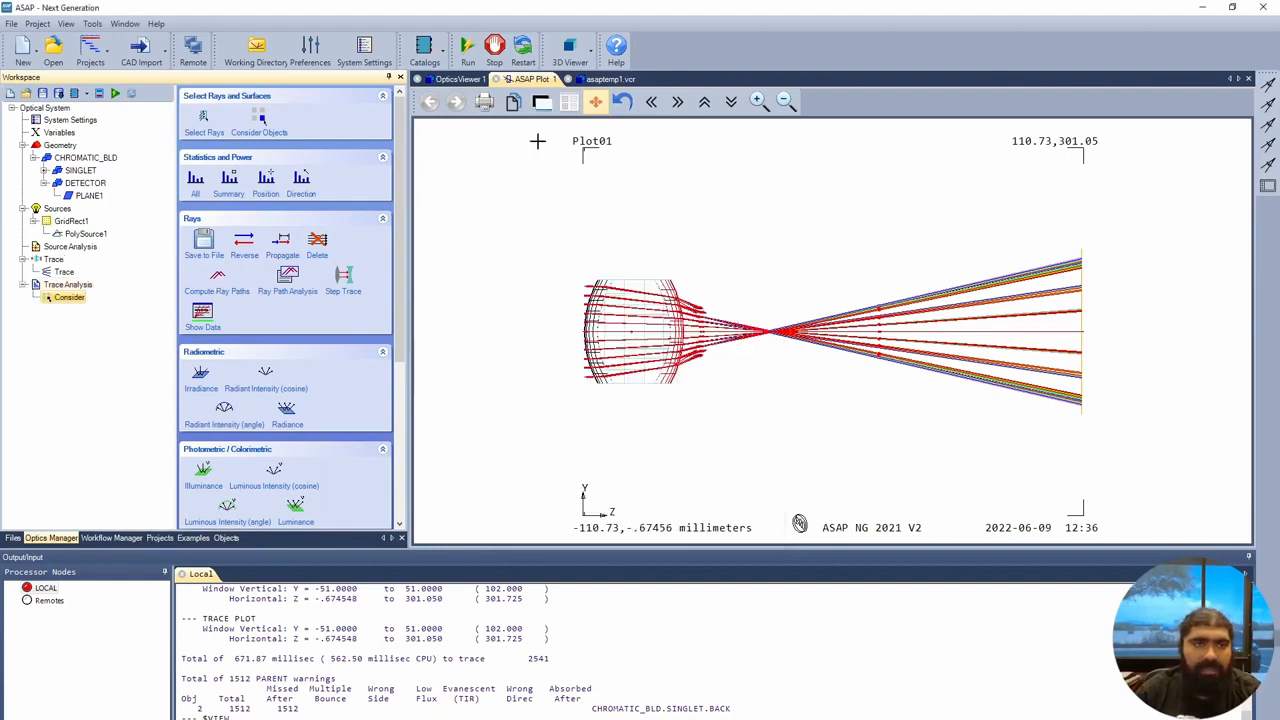
Run the optical system and check the traced rays in the 3D views and the 2D ray plot.
click(115, 92)
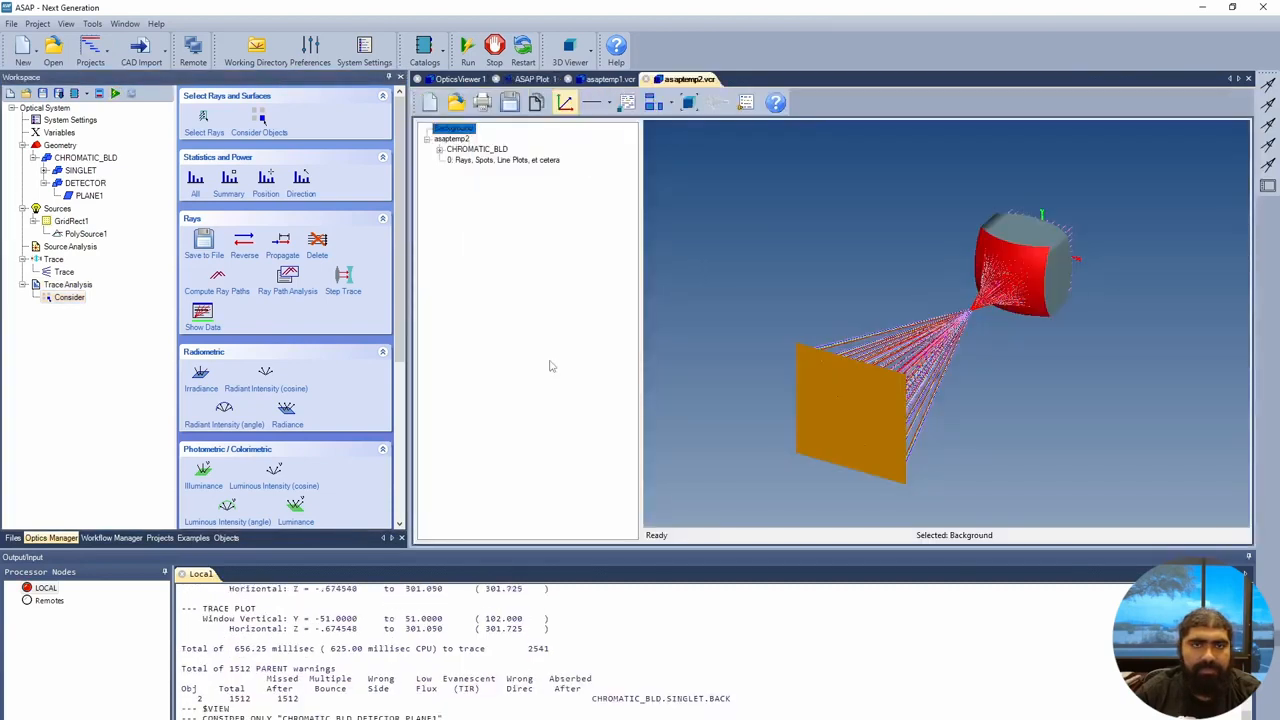
click(627, 102)
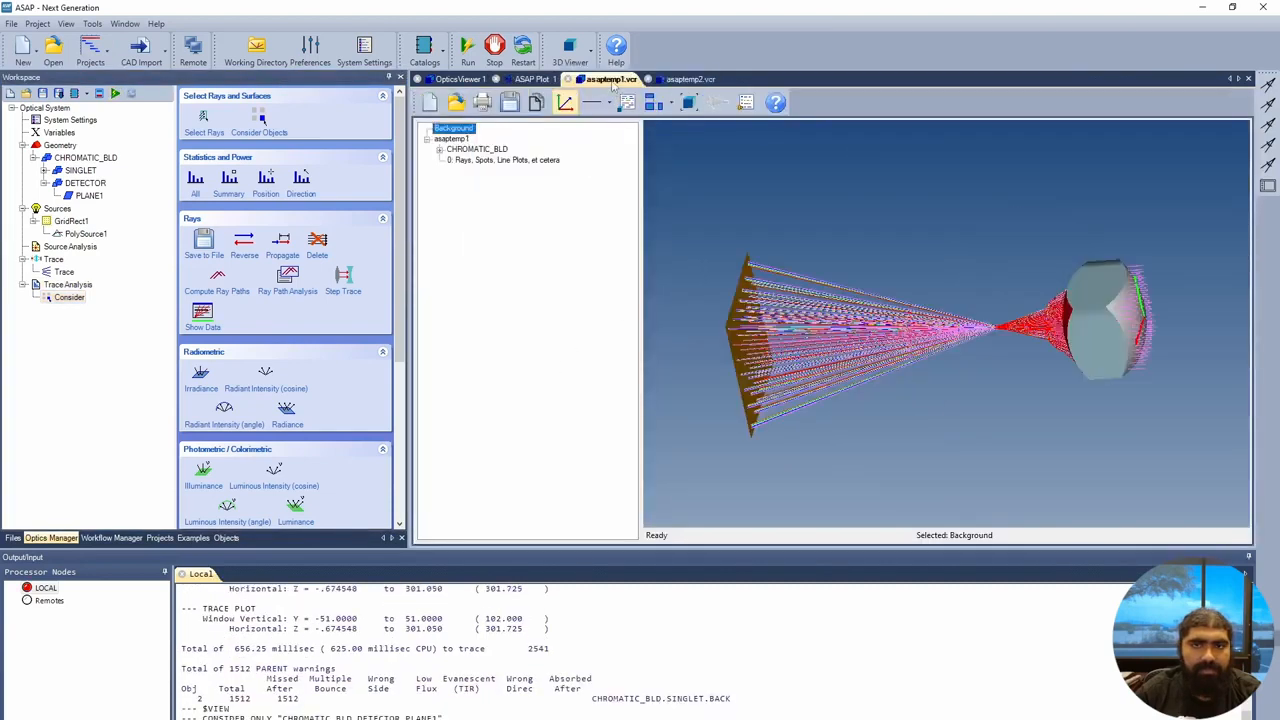
click(533, 79)
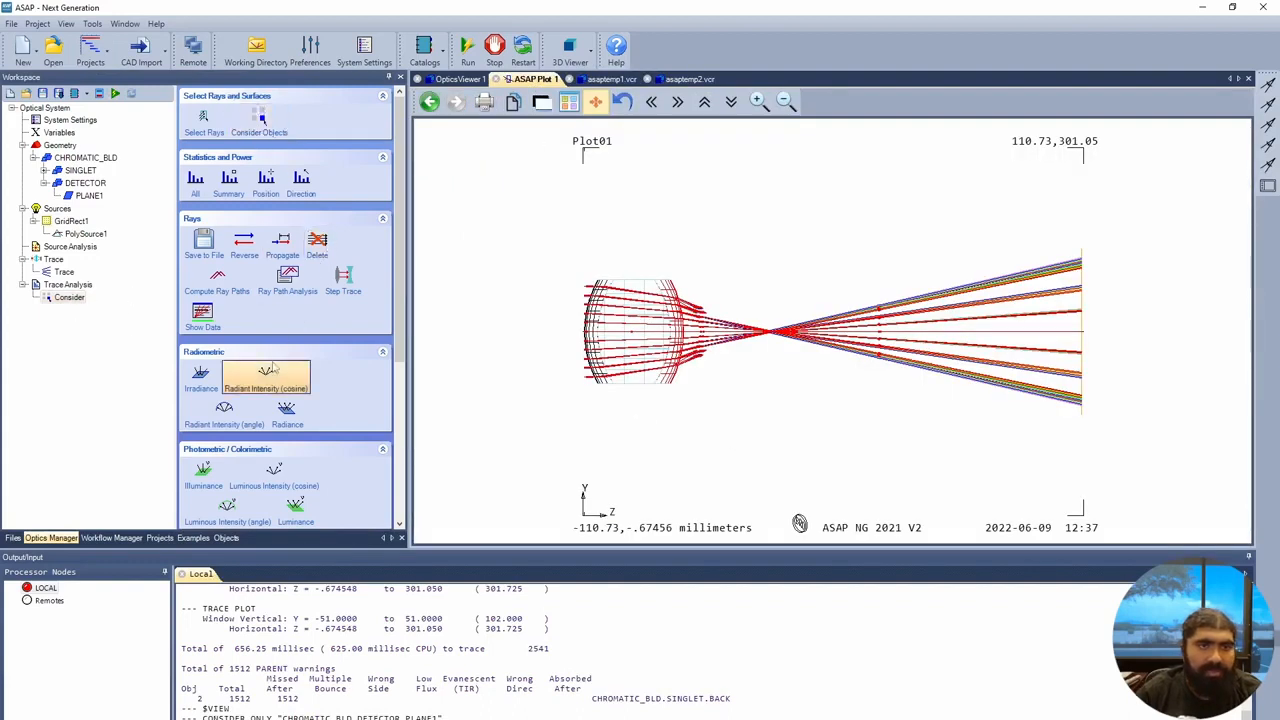
Add an auto-scaled Y-X irradiance analysis at resolution 51 with a picture graph to the trace analysis, and run the system.
click(205, 378)
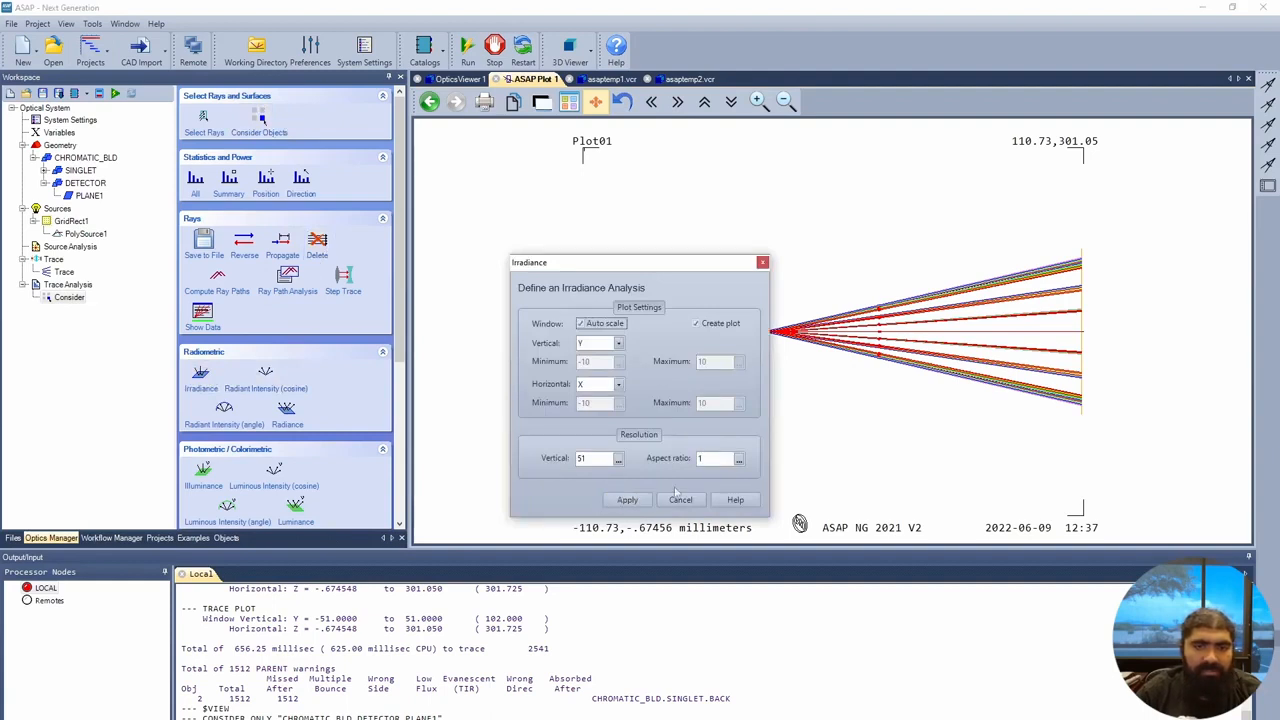
click(640, 500)
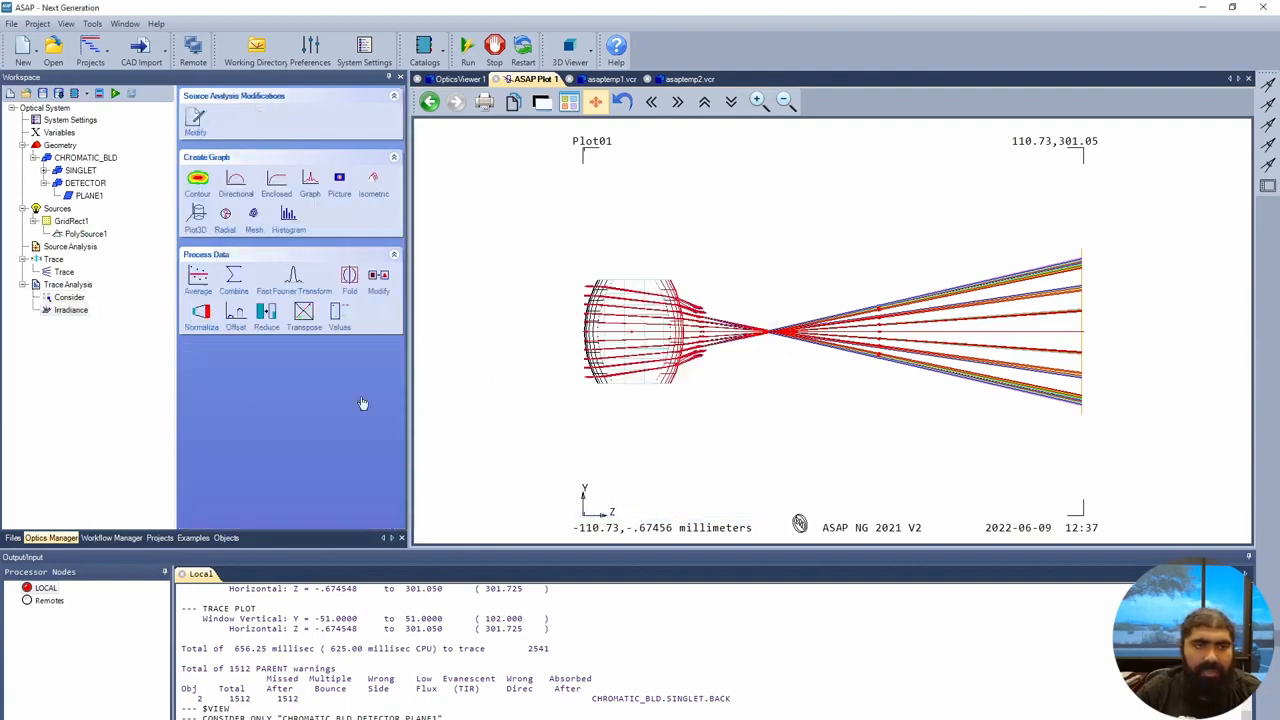
click(337, 184)
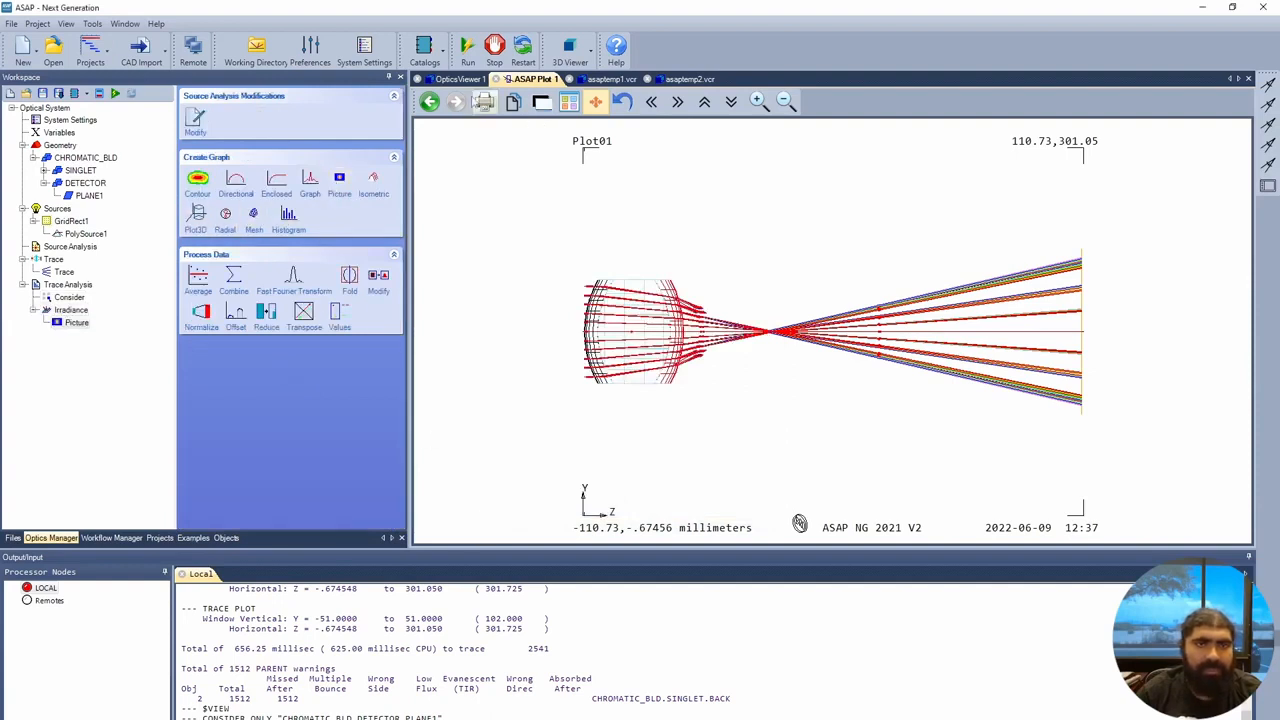
click(115, 93)
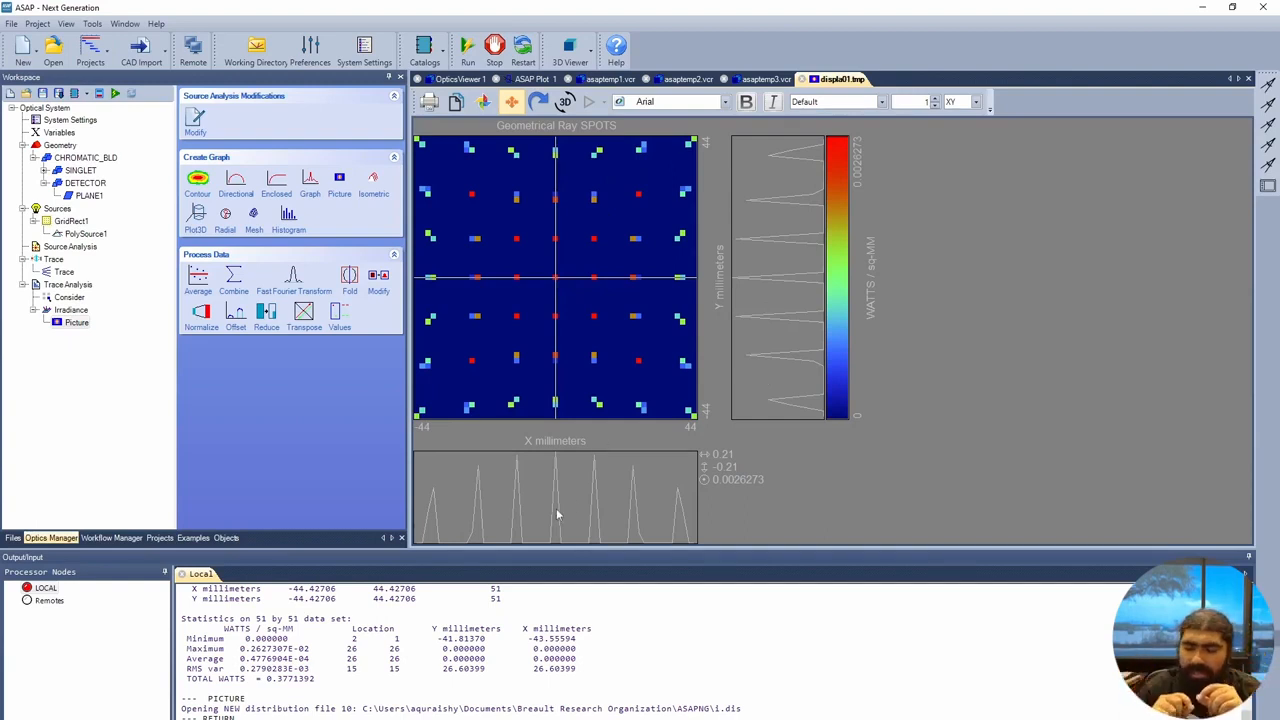
Compare the irradiance picture with the 3D ray views and 2D spot plot, and examine the rays at the singlet's edge up close.
click(768, 79)
drag(884, 378, 806, 440)
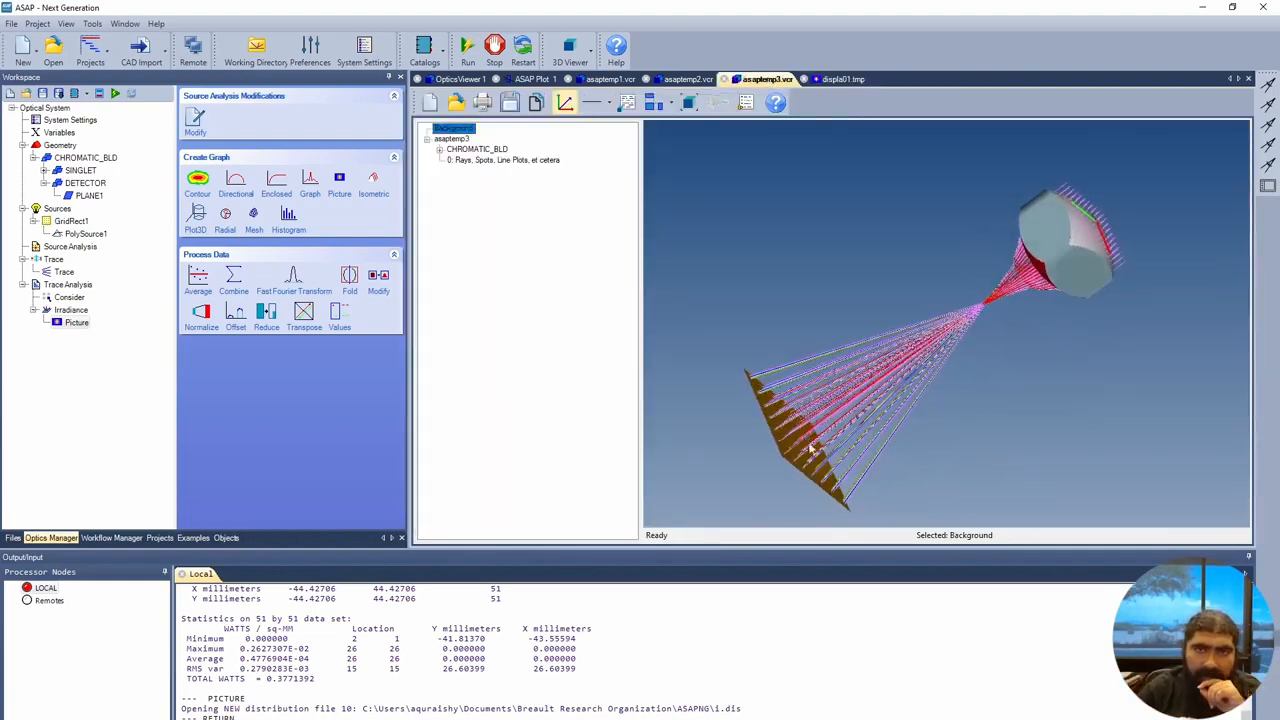
click(840, 79)
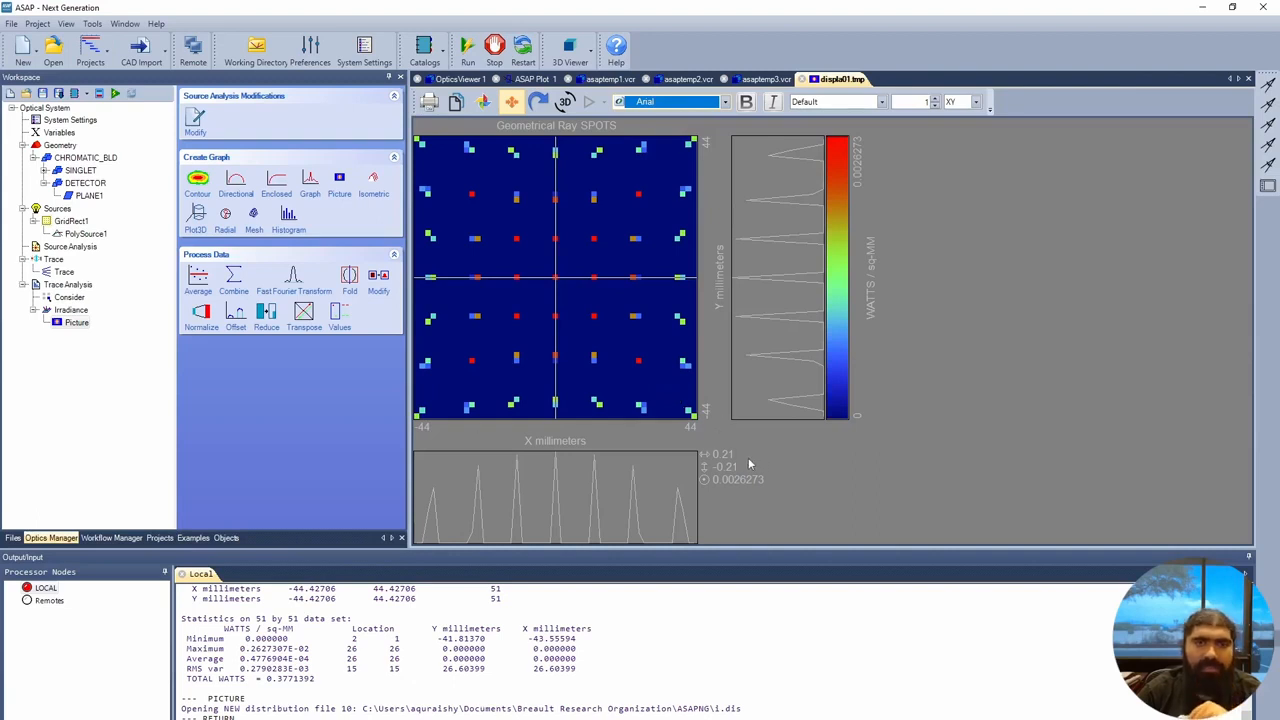
click(765, 79)
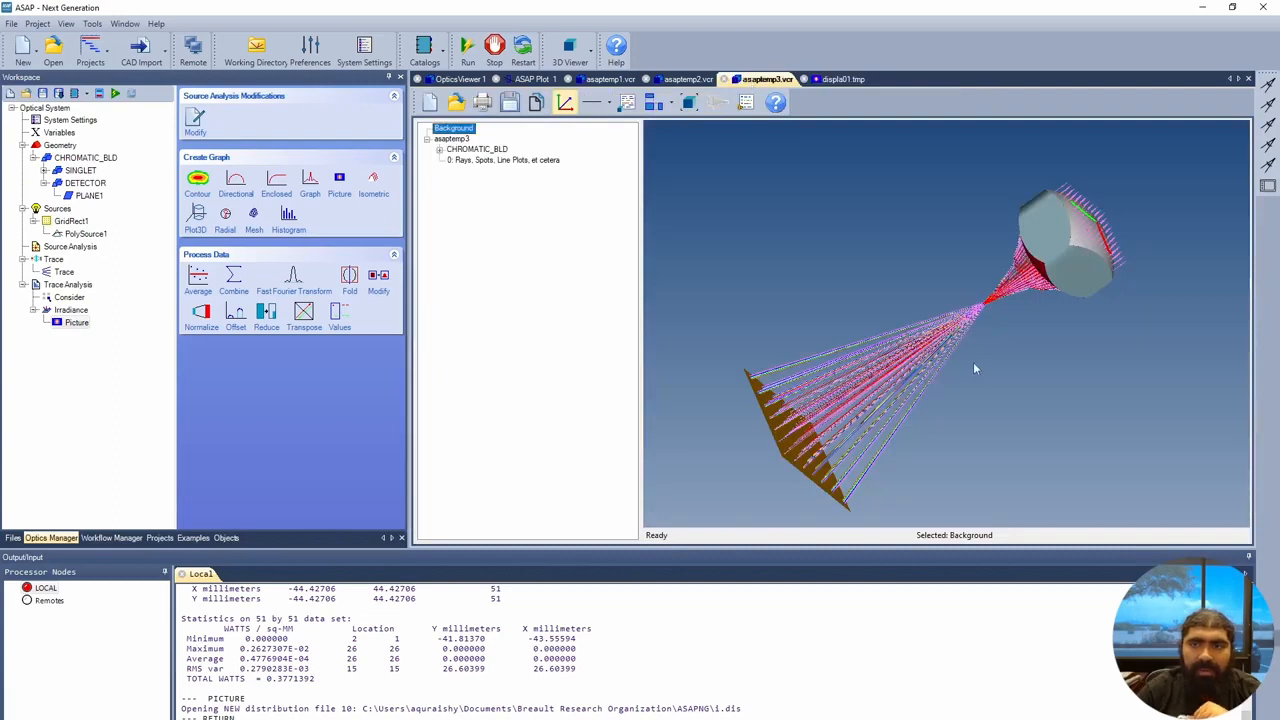
click(688, 79)
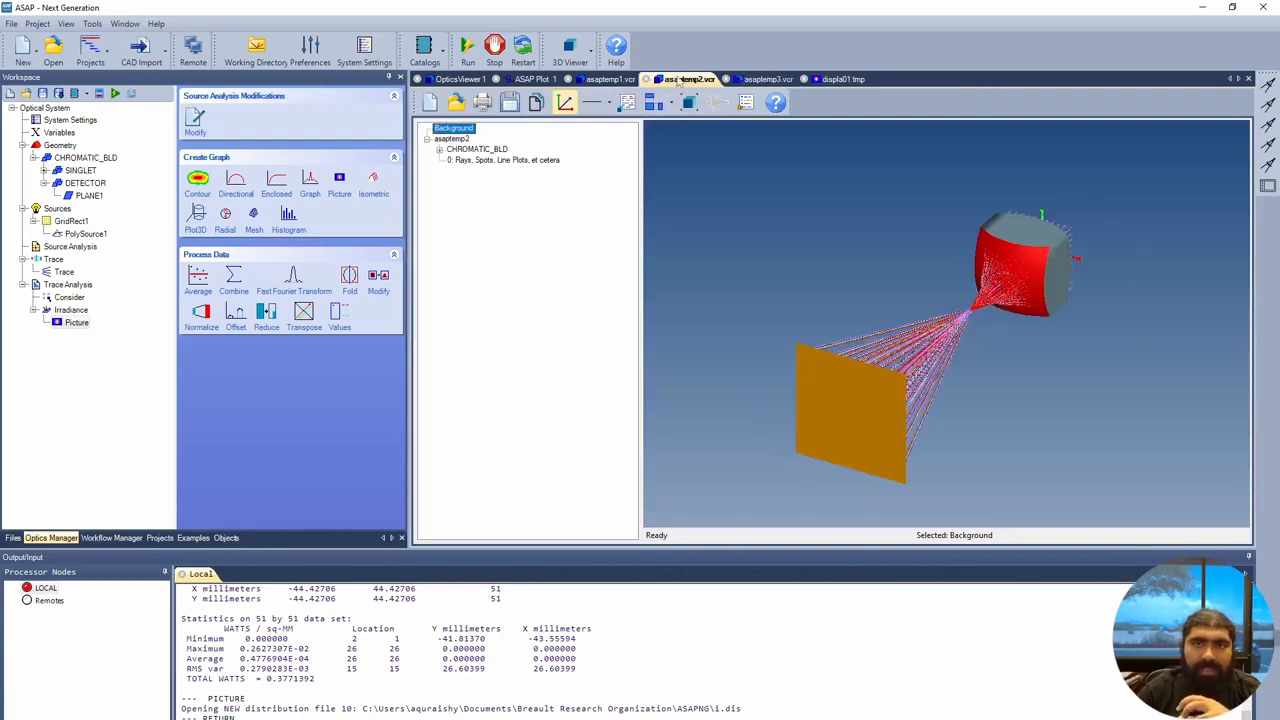
click(606, 79)
click(533, 79)
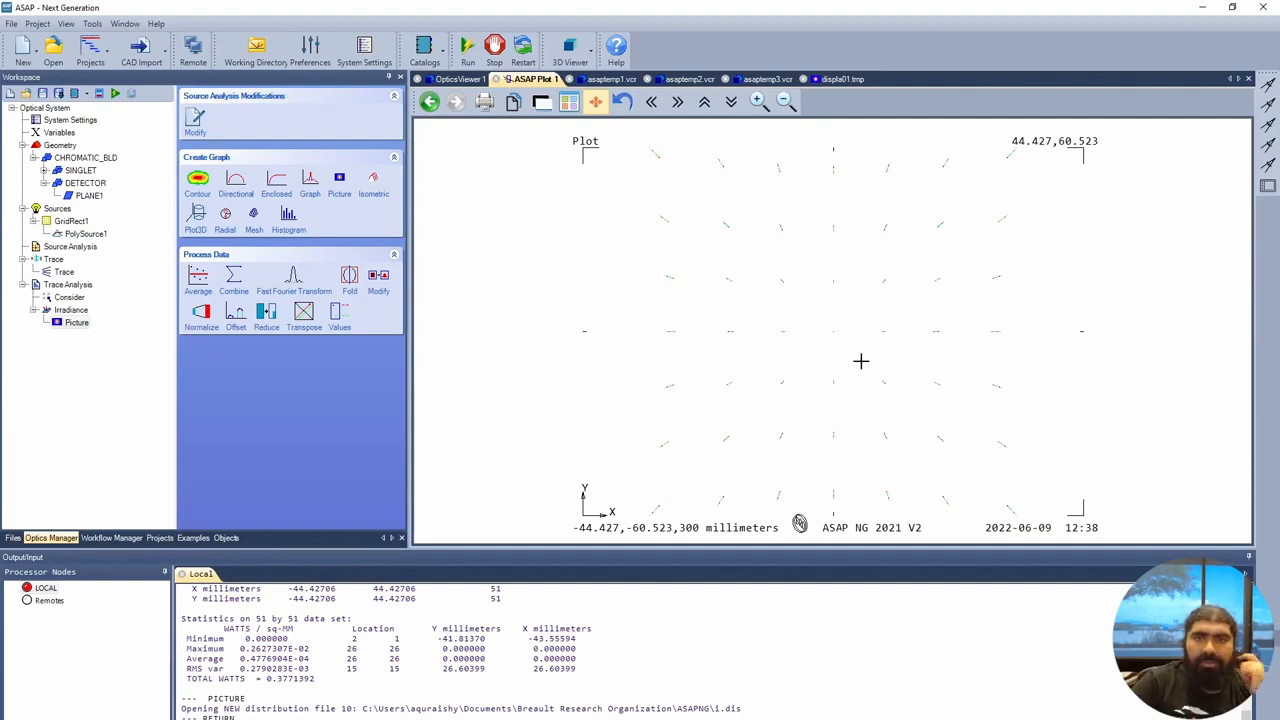
click(603, 81)
click(530, 79)
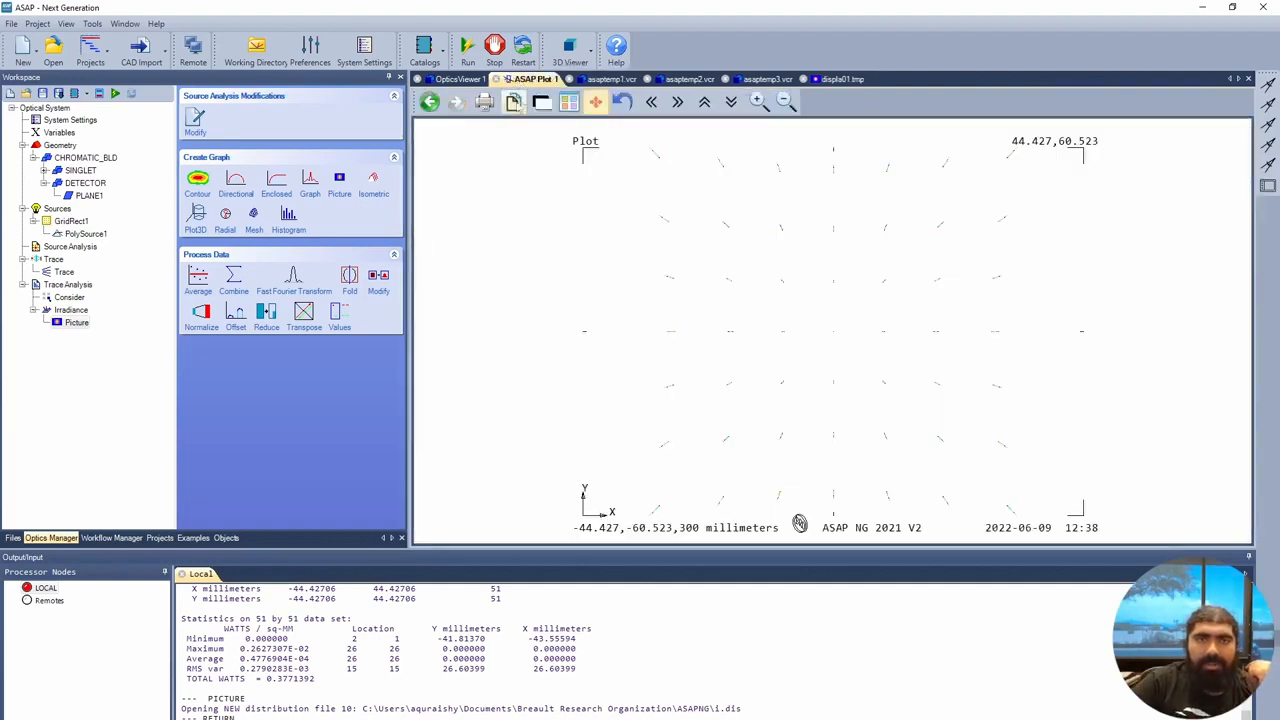
click(431, 104)
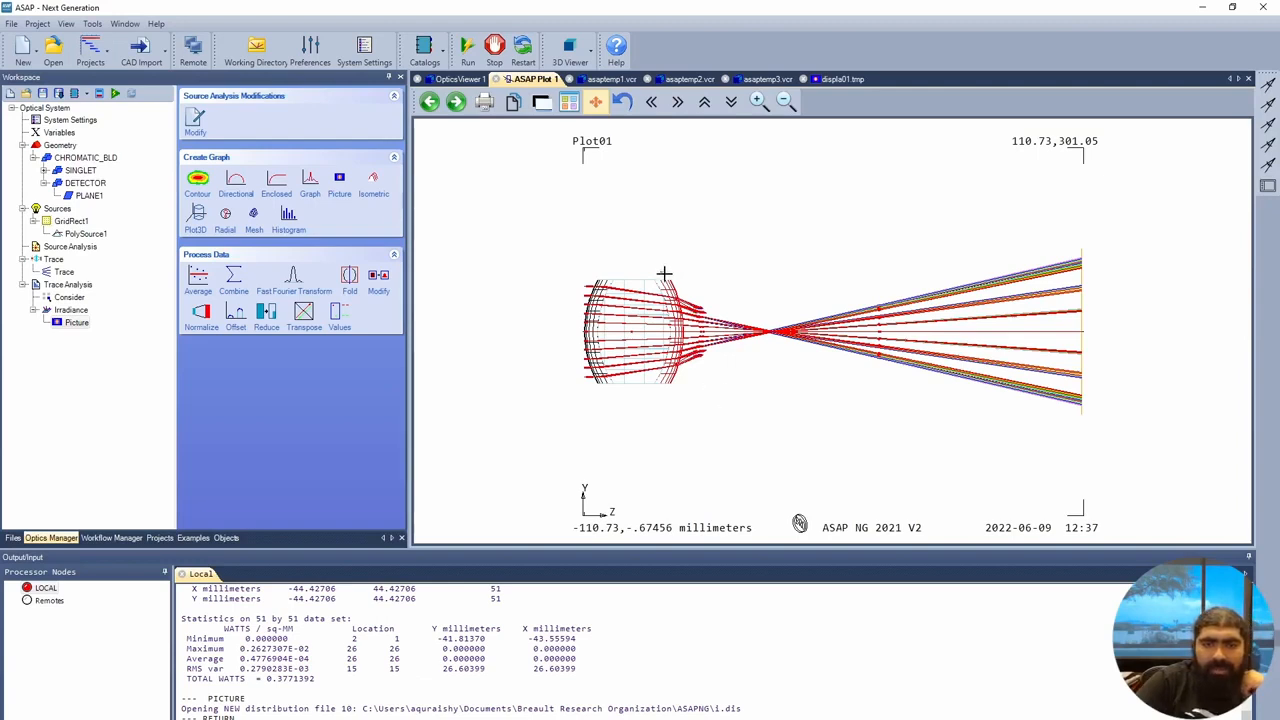
drag(659, 271, 730, 383)
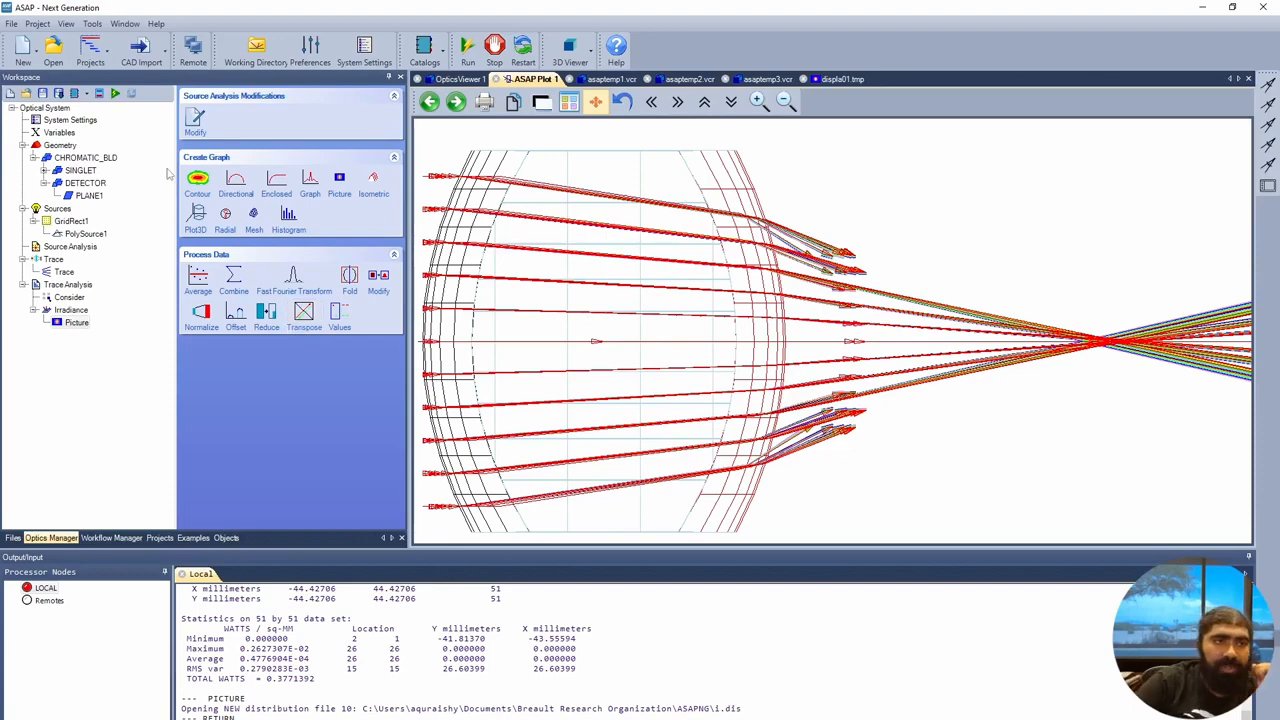
Set the DET_SIZE variable to 300 and rerun the optical system.
double_click(60, 133)
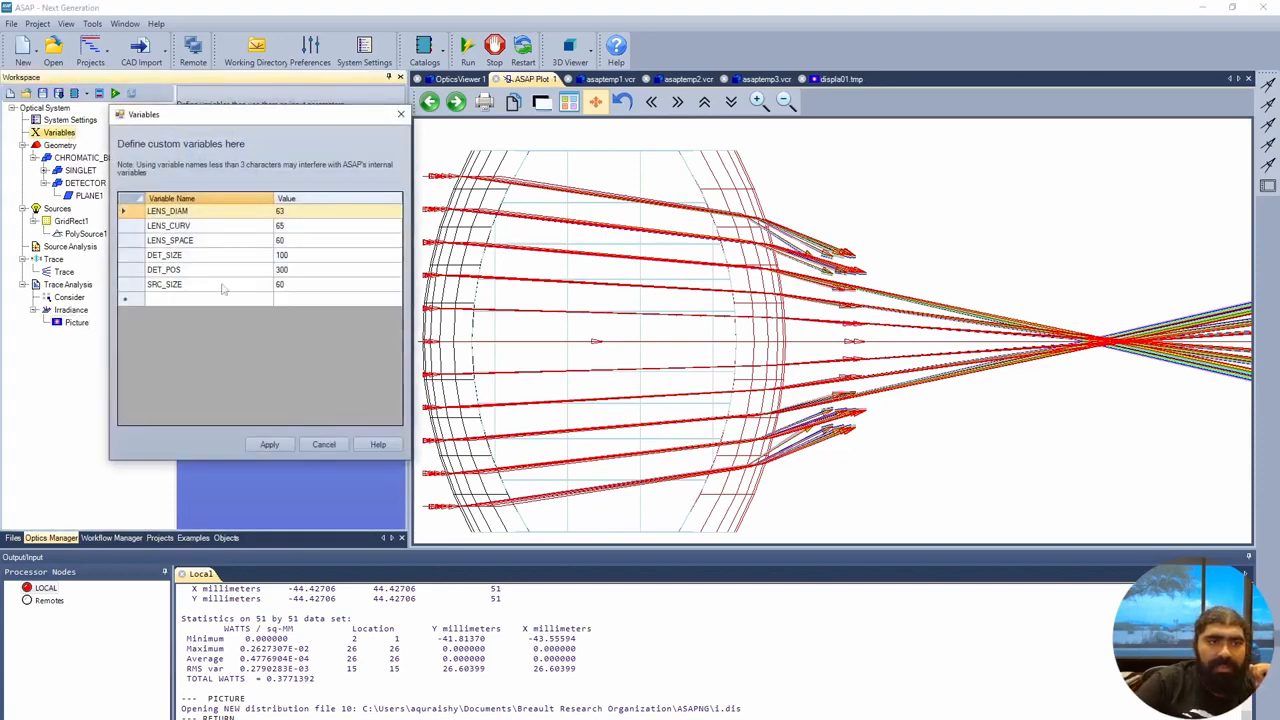
click(184, 288)
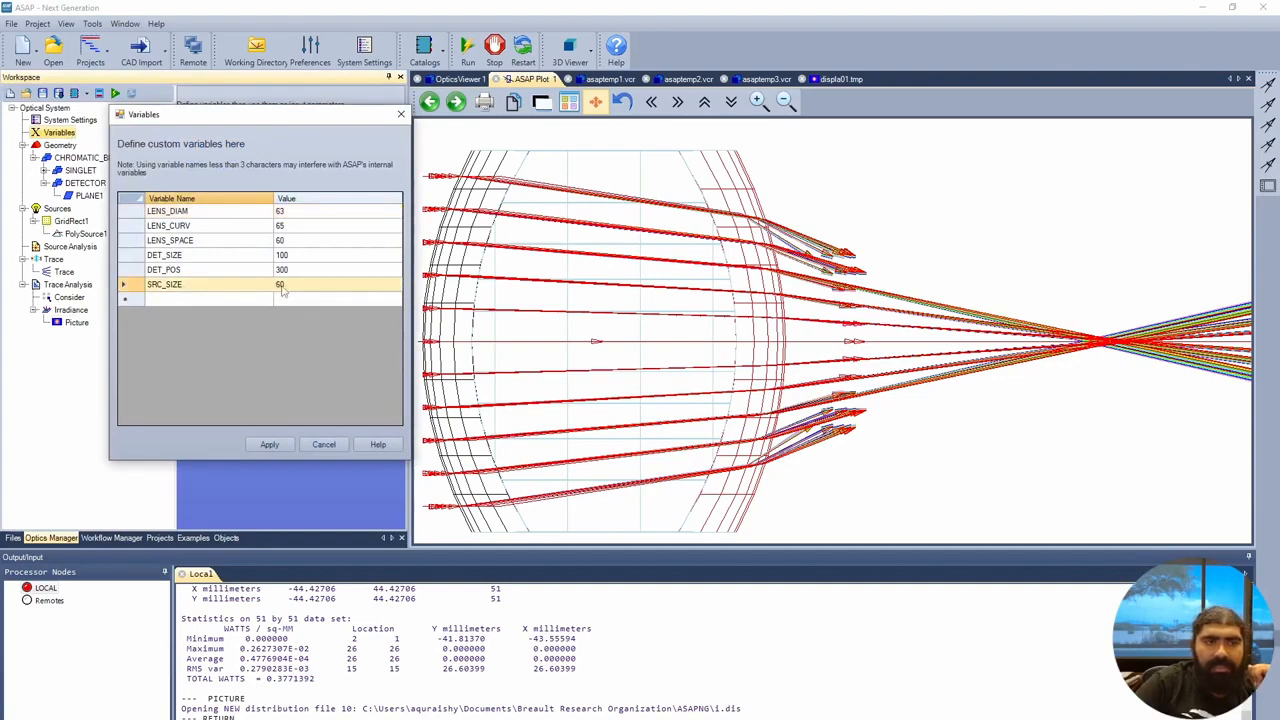
click(205, 262)
click(281, 256)
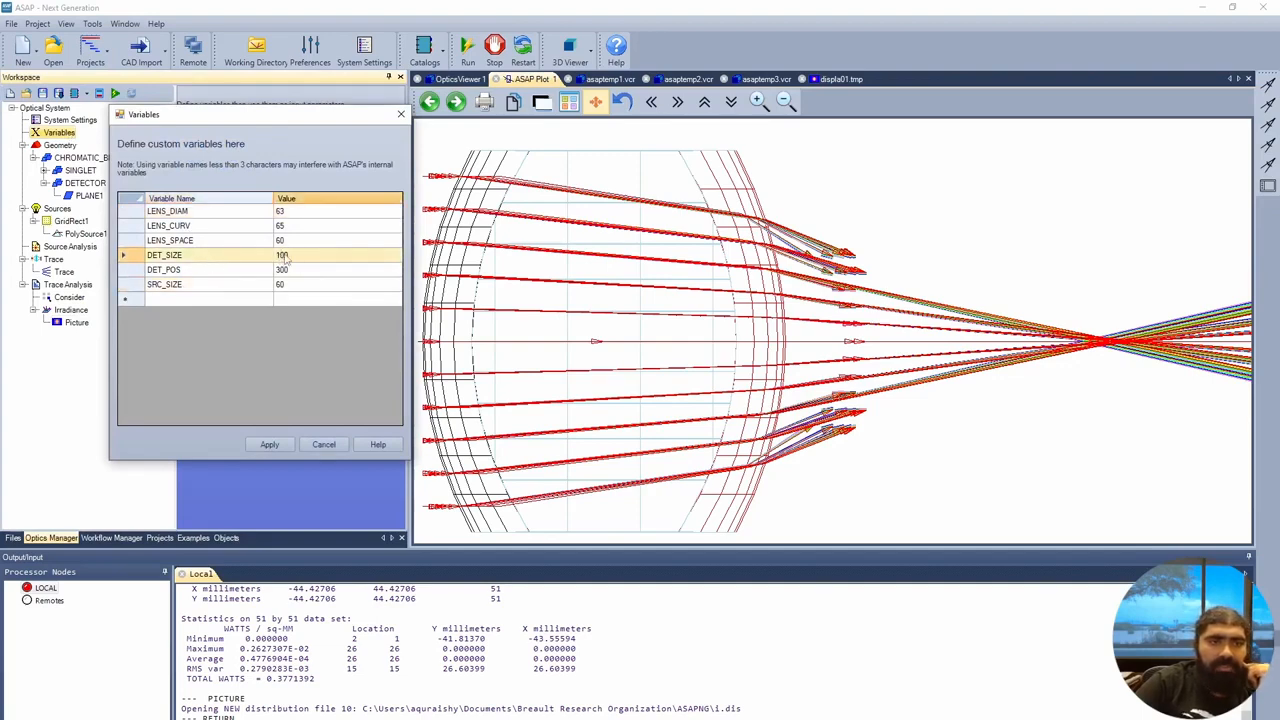
click(283, 256)
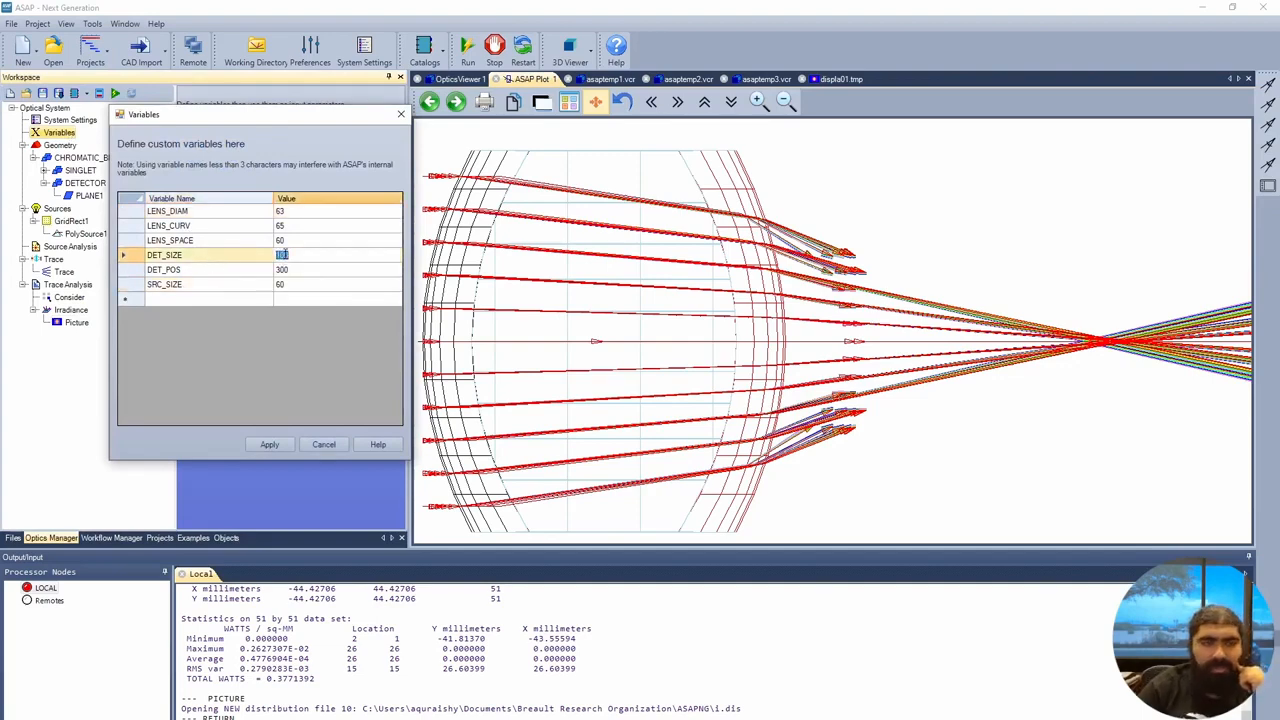
text(300)
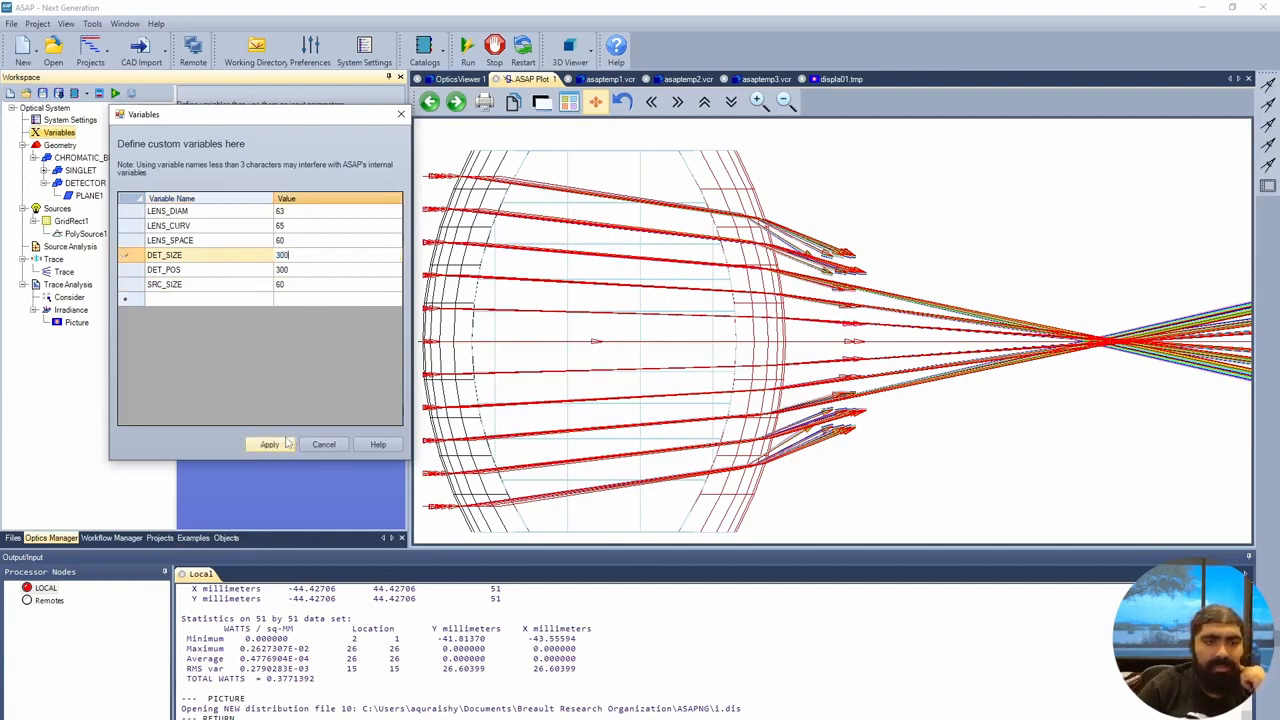
click(281, 445)
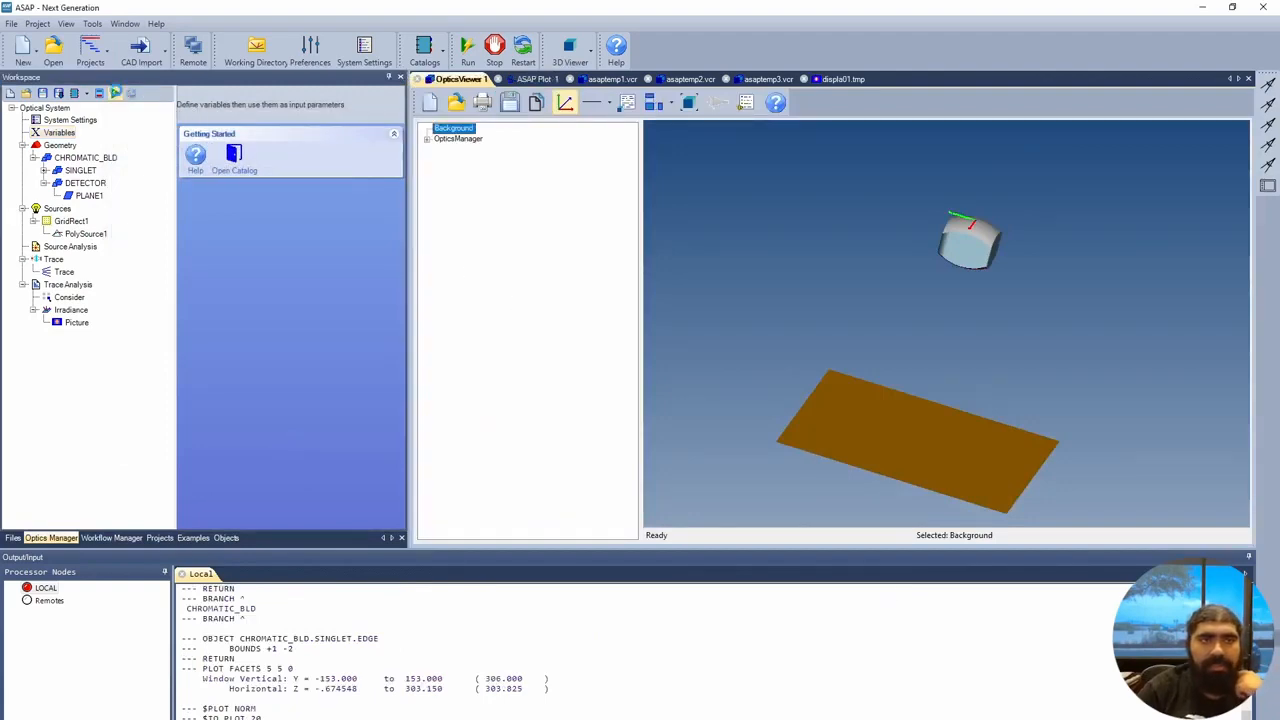
click(116, 92)
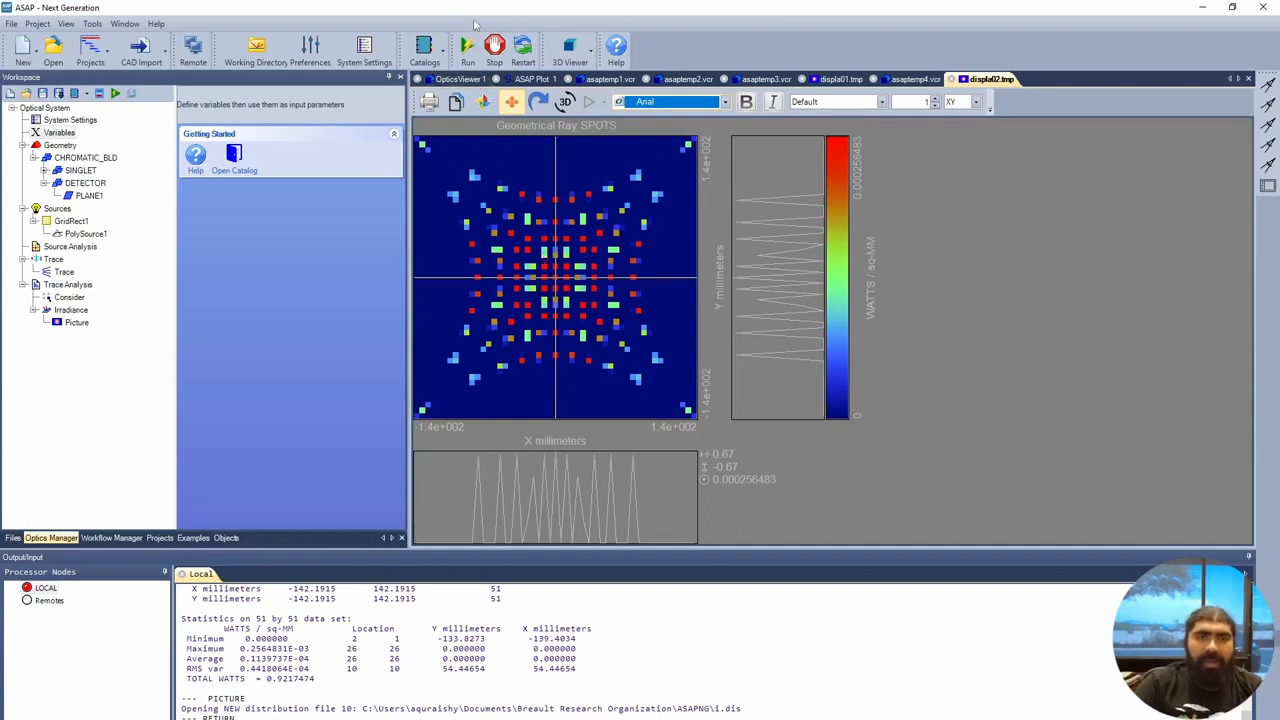
Close the outdated 3D ray views asaptemp1 and asaptemp2.
click(461, 80)
click(607, 79)
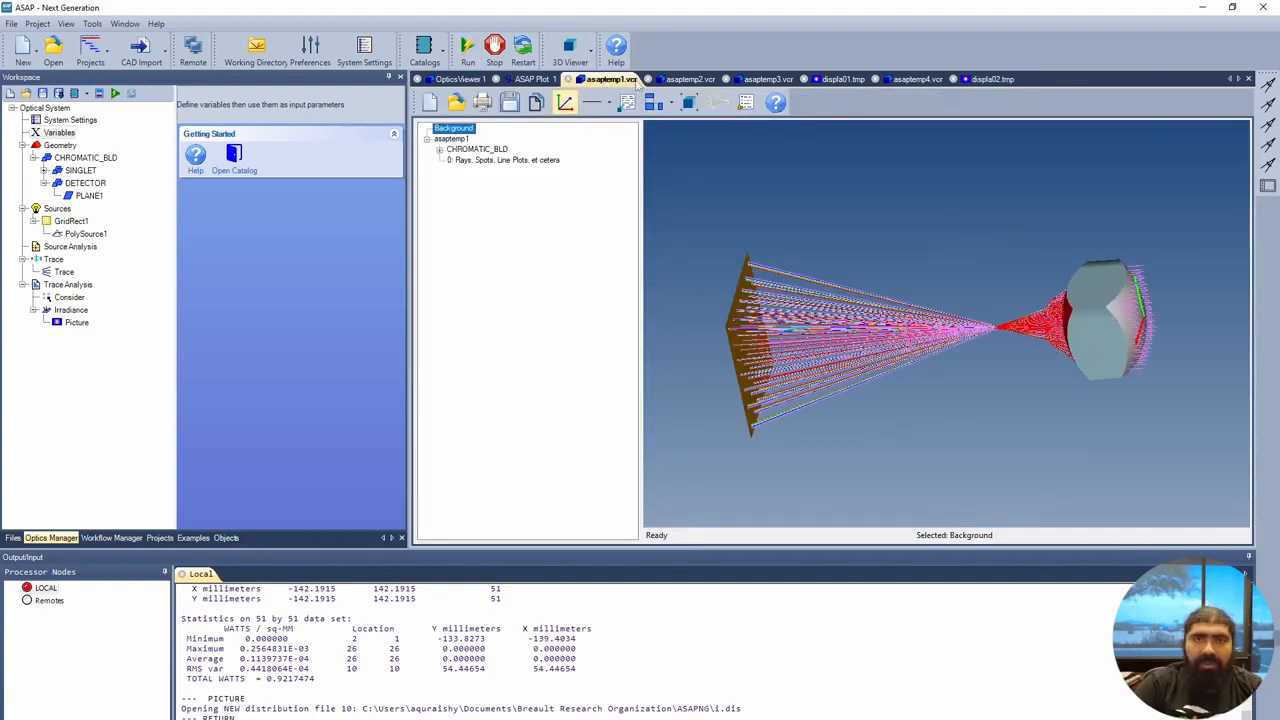
click(647, 79)
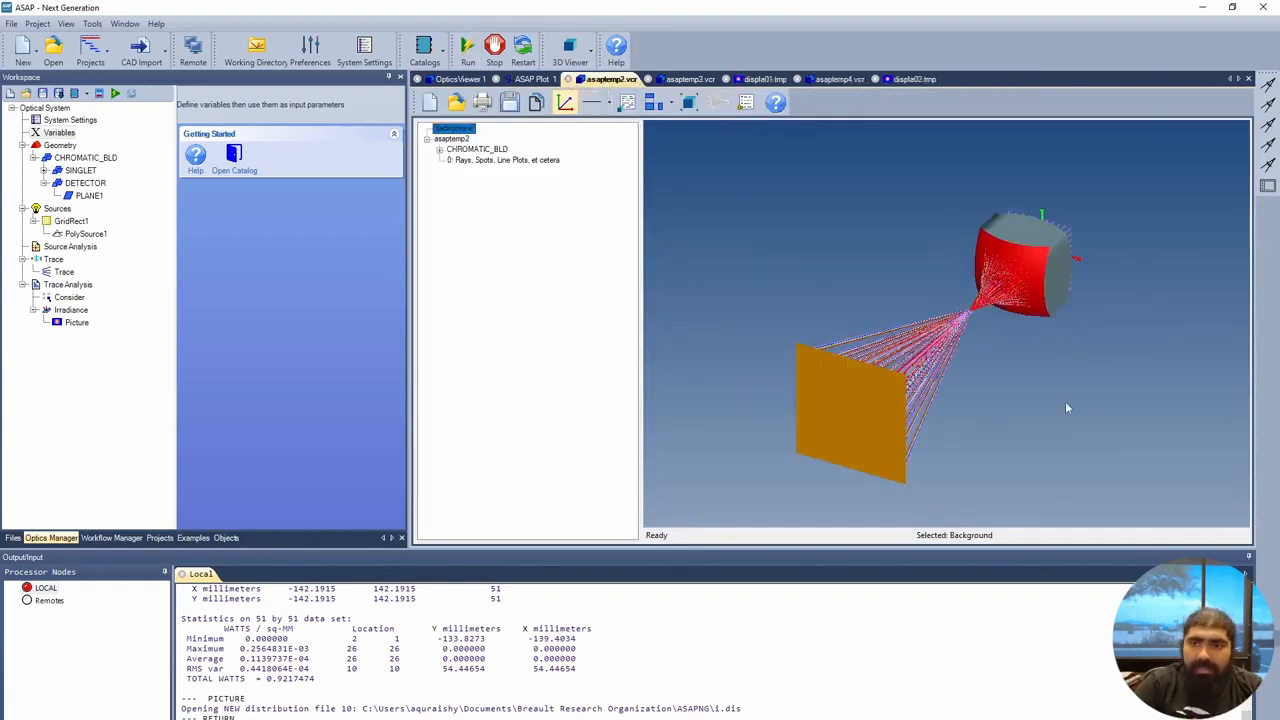
drag(1065, 401, 940, 400)
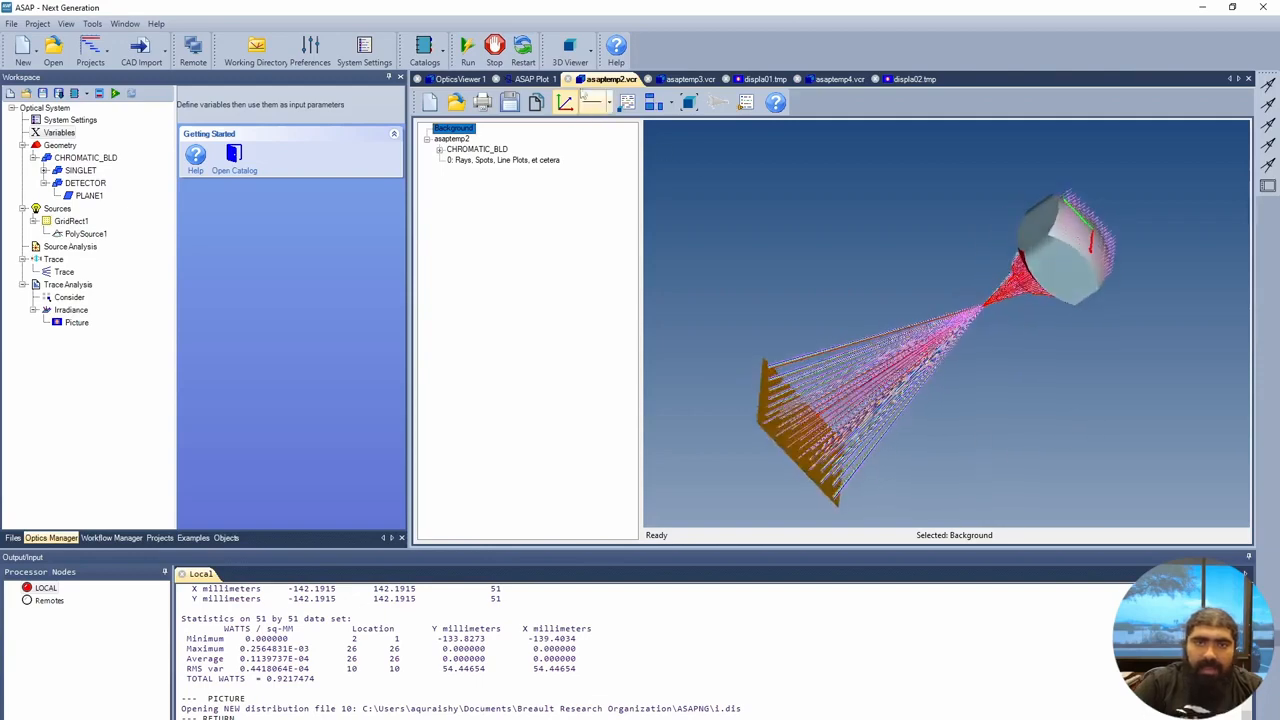
click(568, 80)
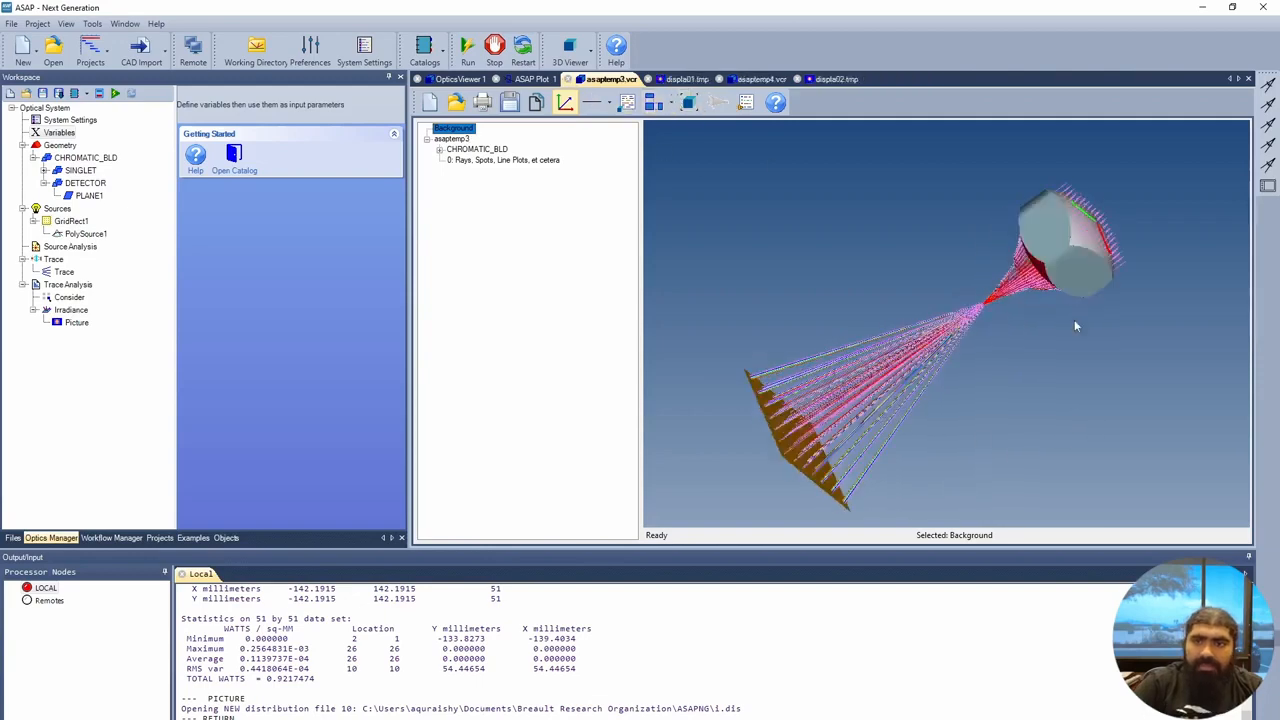
Compare the earlier 3D ray trace with the enlarged-detector trace from different angles, and inspect the new 2D spot plot.
mouse_move(1074, 319)
mouse_down()
mouse_move(856, 312)
mouse_move(863, 360)
mouse_move(810, 363)
mouse_move(812, 377)
mouse_up()
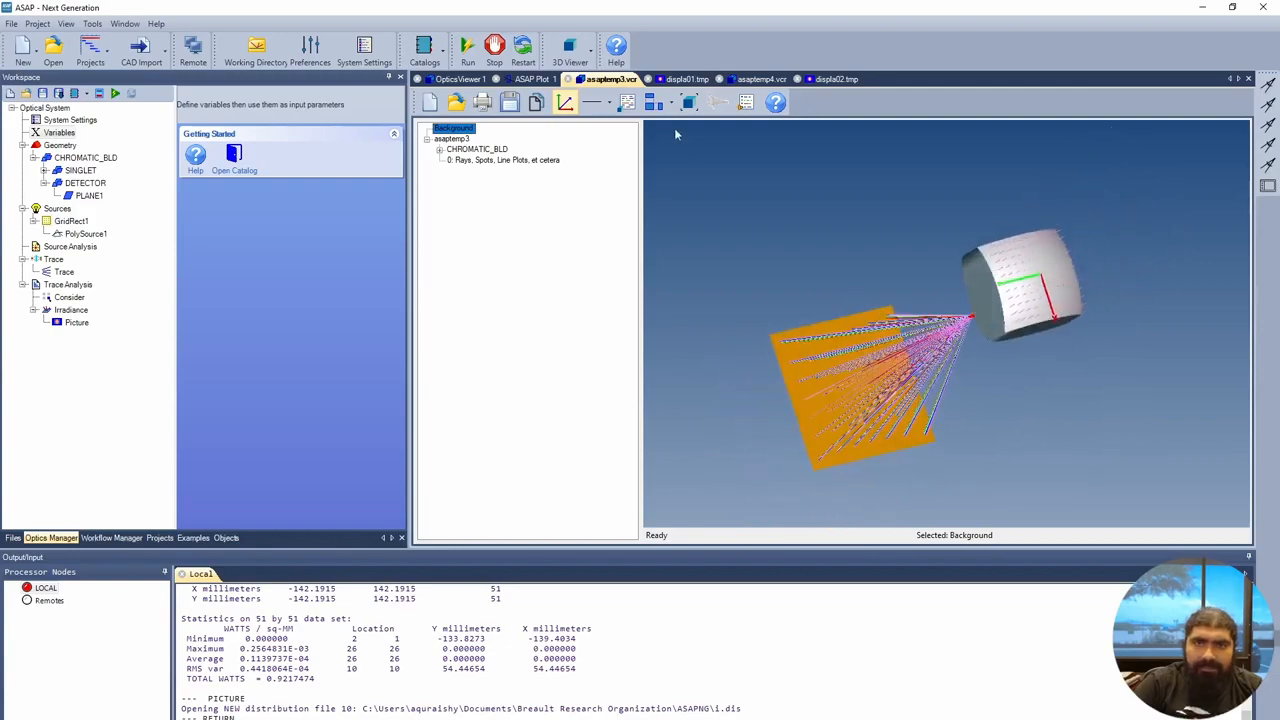
click(680, 79)
click(760, 79)
drag(1091, 331, 1014, 326)
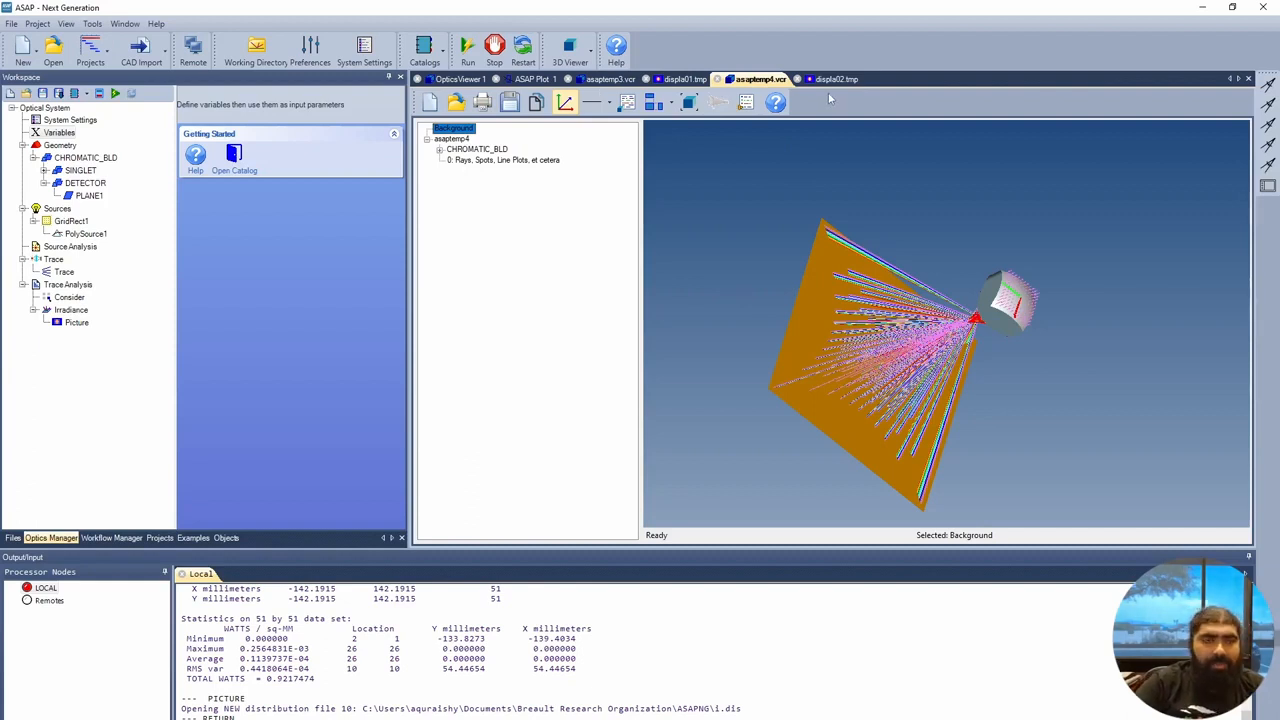
click(533, 79)
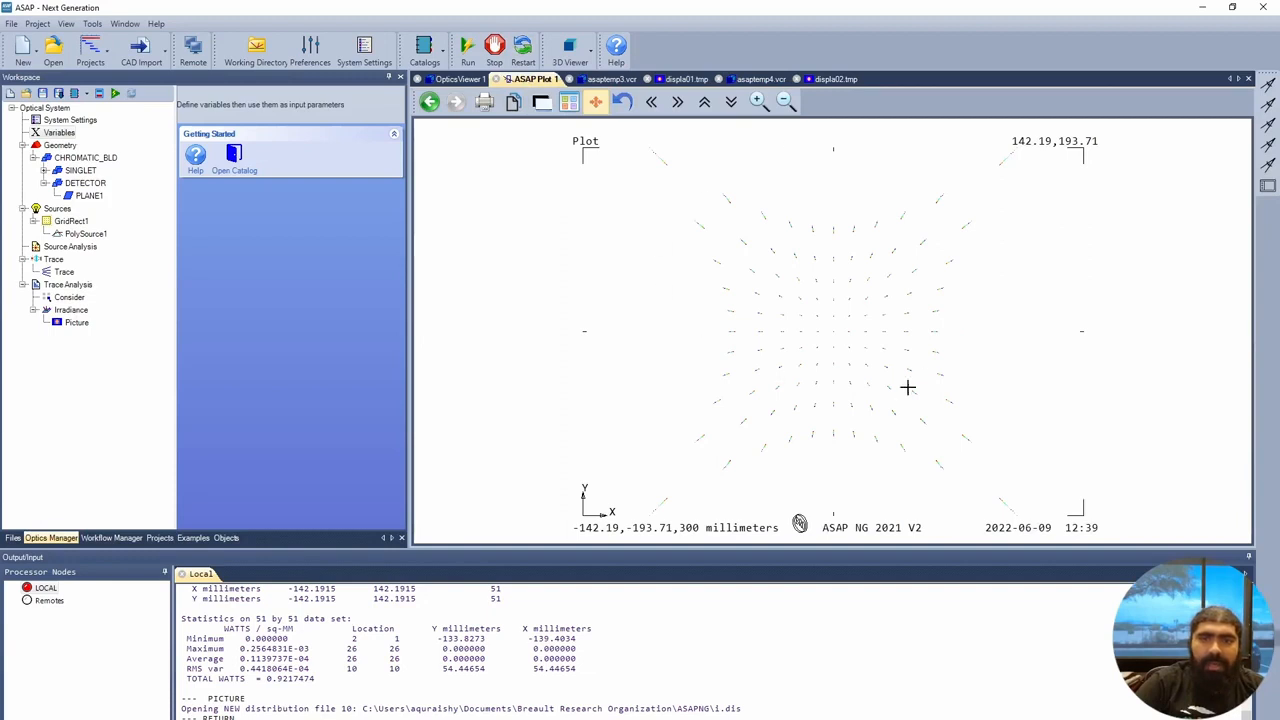
Compare the irradiance pictures displa01 and displa02 of the original and enlarged detectors, checking them against the corresponding 3D ray traces.
click(607, 79)
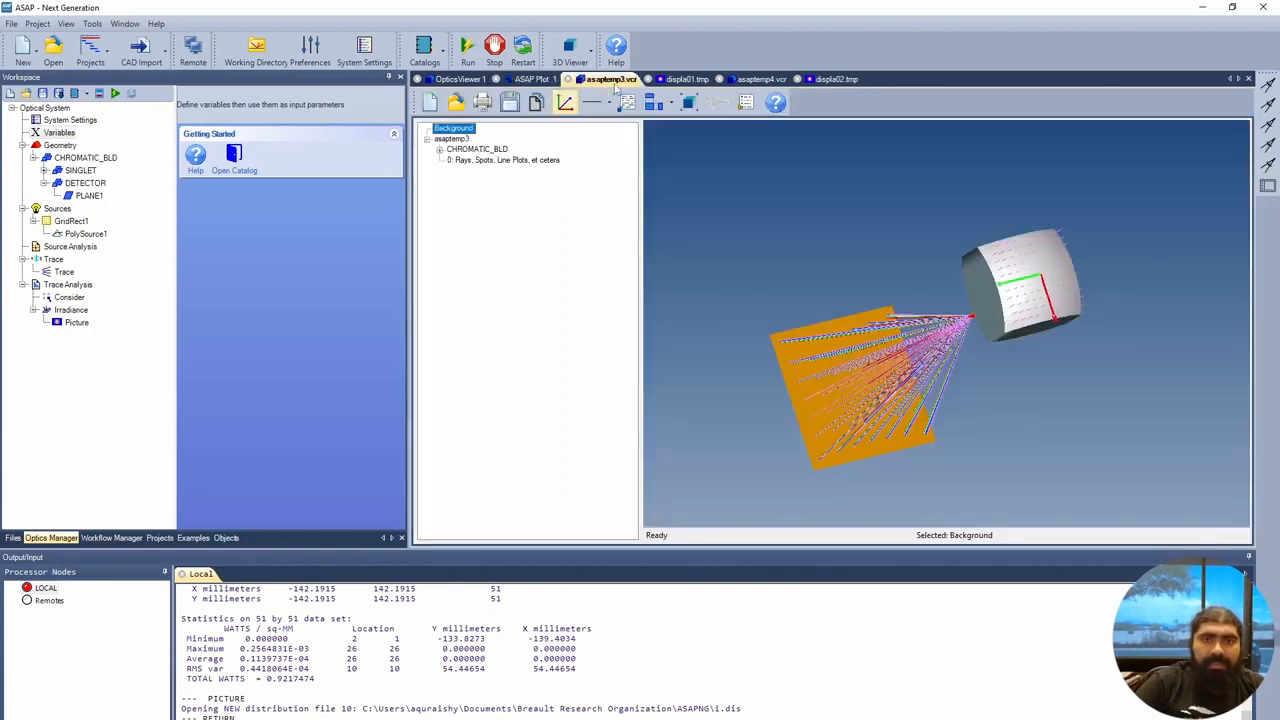
click(676, 82)
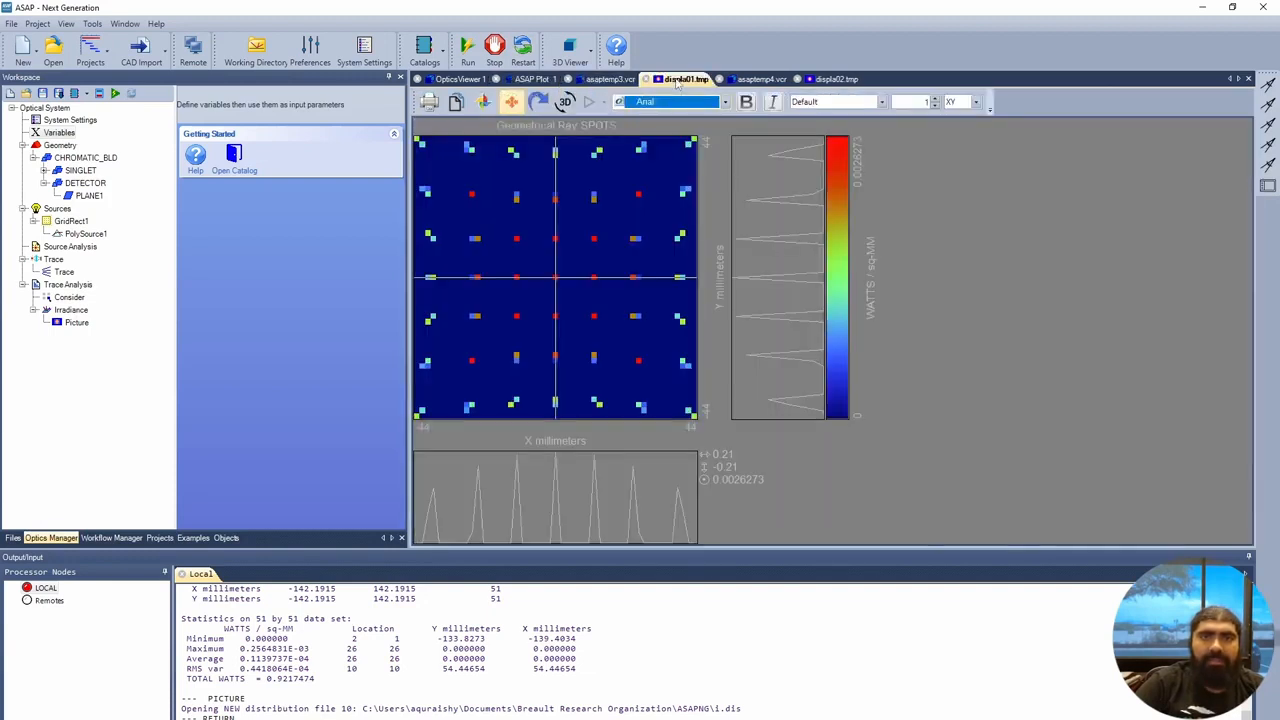
click(607, 80)
click(676, 82)
click(760, 80)
click(826, 80)
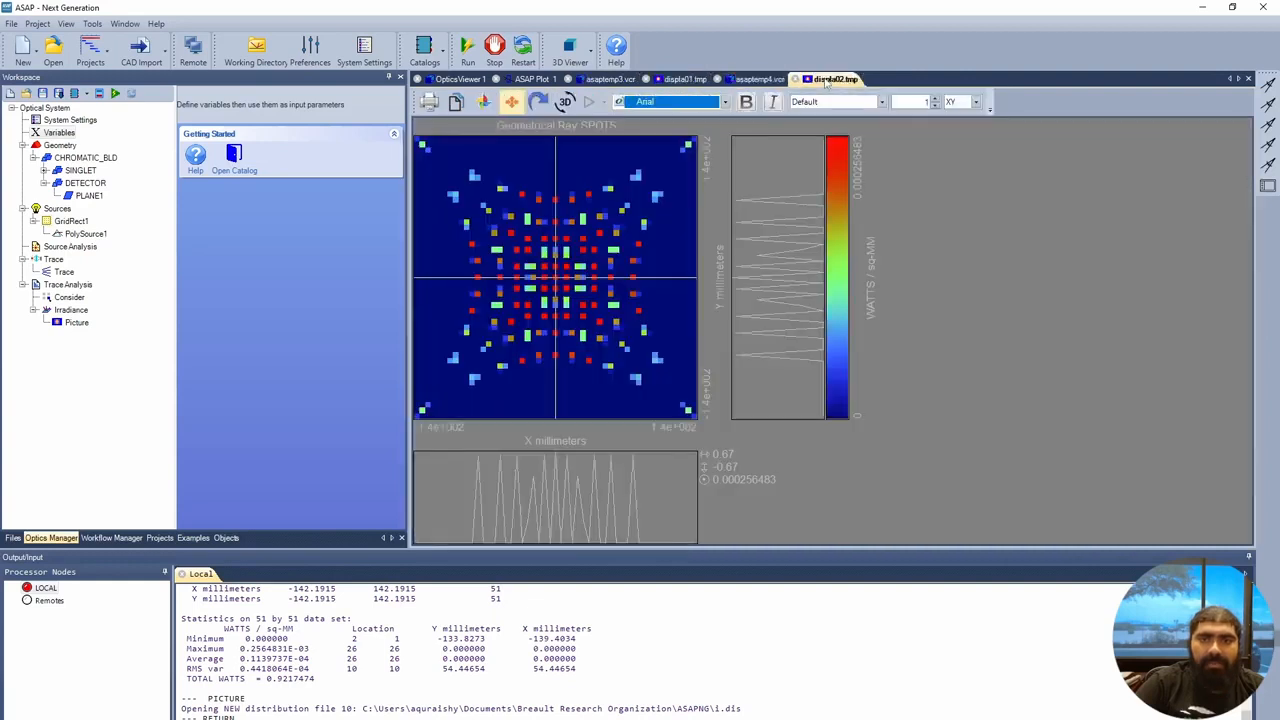
click(684, 79)
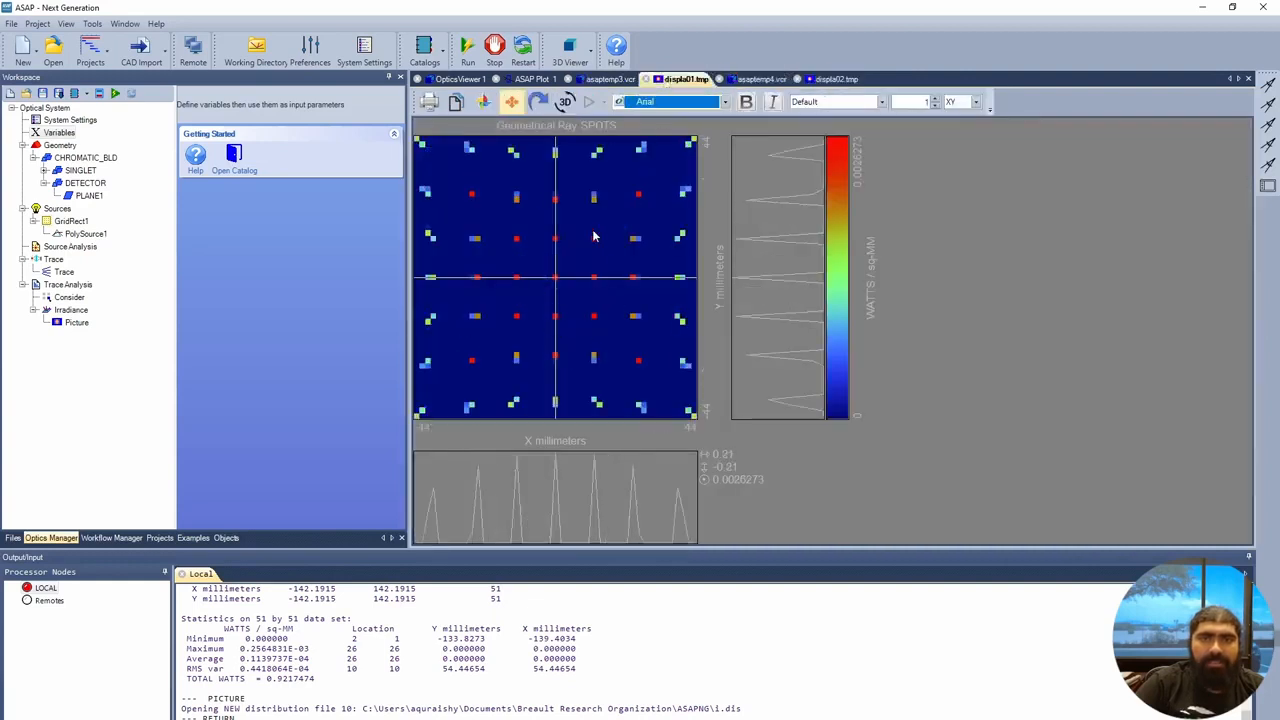
click(830, 79)
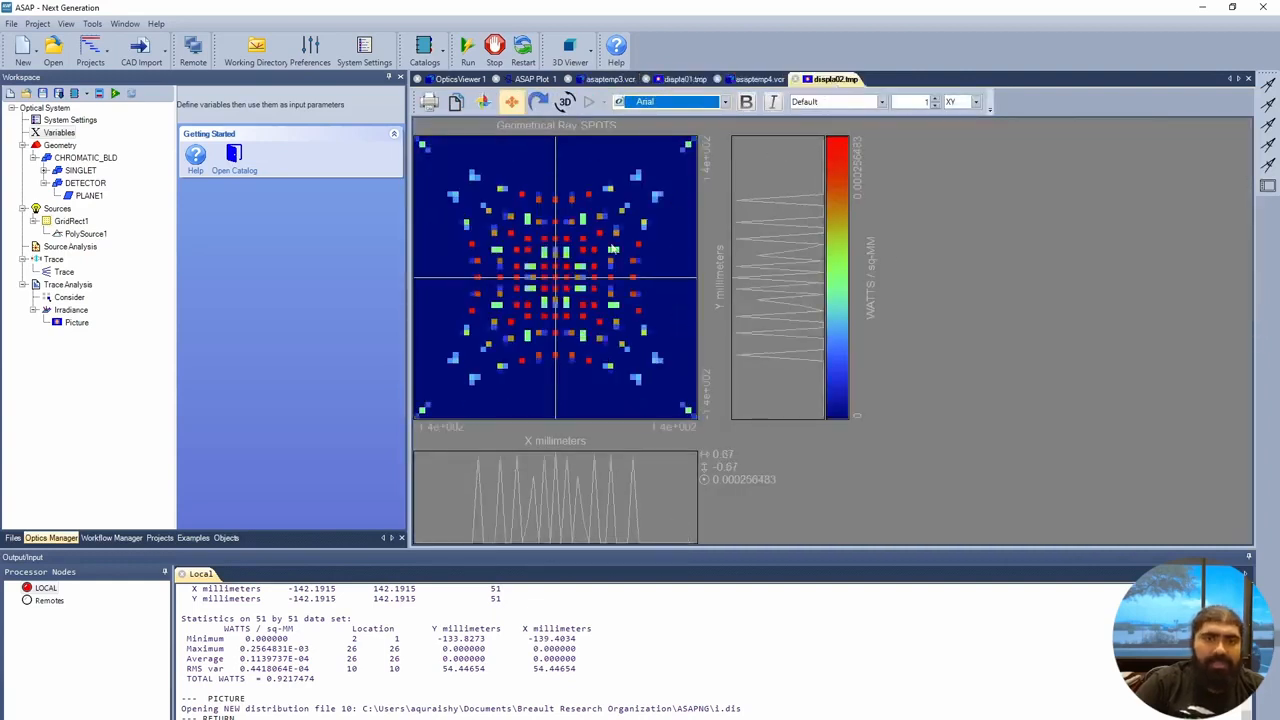
Examine the enlarged-detector ray trace in asaptemp4 from several angles, looking closely at the singlet's exit face and the colour separation towards the detector.
click(757, 79)
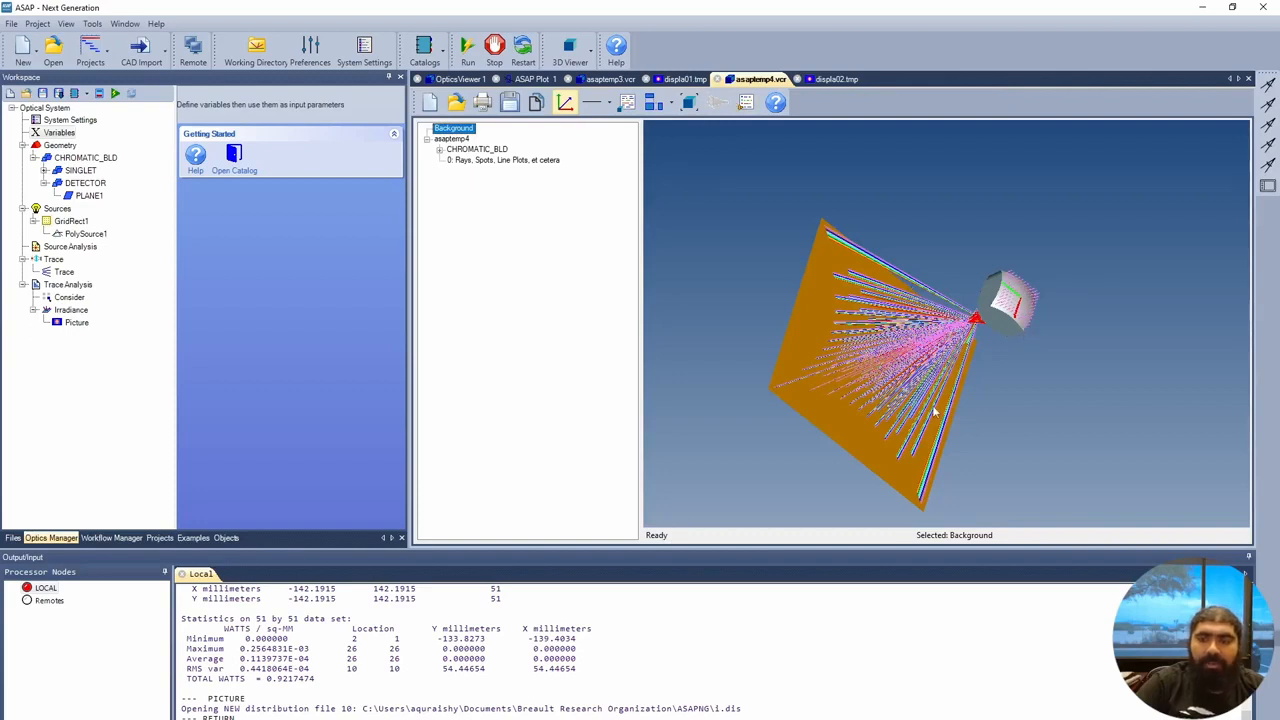
mouse_move(981, 424)
mouse_down()
mouse_move(1023, 398)
mouse_move(1049, 346)
mouse_up()
scroll(1049, 346, up, 6)
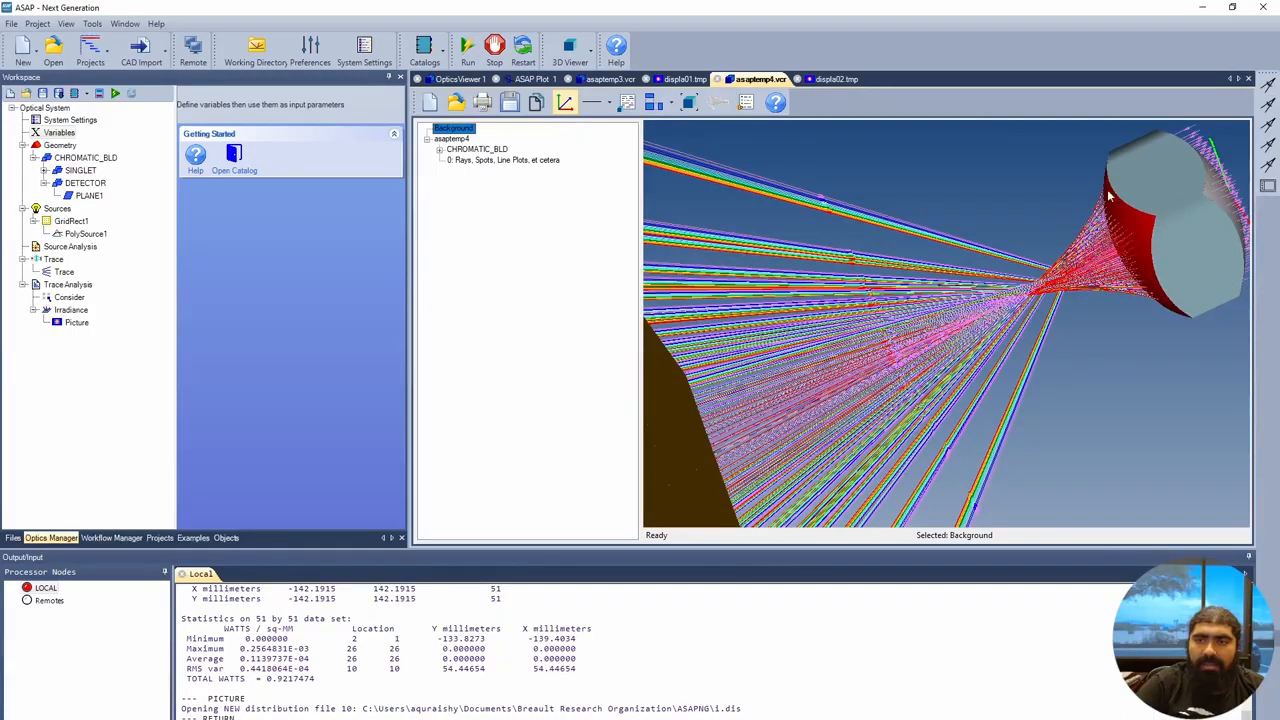
mouse_move(966, 314)
mouse_down()
mouse_move(964, 414)
mouse_move(868, 405)
mouse_up()
scroll(868, 403, down, 3)
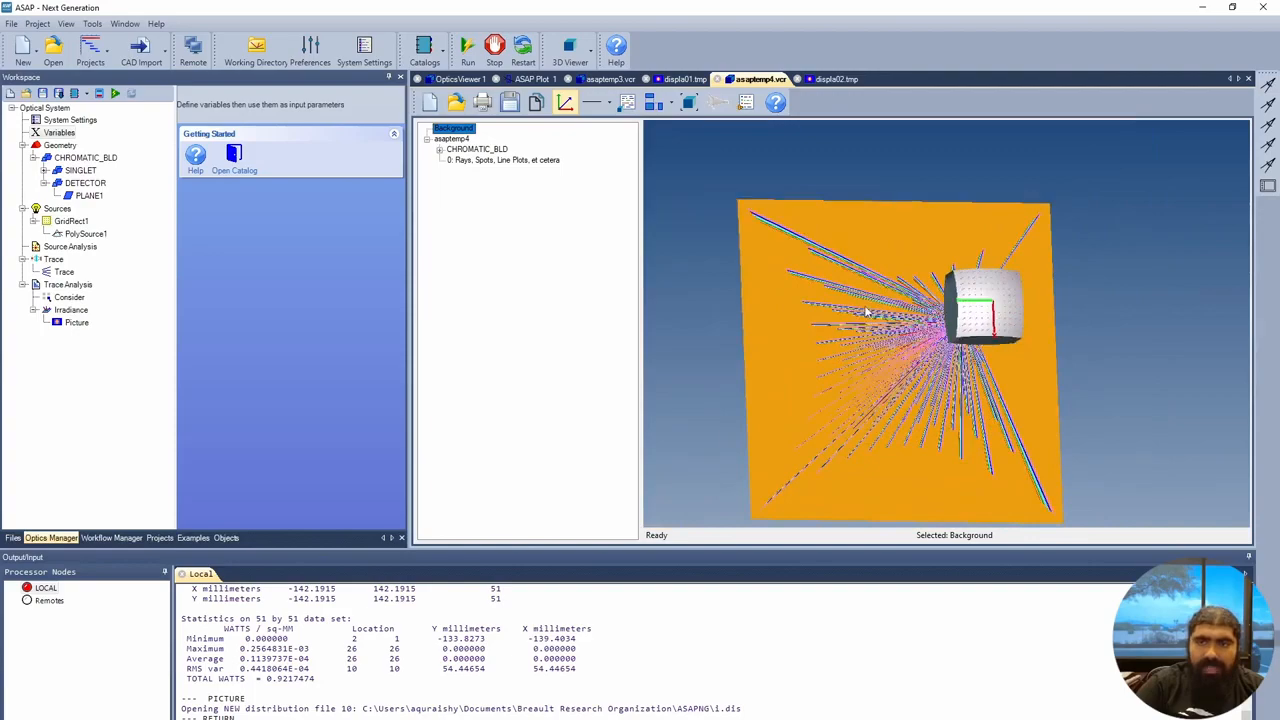
mouse_move(812, 326)
mouse_down()
mouse_move(928, 351)
mouse_move(900, 395)
mouse_move(940, 453)
mouse_move(843, 385)
mouse_move(872, 393)
mouse_up()
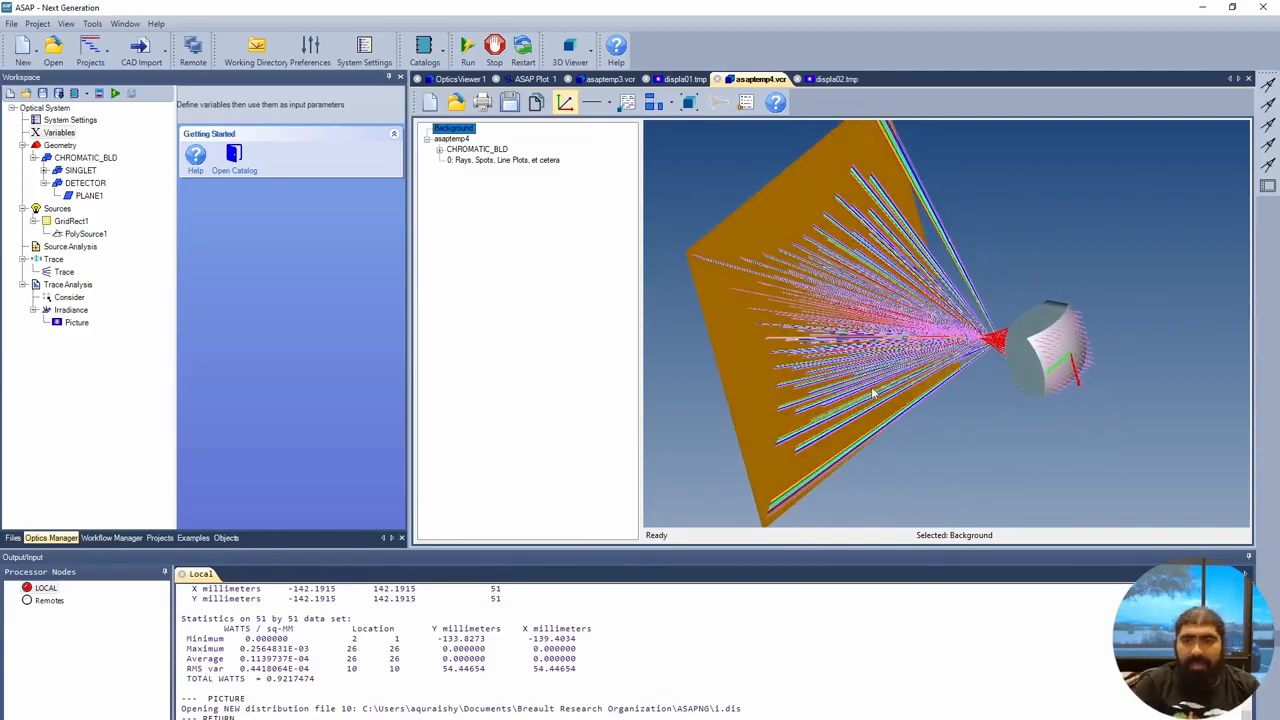
scroll(872, 392, up, 2)
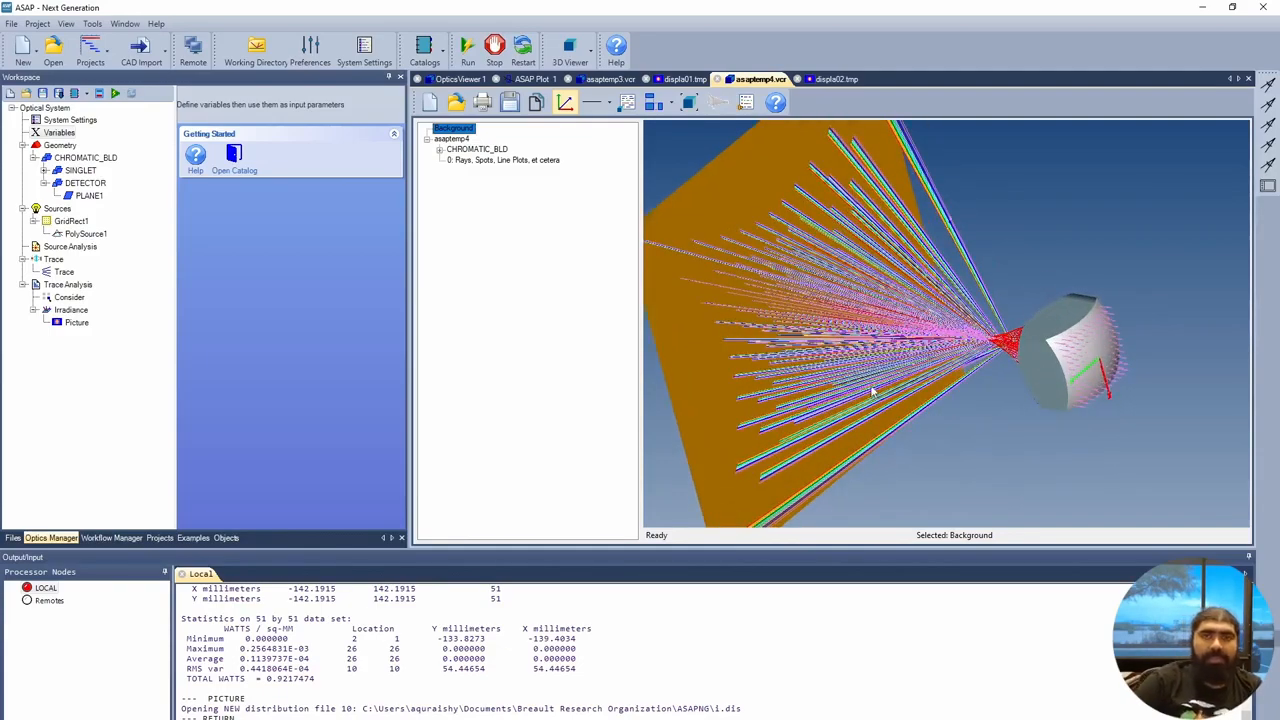
scroll(872, 390, down, 1)
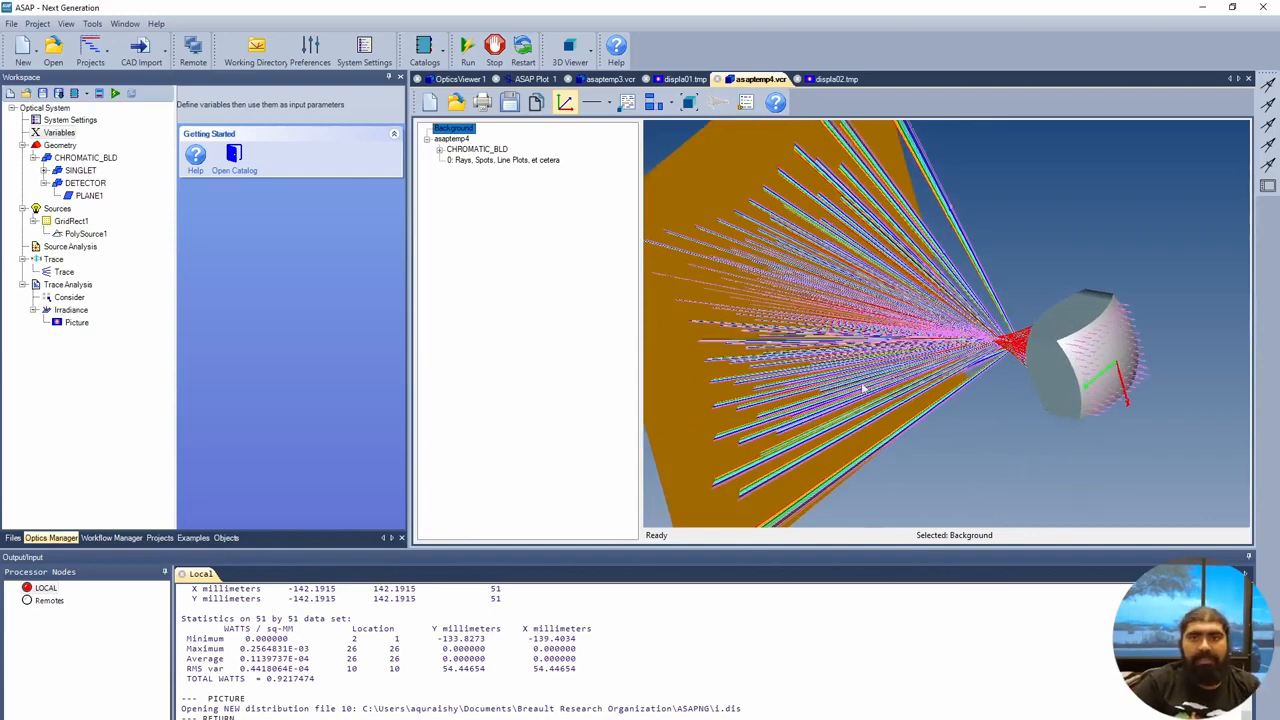
scroll(864, 387, down, 2)
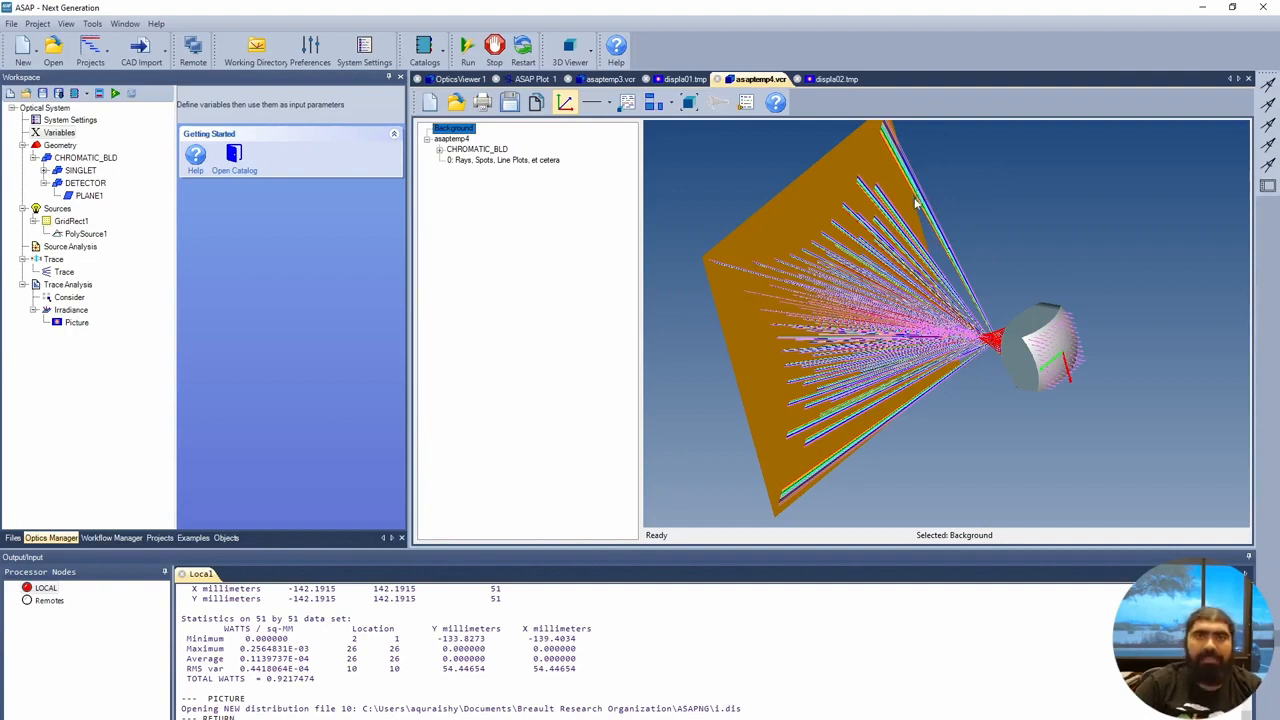
drag(936, 288, 931, 288)
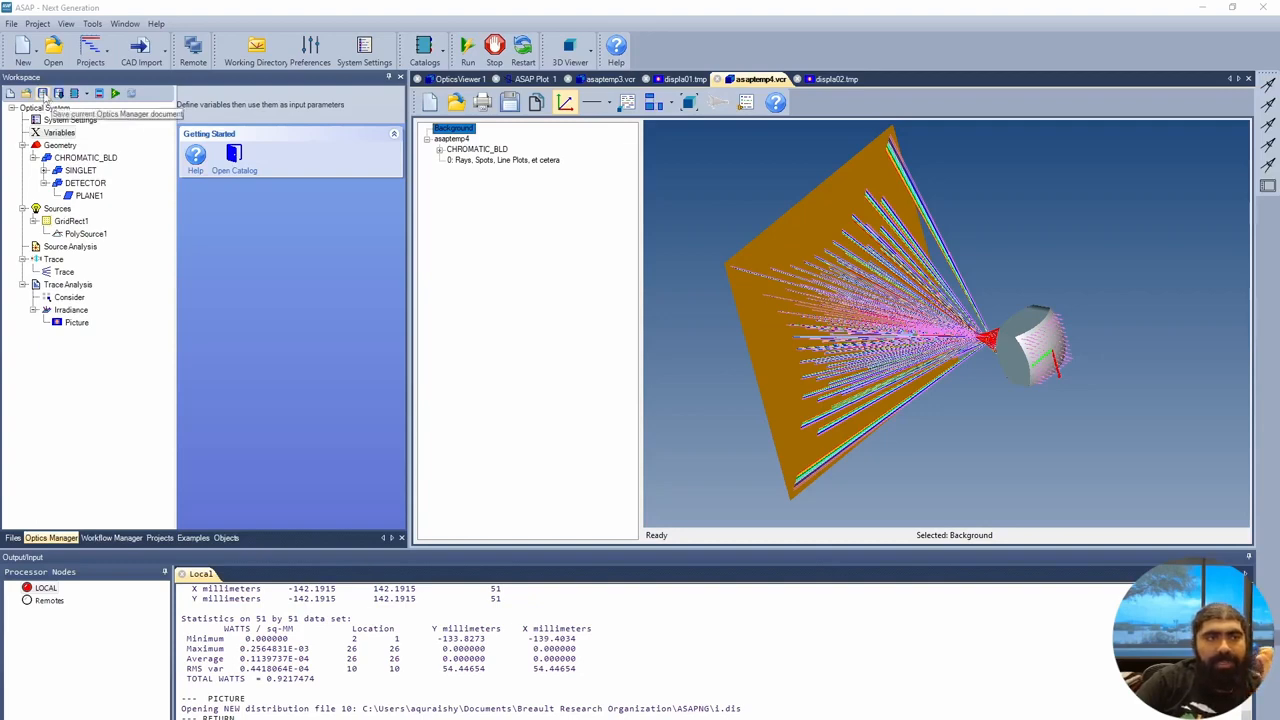
Save the current Optics Manager document in the ASAPNG folder as an ASAP geometry file named CHROMATIC_CUBE.
click(44, 96)
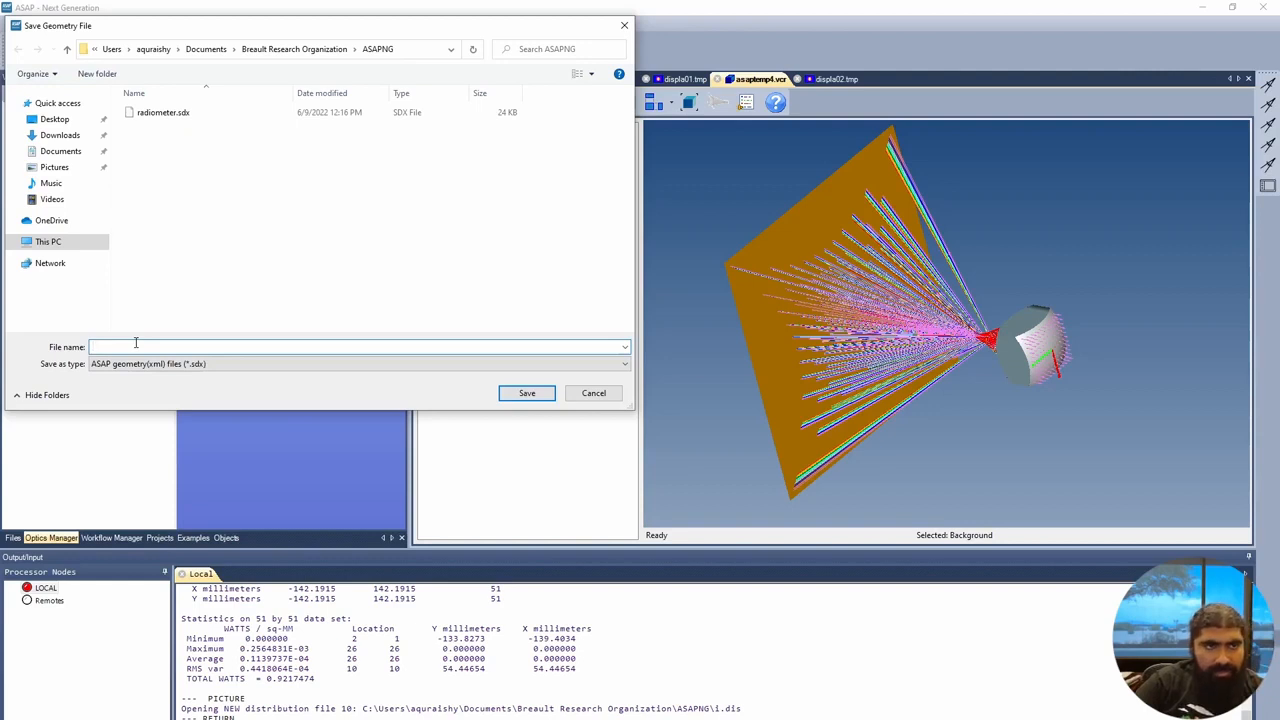
click(136, 346)
text(CH)
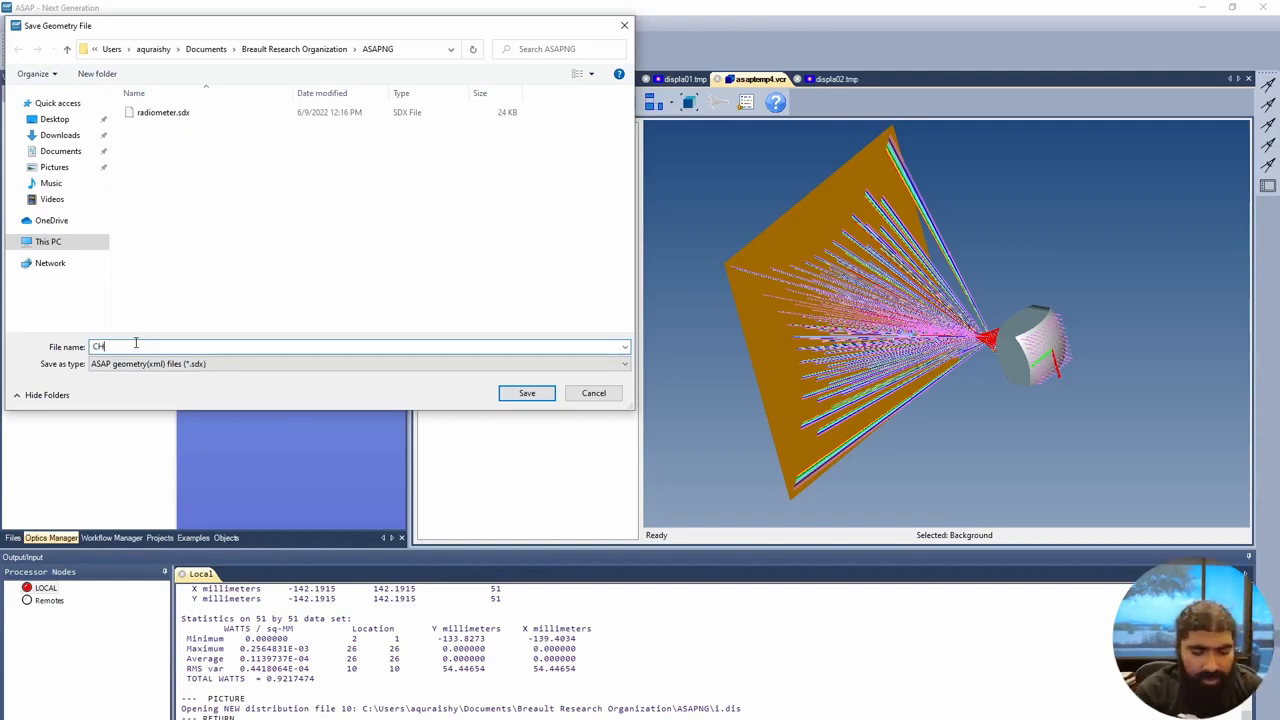
text(ROMATIC)
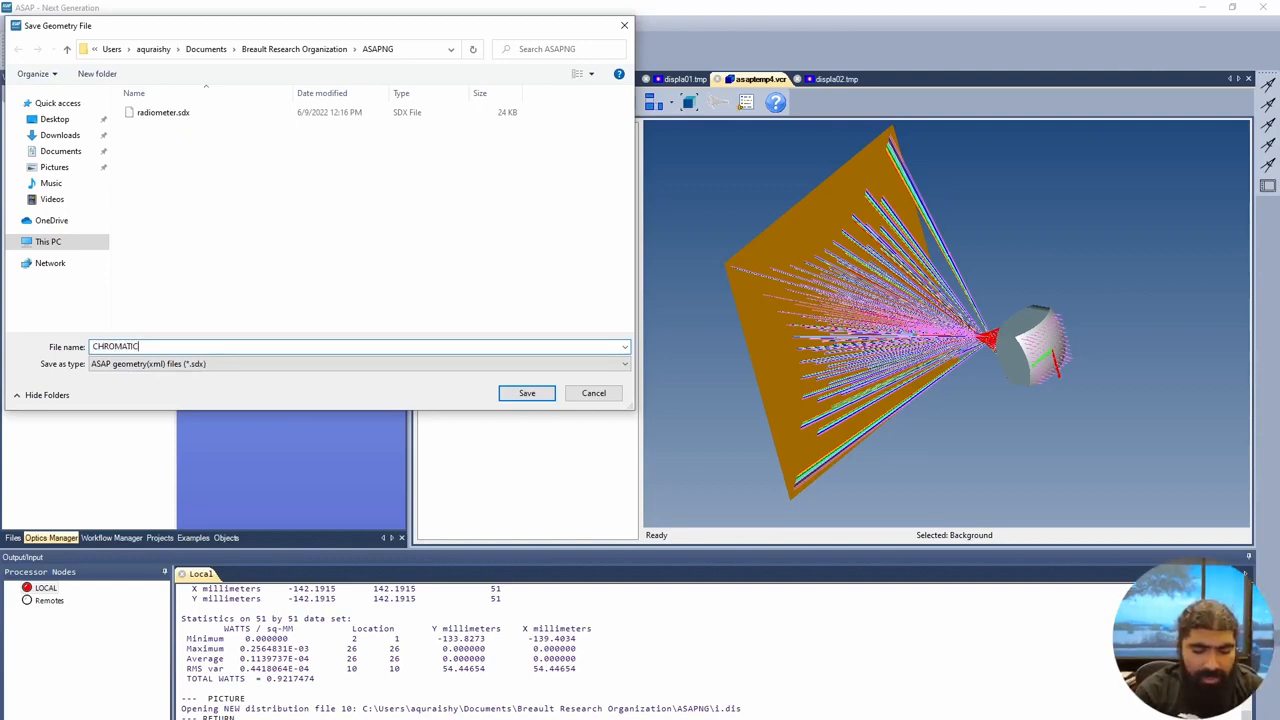
text(_CUBE)
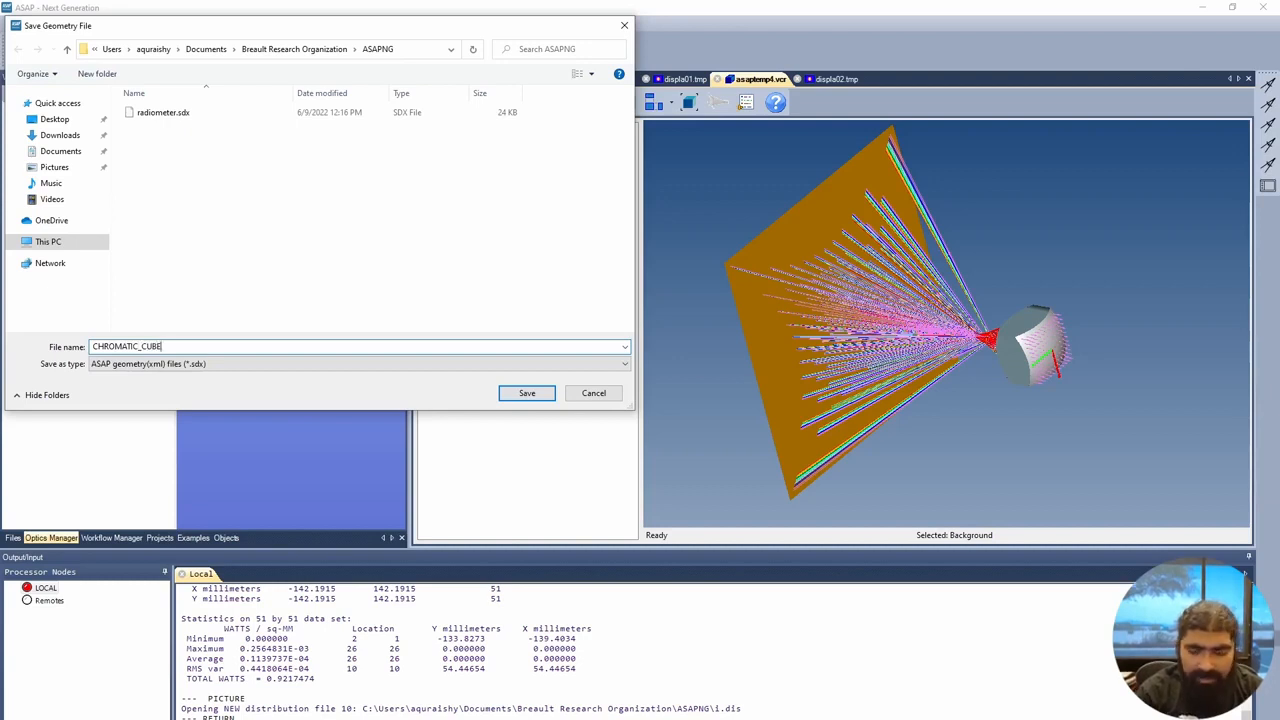
key(Return)
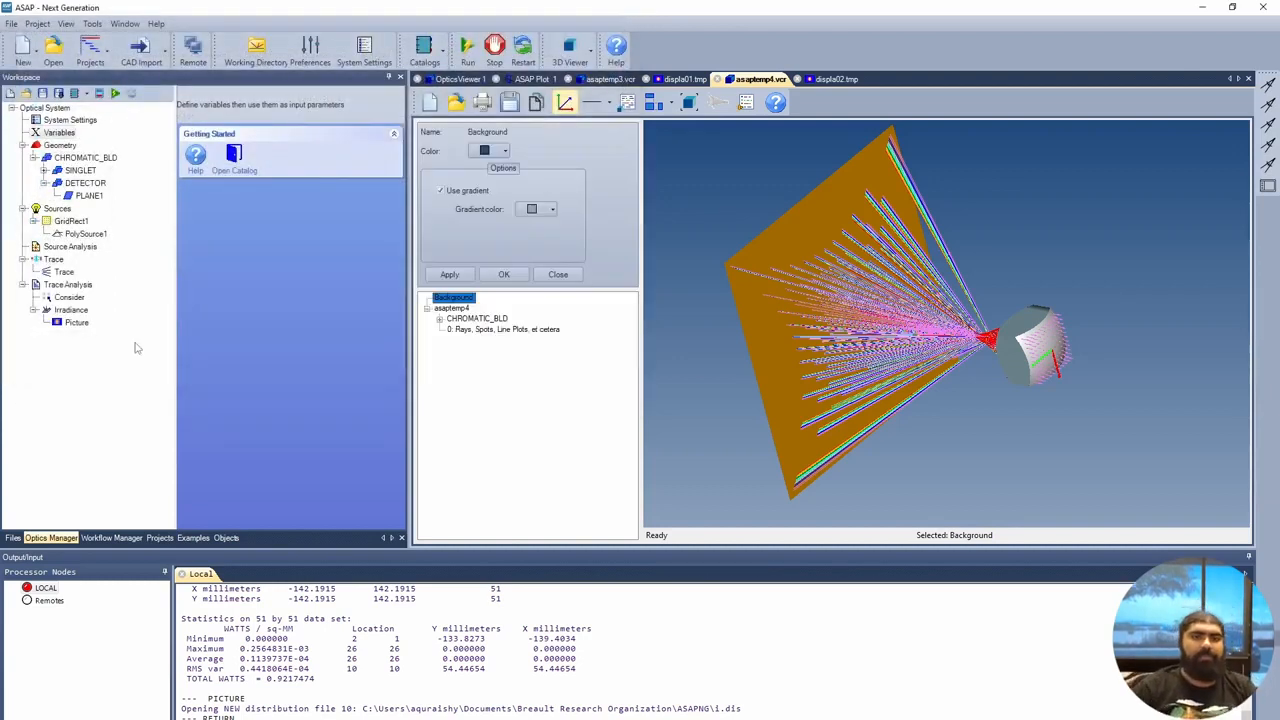
drag(894, 338, 828, 457)
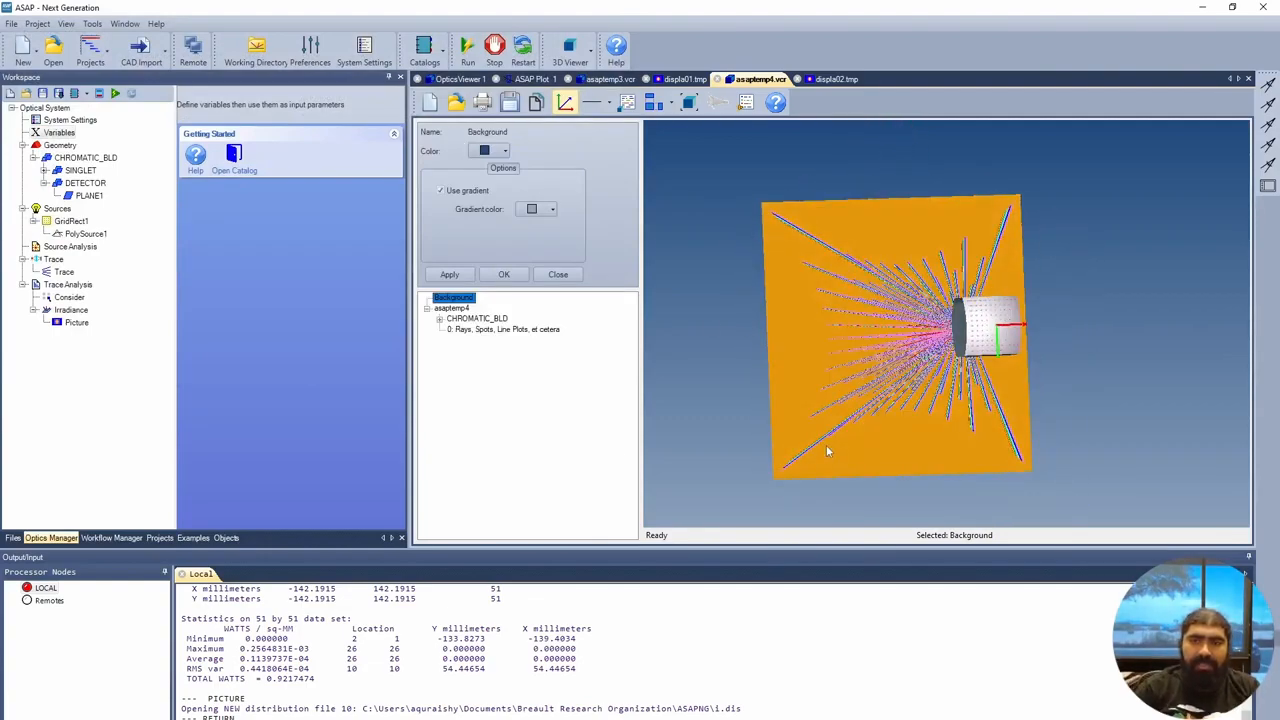